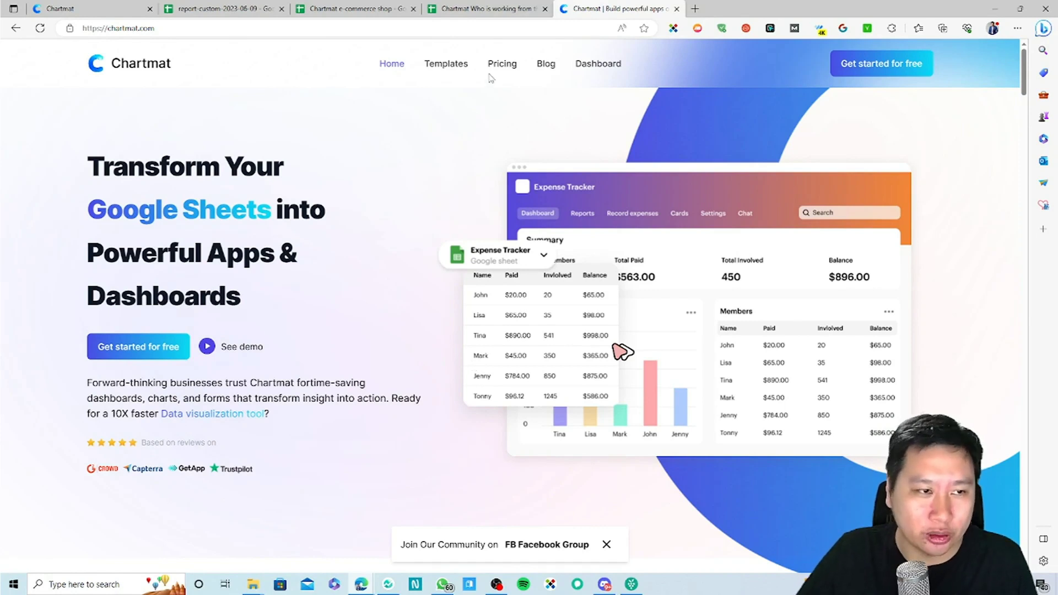
Step: Open the Templates gallery and browse cards such as Time Tracker, Daily Budget and Paypal Shop
{"action": "left_click", "coordinate": [447, 64]}
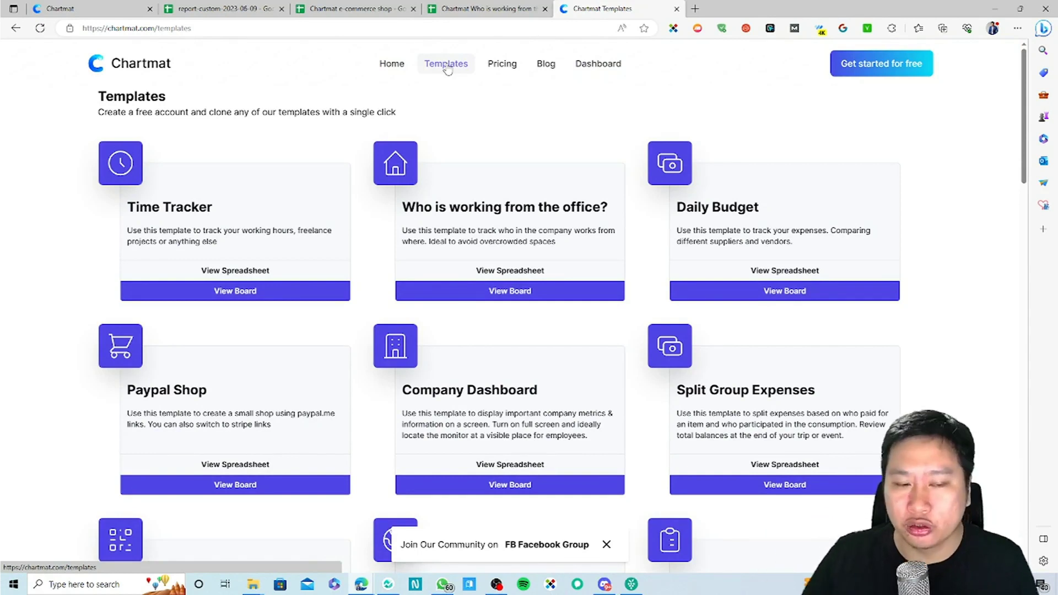
{"action": "scroll", "coordinate": [597, 314], "scroll_direction": "down", "scroll_amount": 5}
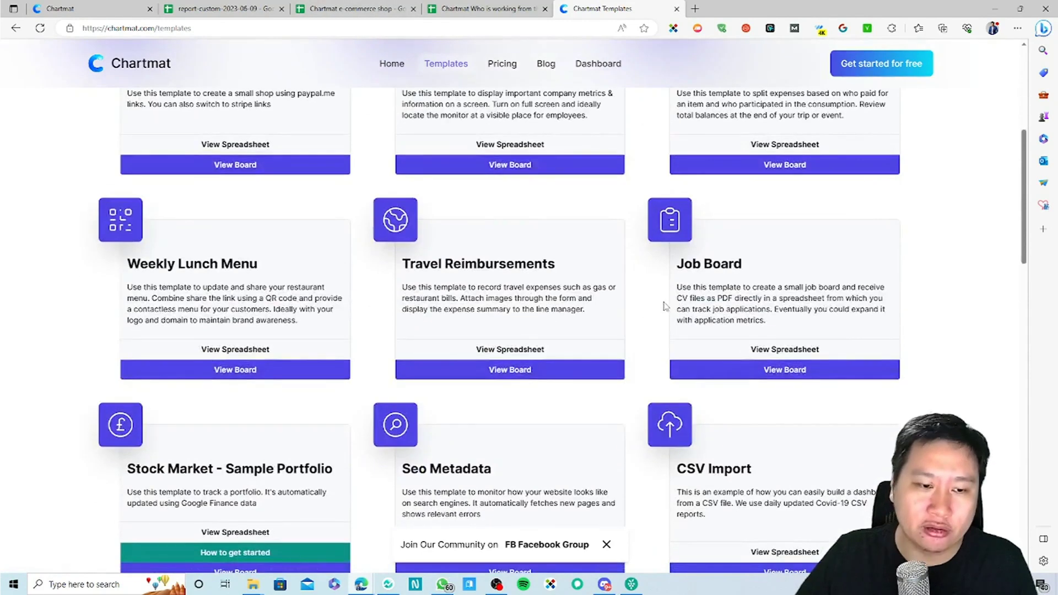
{"action": "scroll", "coordinate": [664, 301], "scroll_direction": "up", "scroll_amount": 5}
{"action": "scroll", "coordinate": [606, 319], "scroll_direction": "down", "scroll_amount": 5}
{"action": "scroll", "coordinate": [524, 342], "scroll_direction": "up", "scroll_amount": 6}
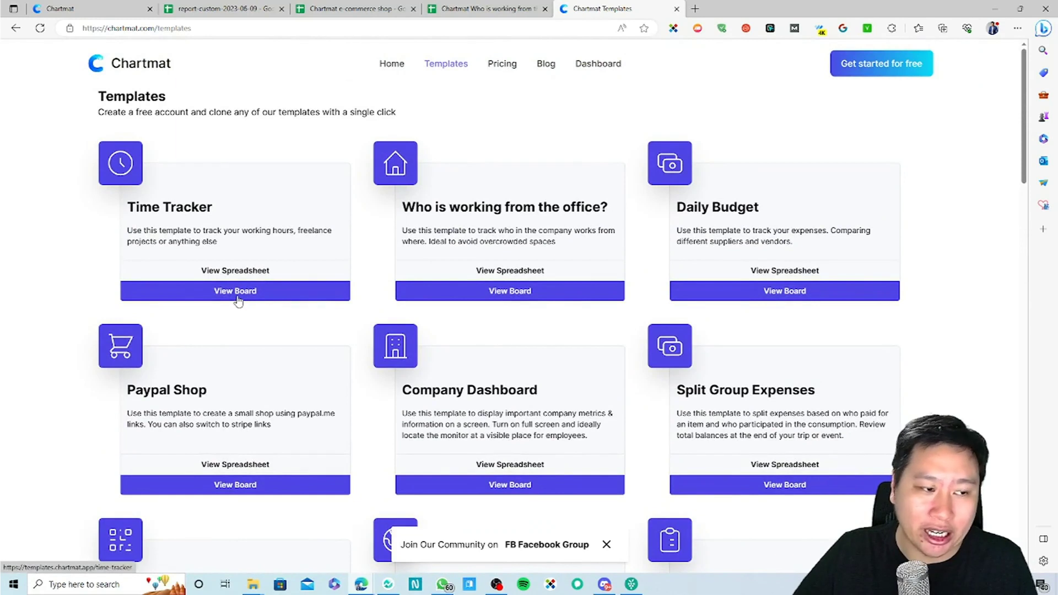
{"action": "left_click", "coordinate": [237, 301]}
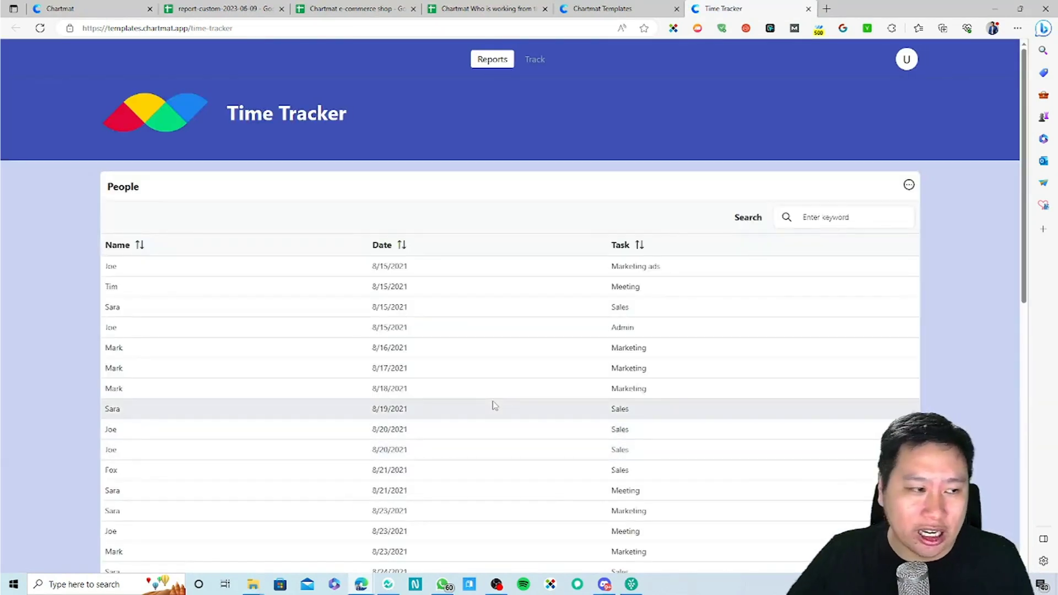
{"action": "scroll", "coordinate": [201, 325], "scroll_direction": "down", "scroll_amount": 2}
{"action": "scroll", "coordinate": [201, 325], "scroll_direction": "up", "scroll_amount": 2}
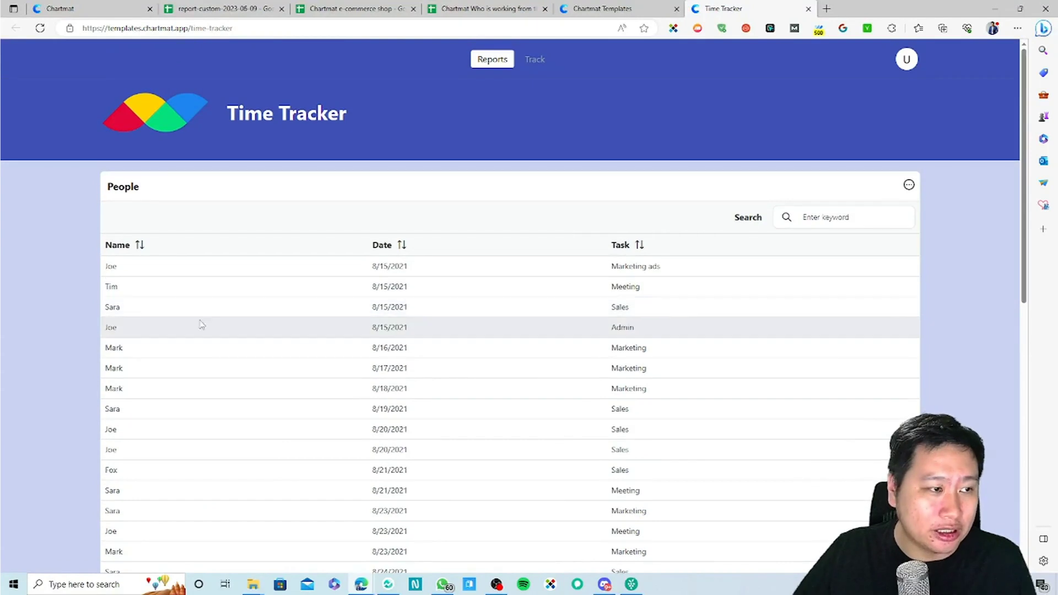
{"action": "scroll", "coordinate": [432, 340], "scroll_direction": "down", "scroll_amount": 6}
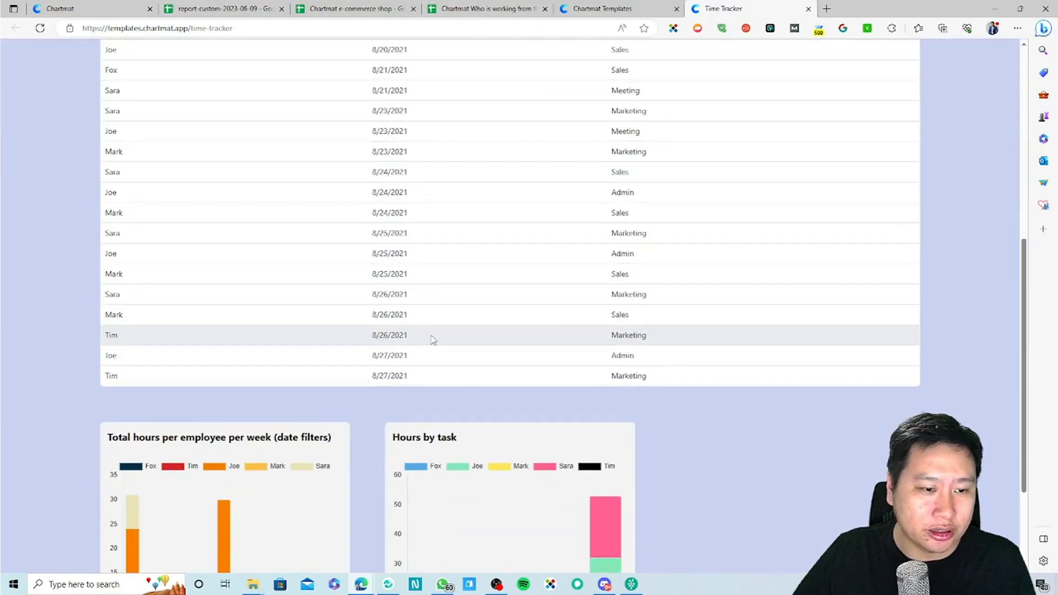
{"action": "scroll", "coordinate": [408, 352], "scroll_direction": "down", "scroll_amount": 3}
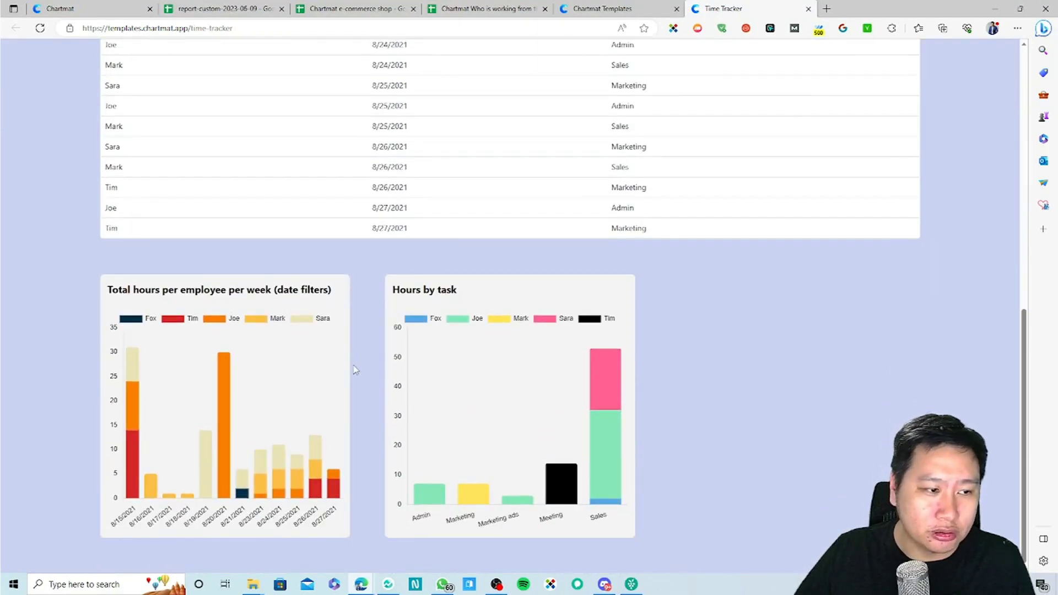
{"action": "mouse_move", "coordinate": [134, 405]}
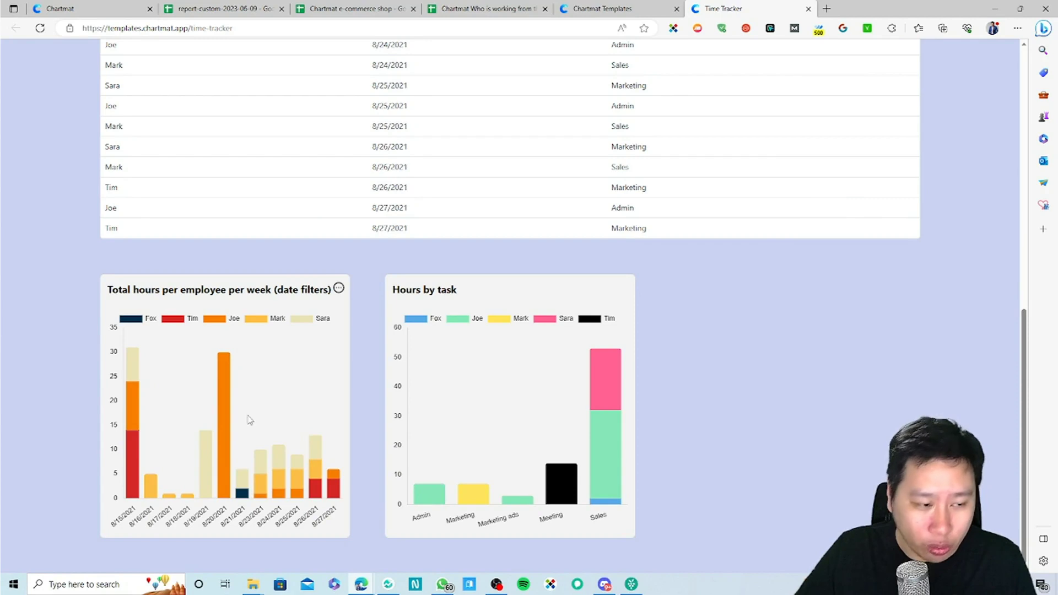
{"action": "mouse_move", "coordinate": [586, 508]}
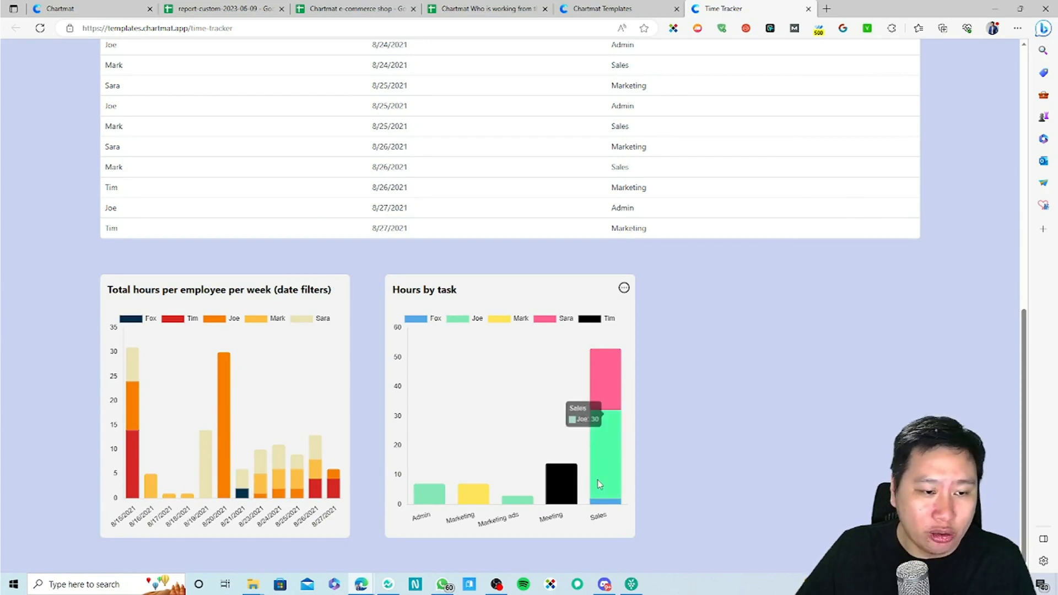
{"action": "scroll", "coordinate": [604, 467], "scroll_direction": "up", "scroll_amount": 1}
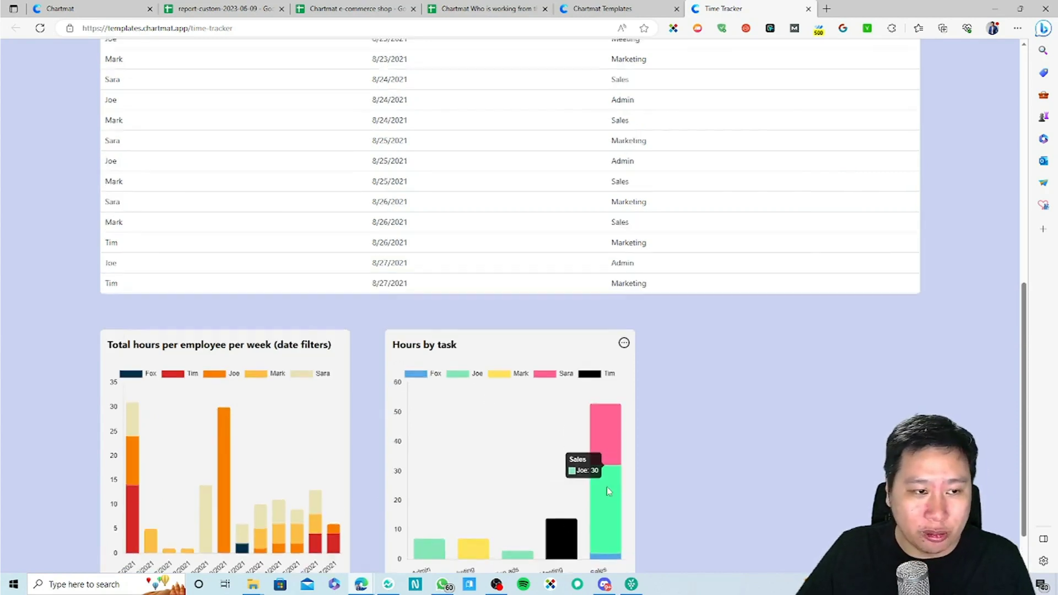
{"action": "scroll", "coordinate": [604, 498], "scroll_direction": "down", "scroll_amount": 1}
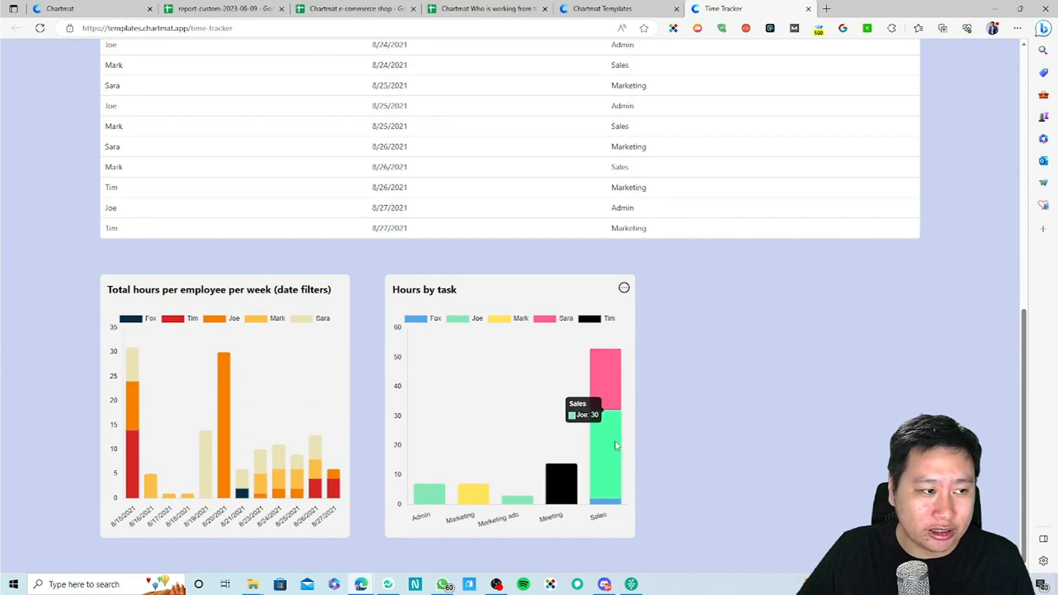
{"action": "mouse_move", "coordinate": [611, 415]}
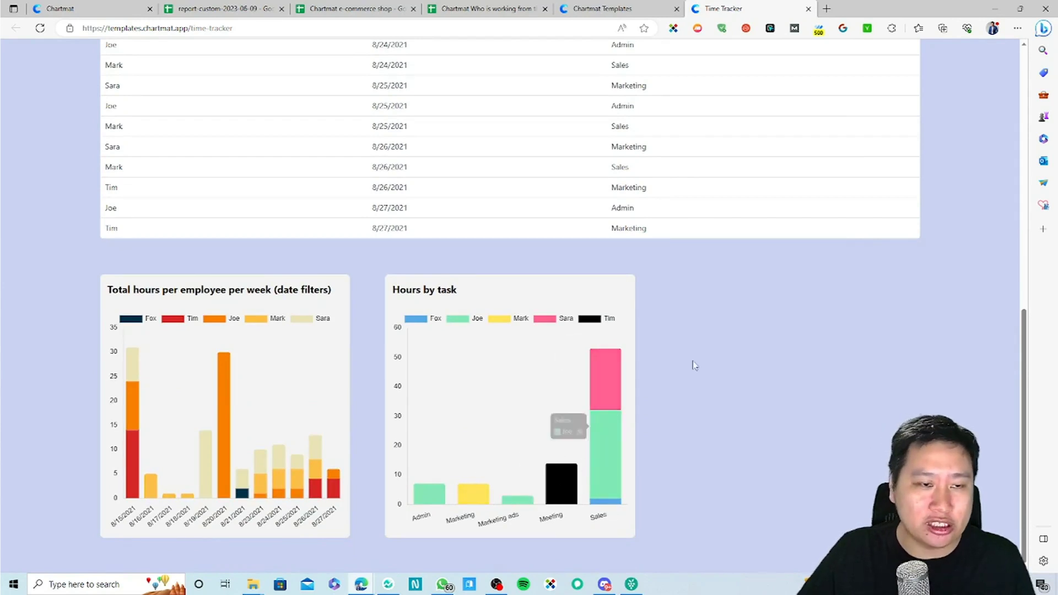
{"action": "scroll", "coordinate": [606, 402], "scroll_direction": "up", "scroll_amount": 9}
{"action": "scroll", "coordinate": [602, 405], "scroll_direction": "up", "scroll_amount": 1}
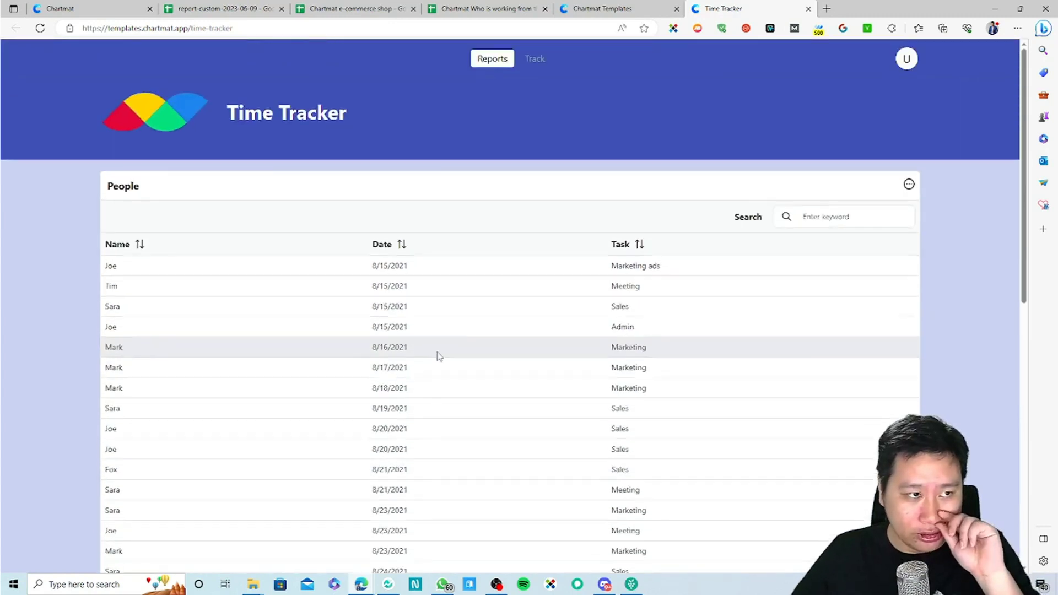
{"action": "left_click", "coordinate": [807, 9]}
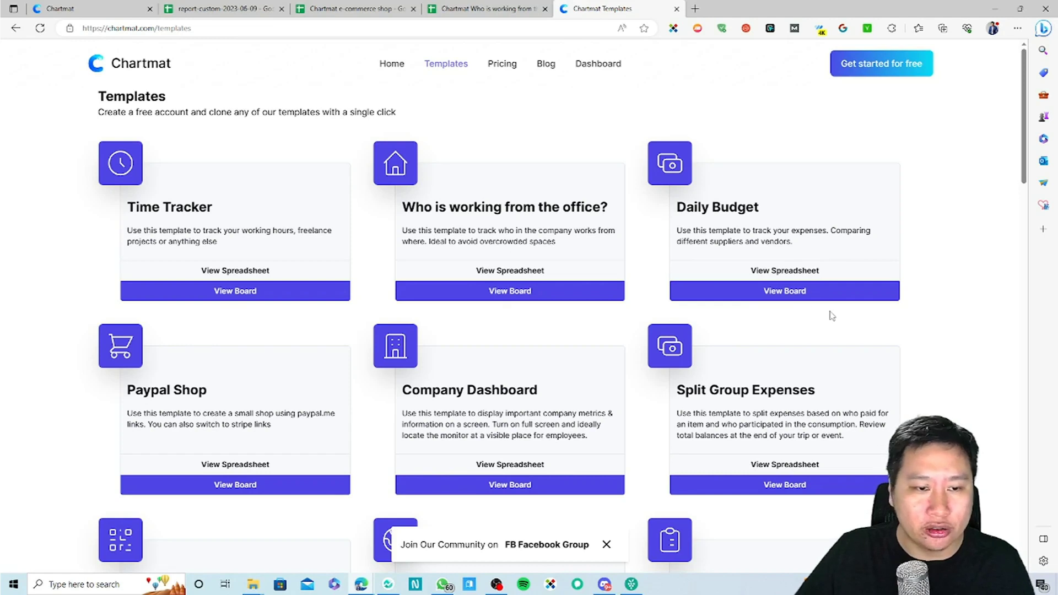
Step: Open Daily Budget in a new tab, then open and browse the 'Who is working from the office?' board
{"action": "left_click", "coordinate": [776, 300]}
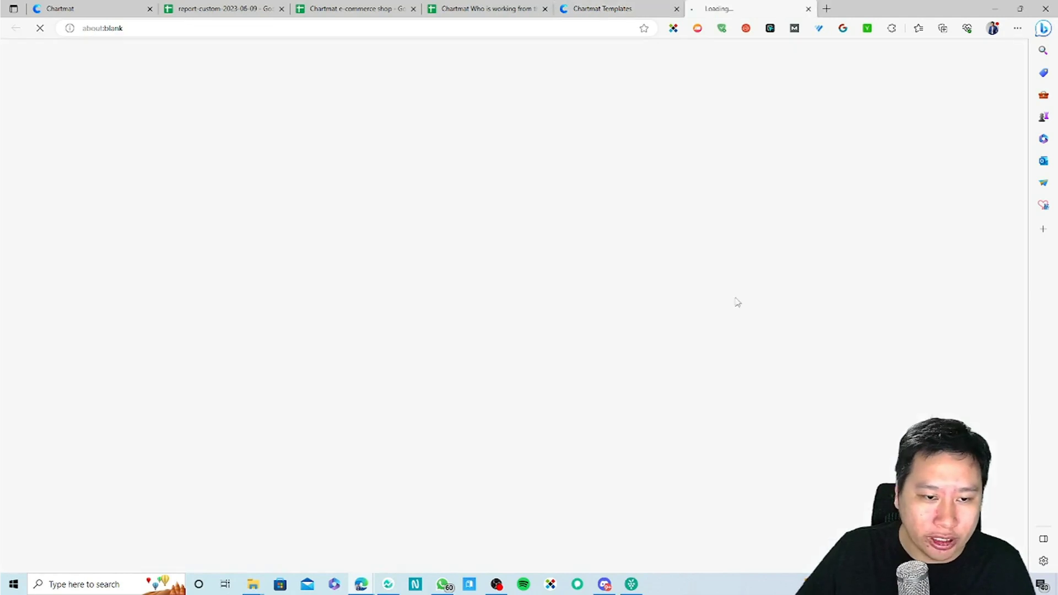
{"action": "left_click", "coordinate": [597, 4]}
{"action": "left_click", "coordinate": [506, 292]}
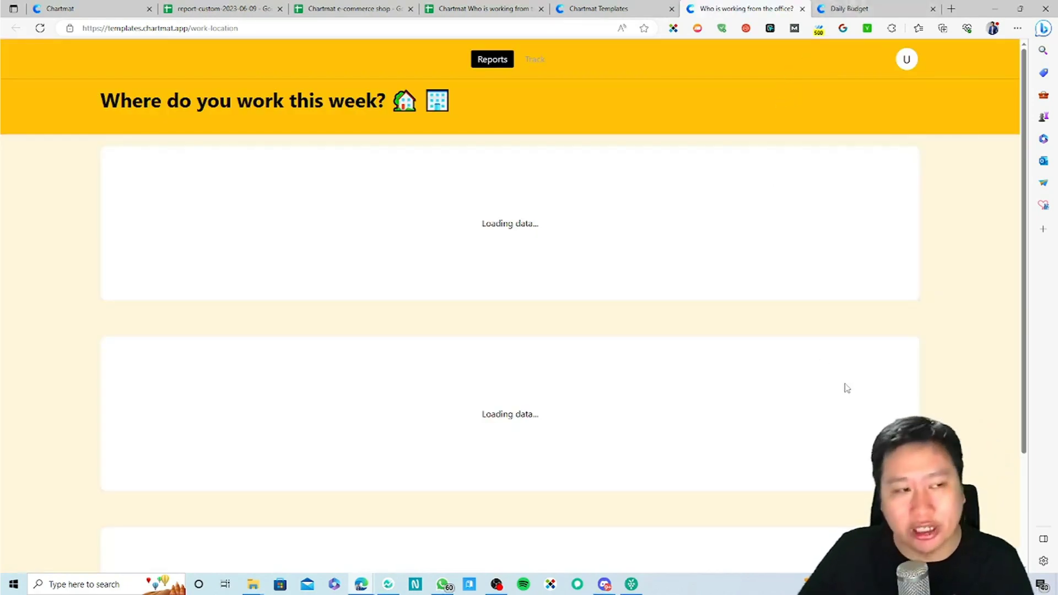
{"action": "scroll", "coordinate": [951, 344], "scroll_direction": "down", "scroll_amount": 6}
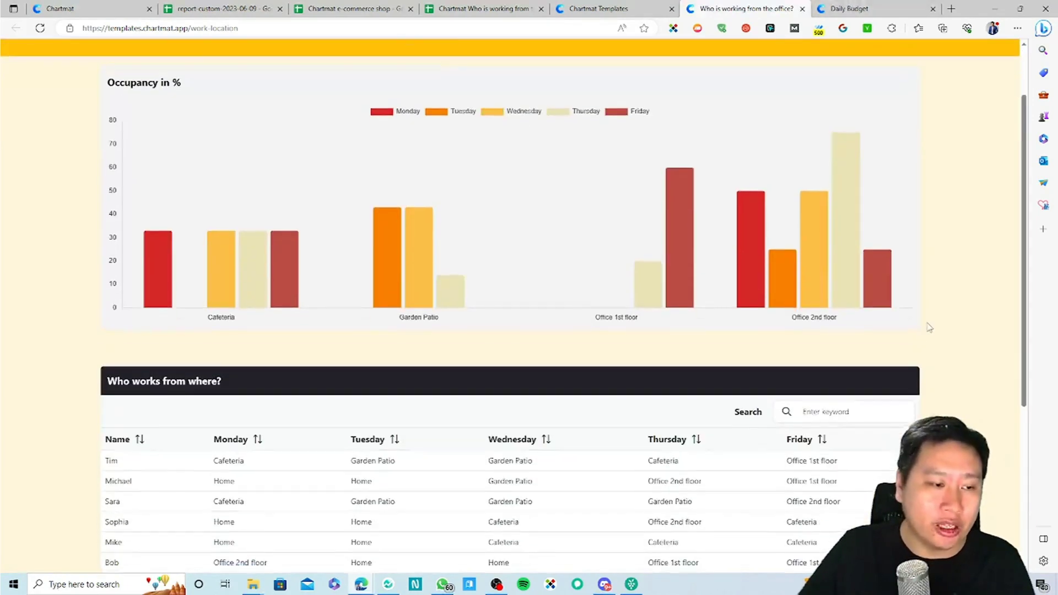
{"action": "scroll", "coordinate": [188, 386], "scroll_direction": "up", "scroll_amount": 3}
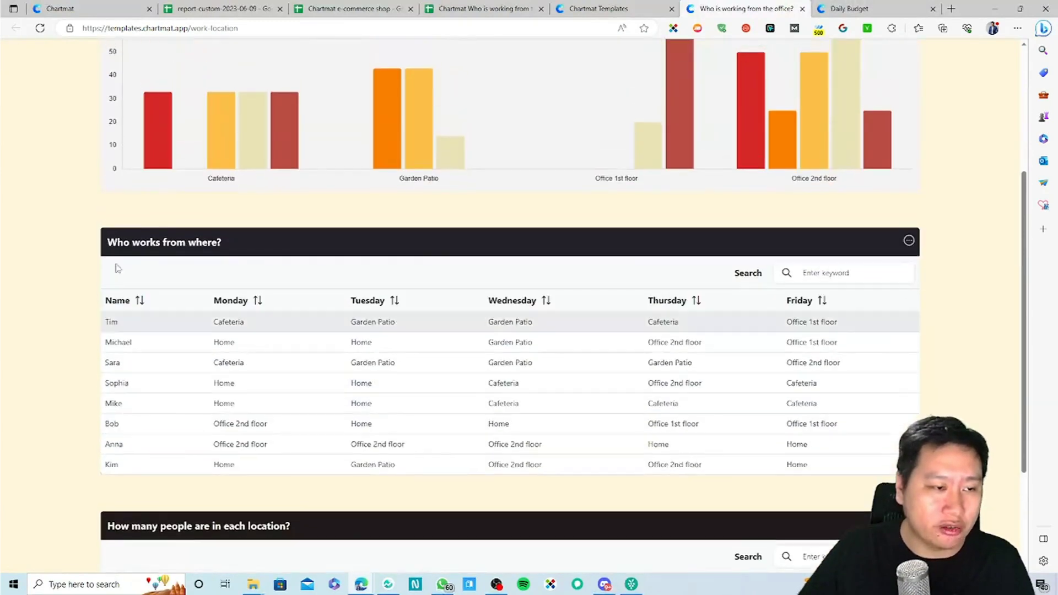
{"action": "scroll", "coordinate": [139, 385], "scroll_direction": "down", "scroll_amount": 3}
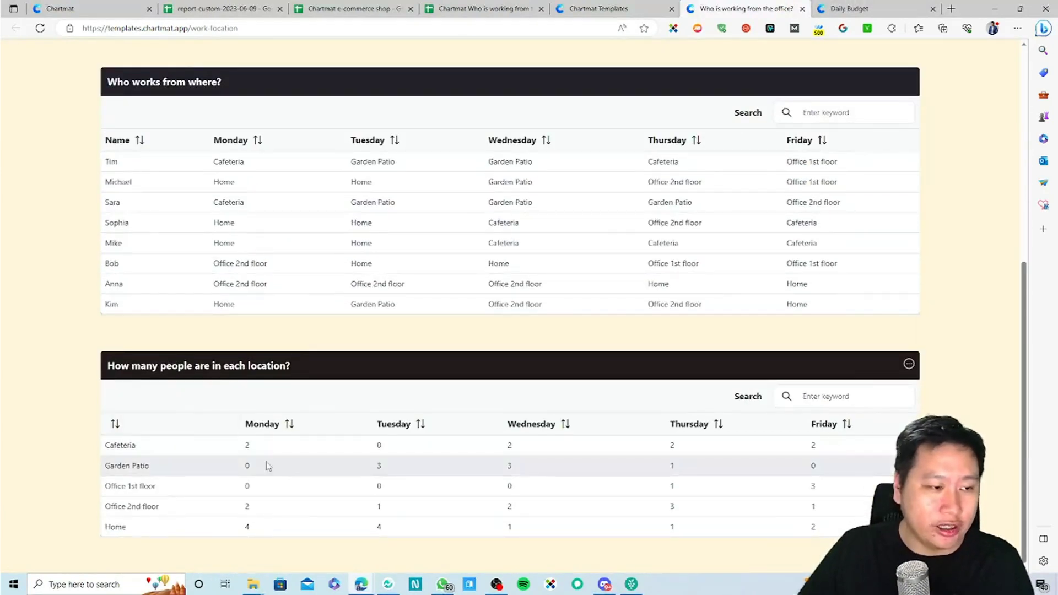
{"action": "scroll", "coordinate": [543, 274], "scroll_direction": "up", "scroll_amount": 6}
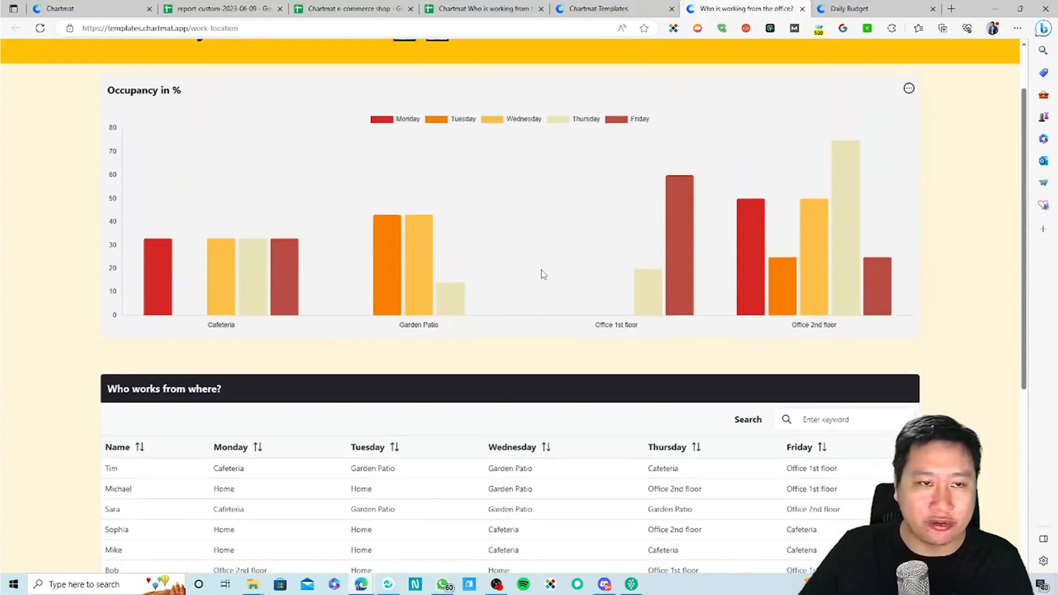
Step: Review the Daily Budget board's supplier spend charts and expenses summary, then close its tab
{"action": "left_click", "coordinate": [842, 9]}
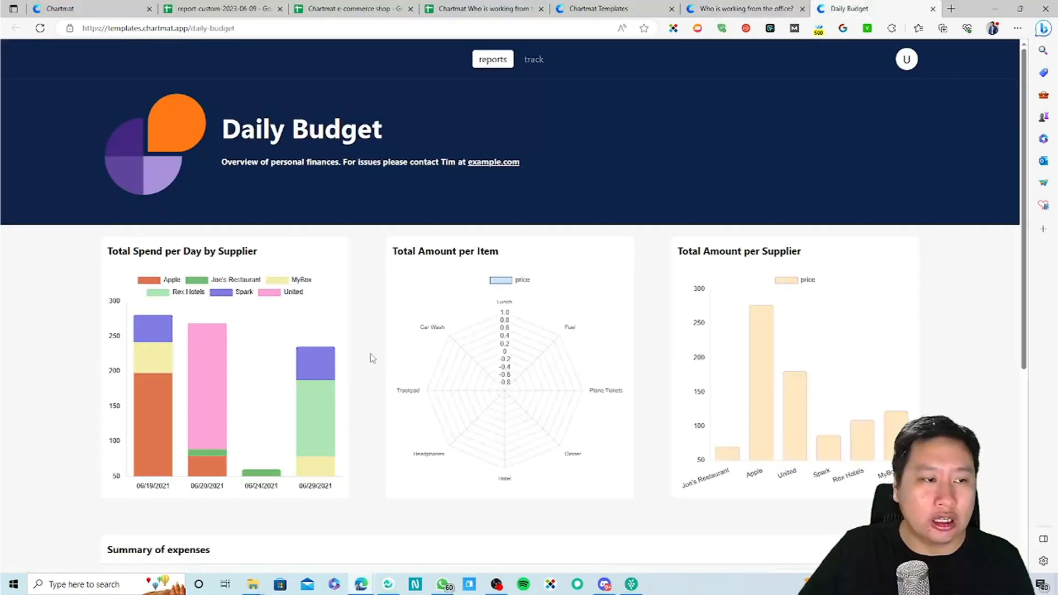
{"action": "scroll", "coordinate": [55, 328], "scroll_direction": "down", "scroll_amount": 3}
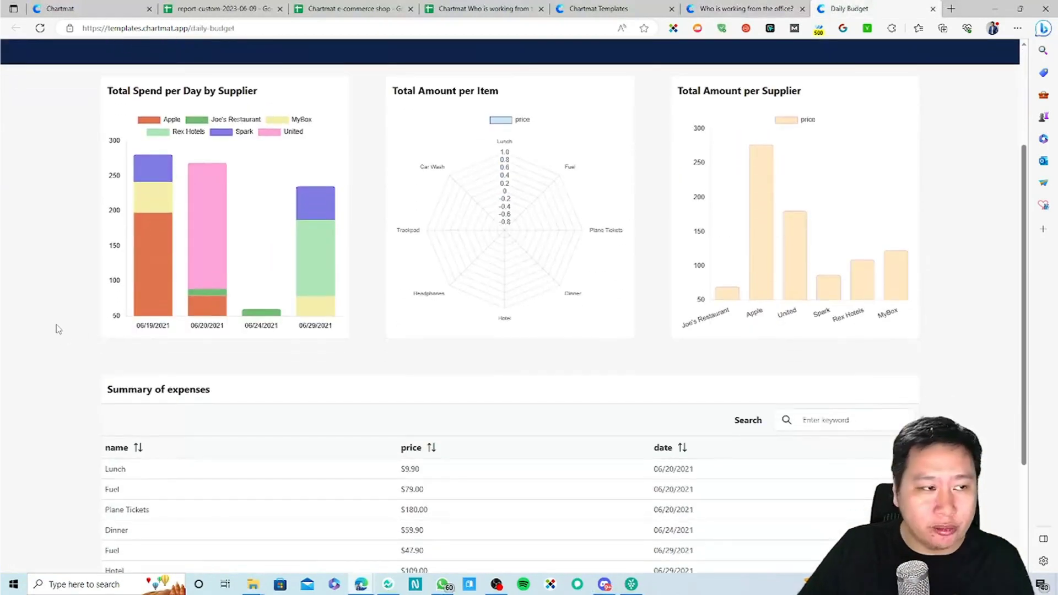
{"action": "scroll", "coordinate": [429, 392], "scroll_direction": "down", "scroll_amount": 3}
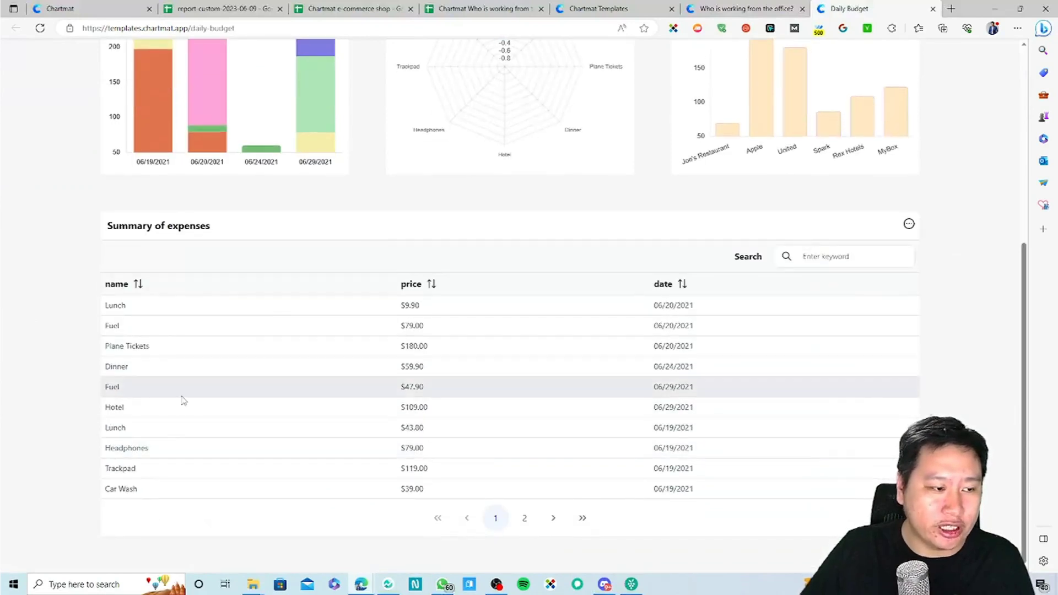
{"action": "scroll", "coordinate": [232, 416], "scroll_direction": "up", "scroll_amount": 3}
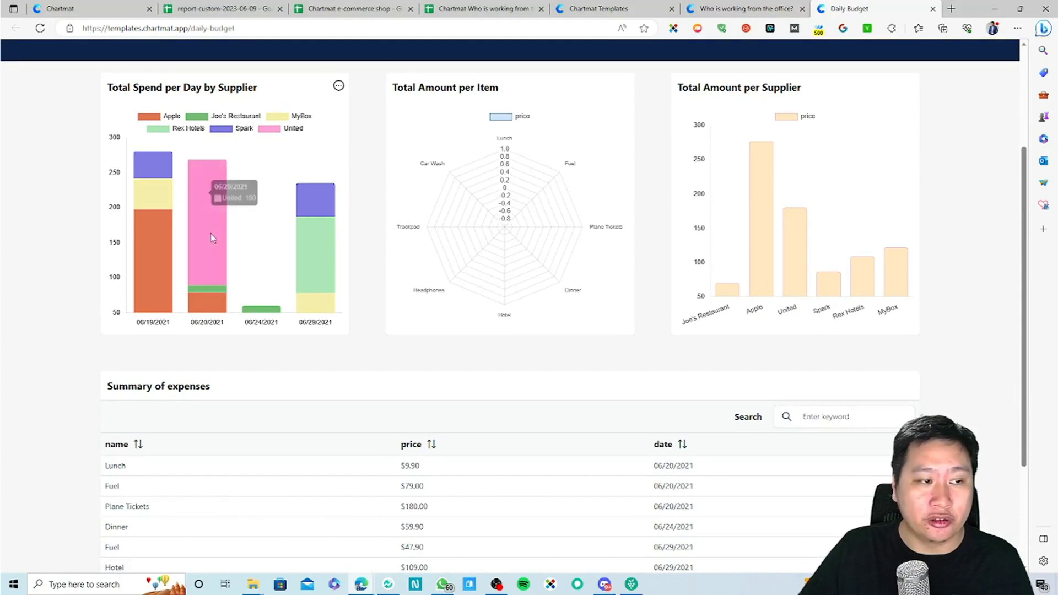
{"action": "mouse_move", "coordinate": [766, 159]}
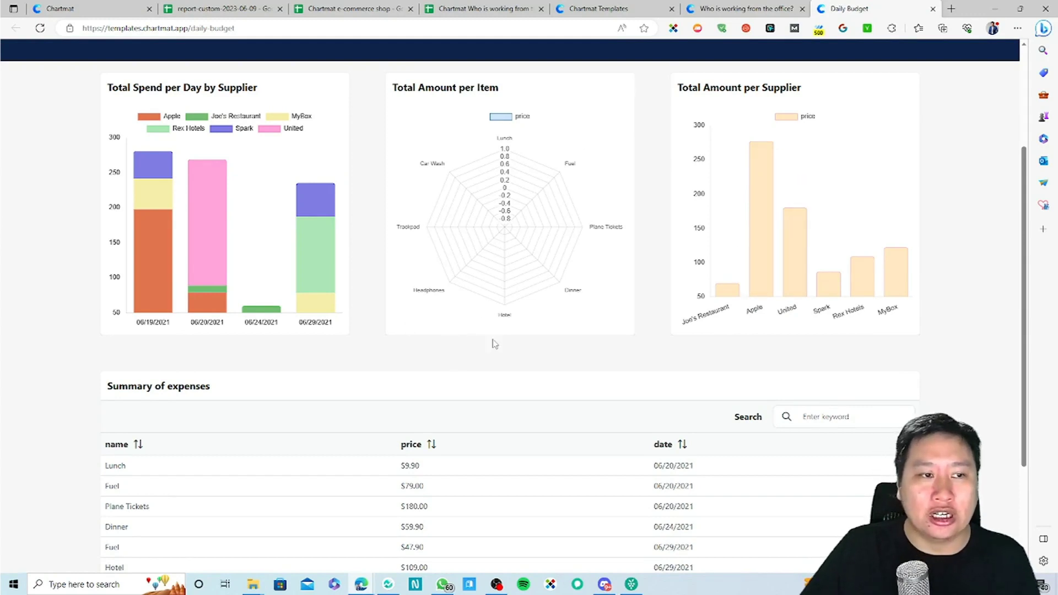
{"action": "scroll", "coordinate": [493, 343], "scroll_direction": "up", "scroll_amount": 3}
{"action": "left_click", "coordinate": [933, 9]}
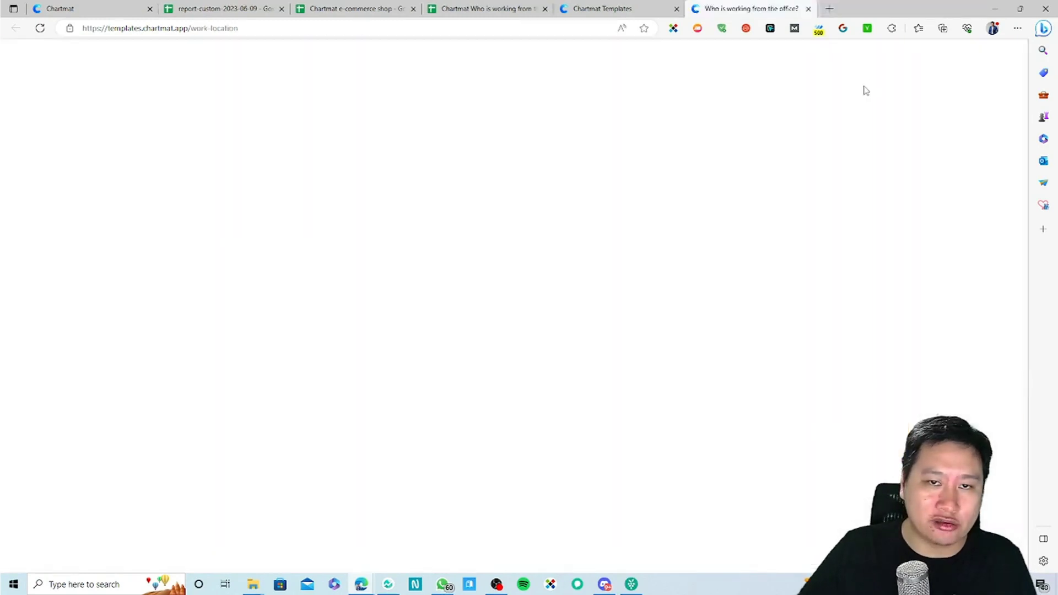
Step: Open the Company Dashboard board, close the office board, and highlight the '47 Days without Accidents' headline
{"action": "left_click", "coordinate": [634, 8]}
{"action": "scroll", "coordinate": [774, 473], "scroll_direction": "down", "scroll_amount": 4}
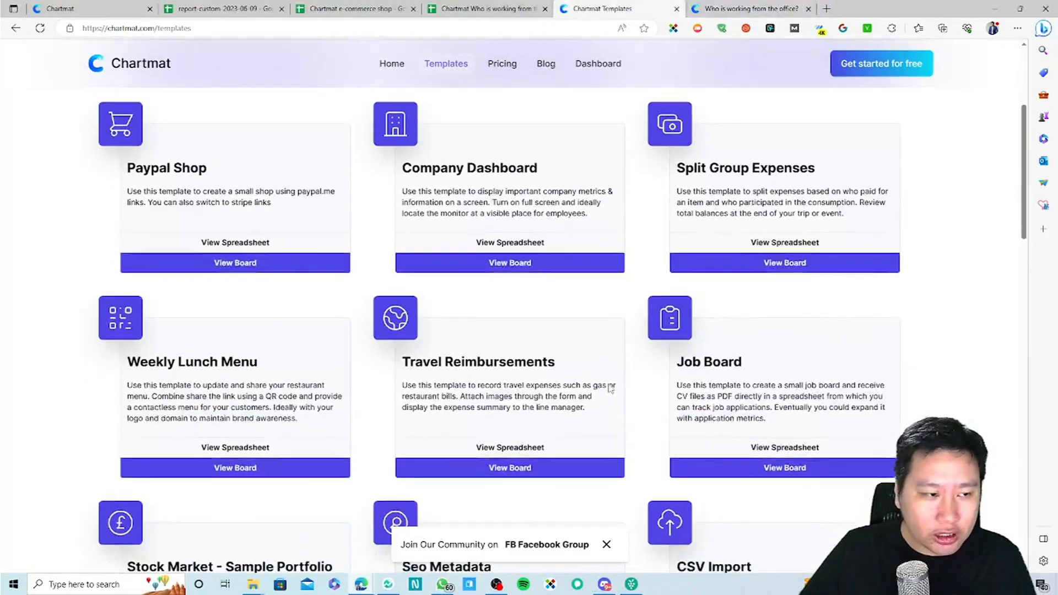
{"action": "left_click", "coordinate": [510, 248]}
{"action": "left_click", "coordinate": [859, 9]}
{"action": "left_click", "coordinate": [933, 9]}
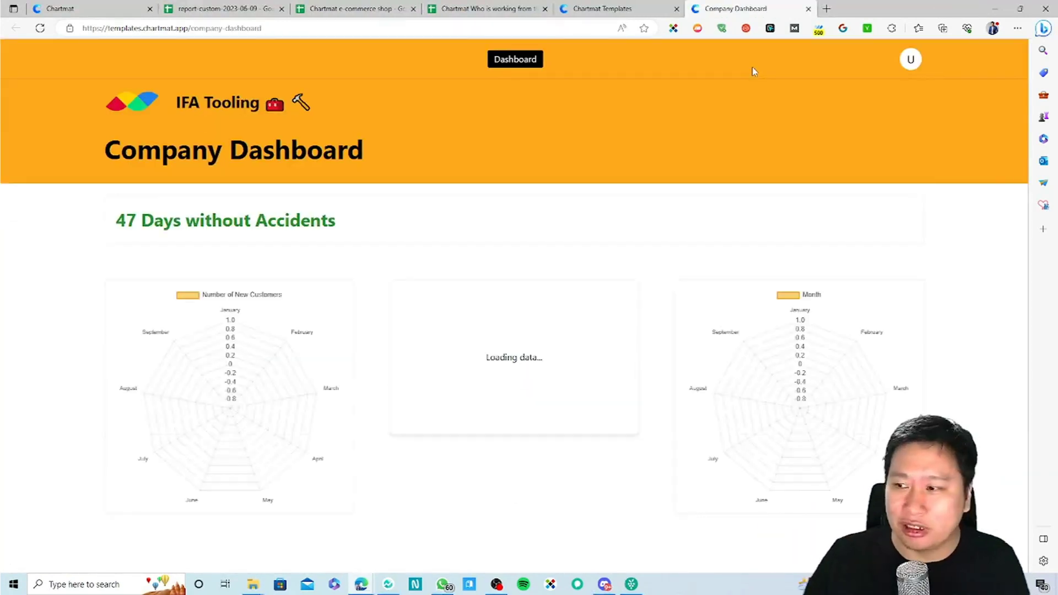
{"action": "scroll", "coordinate": [604, 237], "scroll_direction": "down", "scroll_amount": 1}
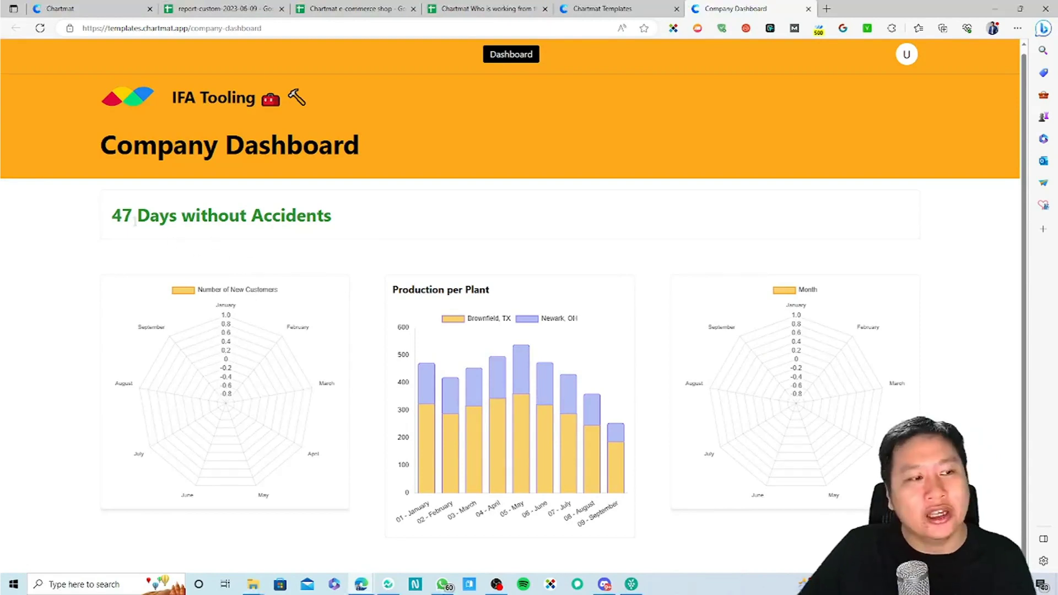
{"action": "left_click_drag", "start_coordinate": [112, 216], "coordinate": [337, 216]}
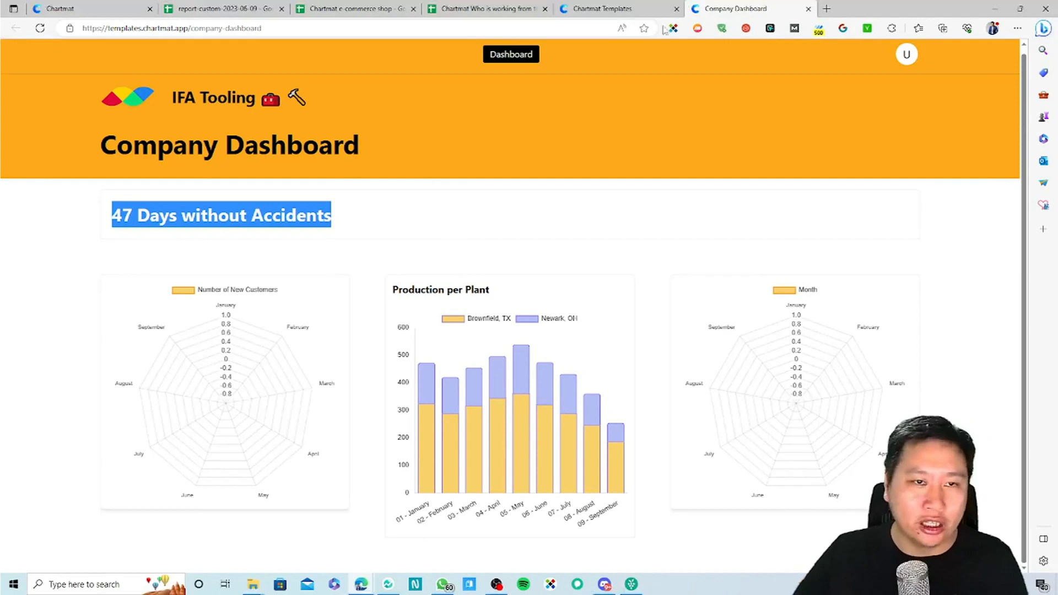
Step: Close Company Dashboard and open the Weekly Lunch Menu and Job Board templates, viewing the lunch menu
{"action": "left_click", "coordinate": [808, 9]}
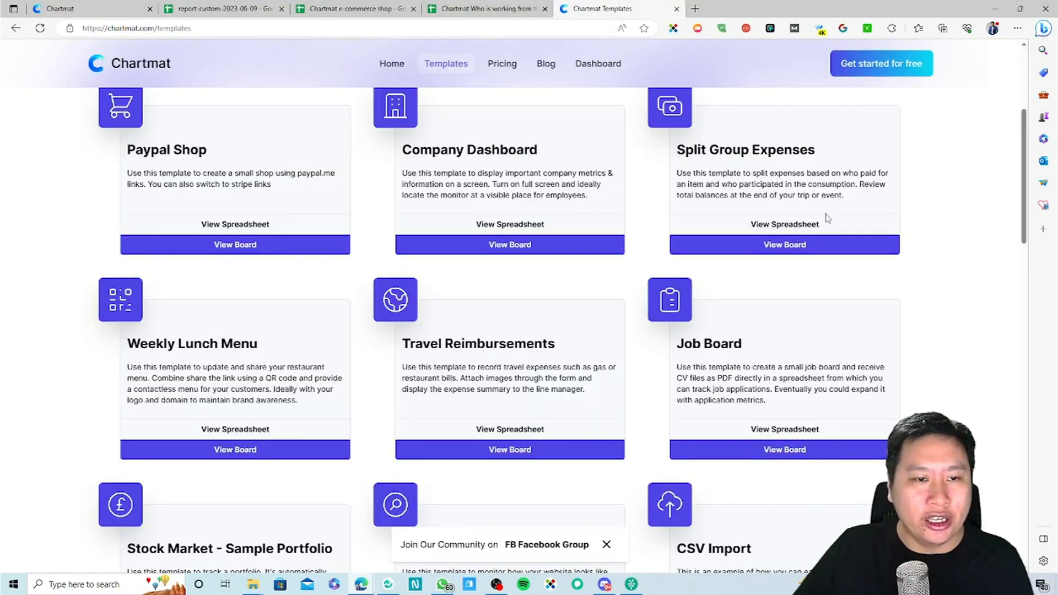
{"action": "scroll", "coordinate": [827, 218], "scroll_direction": "down", "scroll_amount": 2}
{"action": "left_click", "coordinate": [222, 370]}
{"action": "left_click", "coordinate": [600, 6]}
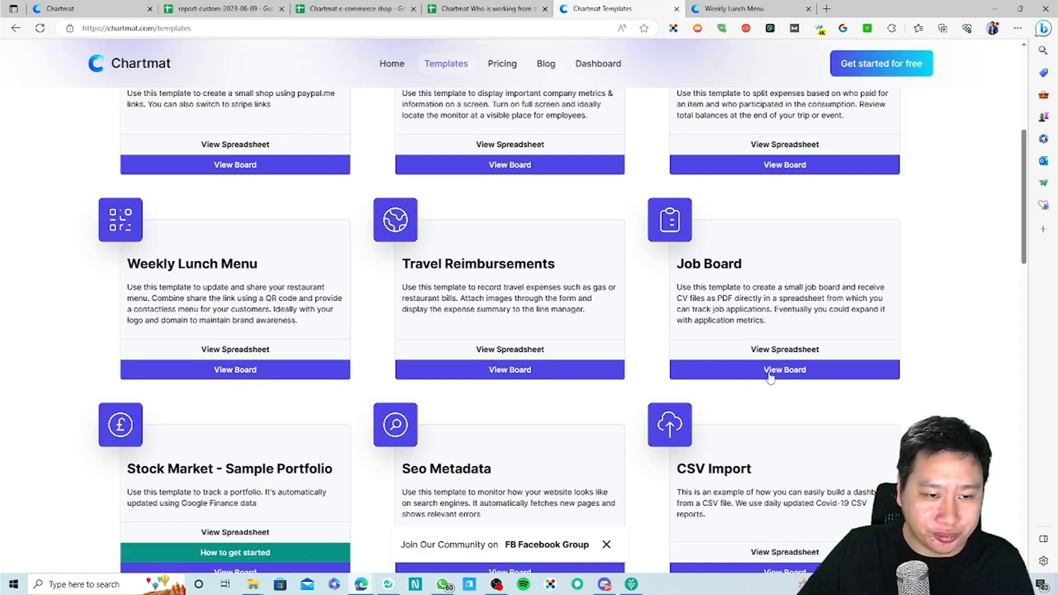
{"action": "left_click", "coordinate": [779, 368]}
{"action": "key", "text": "ctrl+Tab"}
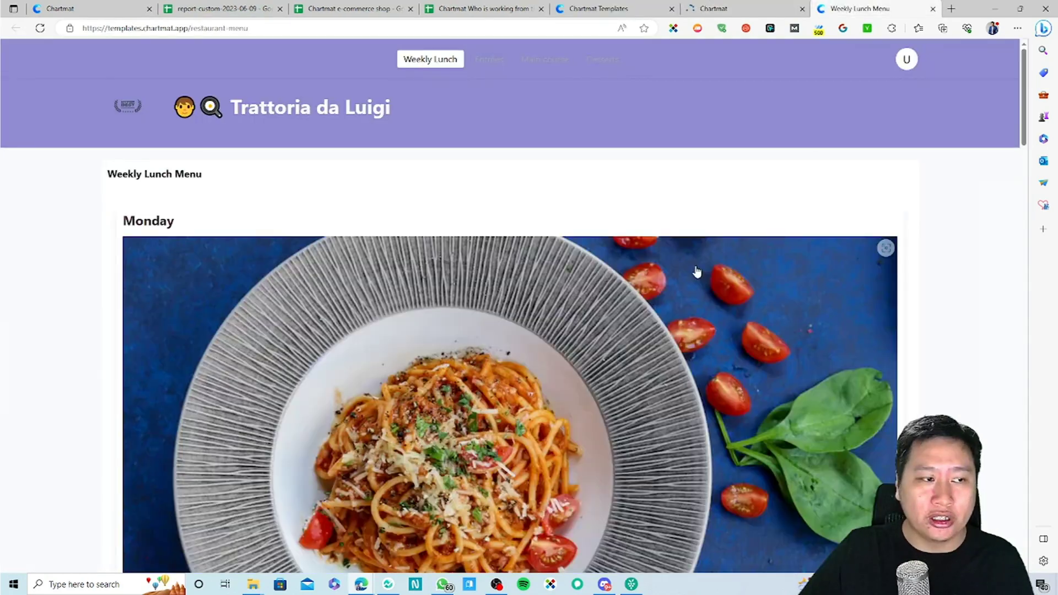
Step: View and dismiss the Monday Spaghetti Pomodoro and Friday Tartare di Tonno dish details
{"action": "scroll", "coordinate": [696, 272], "scroll_direction": "down", "scroll_amount": 10}
{"action": "scroll", "coordinate": [558, 333], "scroll_direction": "up", "scroll_amount": 3}
{"action": "scroll", "coordinate": [558, 333], "scroll_direction": "up", "scroll_amount": 4}
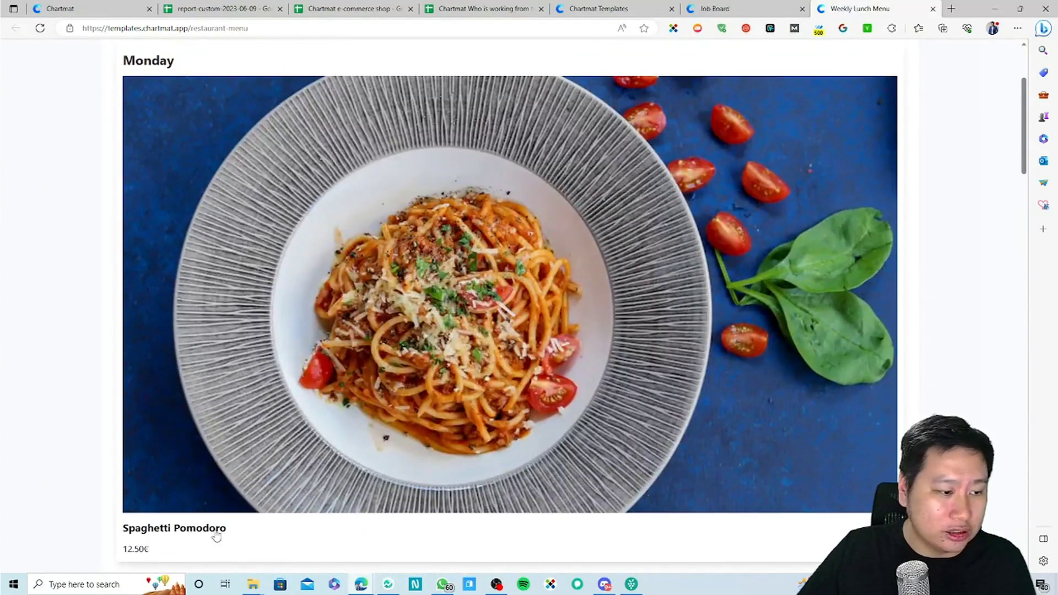
{"action": "left_click", "coordinate": [232, 514]}
{"action": "left_click", "coordinate": [694, 249]}
{"action": "scroll", "coordinate": [451, 319], "scroll_direction": "up", "scroll_amount": 3}
{"action": "scroll", "coordinate": [515, 365], "scroll_direction": "down", "scroll_amount": 15}
{"action": "scroll", "coordinate": [515, 365], "scroll_direction": "down", "scroll_amount": 20}
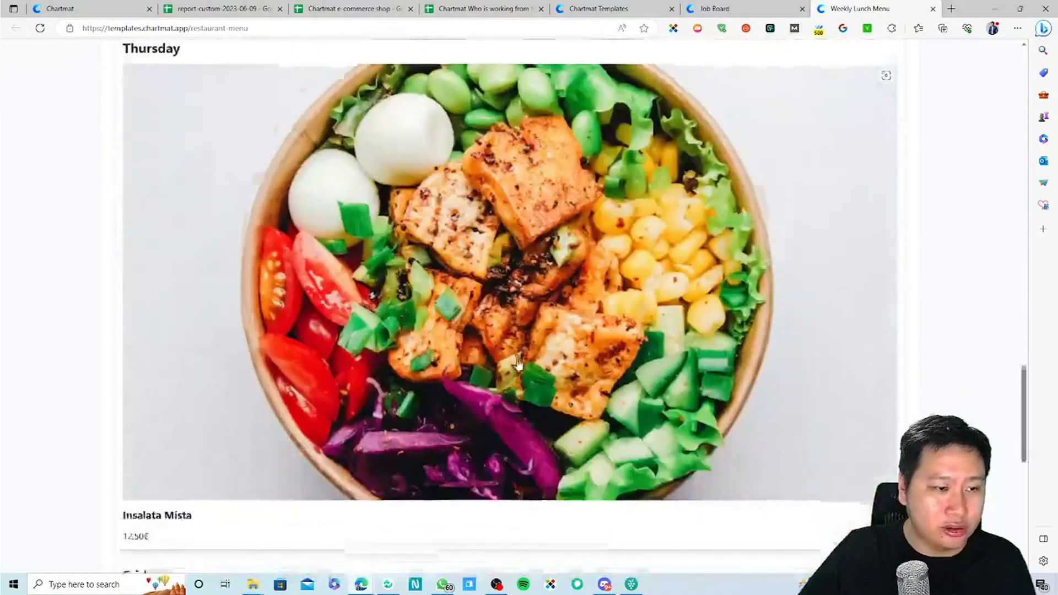
{"action": "left_click", "coordinate": [158, 515]}
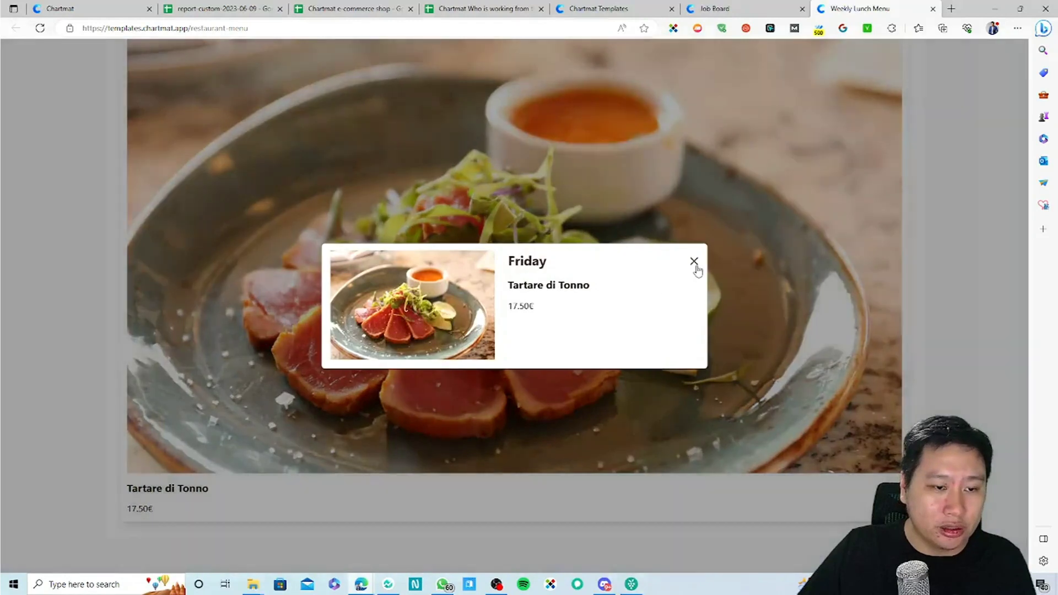
{"action": "left_click", "coordinate": [694, 261]}
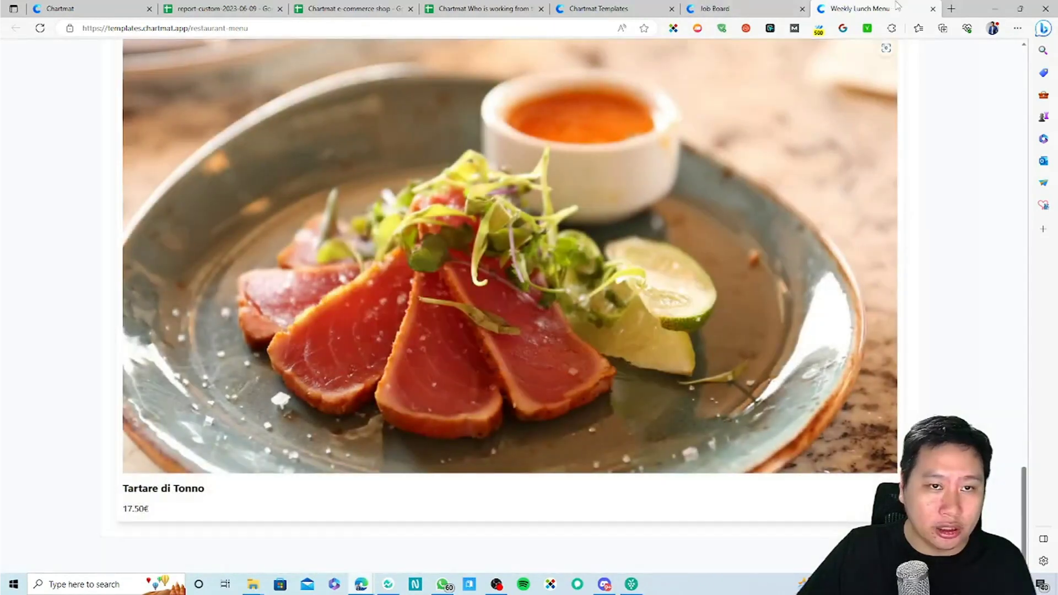
Step: Close the Weekly Lunch Menu and highlight the Job Board's Work at Acme and Marketing job text
{"action": "left_click", "coordinate": [932, 9]}
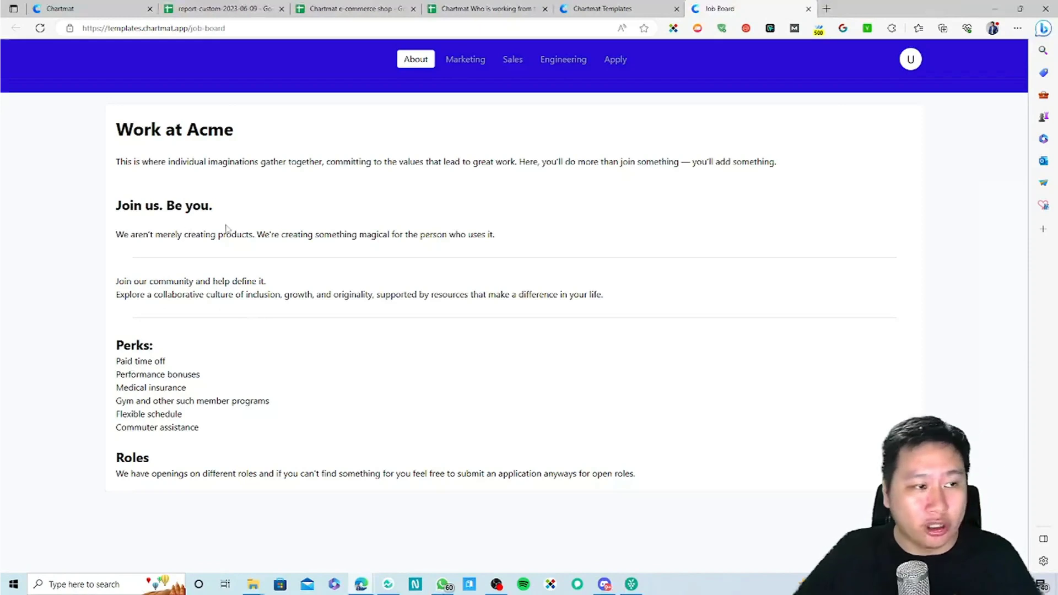
{"action": "left_click_drag", "start_coordinate": [132, 137], "coordinate": [381, 475]}
{"action": "left_click", "coordinate": [512, 440]}
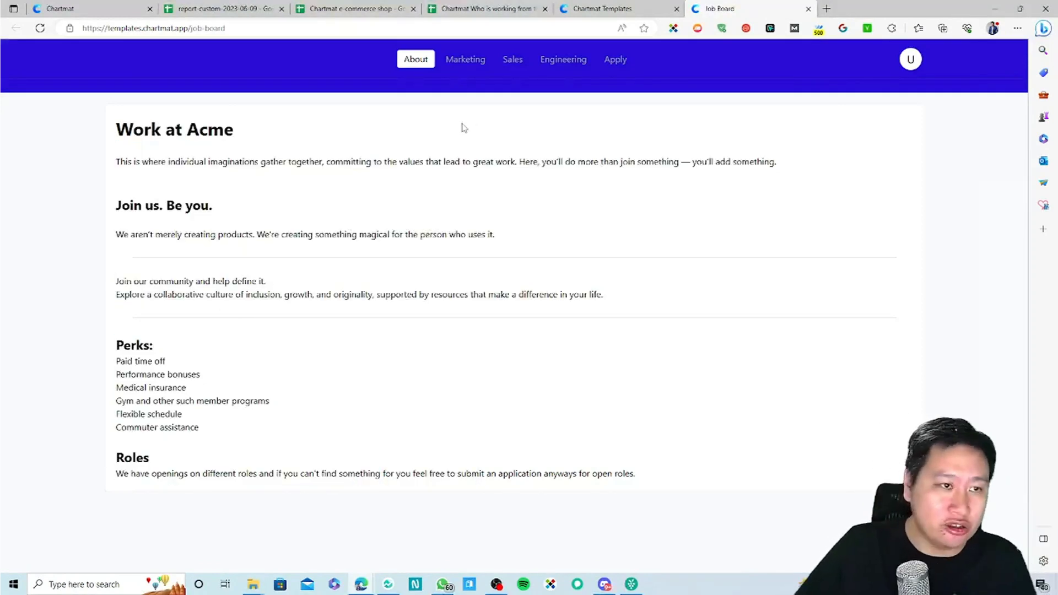
{"action": "left_click", "coordinate": [465, 59]}
{"action": "left_click_drag", "start_coordinate": [146, 151], "coordinate": [255, 431]}
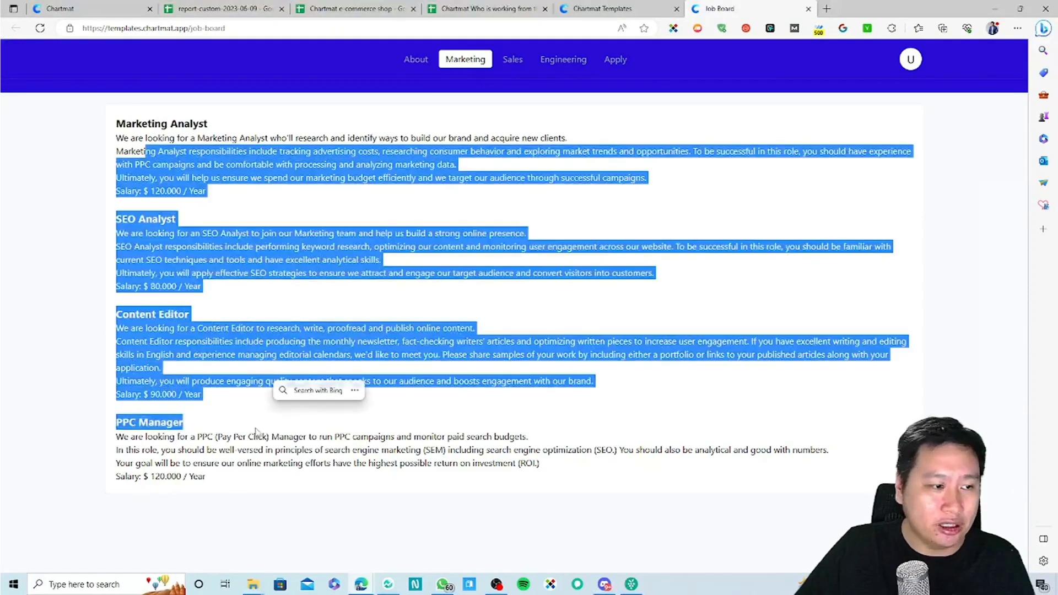
{"action": "left_click", "coordinate": [239, 429]}
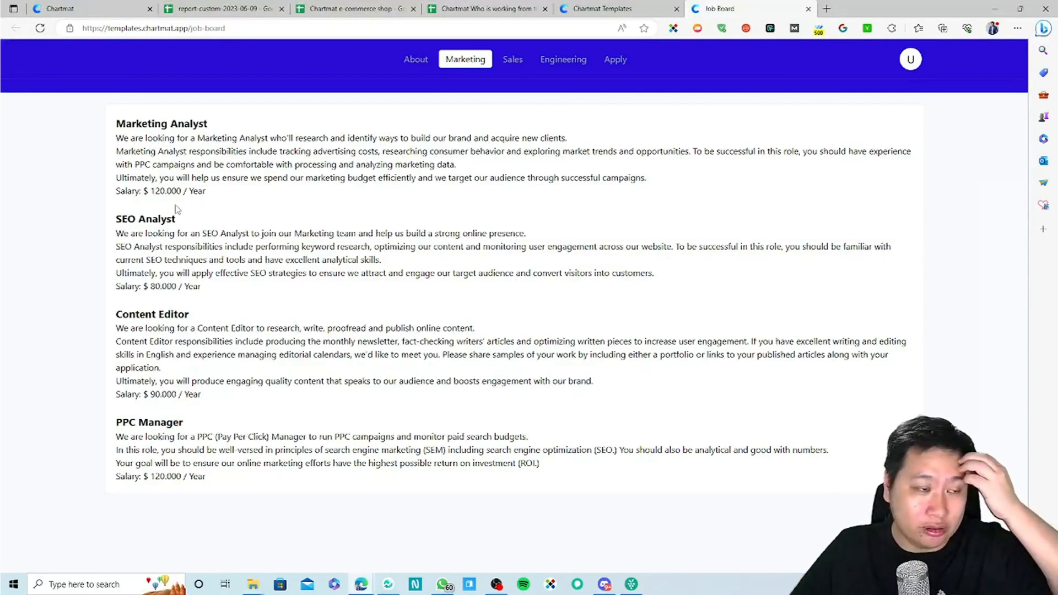
{"action": "left_click_drag", "start_coordinate": [120, 139], "coordinate": [266, 196]}
{"action": "left_click", "coordinate": [265, 198]}
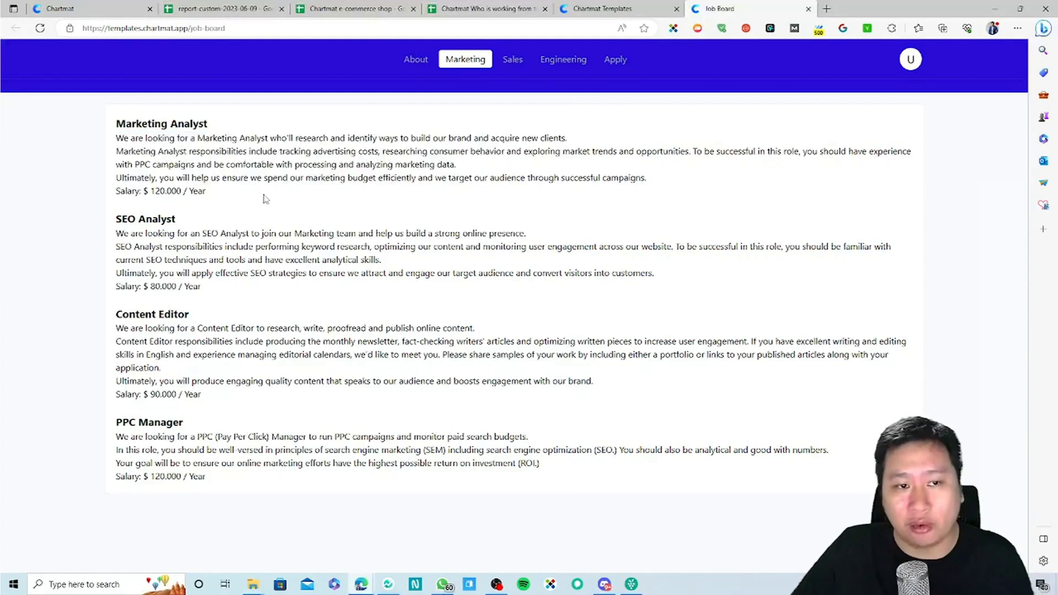
Step: Check the Sales listings, then open the job application form and focus its Position field
{"action": "left_click", "coordinate": [511, 63]}
{"action": "left_click", "coordinate": [465, 59]}
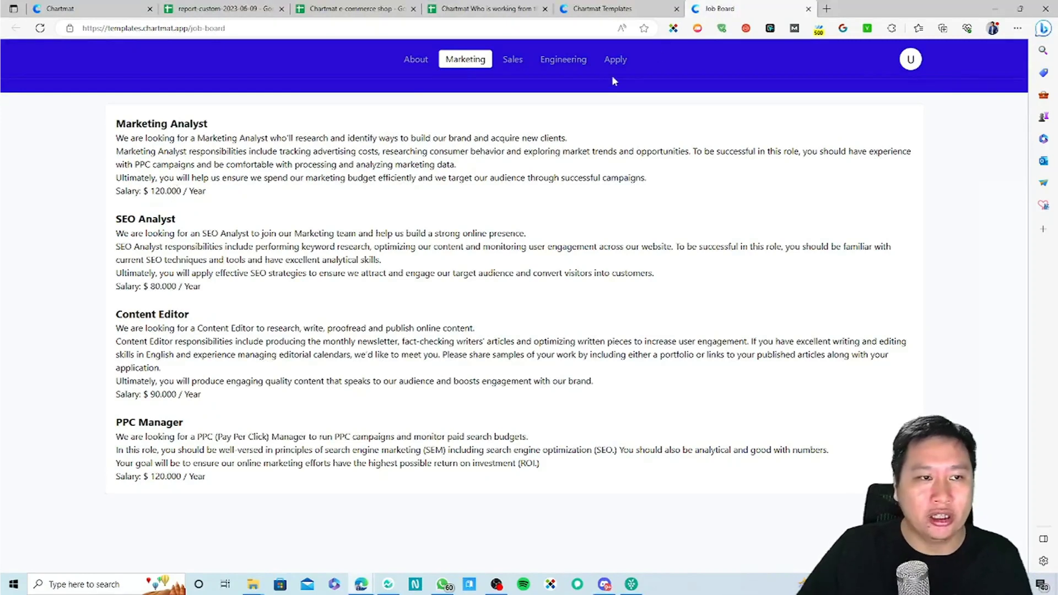
{"action": "left_click", "coordinate": [614, 60]}
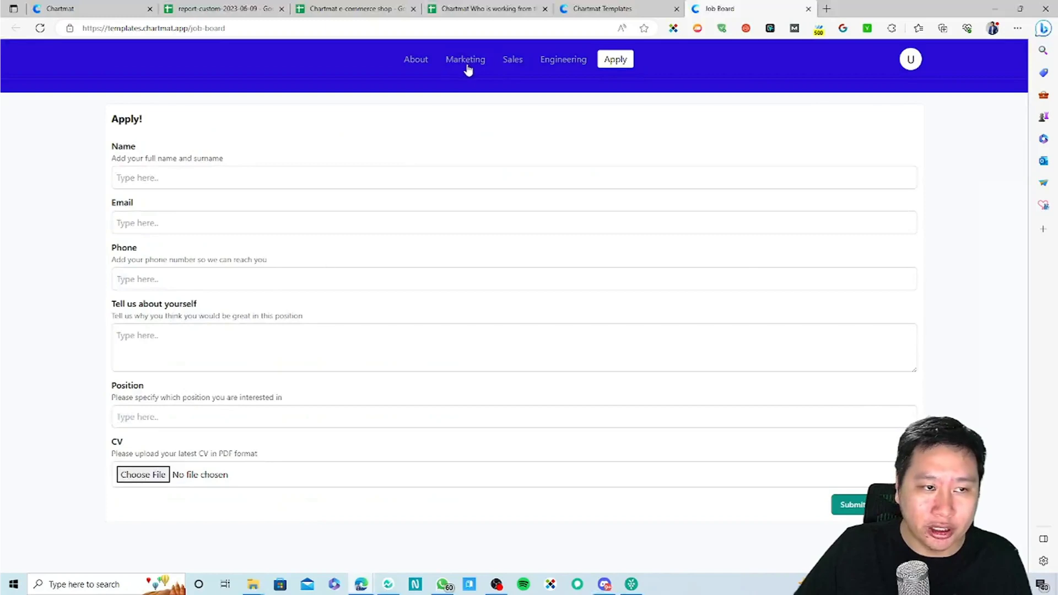
{"action": "left_click", "coordinate": [159, 417]}
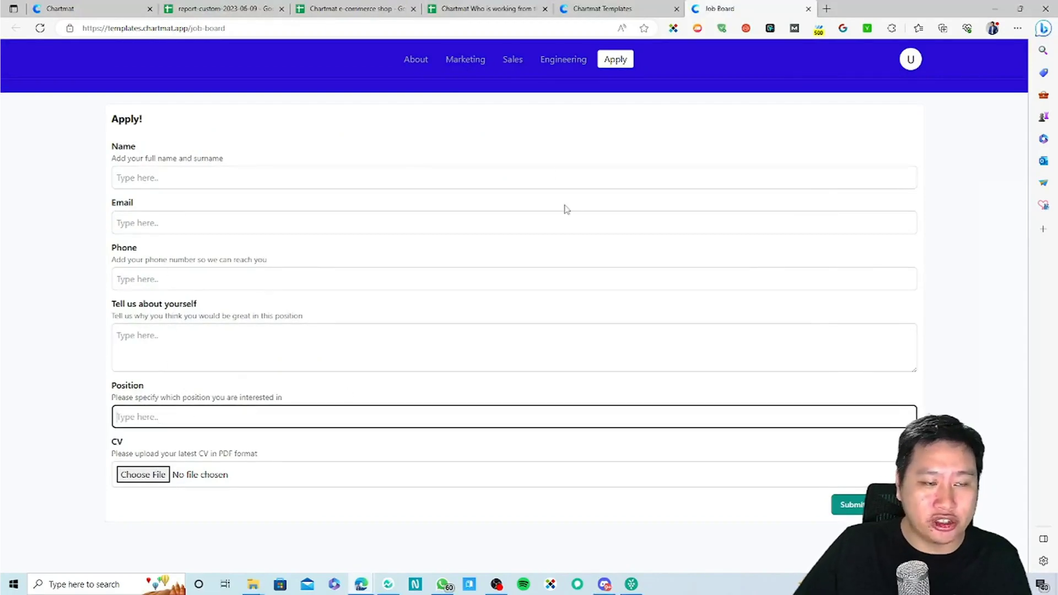
Step: Switch among Marketing, Engineering and the application form, ending on Marketing, then close the Job Board
{"action": "left_click", "coordinate": [448, 64]}
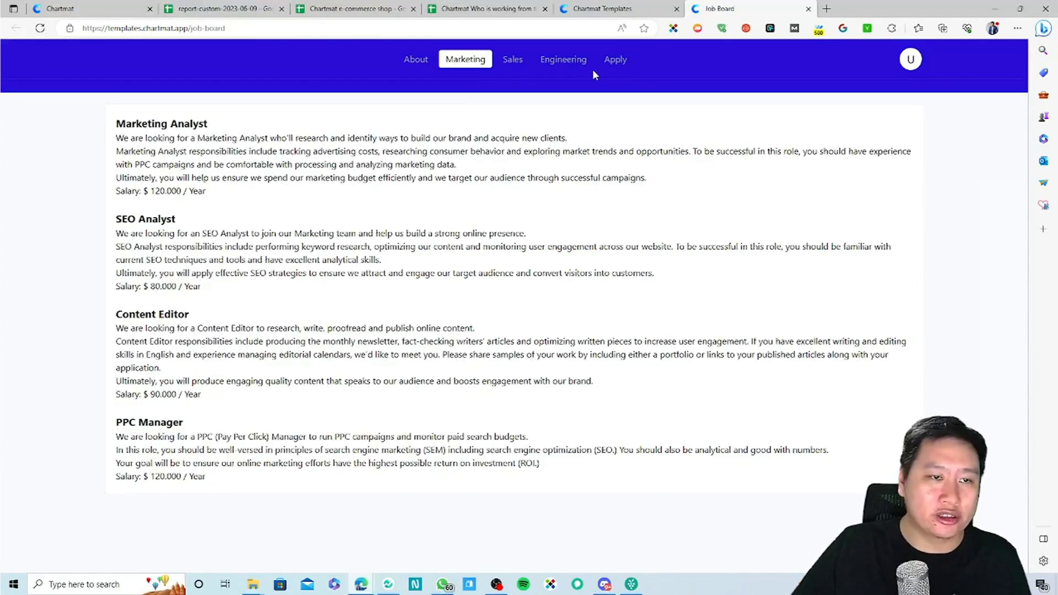
{"action": "left_click", "coordinate": [613, 60]}
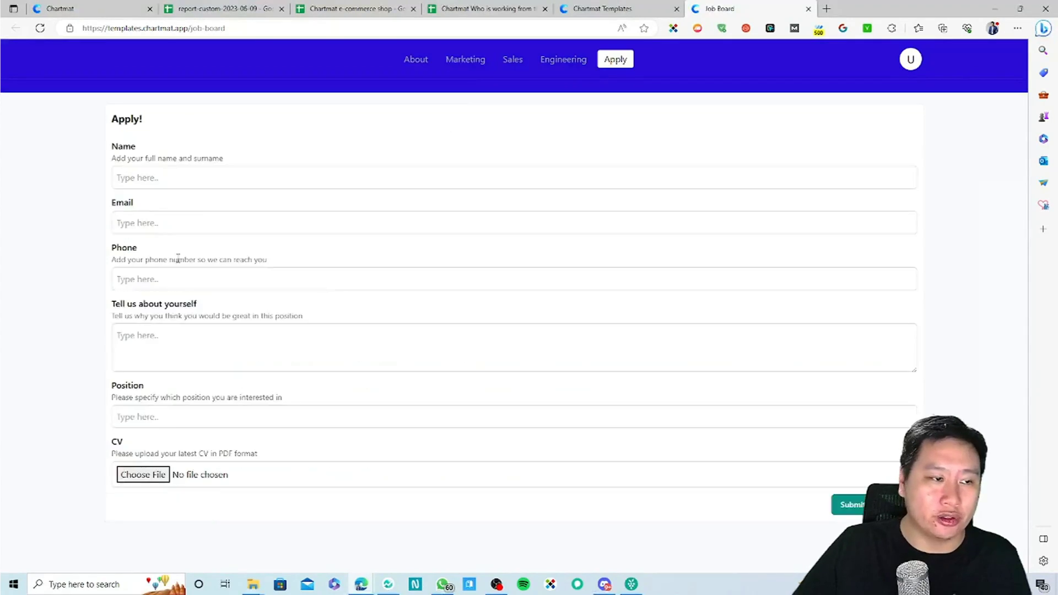
{"action": "left_click", "coordinate": [445, 60]}
{"action": "left_click", "coordinate": [562, 59]}
{"action": "left_click", "coordinate": [602, 59]}
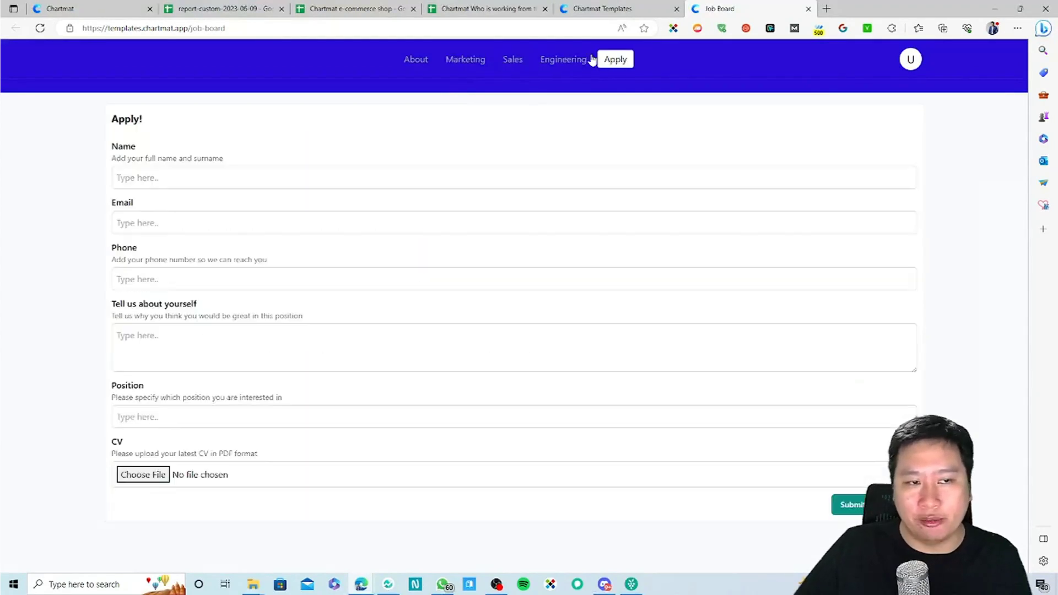
{"action": "left_click", "coordinate": [466, 61]}
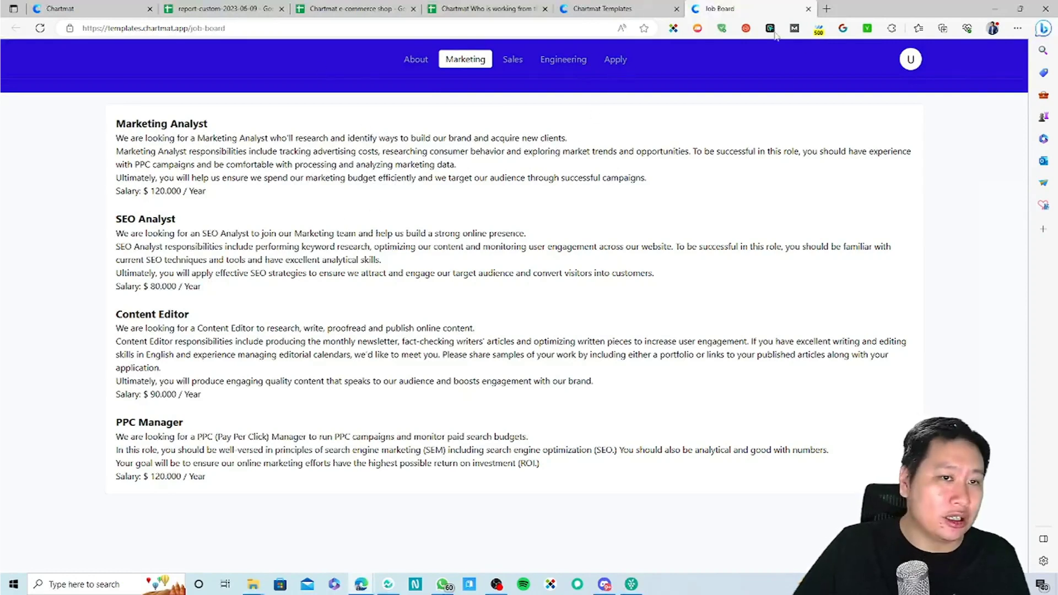
{"action": "left_click", "coordinate": [808, 9]}
Step: Open the Stock Market - Sample Portfolio board and browse its per-asset performance and market-segment charts
{"action": "scroll", "coordinate": [606, 352], "scroll_direction": "down", "scroll_amount": 1}
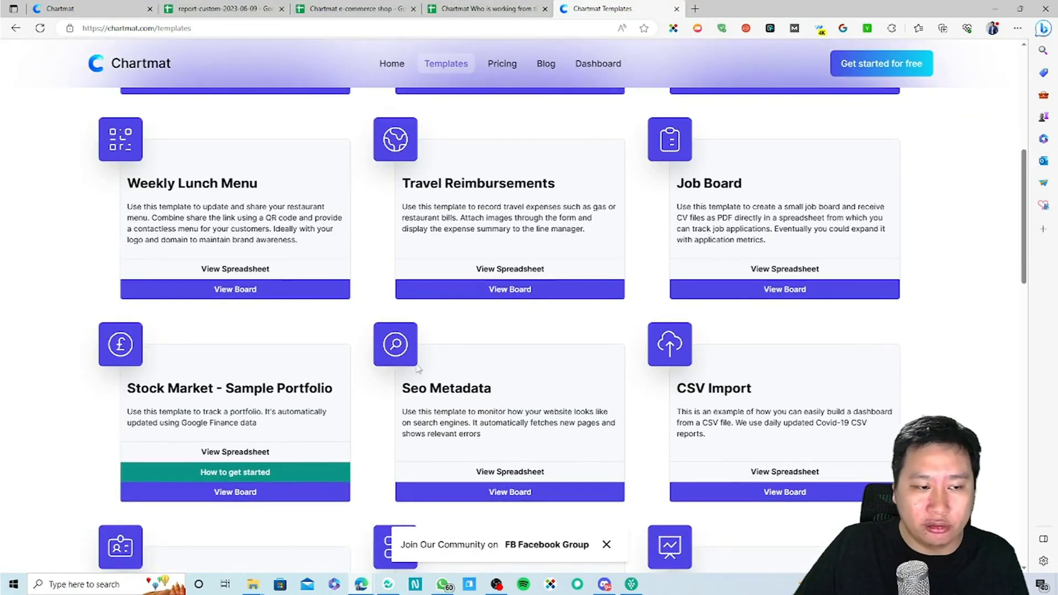
{"action": "scroll", "coordinate": [546, 356], "scroll_direction": "down", "scroll_amount": 4}
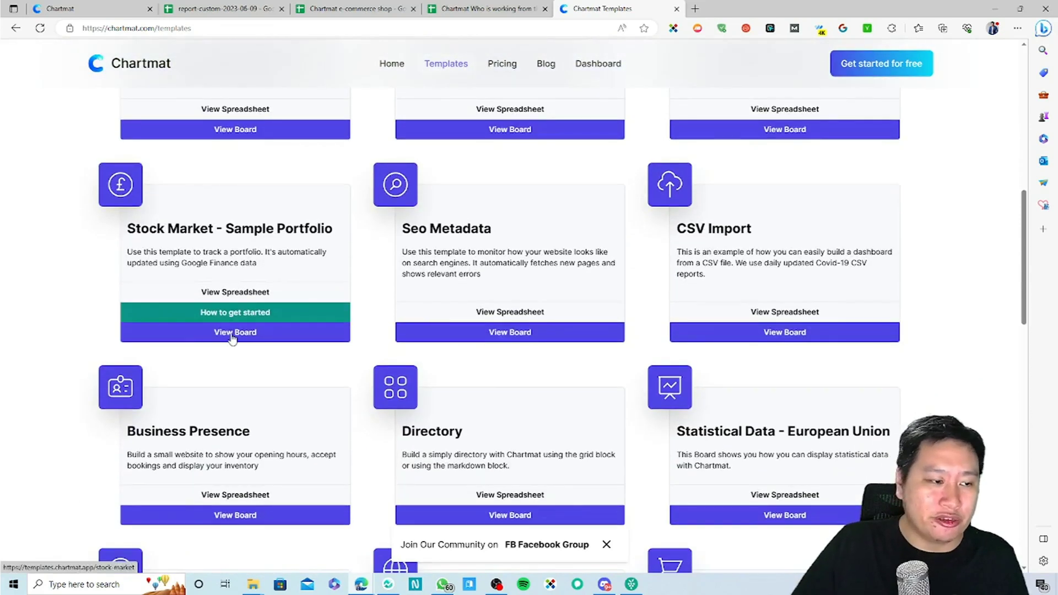
{"action": "left_click", "coordinate": [232, 336]}
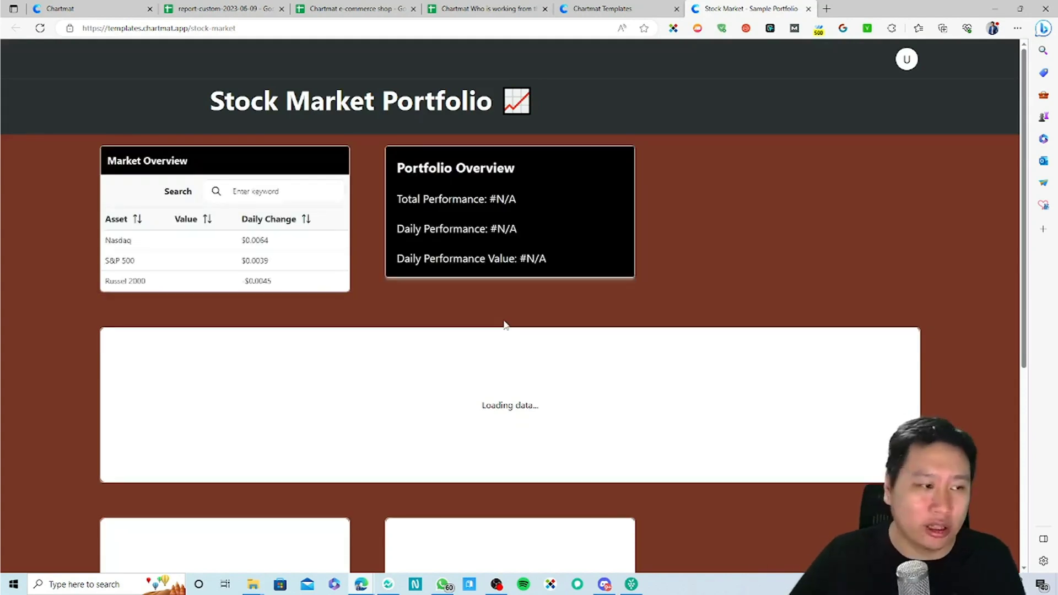
{"action": "scroll", "coordinate": [733, 438], "scroll_direction": "down", "scroll_amount": 4}
{"action": "scroll", "coordinate": [733, 438], "scroll_direction": "down", "scroll_amount": 3}
{"action": "scroll", "coordinate": [630, 446], "scroll_direction": "up", "scroll_amount": 3}
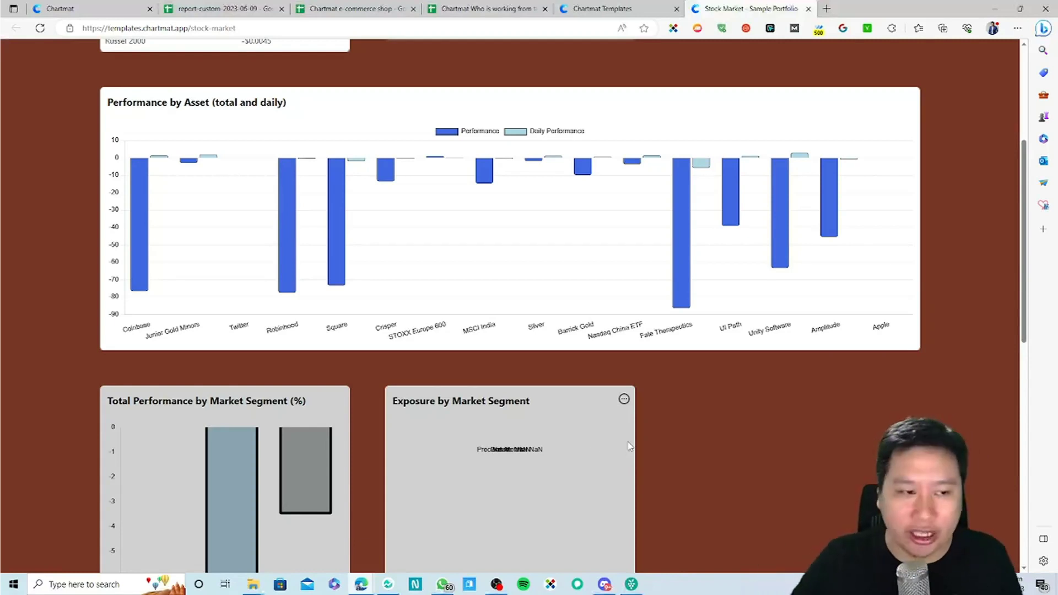
{"action": "scroll", "coordinate": [629, 446], "scroll_direction": "up", "scroll_amount": 5}
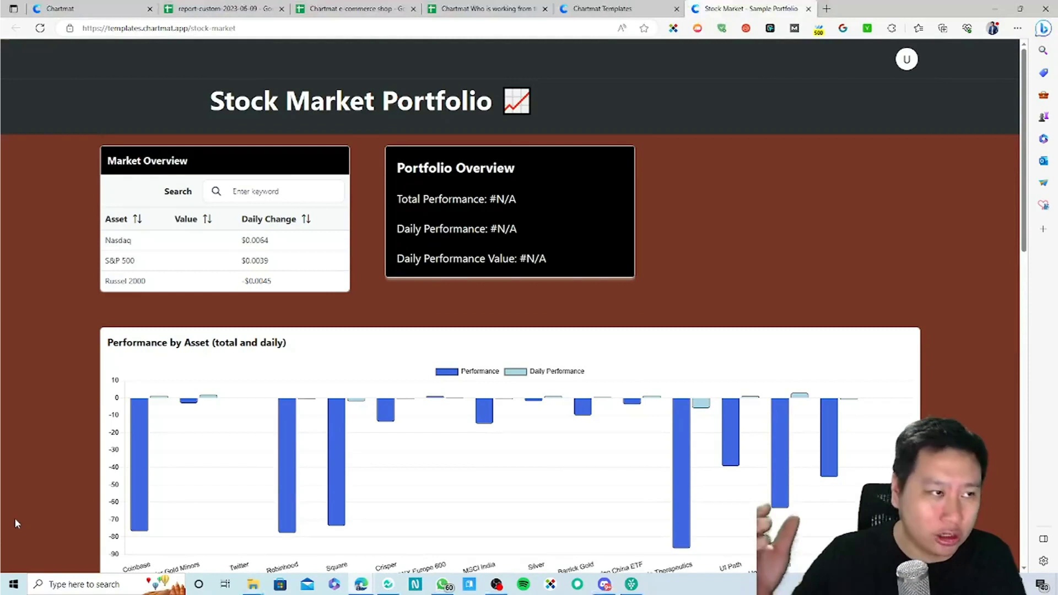
{"action": "scroll", "coordinate": [215, 501], "scroll_direction": "down", "scroll_amount": 5}
{"action": "scroll", "coordinate": [215, 502], "scroll_direction": "down", "scroll_amount": 4}
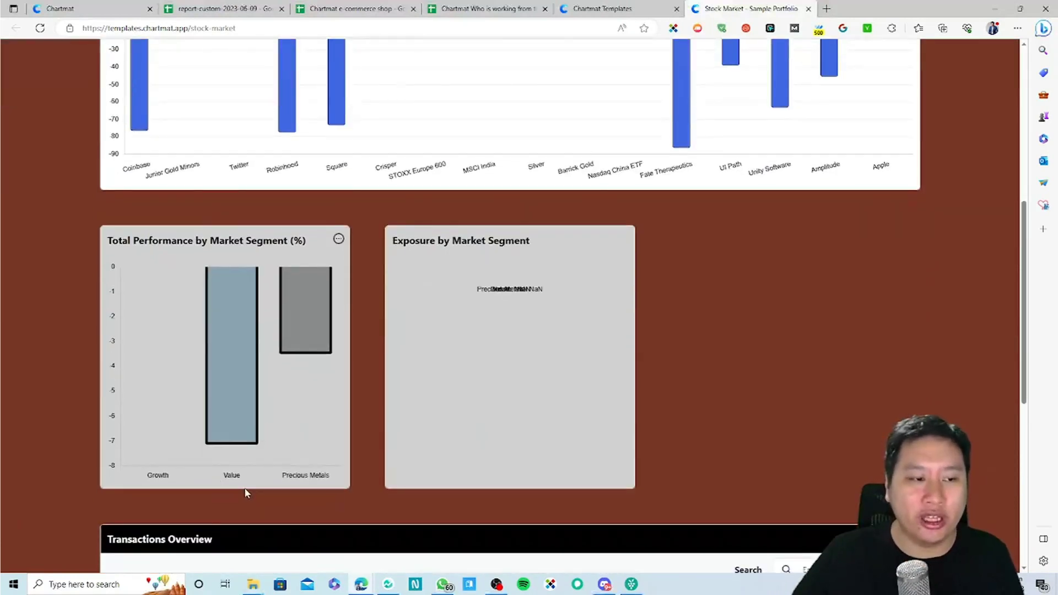
{"action": "scroll", "coordinate": [238, 494], "scroll_direction": "up", "scroll_amount": 5}
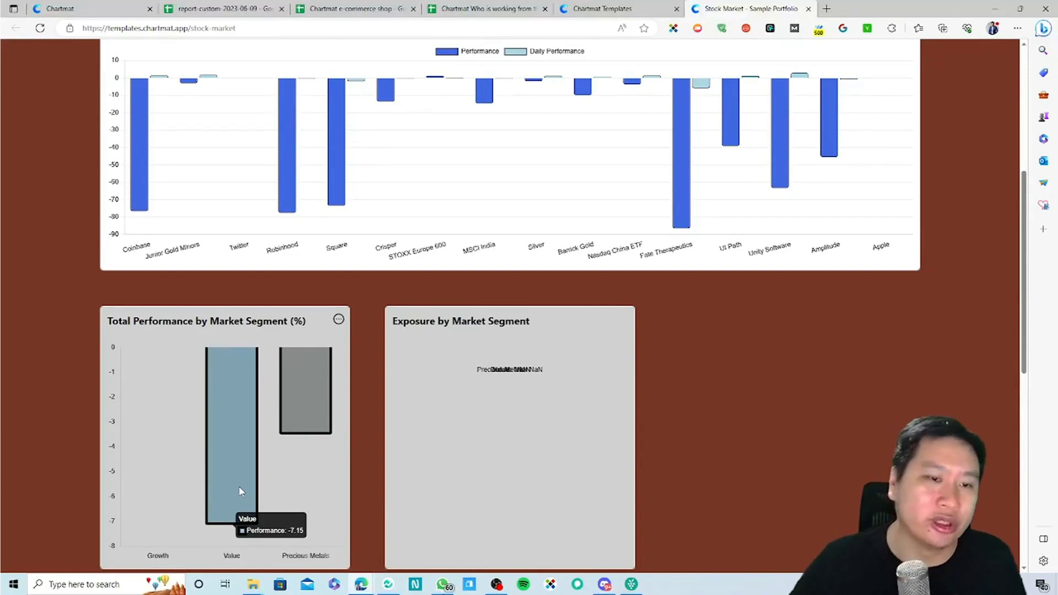
{"action": "scroll", "coordinate": [241, 491], "scroll_direction": "up", "scroll_amount": 5}
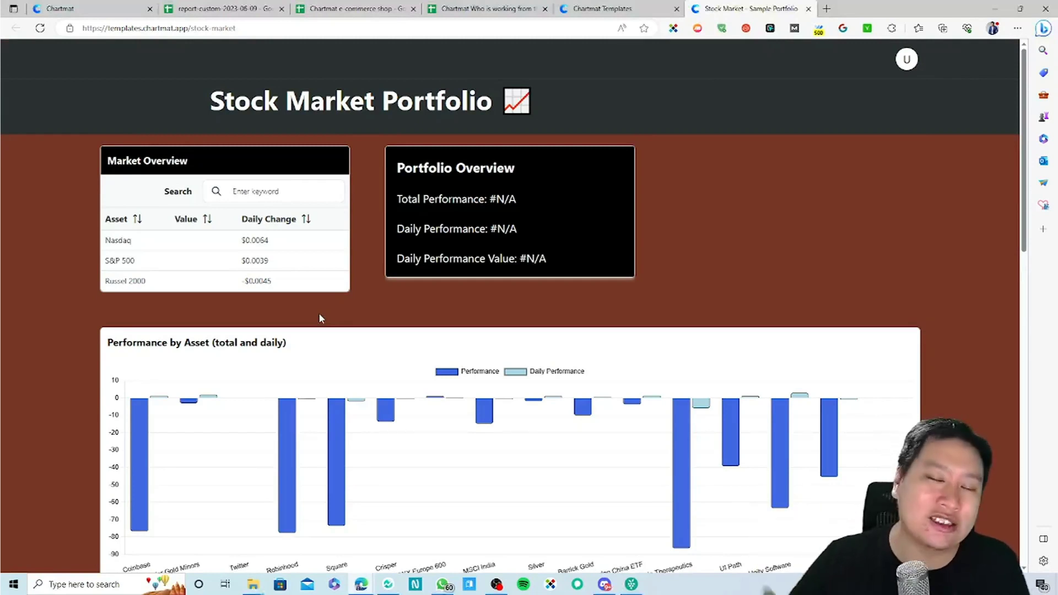
Step: Close the Stock Market board and open the Directory and Business Presence template boards
{"action": "left_click", "coordinate": [808, 9]}
{"action": "scroll", "coordinate": [882, 353], "scroll_direction": "down", "scroll_amount": 2}
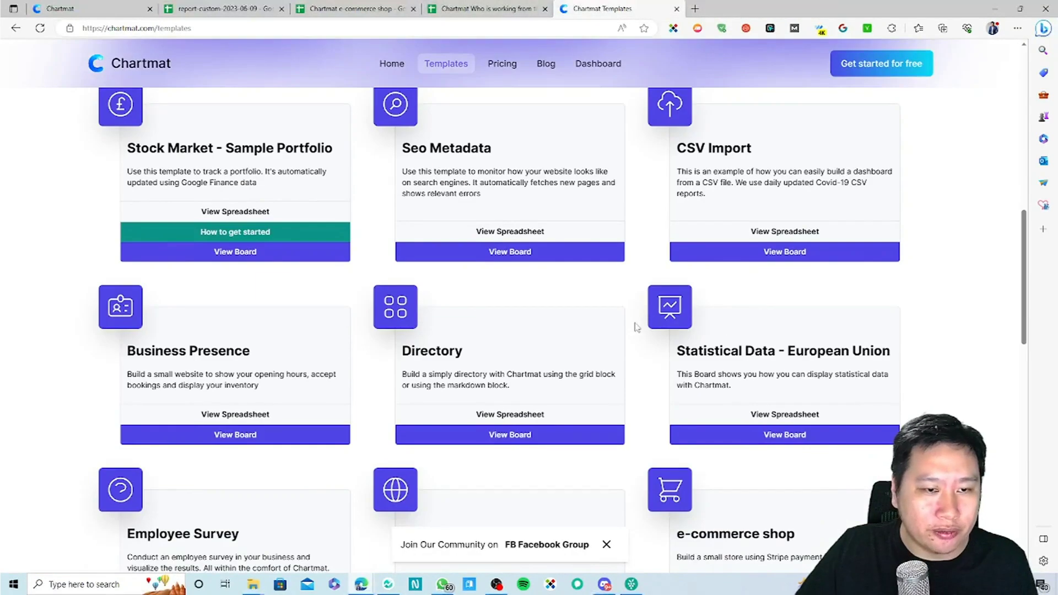
{"action": "scroll", "coordinate": [338, 334], "scroll_direction": "down", "scroll_amount": 1}
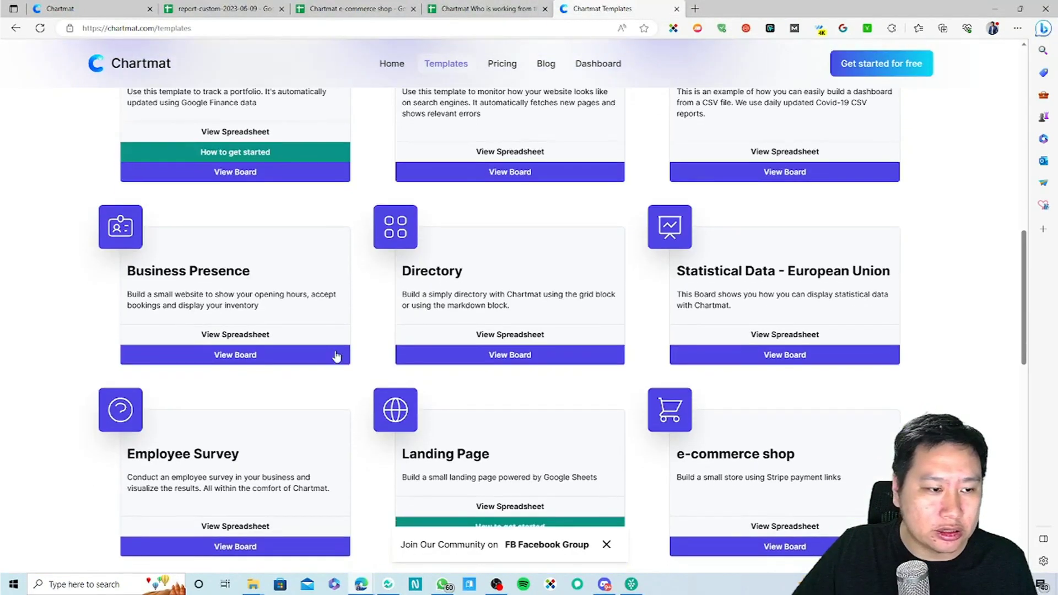
{"action": "left_click", "coordinate": [468, 354]}
{"action": "left_click", "coordinate": [597, 5]}
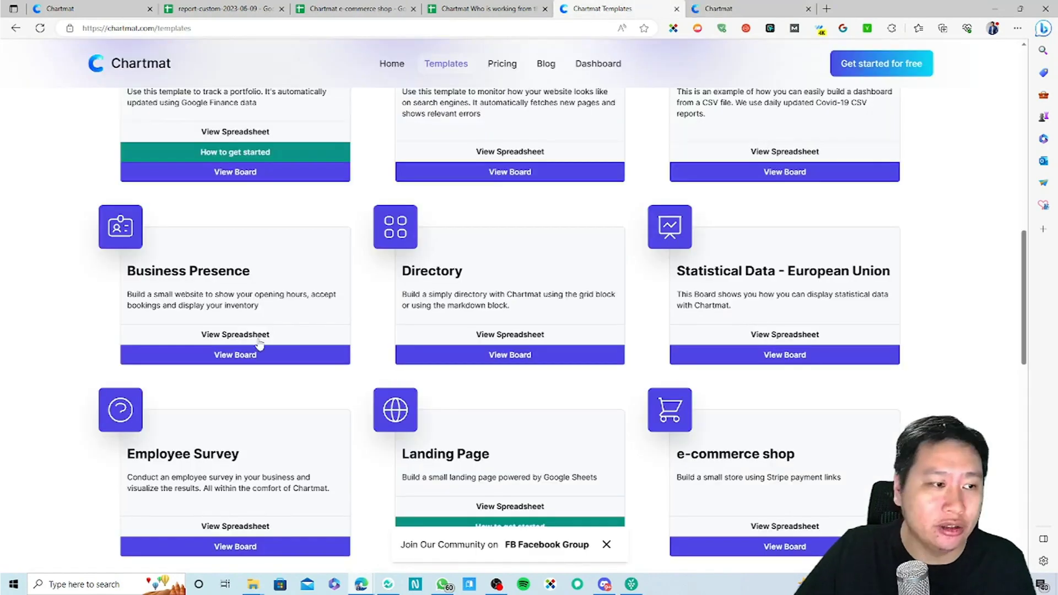
{"action": "left_click", "coordinate": [228, 360]}
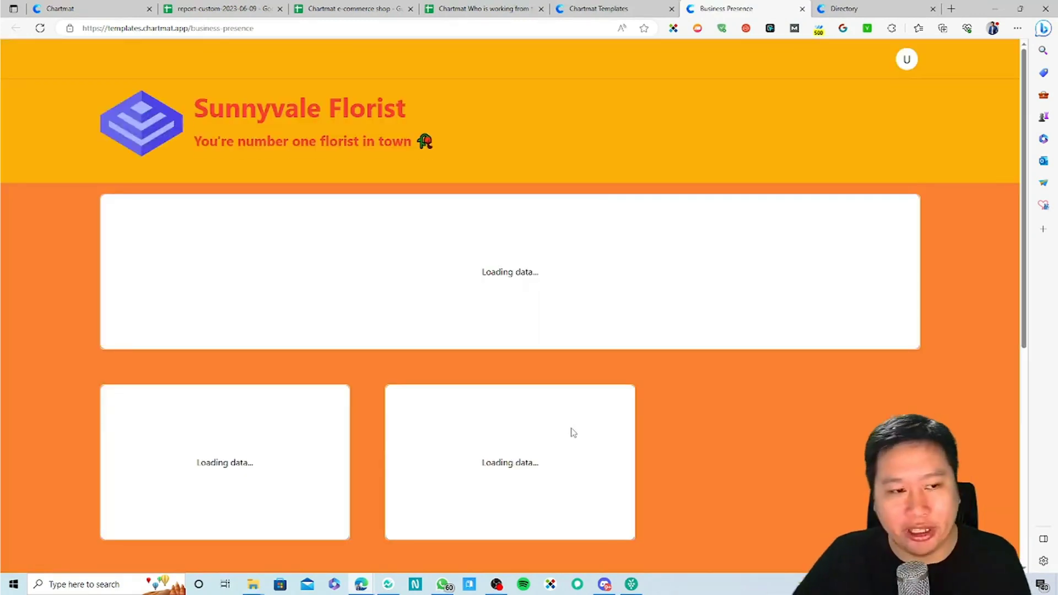
Step: Browse the Sunnyvale Florist page down through services, contact form and Our Amazing Team
{"action": "scroll", "coordinate": [573, 433], "scroll_direction": "down", "scroll_amount": 5}
{"action": "scroll", "coordinate": [728, 385], "scroll_direction": "down", "scroll_amount": 3}
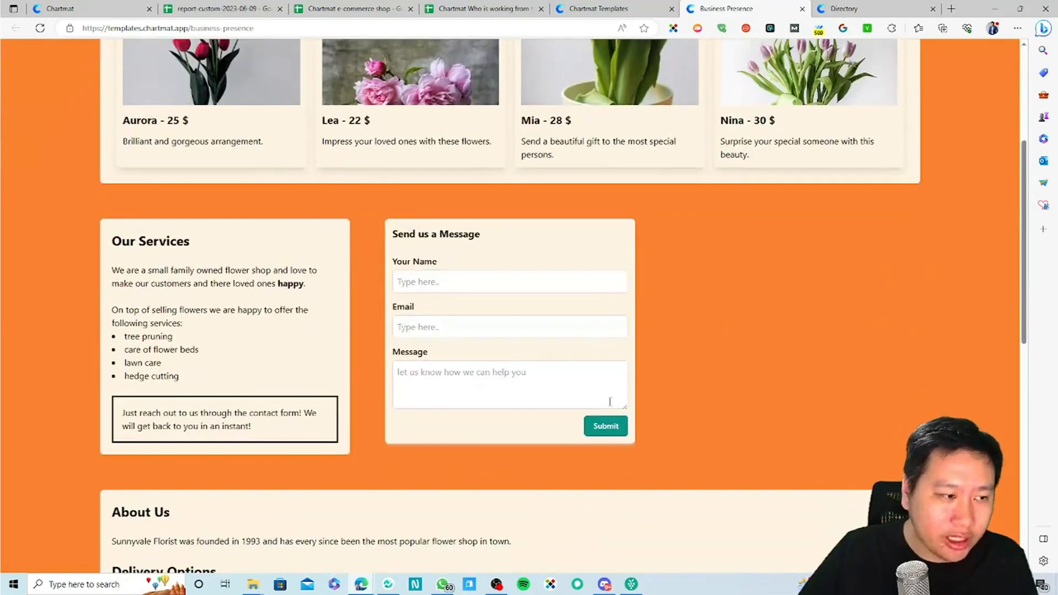
{"action": "scroll", "coordinate": [562, 392], "scroll_direction": "down", "scroll_amount": 6}
{"action": "scroll", "coordinate": [432, 415], "scroll_direction": "up", "scroll_amount": 10}
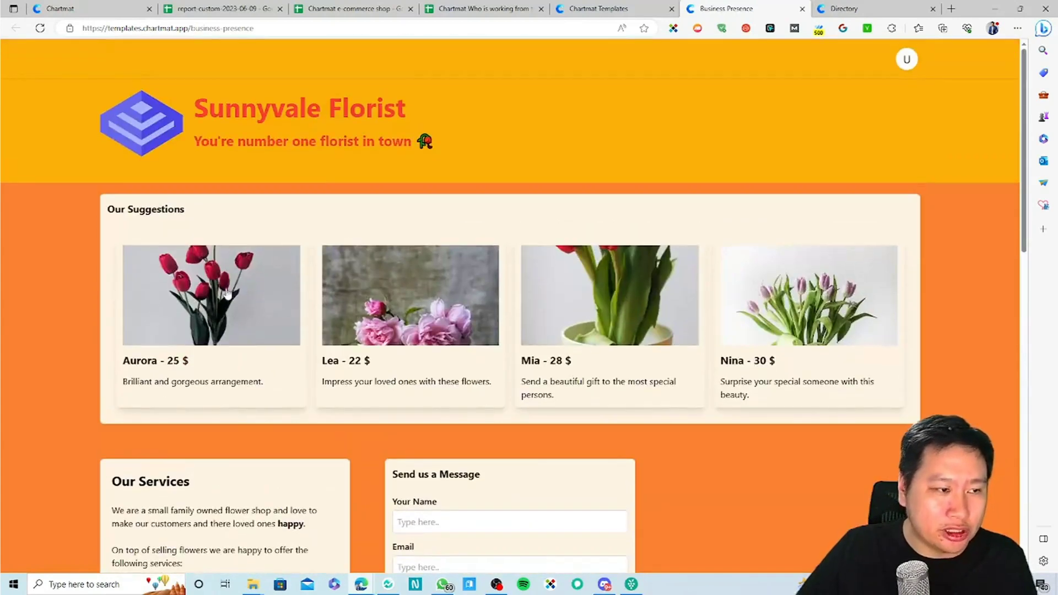
{"action": "scroll", "coordinate": [219, 376], "scroll_direction": "down", "scroll_amount": 3}
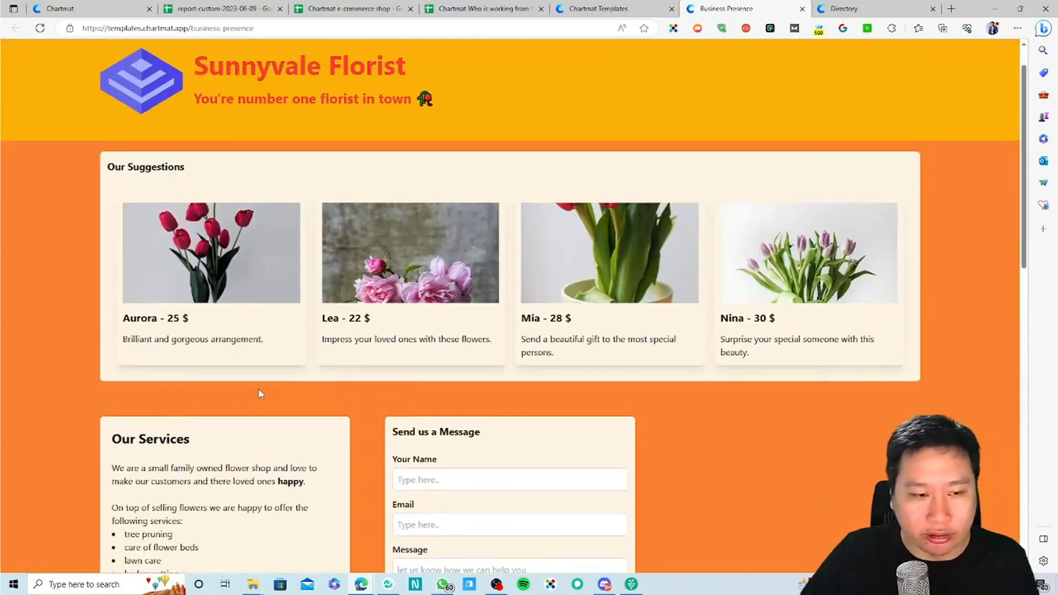
{"action": "scroll", "coordinate": [319, 463], "scroll_direction": "down", "scroll_amount": 7}
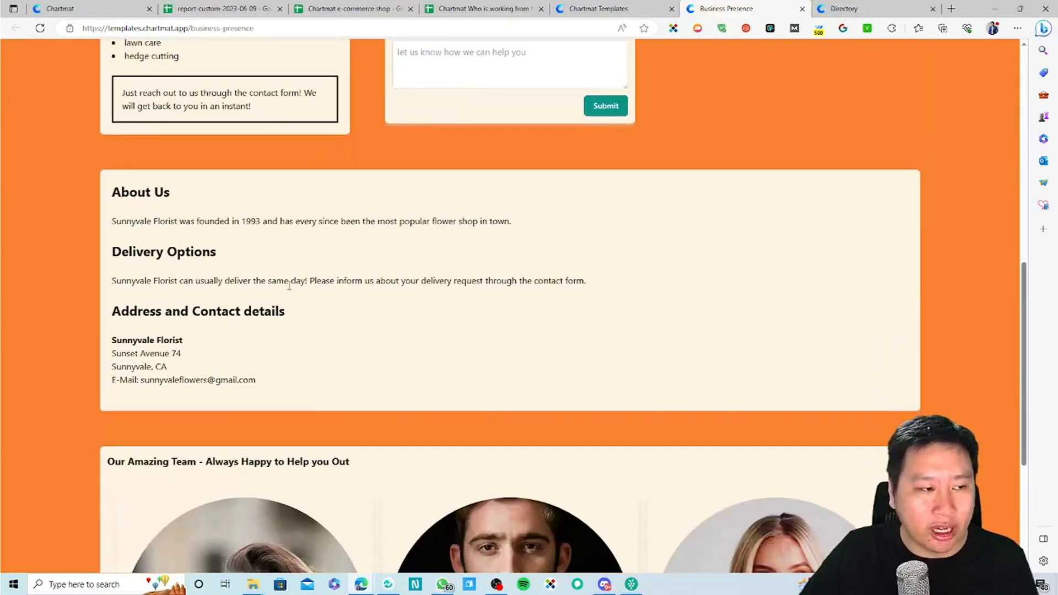
{"action": "scroll", "coordinate": [289, 286], "scroll_direction": "down", "scroll_amount": 4}
{"action": "scroll", "coordinate": [206, 252], "scroll_direction": "down", "scroll_amount": 1}
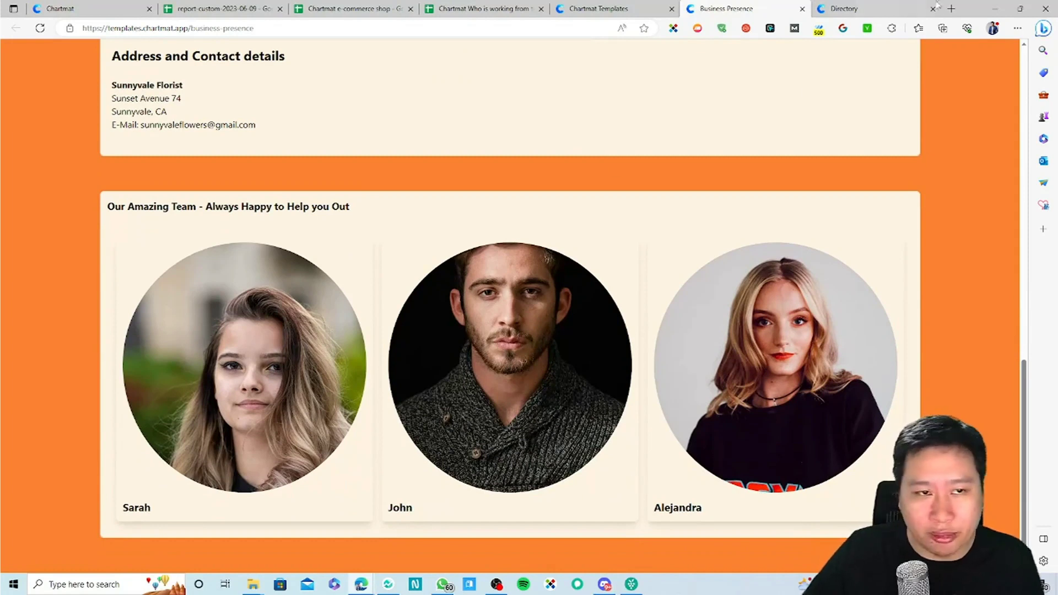
Step: Glance at the Directory board, then close the Directory and Business Presence tabs
{"action": "left_click", "coordinate": [868, 8]}
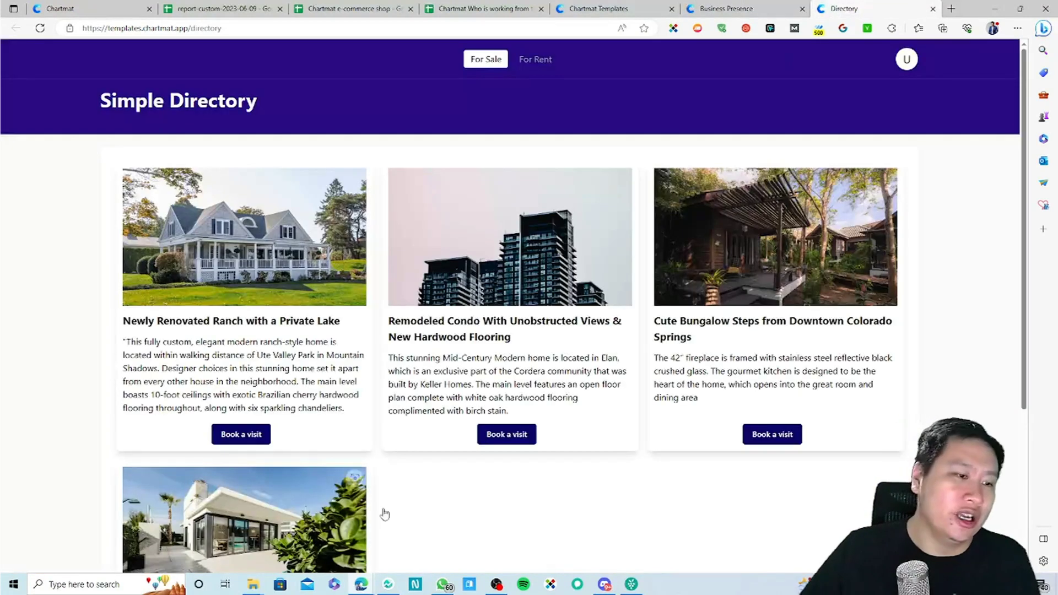
{"action": "scroll", "coordinate": [390, 536], "scroll_direction": "down", "scroll_amount": 2}
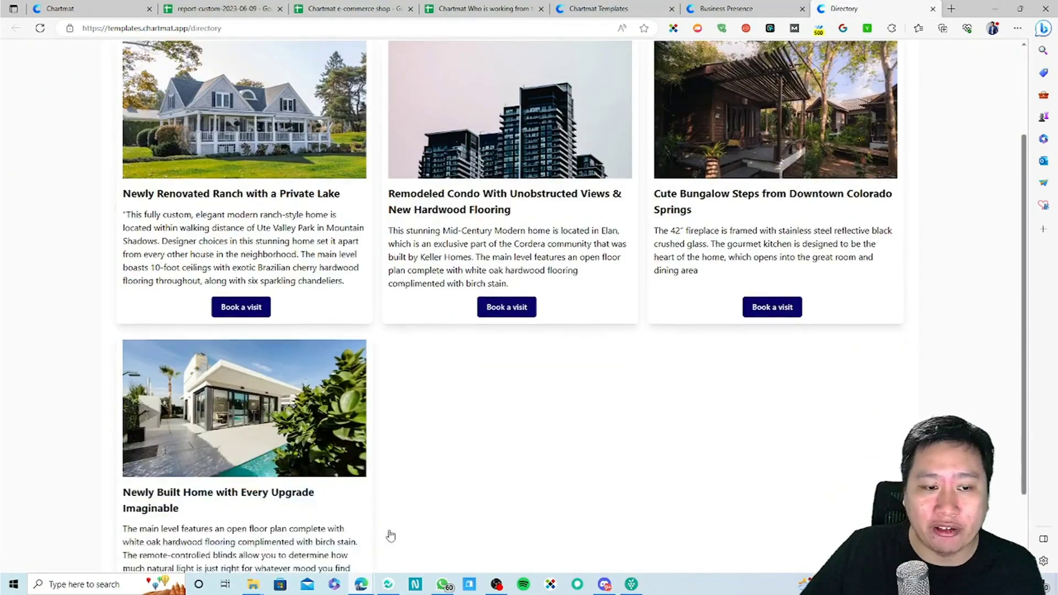
{"action": "scroll", "coordinate": [388, 485], "scroll_direction": "down", "scroll_amount": 2}
{"action": "scroll", "coordinate": [231, 351], "scroll_direction": "up", "scroll_amount": 4}
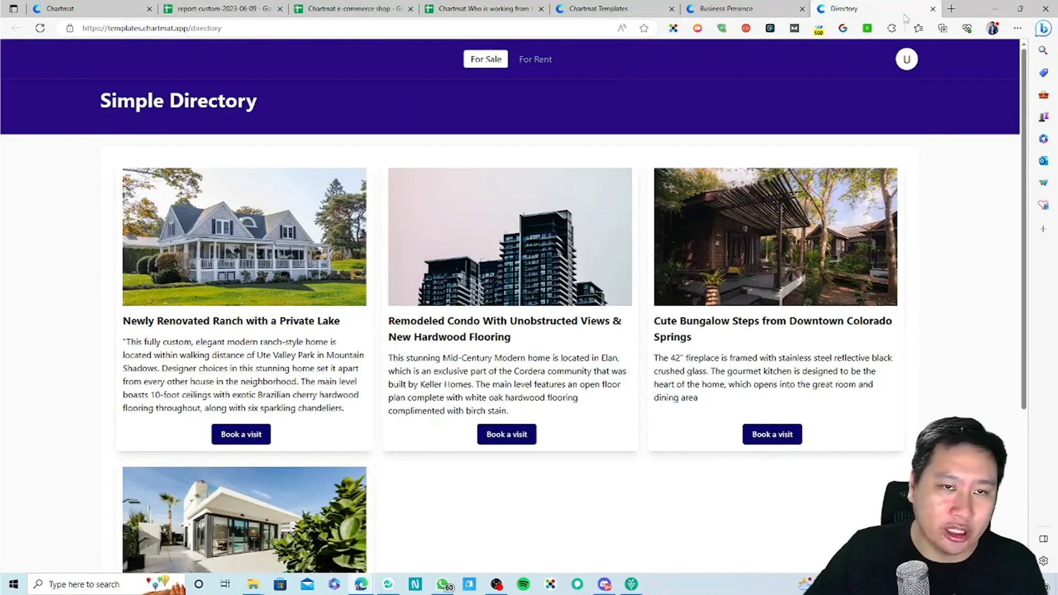
{"action": "left_click", "coordinate": [932, 8]}
{"action": "left_click", "coordinate": [807, 8]}
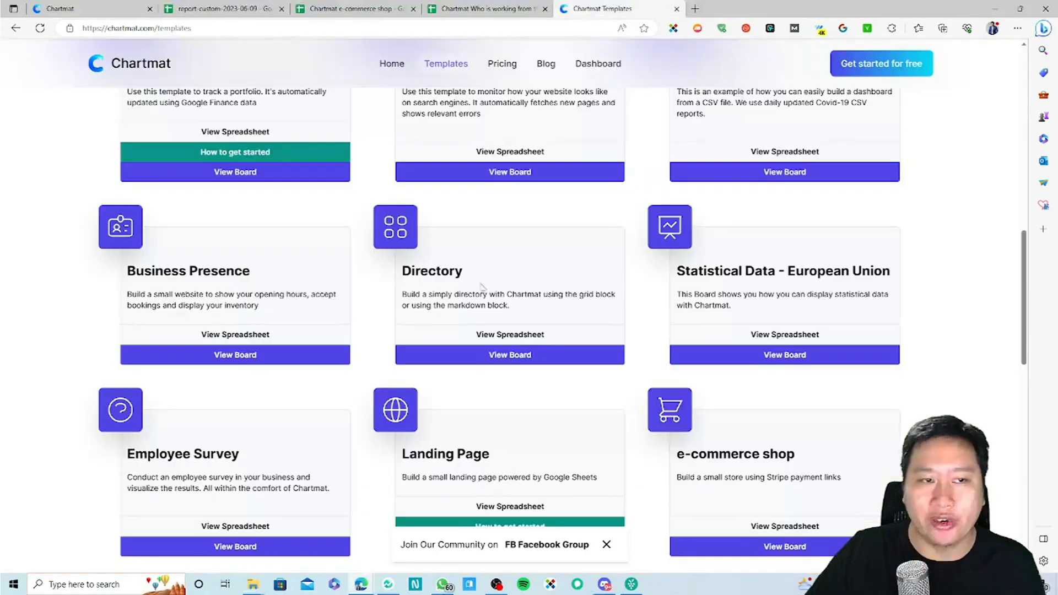
Step: Open the Directory template's source spreadsheet and reopen the Directory board
{"action": "left_click", "coordinate": [506, 334]}
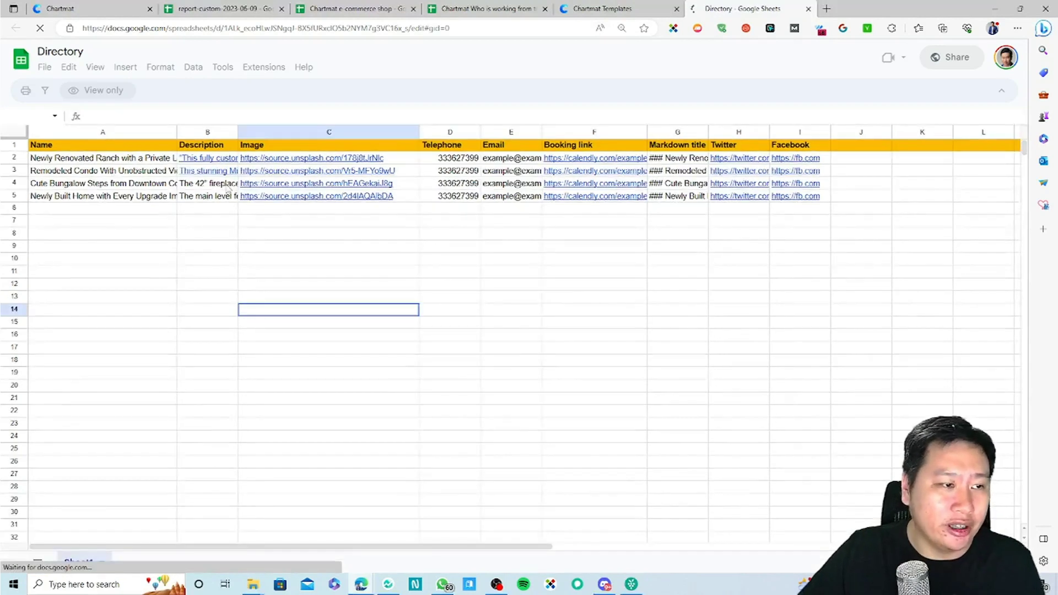
{"action": "left_click", "coordinate": [650, 8]}
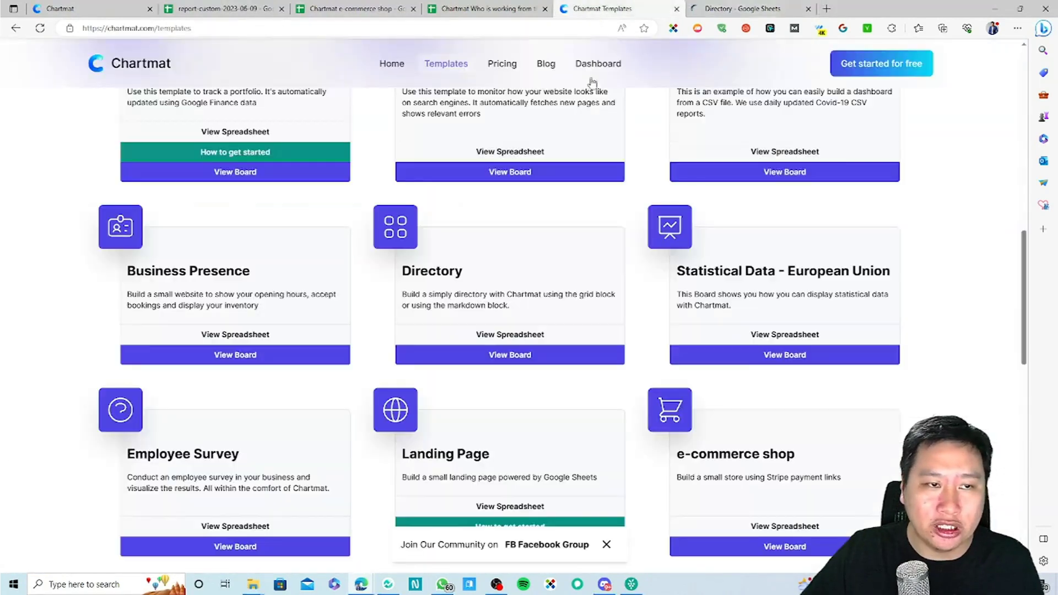
{"action": "left_click", "coordinate": [490, 355]}
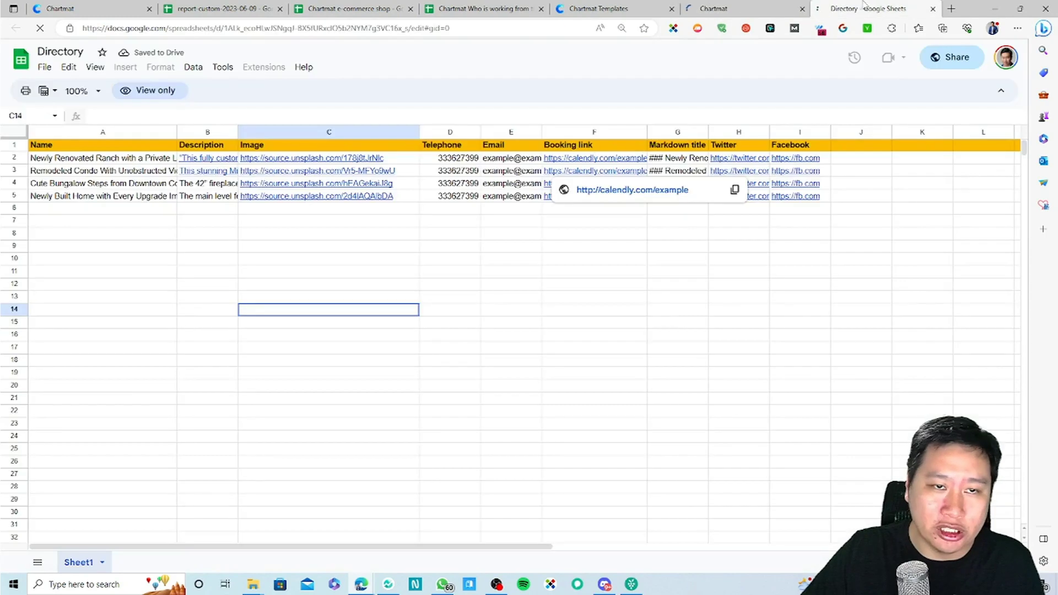
{"action": "left_click", "coordinate": [457, 282]}
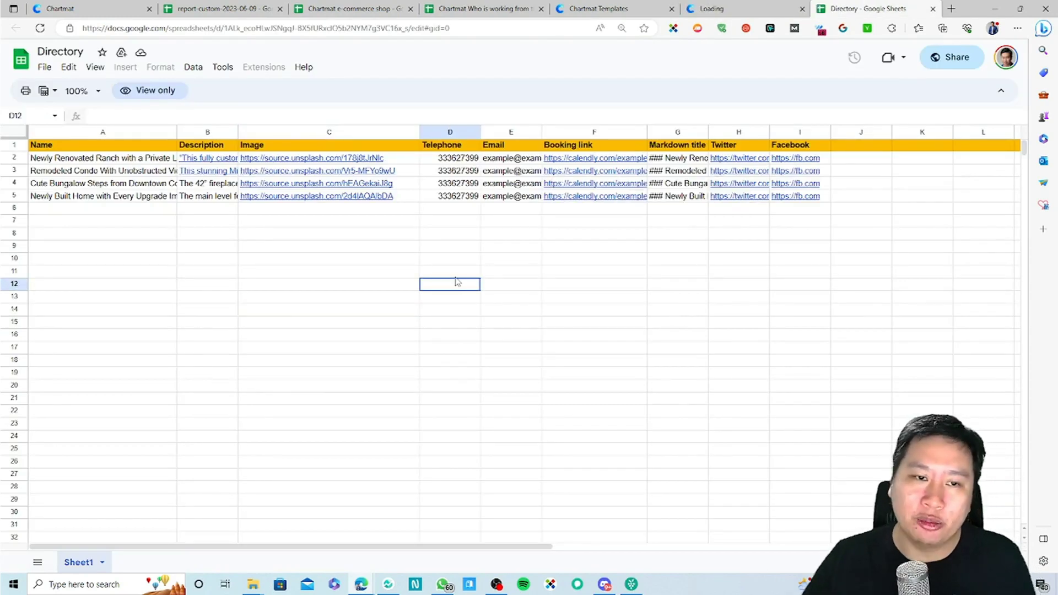
{"action": "left_click", "coordinate": [714, 8]}
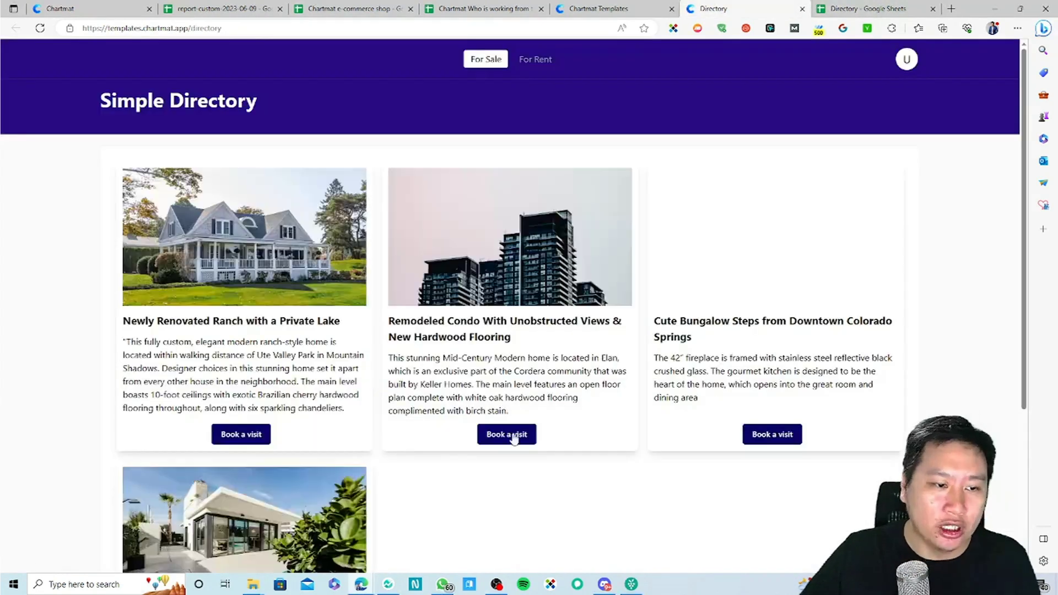
Step: View the Remodeled Condo listing details and try booking a visit, then close them
{"action": "left_click", "coordinate": [506, 424]}
{"action": "left_click", "coordinate": [575, 387]}
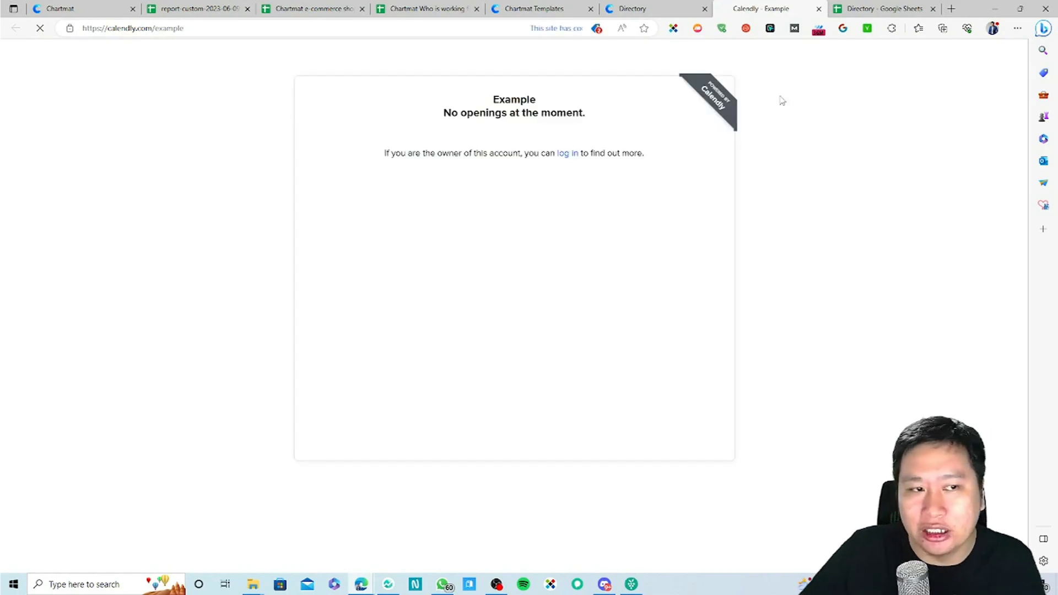
{"action": "left_click", "coordinate": [819, 8]}
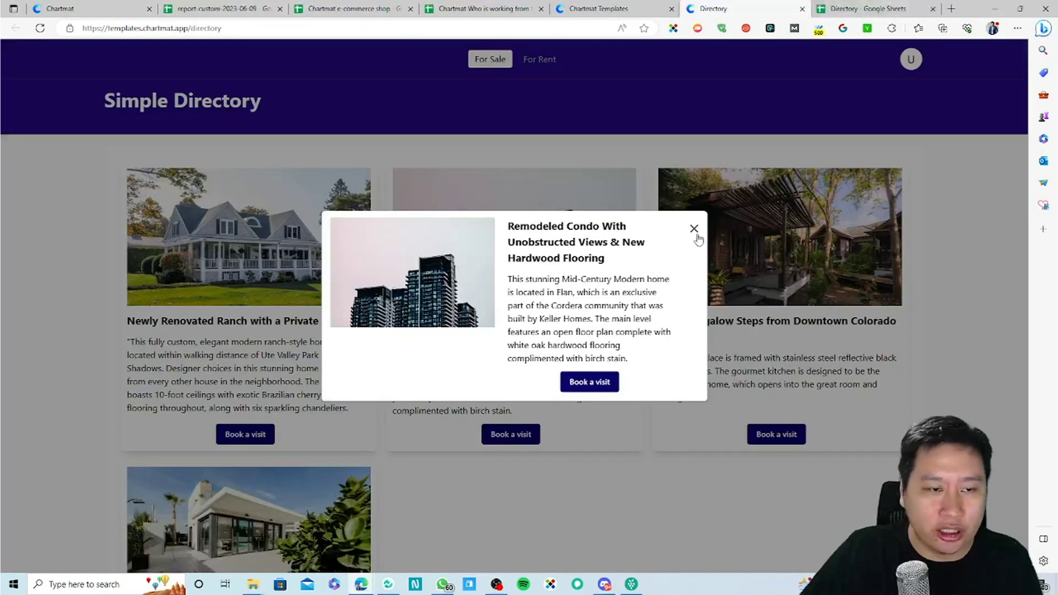
{"action": "left_click", "coordinate": [693, 229]}
Step: Browse the For Rent listings, follow a listing's social media link, and return to the board
{"action": "left_click", "coordinate": [534, 61]}
{"action": "scroll", "coordinate": [496, 401], "scroll_direction": "down", "scroll_amount": 3}
{"action": "scroll", "coordinate": [491, 397], "scroll_direction": "up", "scroll_amount": 3}
{"action": "scroll", "coordinate": [405, 496], "scroll_direction": "down", "scroll_amount": 3}
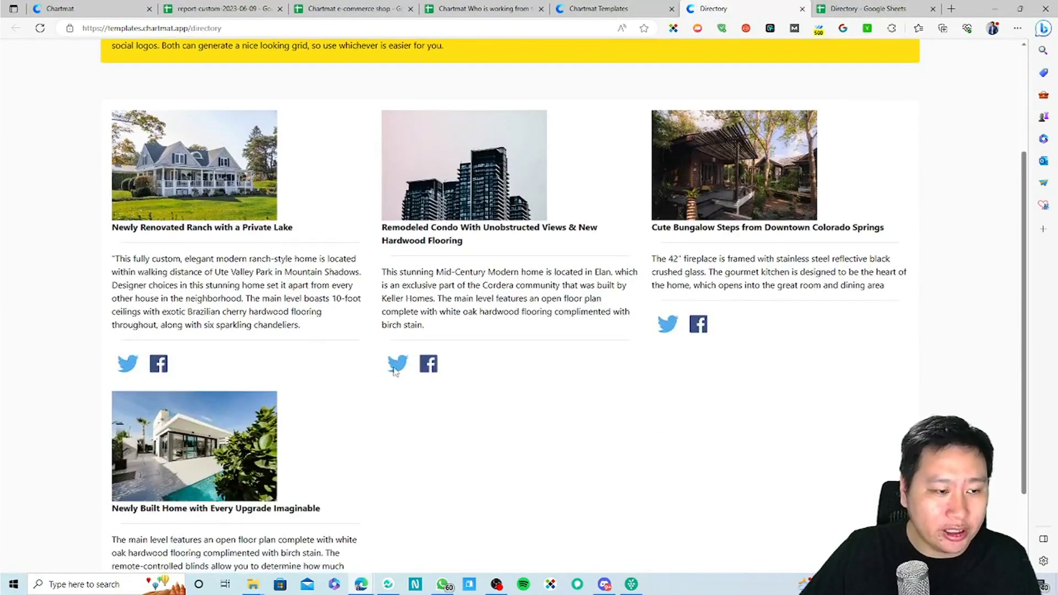
{"action": "left_click", "coordinate": [400, 373]}
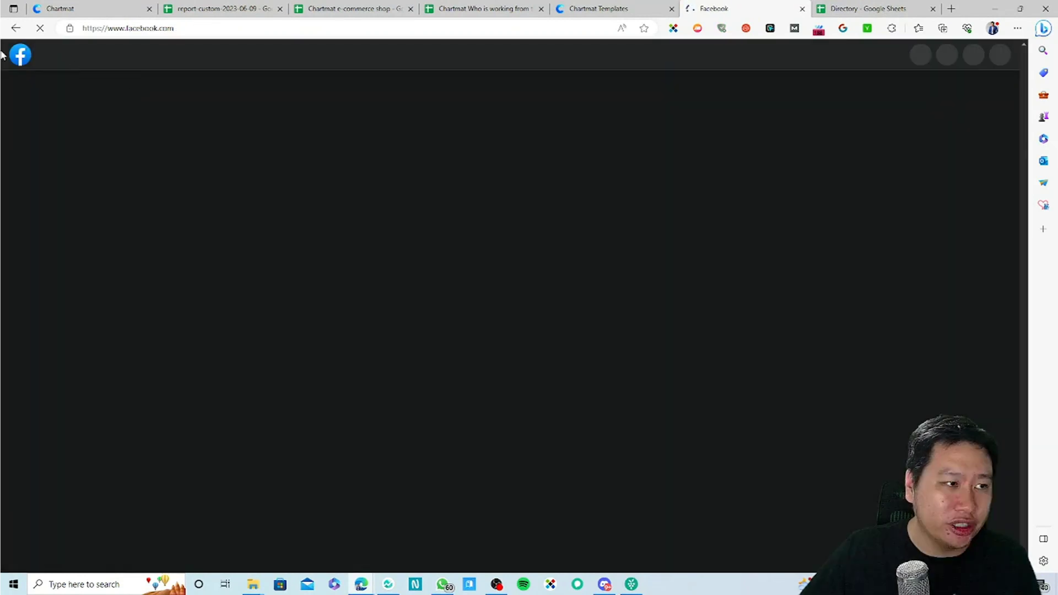
{"action": "left_click", "coordinate": [15, 30]}
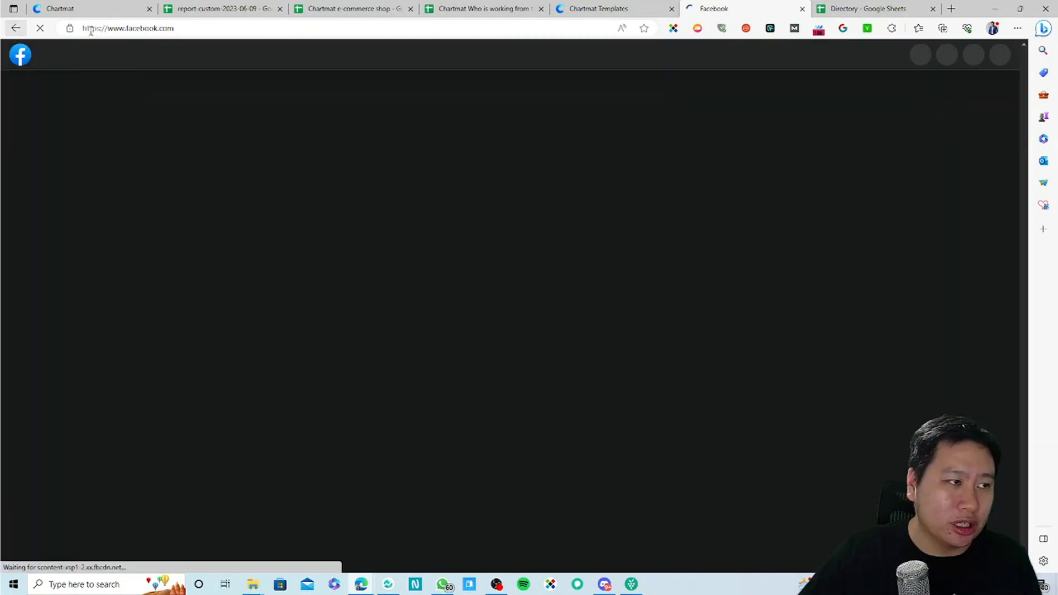
{"action": "left_click", "coordinate": [867, 8]}
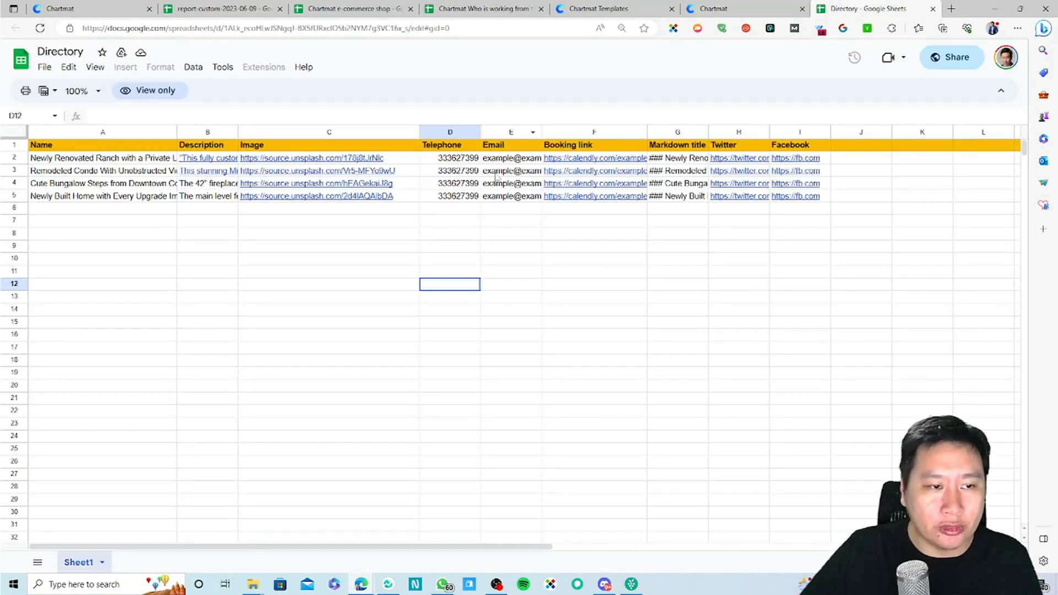
{"action": "left_click", "coordinate": [644, 7]}
{"action": "left_click", "coordinate": [719, 8]}
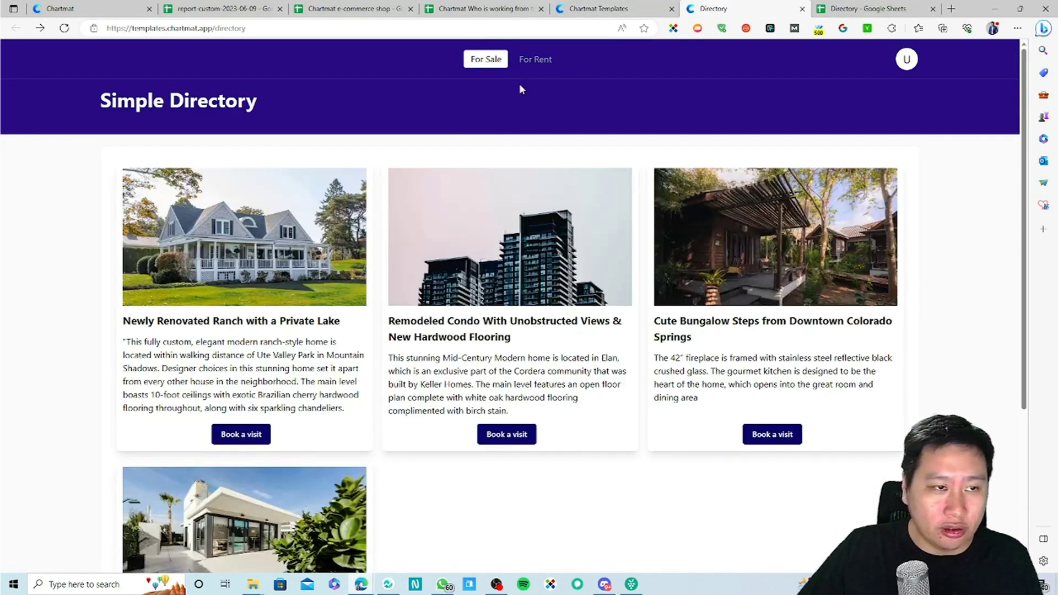
Step: Switch between For Rent and For Sale listings and reopen the Remodeled Condo details
{"action": "left_click", "coordinate": [543, 61]}
{"action": "scroll", "coordinate": [233, 417], "scroll_direction": "down", "scroll_amount": 5}
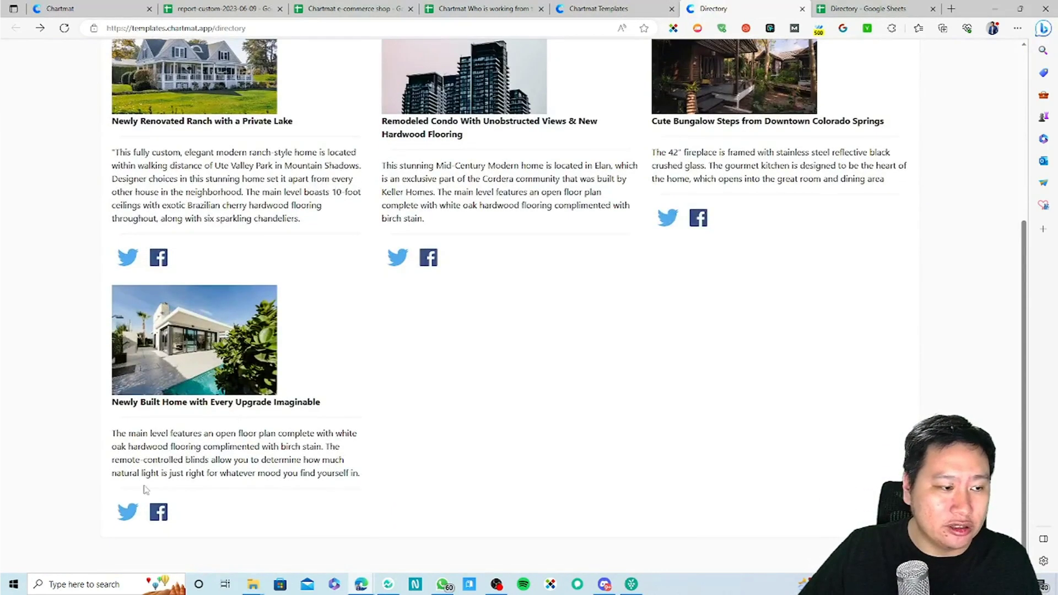
{"action": "scroll", "coordinate": [153, 466], "scroll_direction": "up", "scroll_amount": 5}
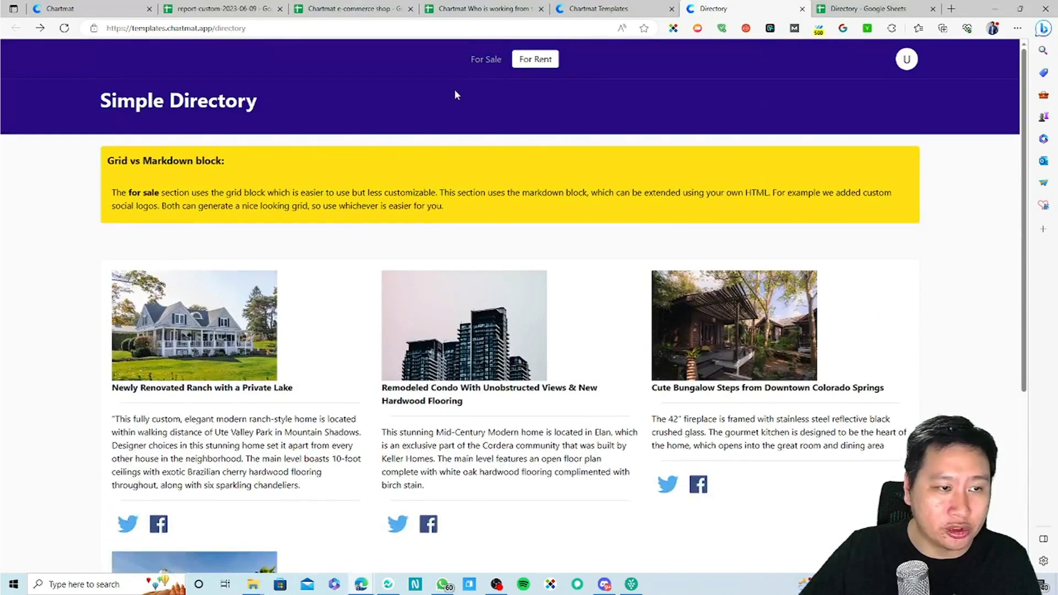
{"action": "left_click", "coordinate": [486, 59]}
{"action": "left_click", "coordinate": [504, 435]}
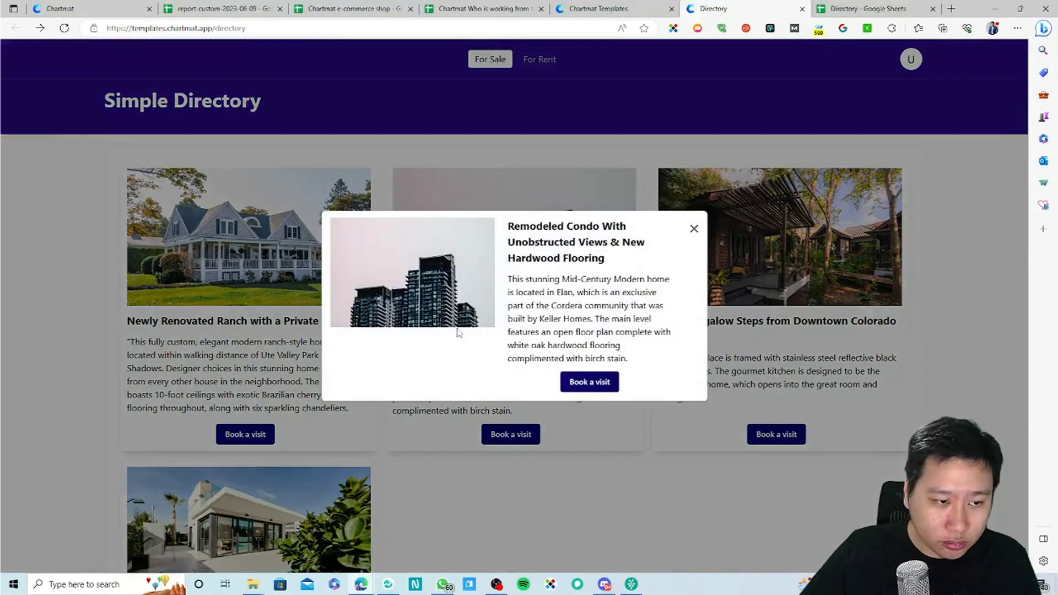
{"action": "left_click", "coordinate": [694, 228]}
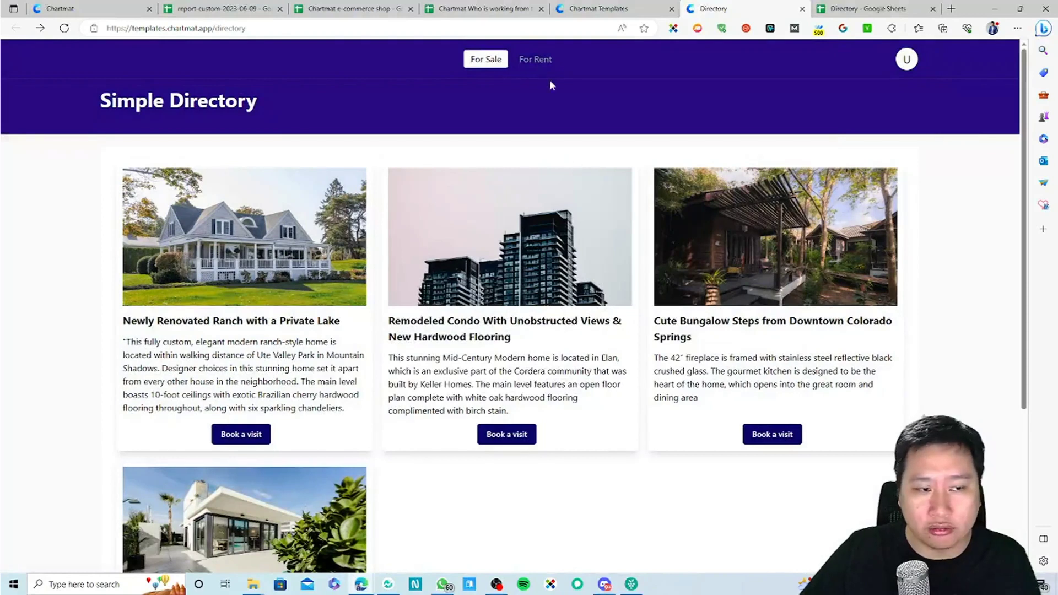
Step: Close the Directory board and its spreadsheet, returning to the Templates gallery
{"action": "left_click", "coordinate": [612, 8]}
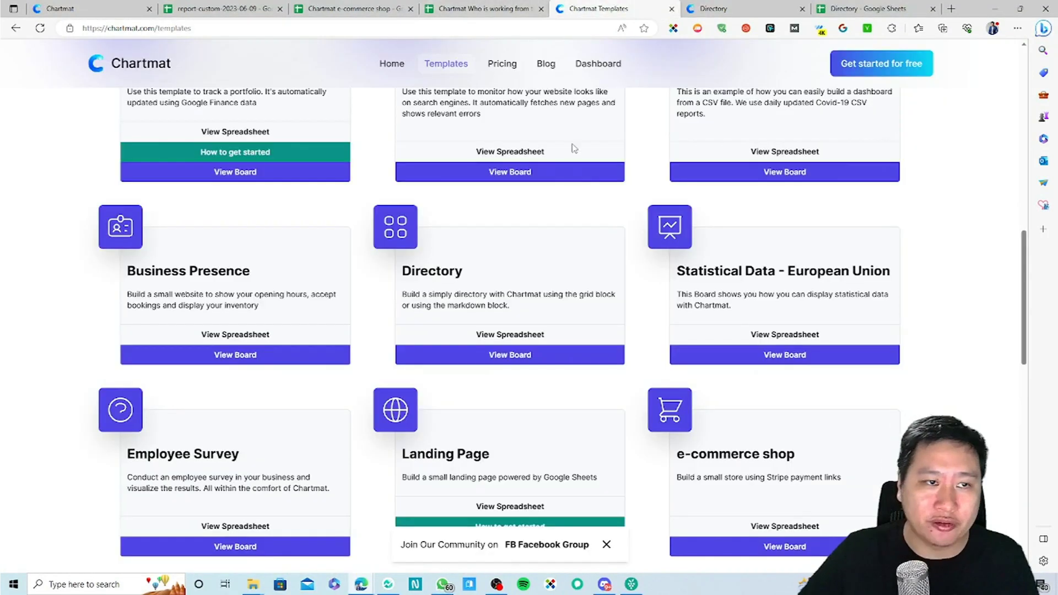
{"action": "left_click", "coordinate": [777, 9]}
{"action": "left_click", "coordinate": [802, 8]}
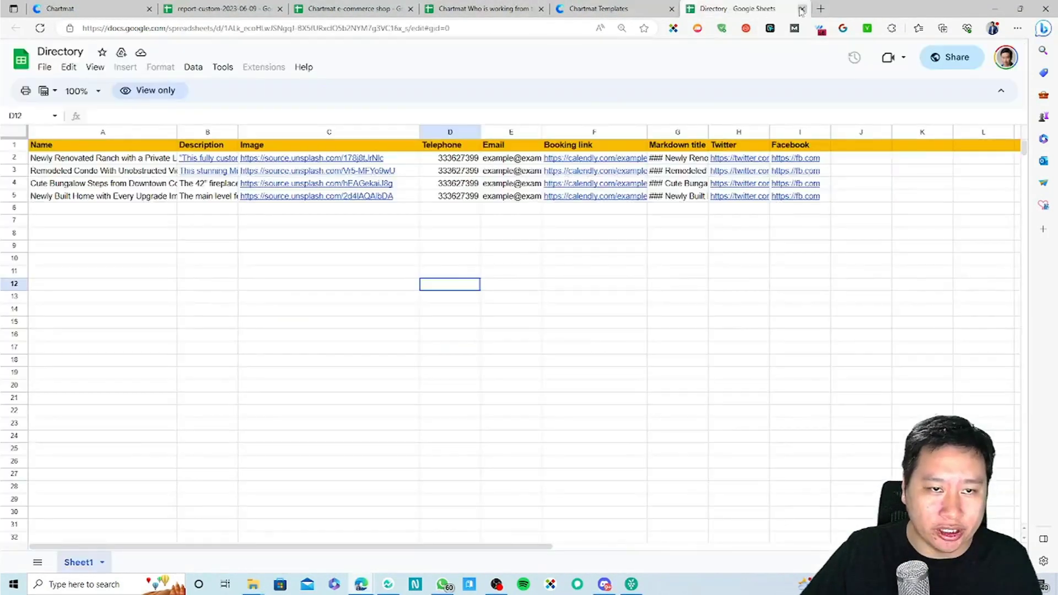
{"action": "left_click", "coordinate": [802, 9]}
{"action": "scroll", "coordinate": [477, 441], "scroll_direction": "down", "scroll_amount": 3}
{"action": "scroll", "coordinate": [477, 439], "scroll_direction": "down", "scroll_amount": 1}
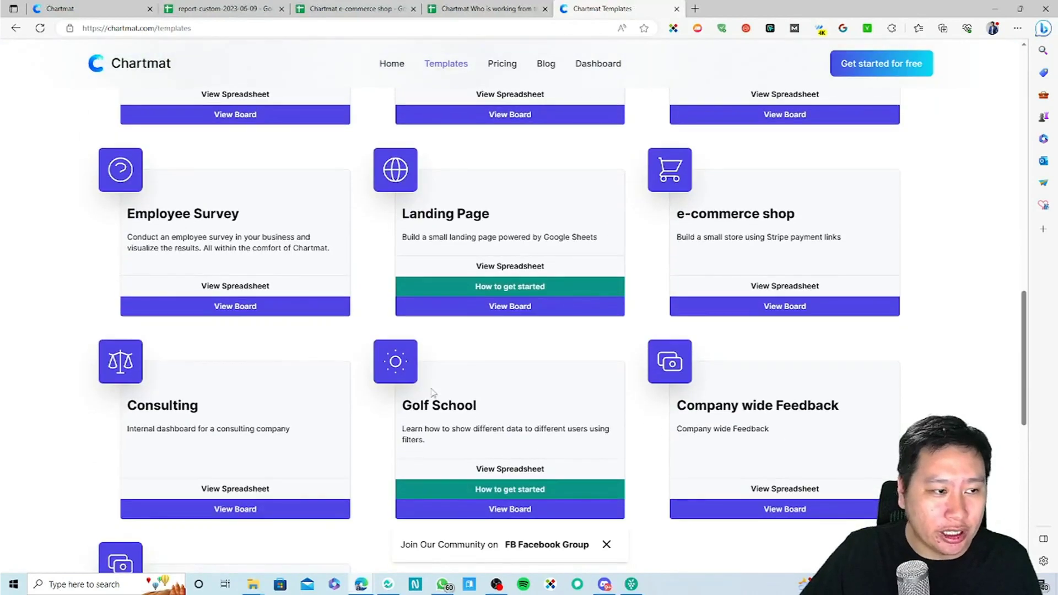
Step: Open the e-commerce shop template, start a €10.00 Leather Shoes Stripe checkout, then close both tabs
{"action": "left_click", "coordinate": [758, 306]}
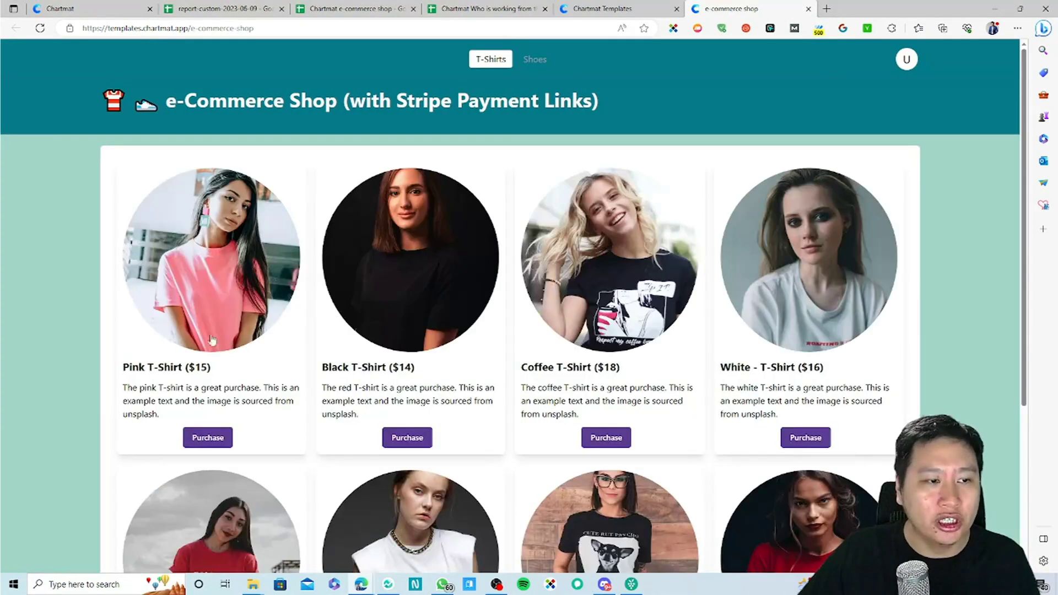
{"action": "scroll", "coordinate": [161, 377], "scroll_direction": "down", "scroll_amount": 5}
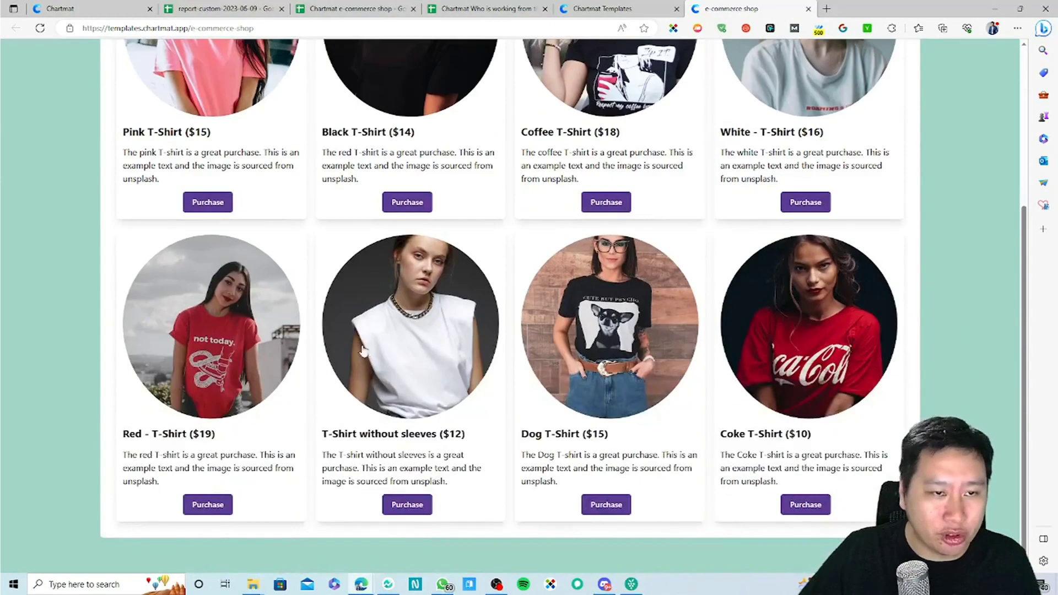
{"action": "scroll", "coordinate": [335, 344], "scroll_direction": "up", "scroll_amount": 4}
{"action": "scroll", "coordinate": [334, 344], "scroll_direction": "up", "scroll_amount": 2}
{"action": "left_click", "coordinate": [534, 59]}
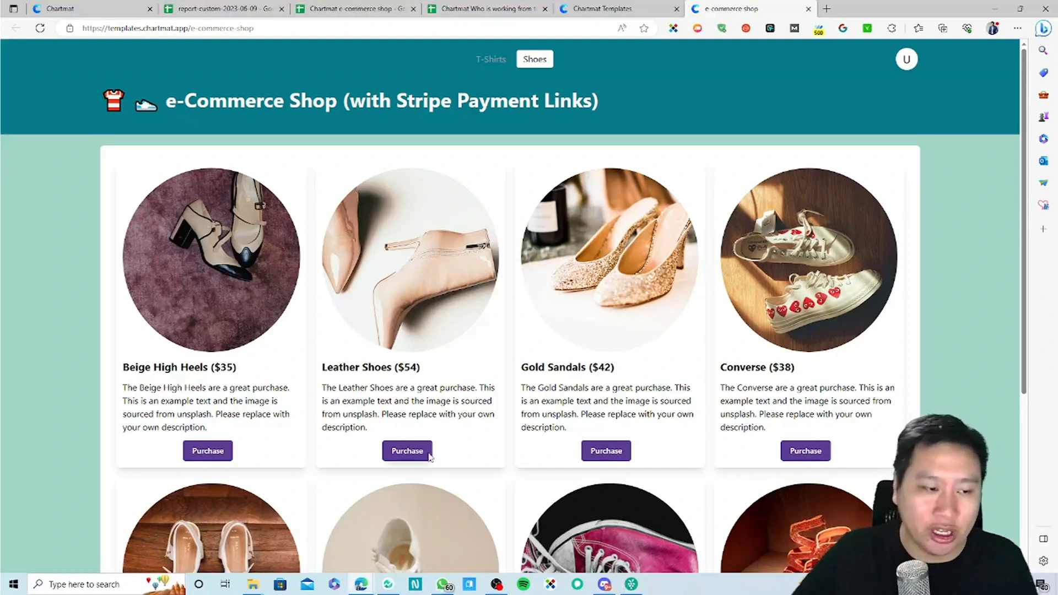
{"action": "left_click", "coordinate": [408, 450]}
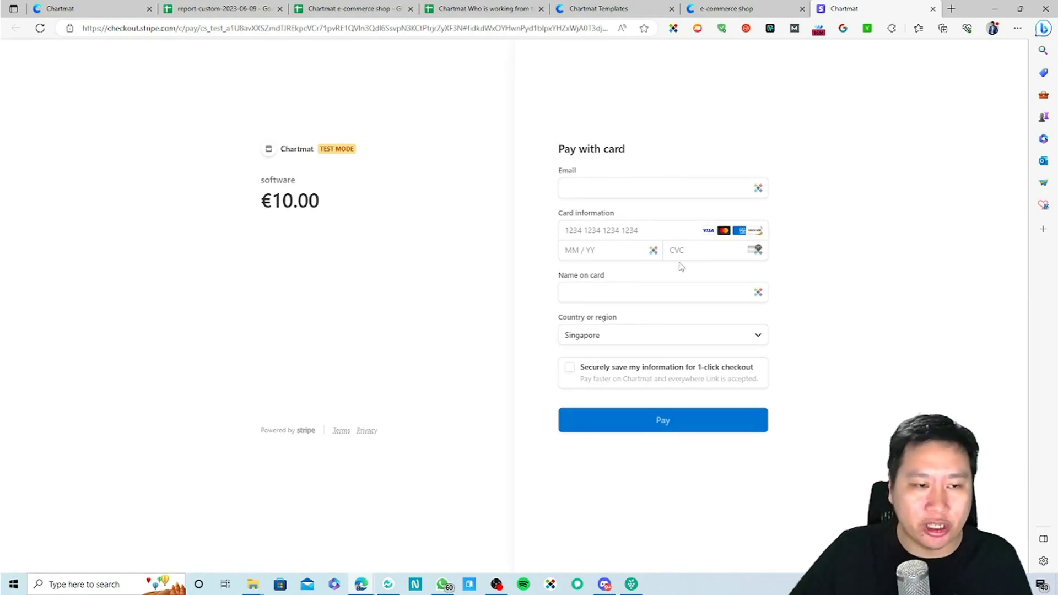
{"action": "key", "text": "ctrl+w"}
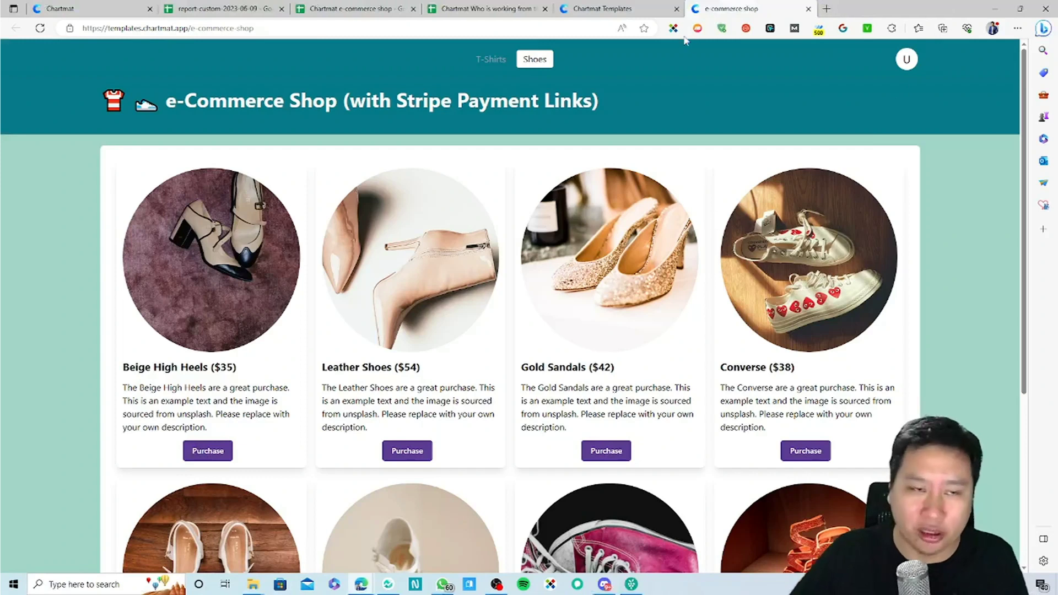
{"action": "left_click", "coordinate": [807, 10]}
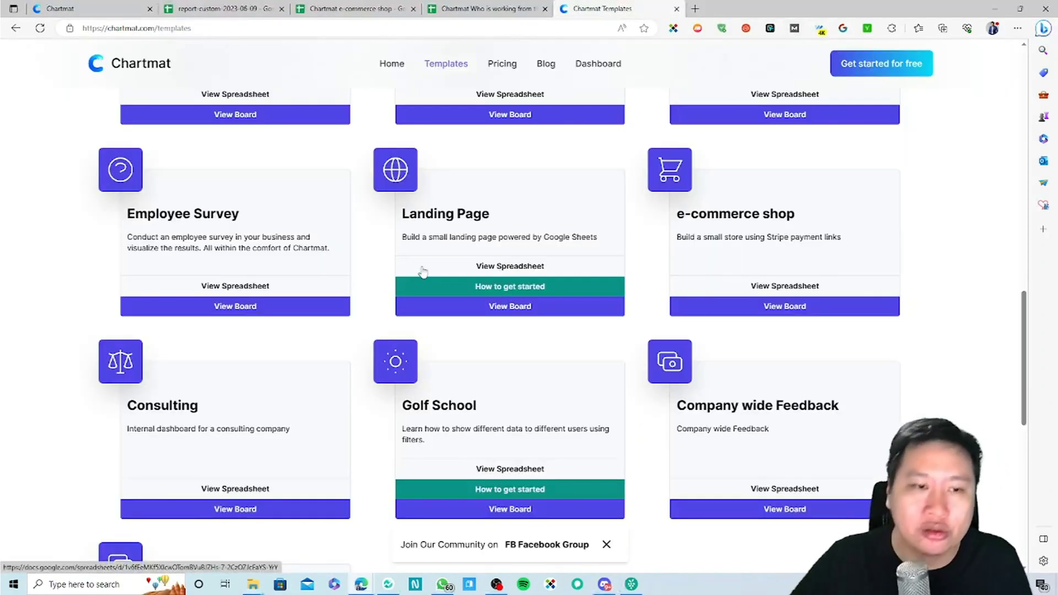
{"action": "scroll", "coordinate": [460, 373], "scroll_direction": "down", "scroll_amount": 4}
{"action": "scroll", "coordinate": [460, 371], "scroll_direction": "down", "scroll_amount": 1}
{"action": "scroll", "coordinate": [441, 362], "scroll_direction": "up", "scroll_amount": 5}
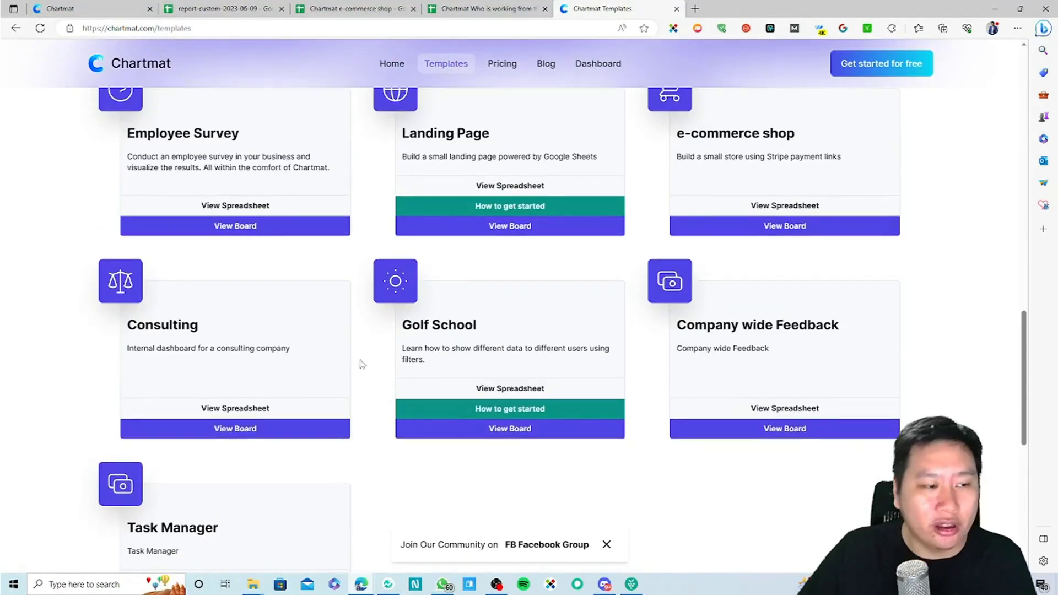
{"action": "scroll", "coordinate": [430, 338], "scroll_direction": "down", "scroll_amount": 4}
{"action": "left_click", "coordinate": [221, 365]}
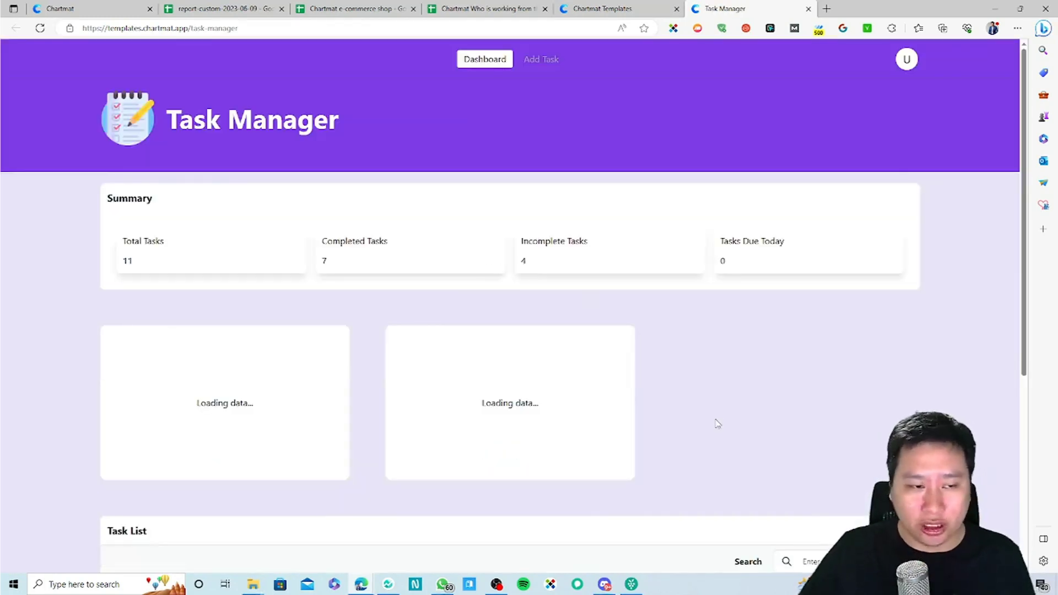
{"action": "scroll", "coordinate": [718, 423], "scroll_direction": "down", "scroll_amount": 1}
{"action": "scroll", "coordinate": [498, 366], "scroll_direction": "down", "scroll_amount": 5}
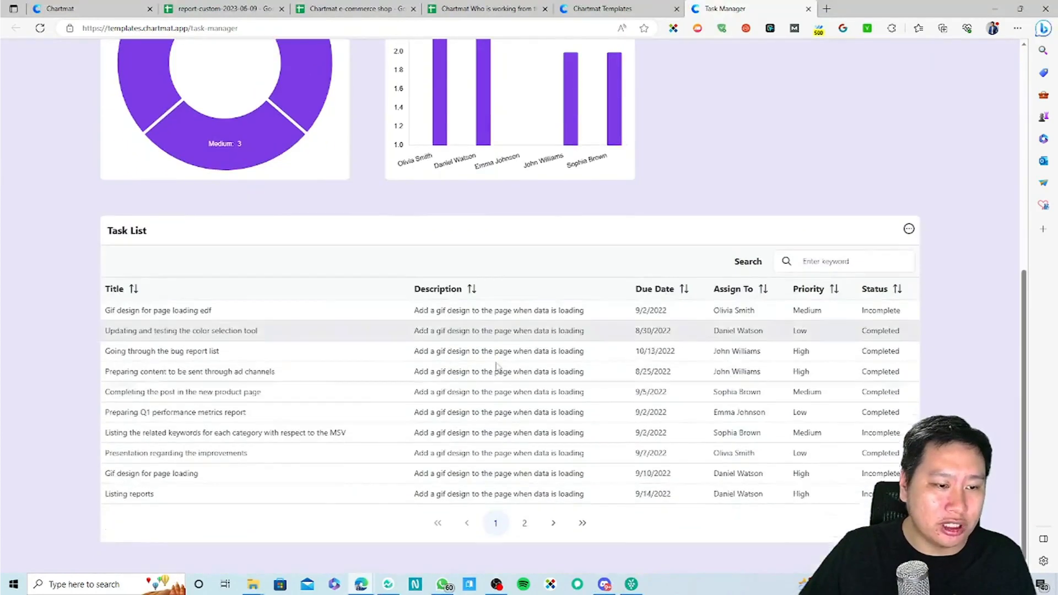
{"action": "scroll", "coordinate": [111, 352], "scroll_direction": "up", "scroll_amount": 6}
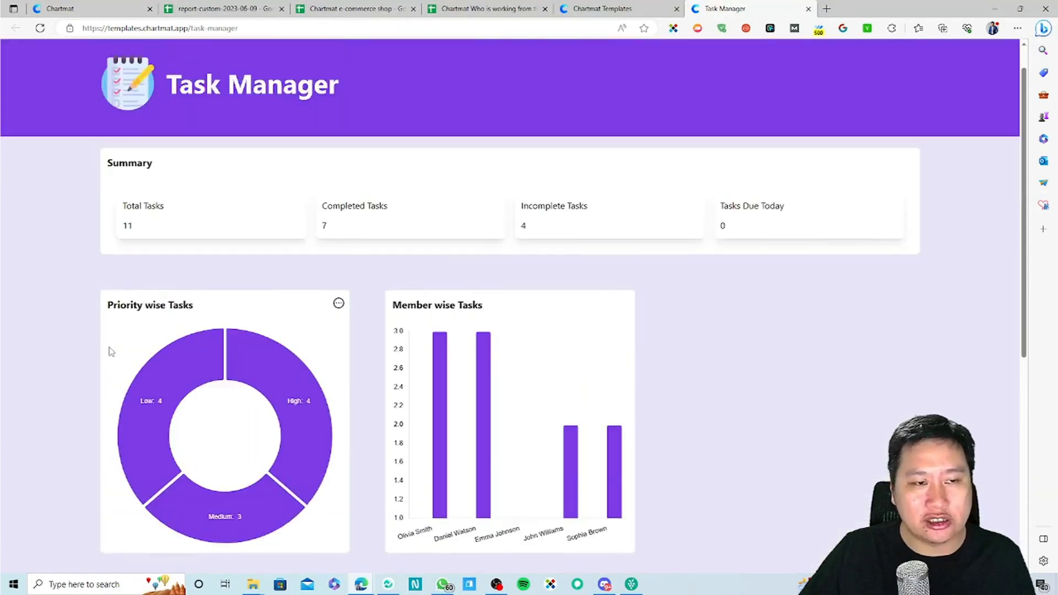
{"action": "scroll", "coordinate": [112, 352], "scroll_direction": "up", "scroll_amount": 1}
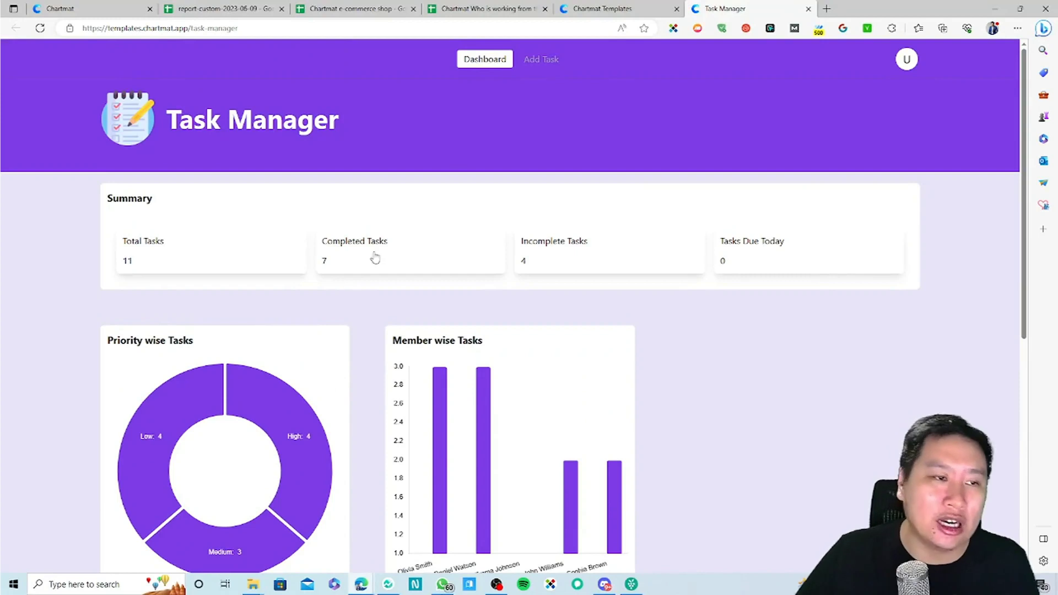
{"action": "left_click", "coordinate": [536, 62]}
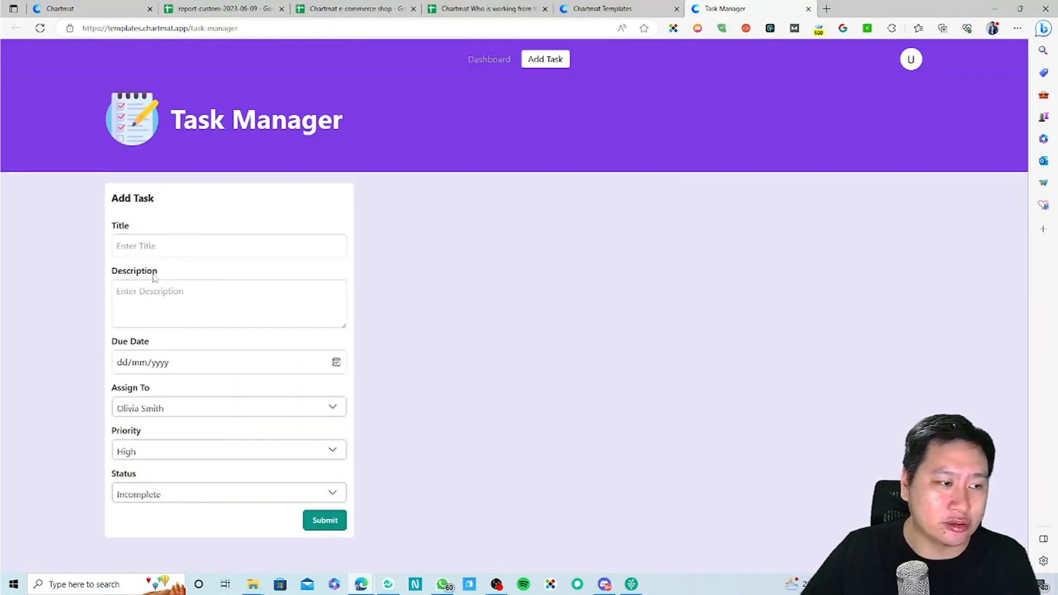
{"action": "left_click", "coordinate": [473, 60]}
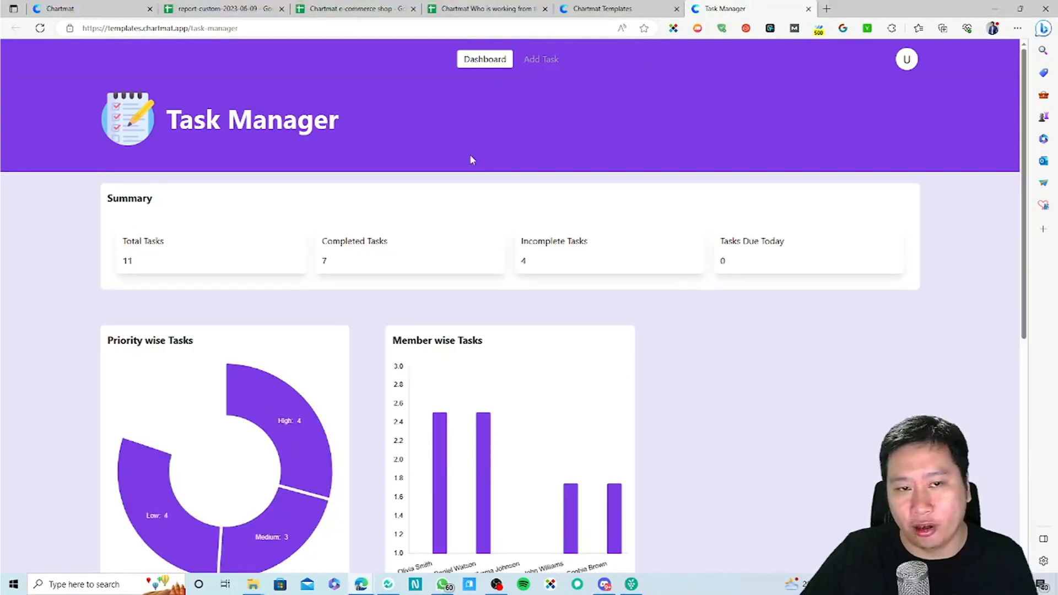
{"action": "scroll", "coordinate": [666, 462], "scroll_direction": "down", "scroll_amount": 7}
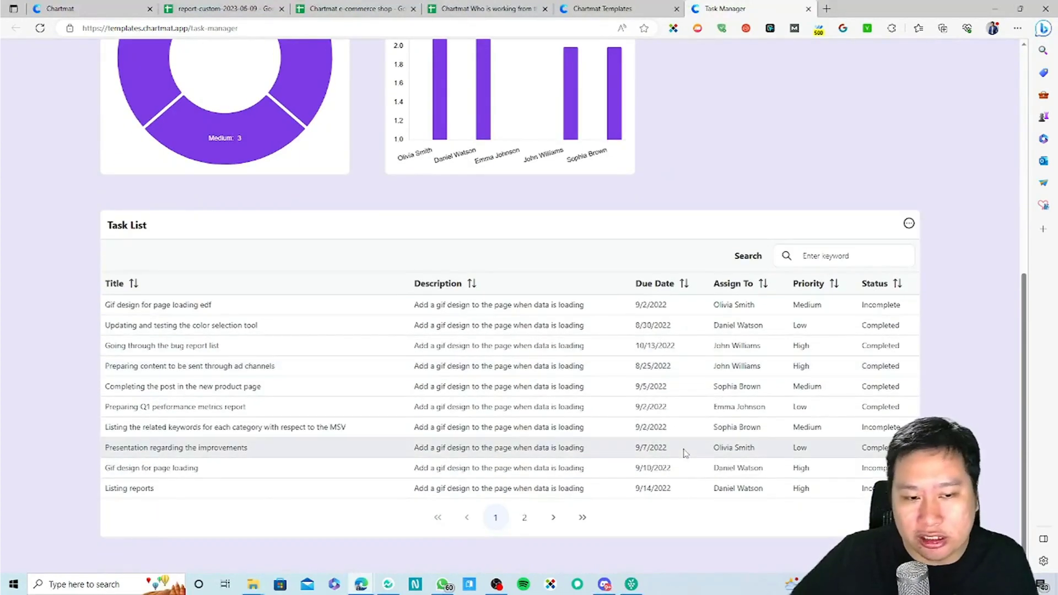
{"action": "scroll", "coordinate": [667, 441], "scroll_direction": "up", "scroll_amount": 7}
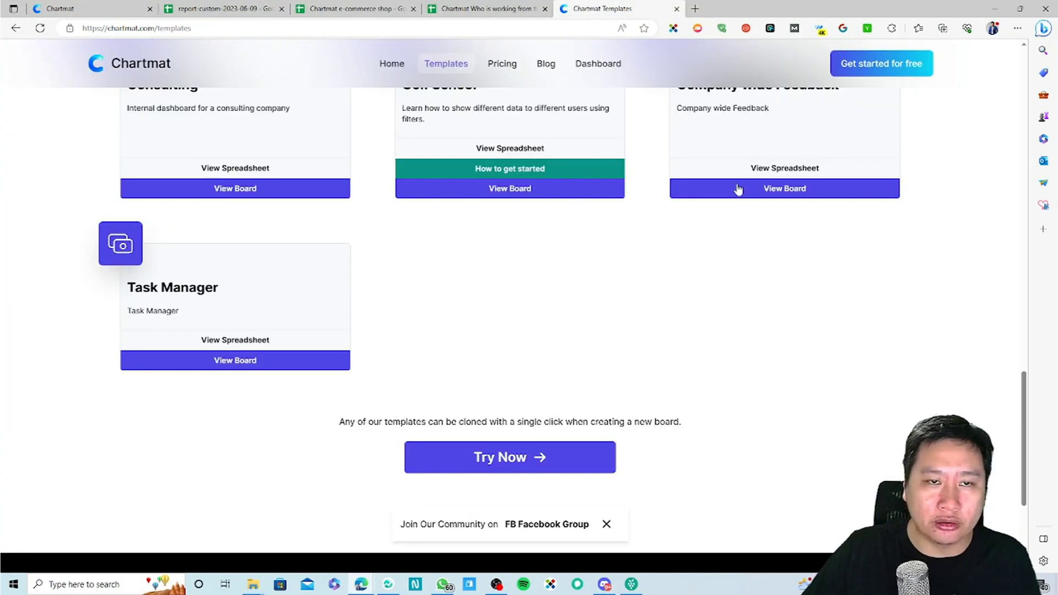
{"action": "left_click", "coordinate": [808, 9]}
{"action": "scroll", "coordinate": [203, 432], "scroll_direction": "up", "scroll_amount": 5}
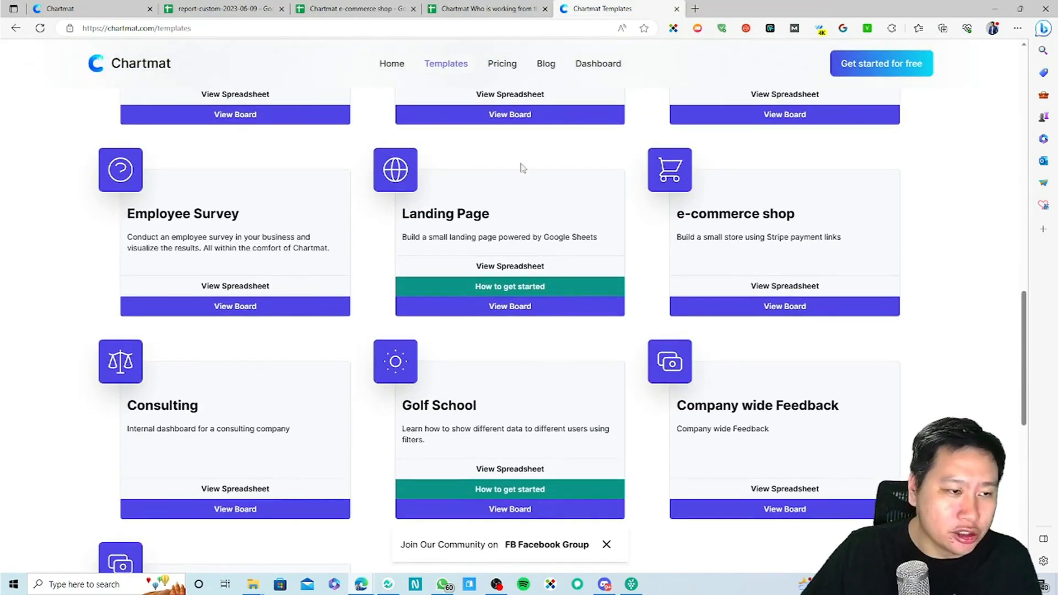
{"action": "scroll", "coordinate": [485, 323], "scroll_direction": "up", "scroll_amount": 5}
{"action": "scroll", "coordinate": [416, 339], "scroll_direction": "down", "scroll_amount": 3}
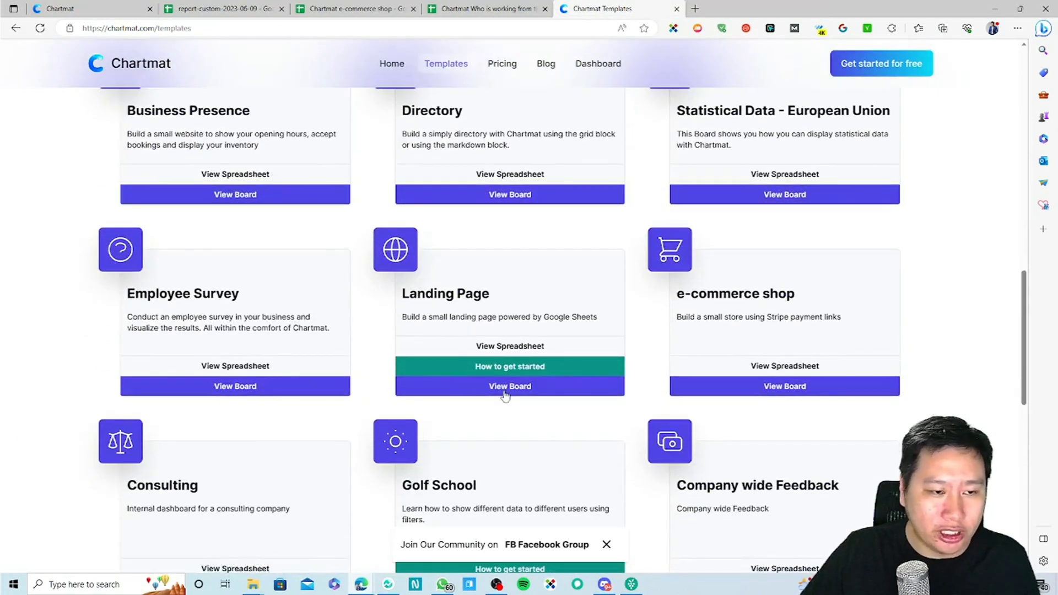
{"action": "left_click", "coordinate": [501, 392]}
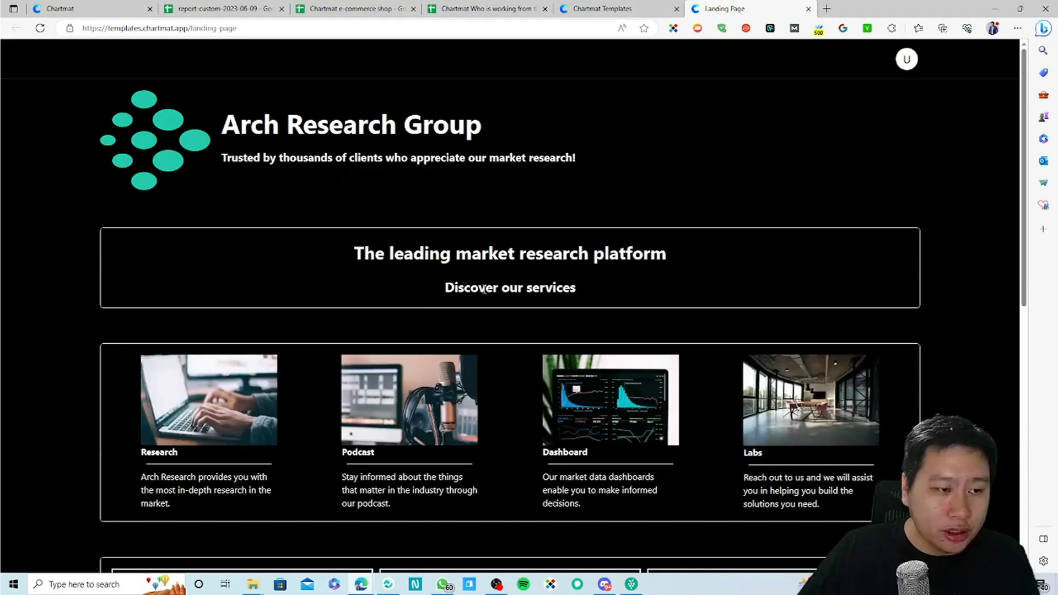
{"action": "scroll", "coordinate": [486, 288], "scroll_direction": "down", "scroll_amount": 10}
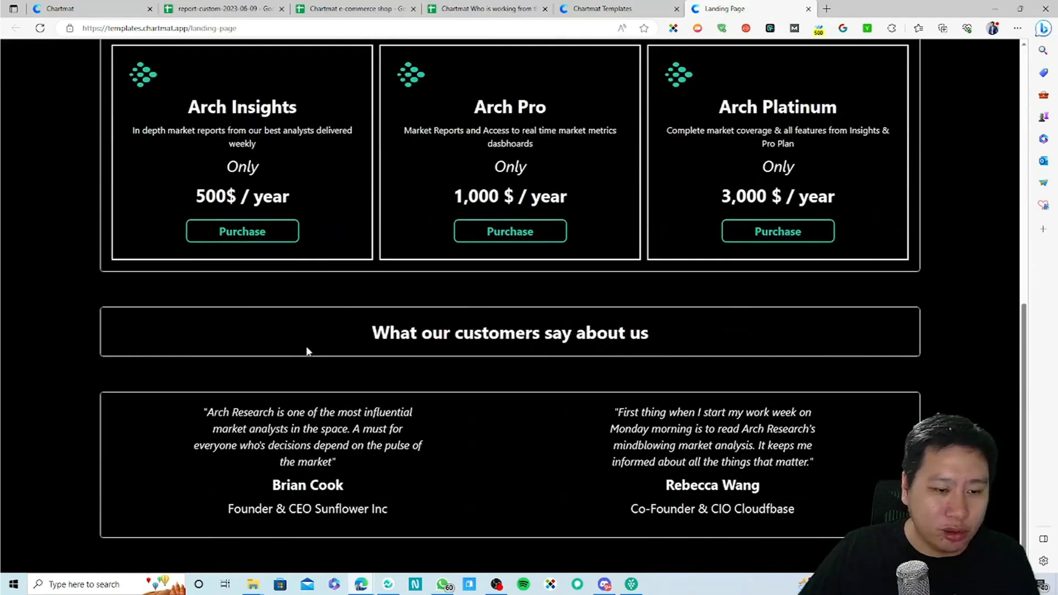
{"action": "scroll", "coordinate": [308, 350], "scroll_direction": "up", "scroll_amount": 10}
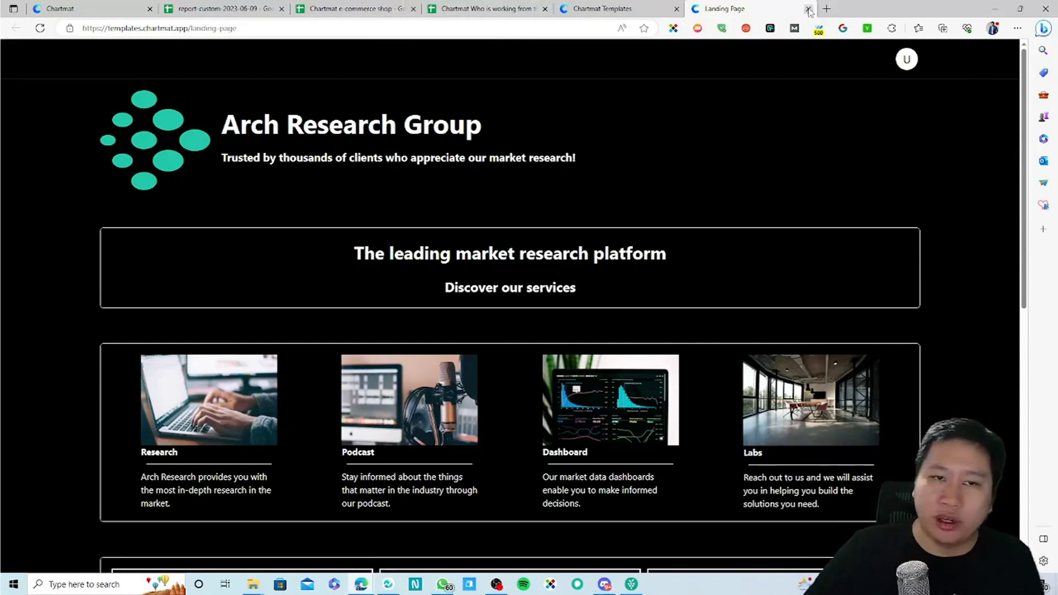
{"action": "key", "text": "ctrl+w"}
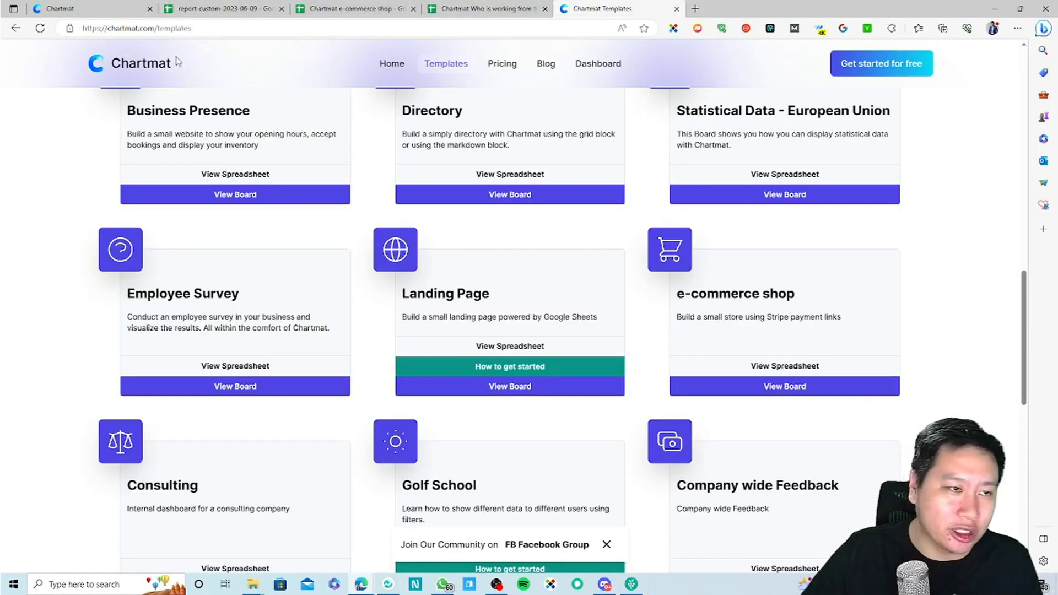
Step: Visit the 'Who is working from the office?' board, then open the workspace admin Settings
{"action": "left_click", "coordinate": [113, 5]}
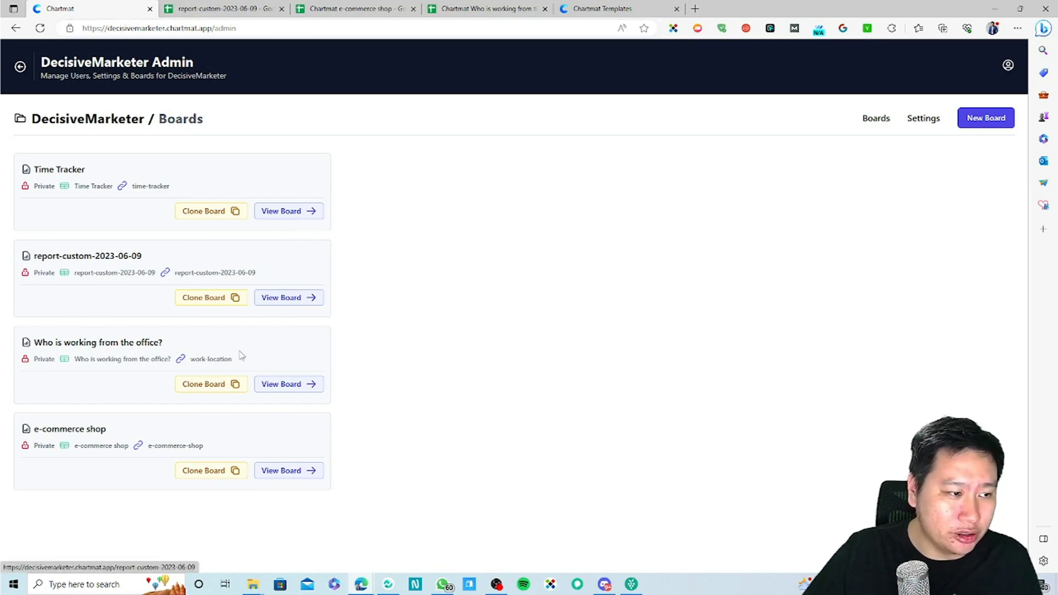
{"action": "left_click", "coordinate": [287, 387]}
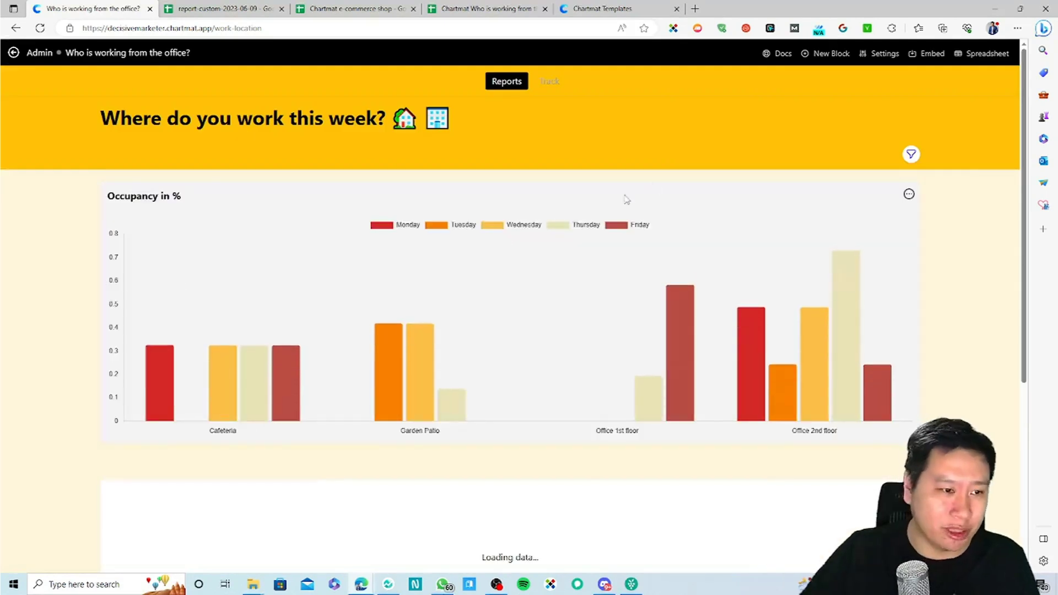
{"action": "left_click", "coordinate": [13, 53]}
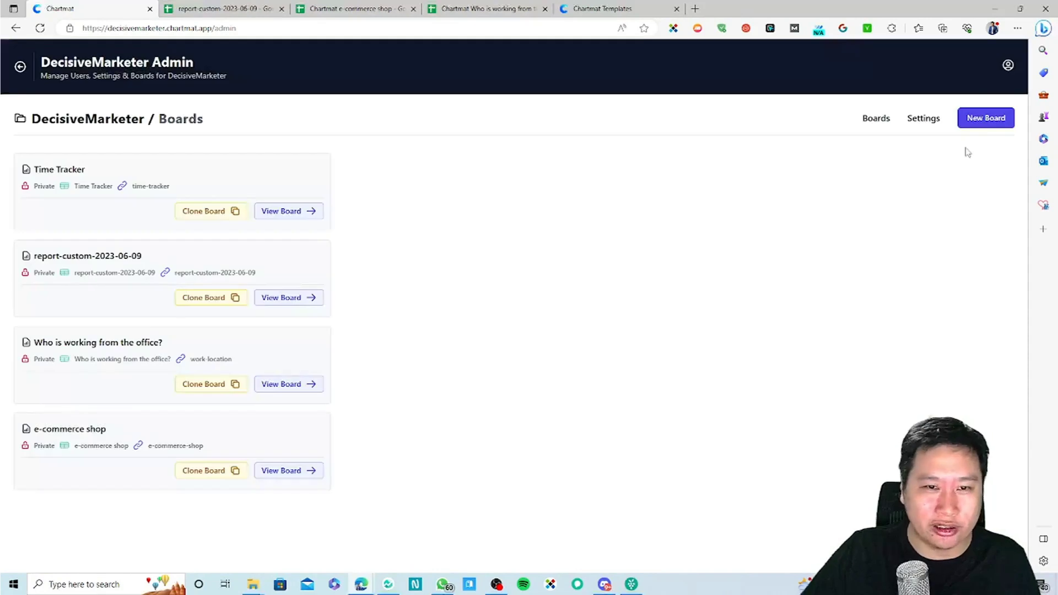
{"action": "left_click", "coordinate": [913, 126]}
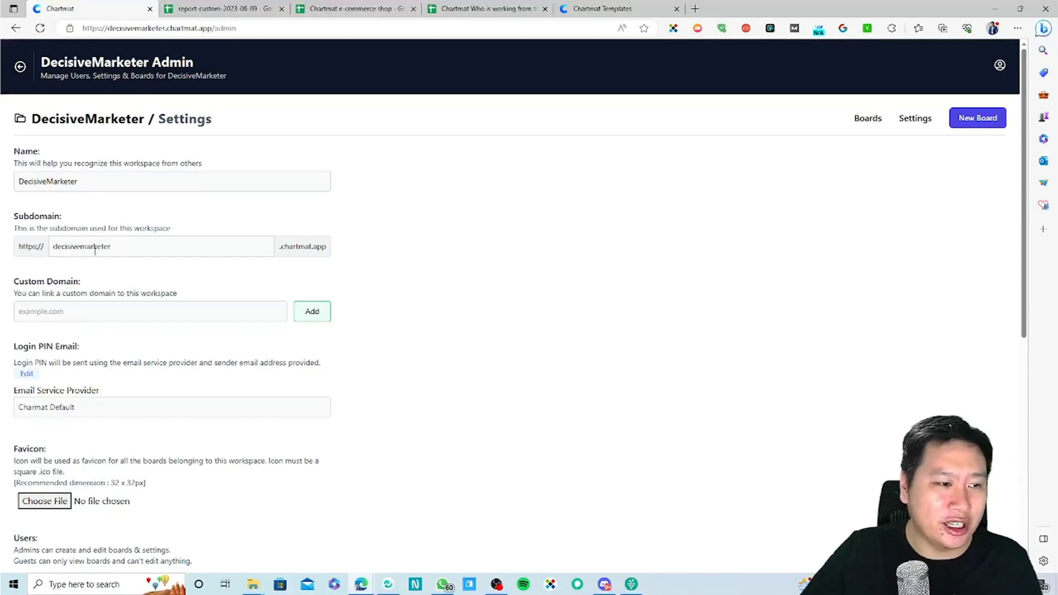
Step: Review the decisivemarketer subdomain and Custom Domain fields, then return to the Boards list
{"action": "left_click_drag", "start_coordinate": [59, 251], "coordinate": [175, 262]}
{"action": "left_click", "coordinate": [171, 262]}
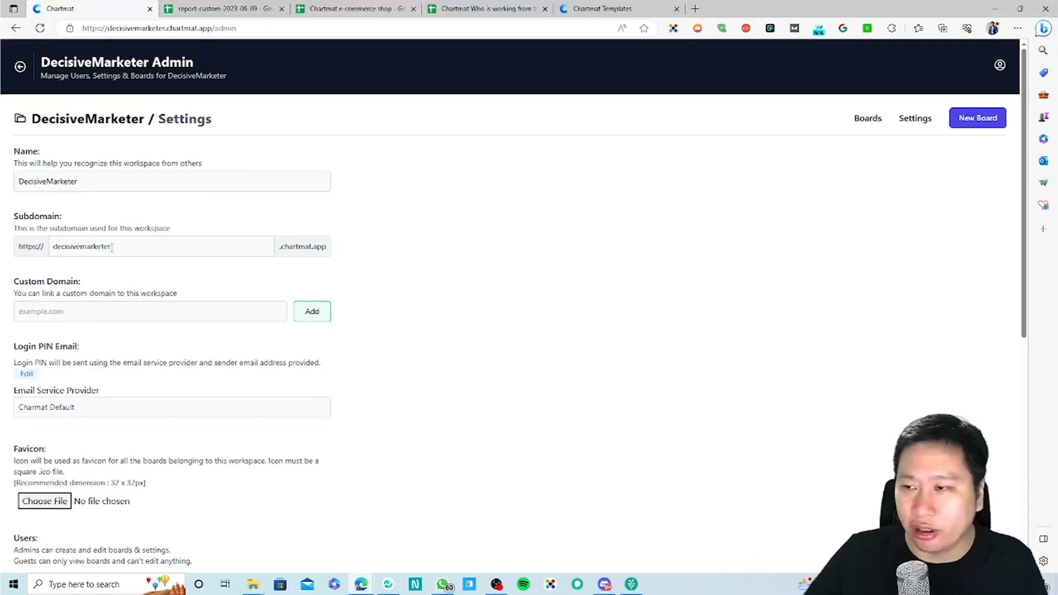
{"action": "left_click", "coordinate": [85, 314]}
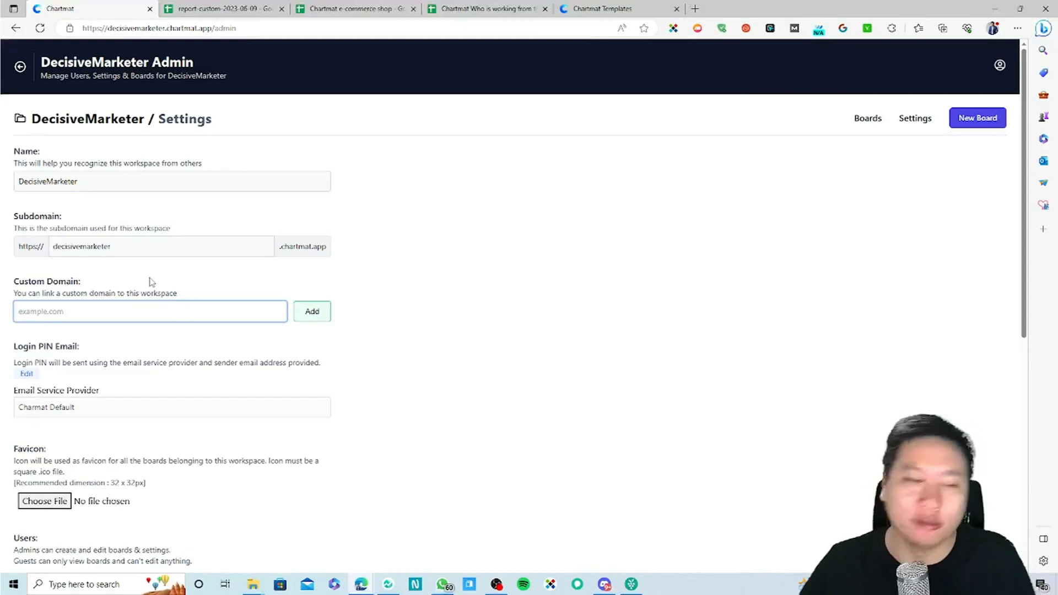
{"action": "scroll", "coordinate": [150, 282], "scroll_direction": "down", "scroll_amount": 4}
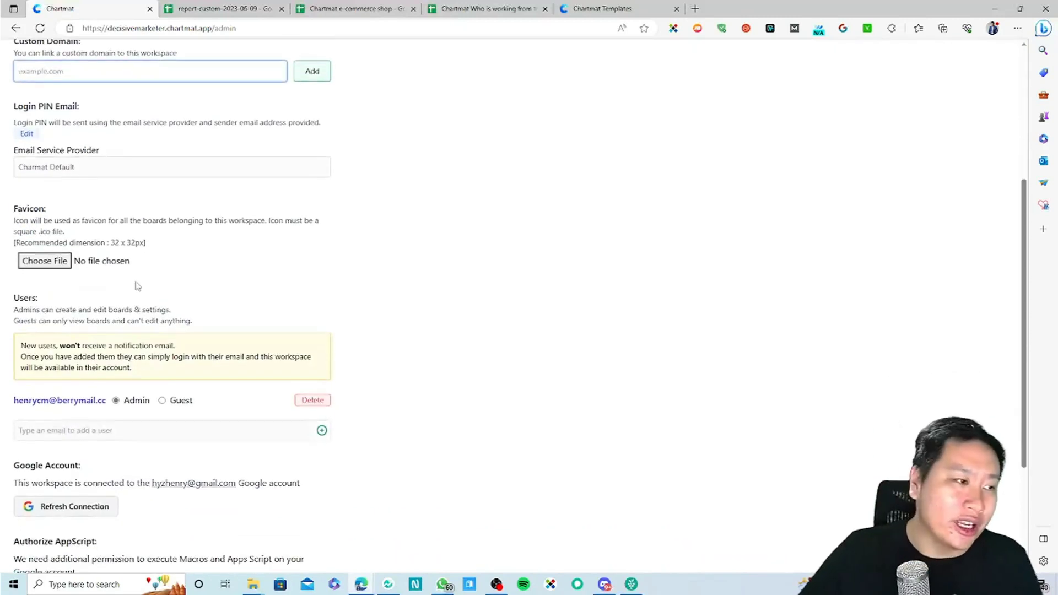
{"action": "scroll", "coordinate": [165, 432], "scroll_direction": "up", "scroll_amount": 1}
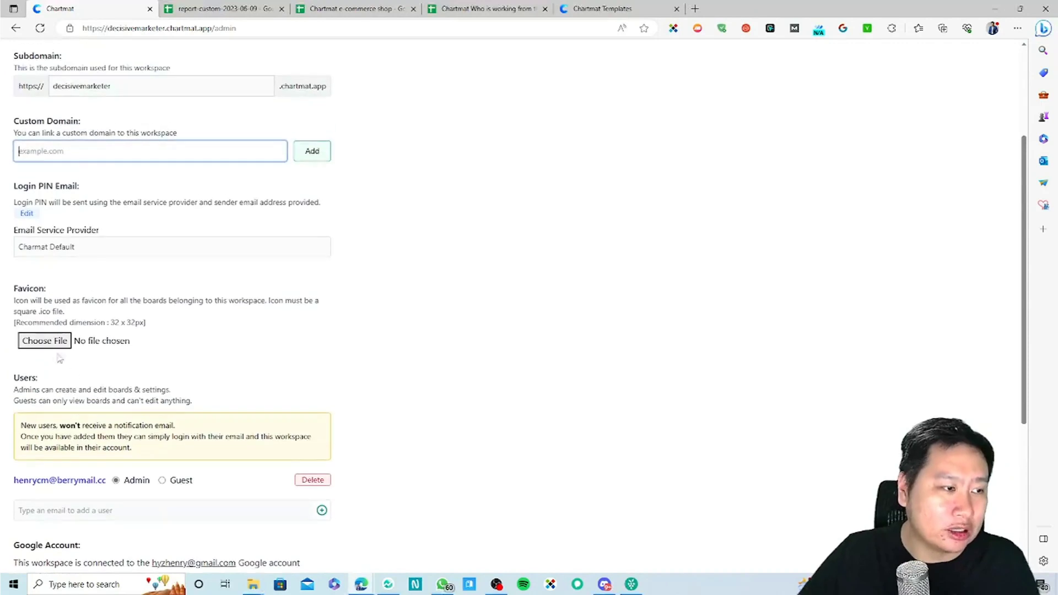
{"action": "left_click", "coordinate": [65, 251]}
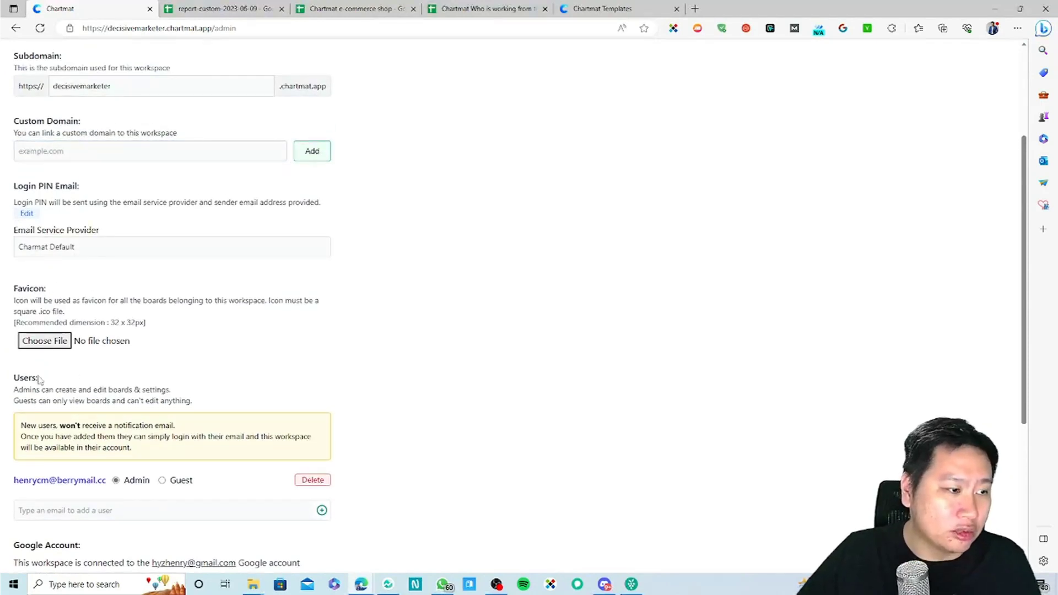
{"action": "scroll", "coordinate": [203, 378], "scroll_direction": "down", "scroll_amount": 1}
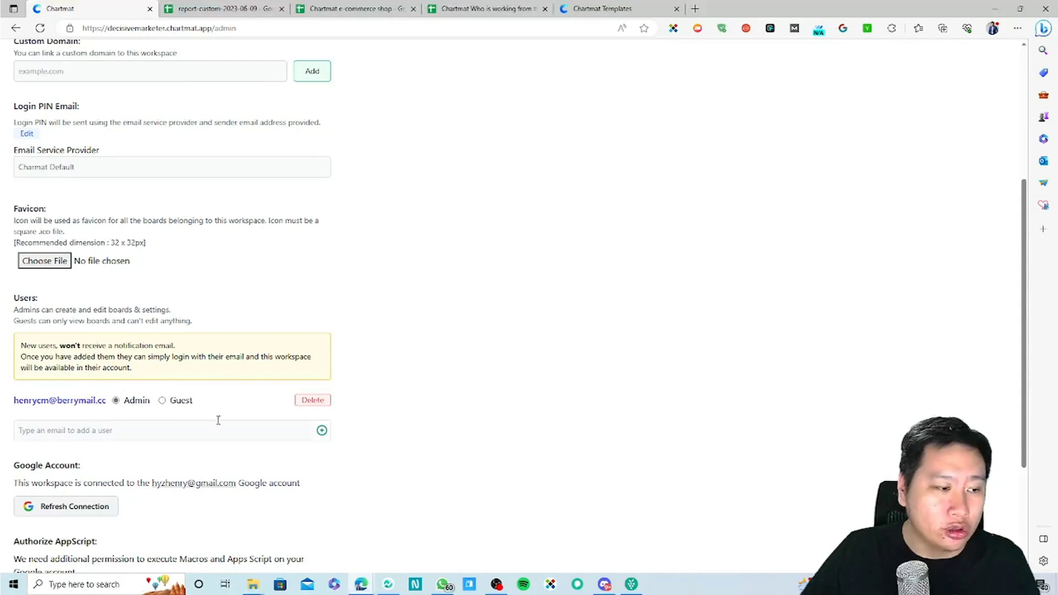
{"action": "scroll", "coordinate": [144, 432], "scroll_direction": "down", "scroll_amount": 2}
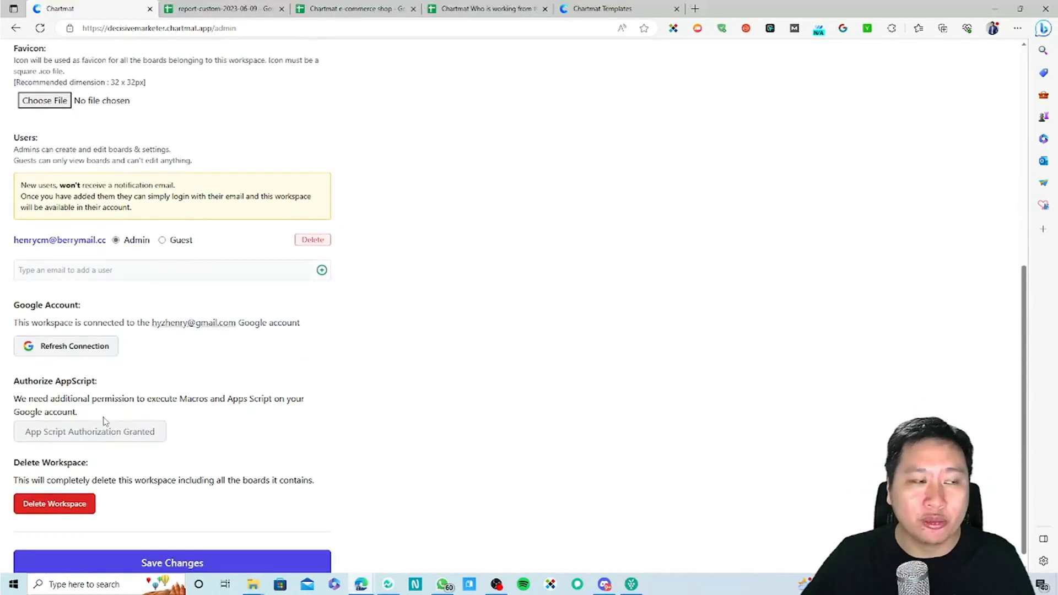
{"action": "scroll", "coordinate": [91, 421], "scroll_direction": "up", "scroll_amount": 5}
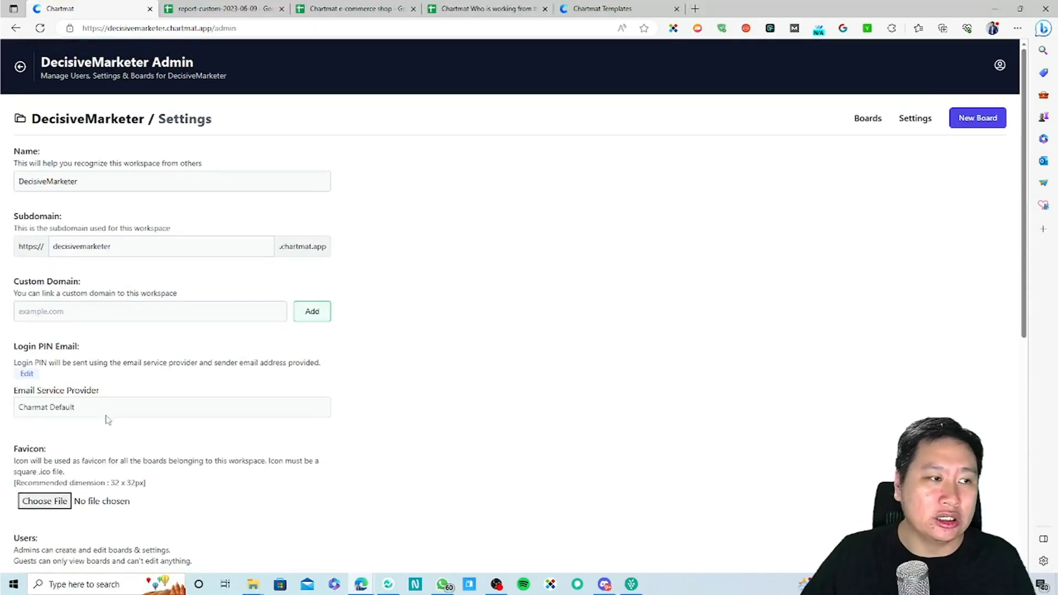
{"action": "scroll", "coordinate": [189, 414], "scroll_direction": "down", "scroll_amount": 5}
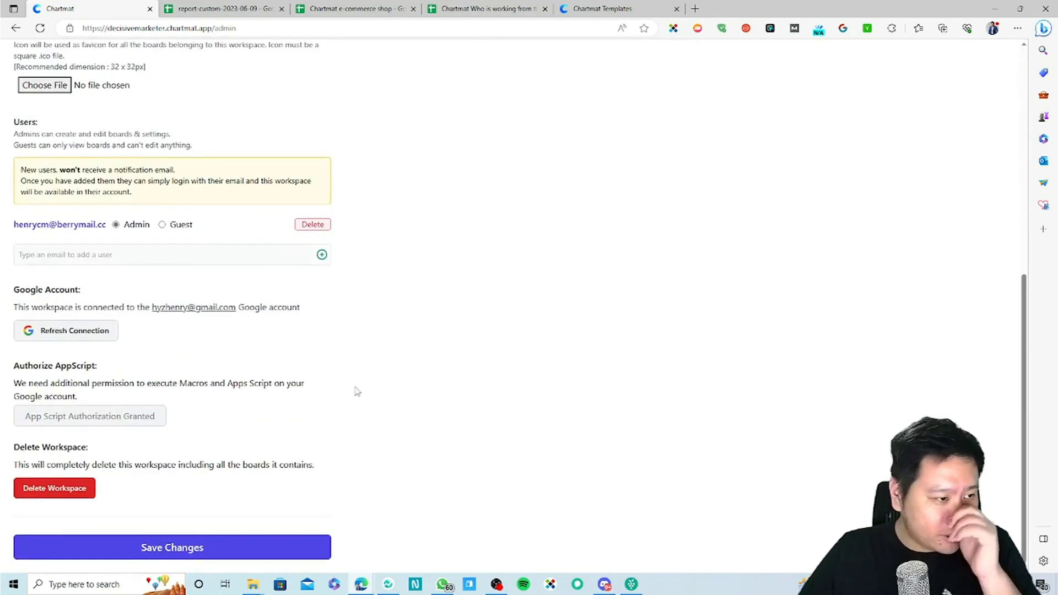
{"action": "scroll", "coordinate": [600, 265], "scroll_direction": "up", "scroll_amount": 5}
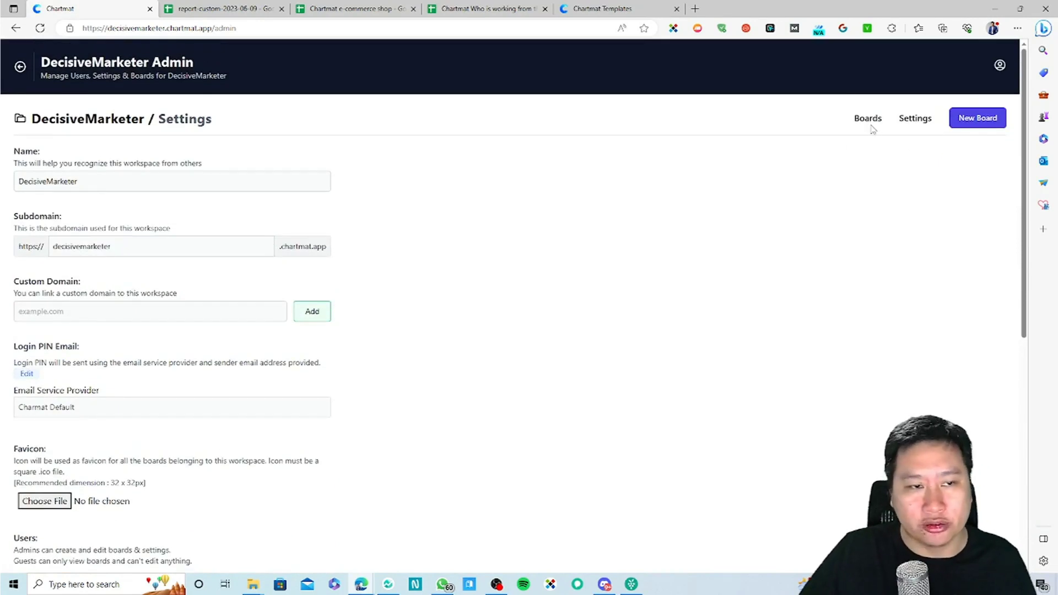
{"action": "left_click", "coordinate": [867, 118]}
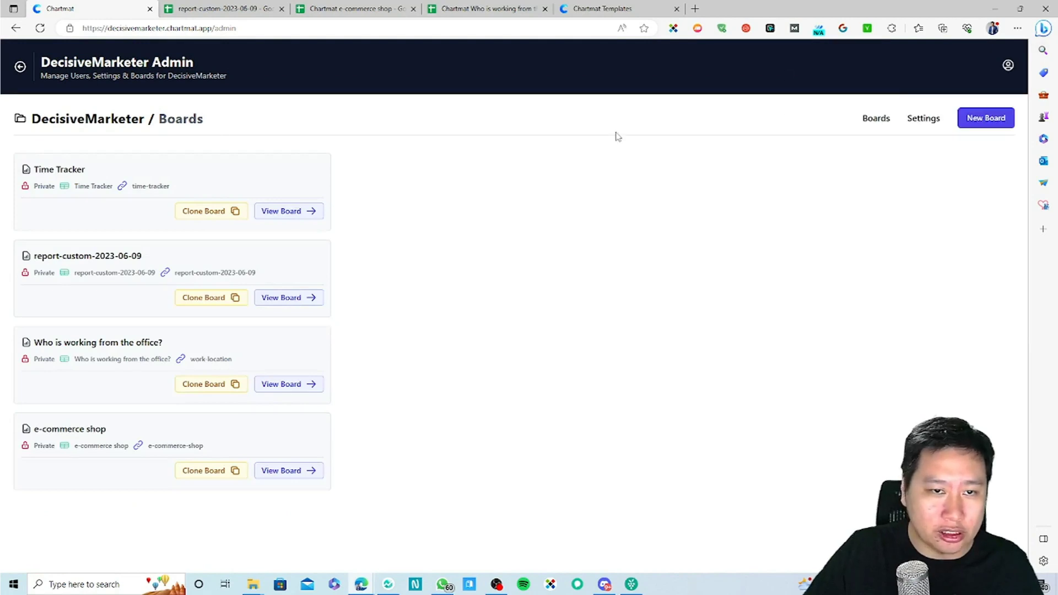
{"action": "left_click", "coordinate": [25, 68]}
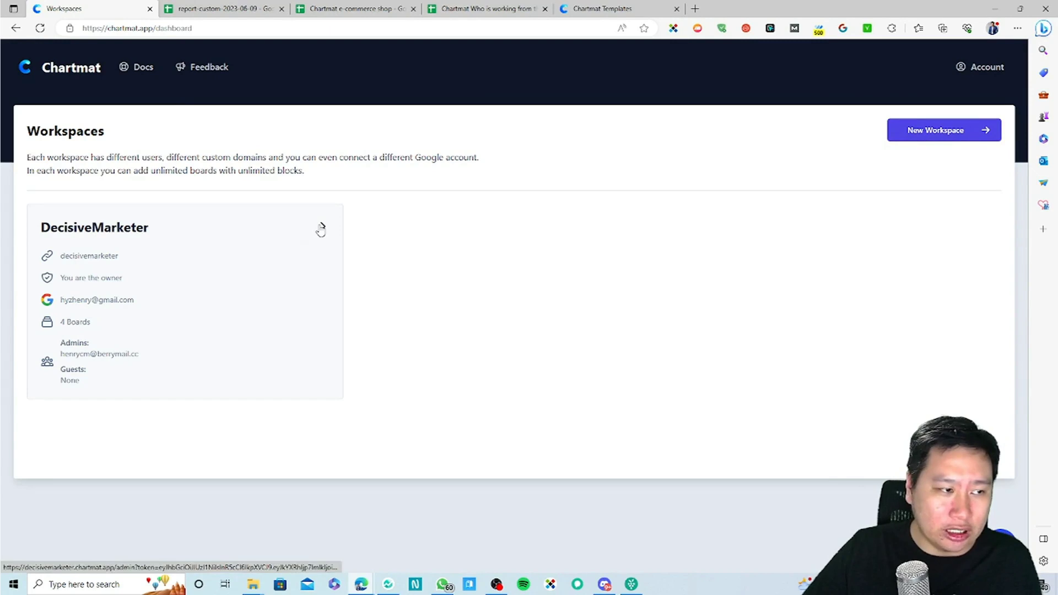
{"action": "left_click", "coordinate": [919, 132]}
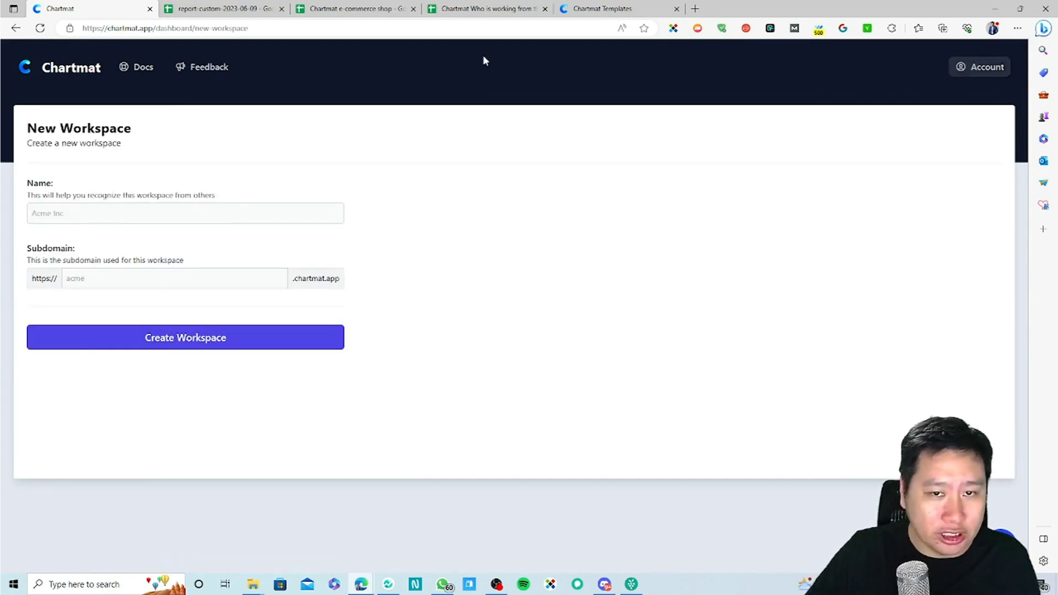
{"action": "left_click", "coordinate": [59, 72]}
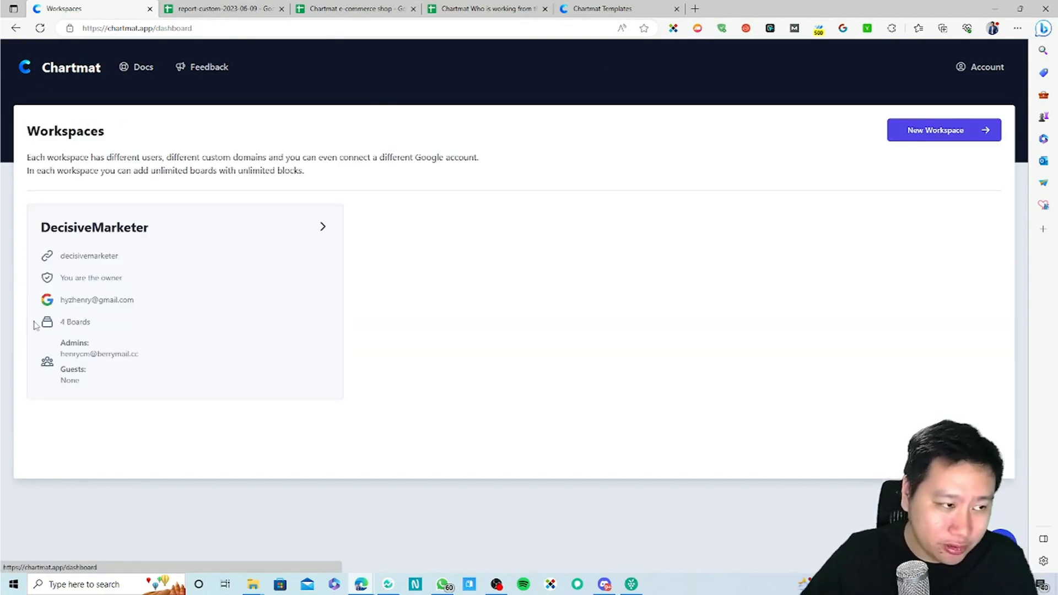
{"action": "left_click", "coordinate": [322, 227]}
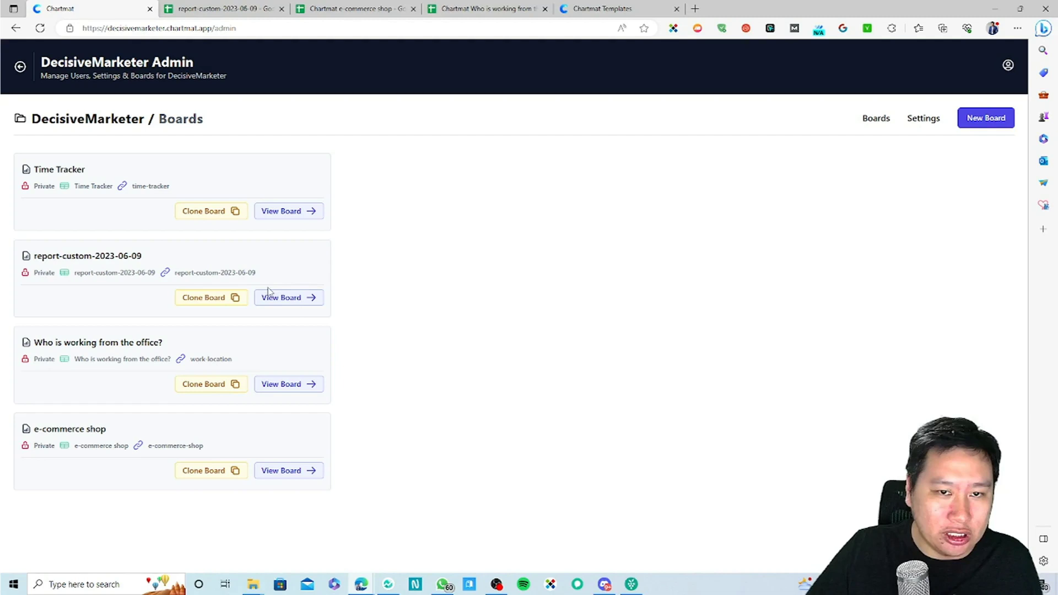
Step: Open the report-custom-2023-06-09 board and select the Daily Sales chart title
{"action": "left_click", "coordinate": [293, 300]}
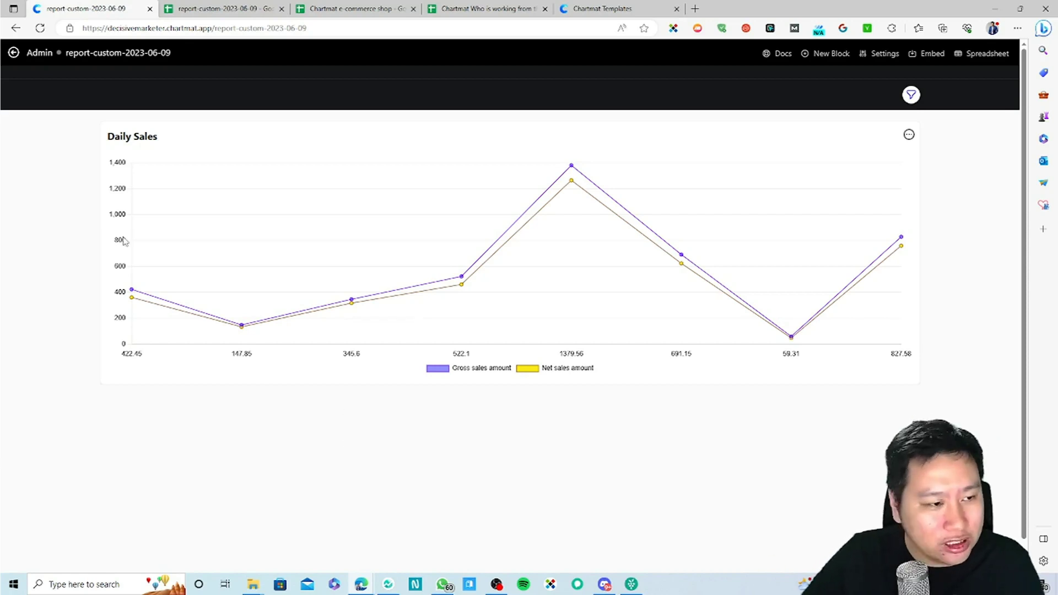
{"action": "left_click_drag", "start_coordinate": [115, 134], "coordinate": [147, 136]}
{"action": "left_click", "coordinate": [146, 136]}
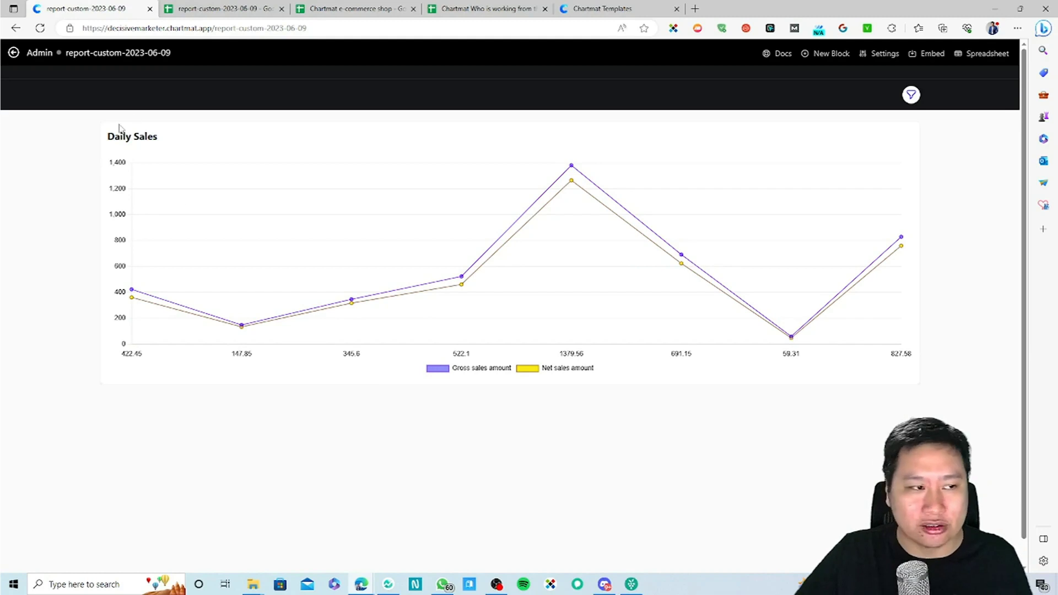
{"action": "left_click_drag", "start_coordinate": [119, 131], "coordinate": [243, 189]}
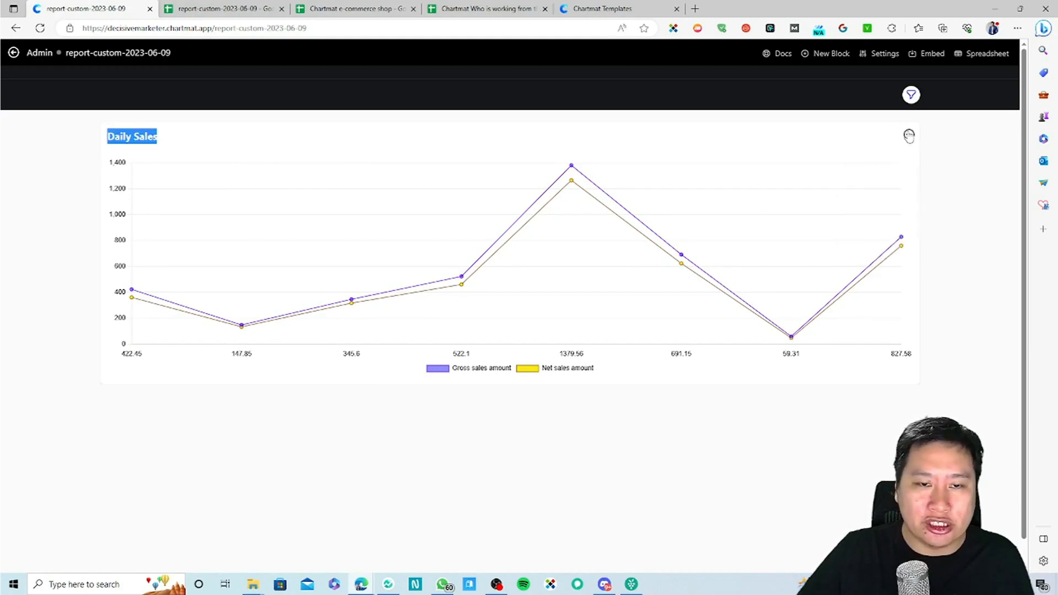
Step: Export the Daily Sales chart as a PDF, view the download, and close it
{"action": "mouse_move", "coordinate": [909, 134]}
{"action": "left_click", "coordinate": [882, 226]}
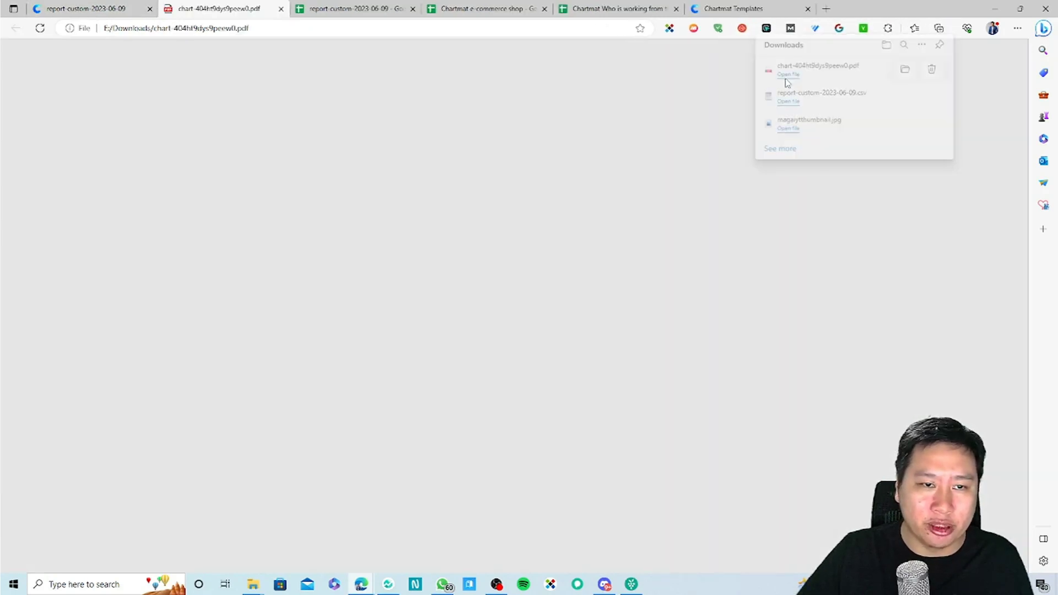
{"action": "left_click", "coordinate": [787, 83]}
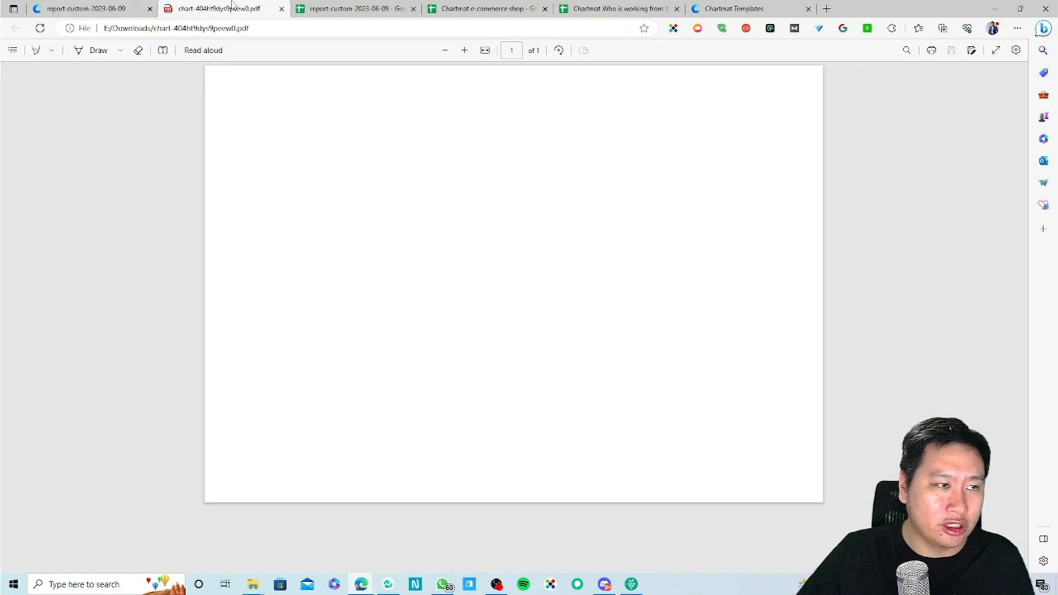
{"action": "left_click", "coordinate": [280, 9]}
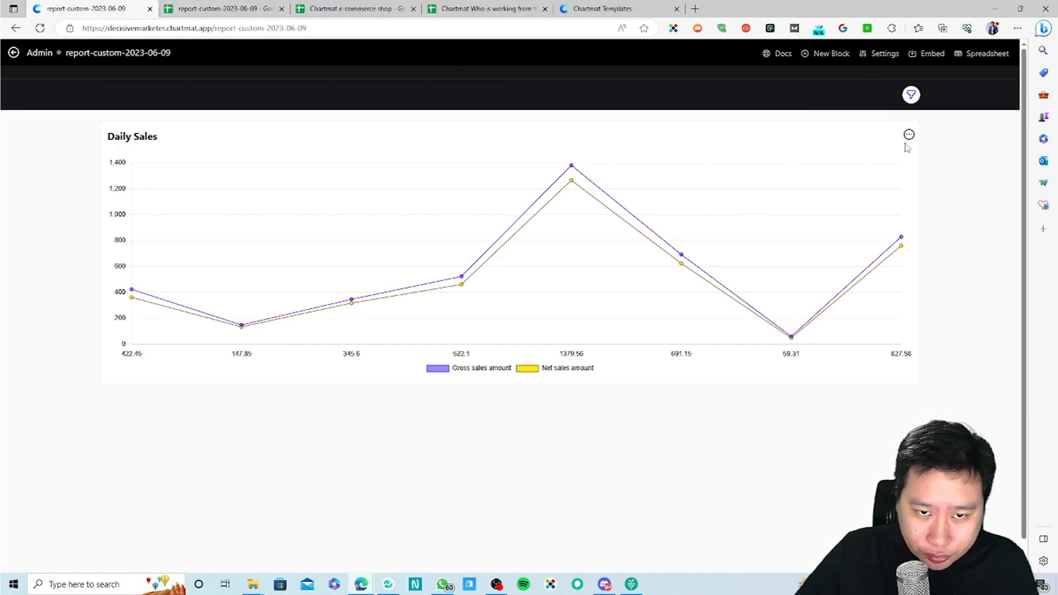
{"action": "left_click", "coordinate": [908, 135]}
Step: Open the board's settings and inspect its path and hero title under Name & Logo
{"action": "left_click", "coordinate": [866, 57]}
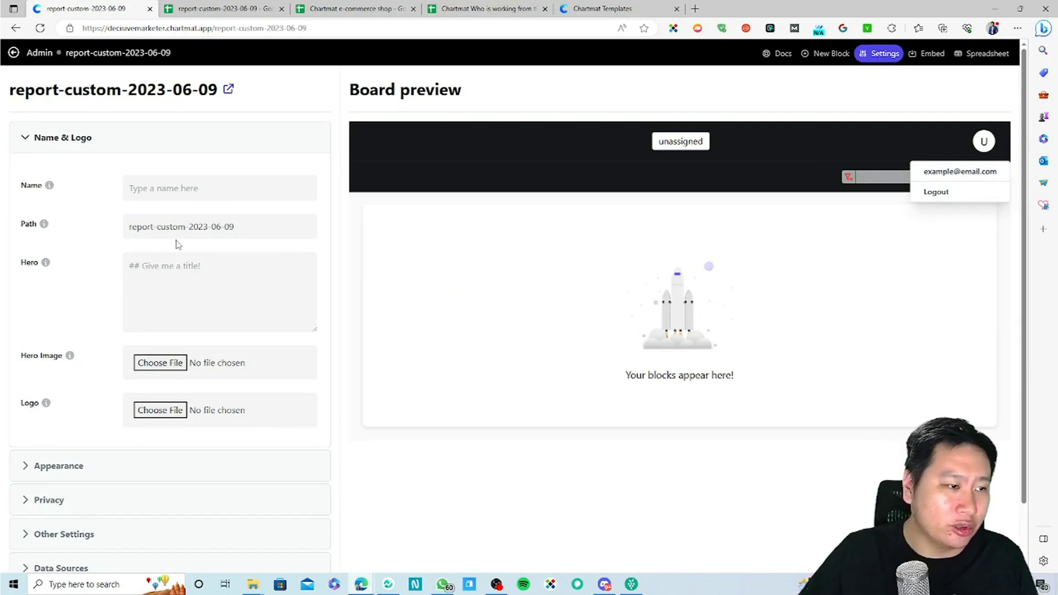
{"action": "left_click_drag", "start_coordinate": [234, 226], "coordinate": [129, 226]}
{"action": "left_click", "coordinate": [215, 28]}
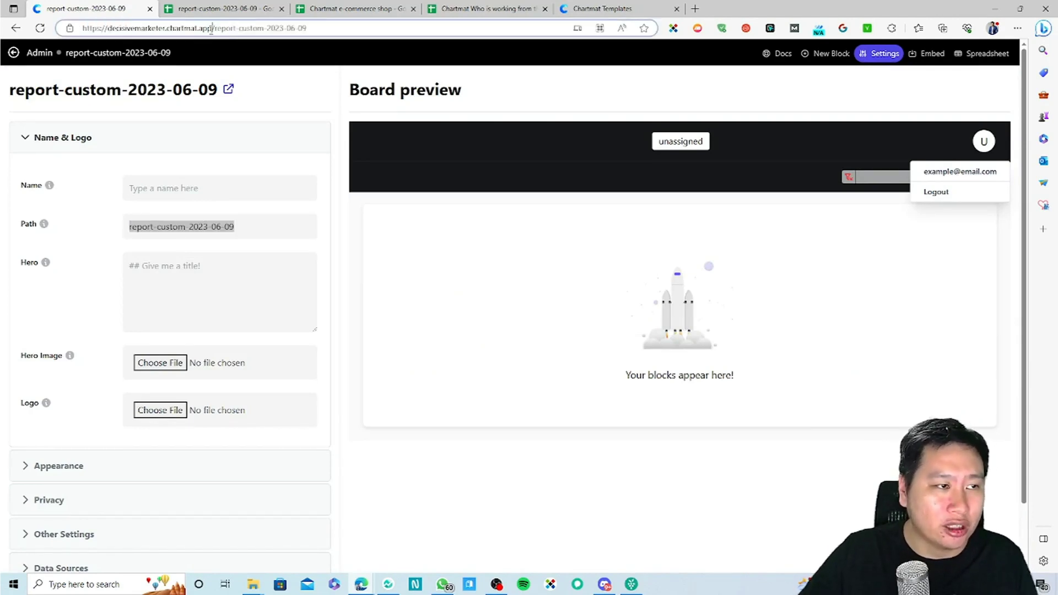
{"action": "left_click_drag", "start_coordinate": [215, 28], "coordinate": [392, 30]}
{"action": "left_click", "coordinate": [219, 283]}
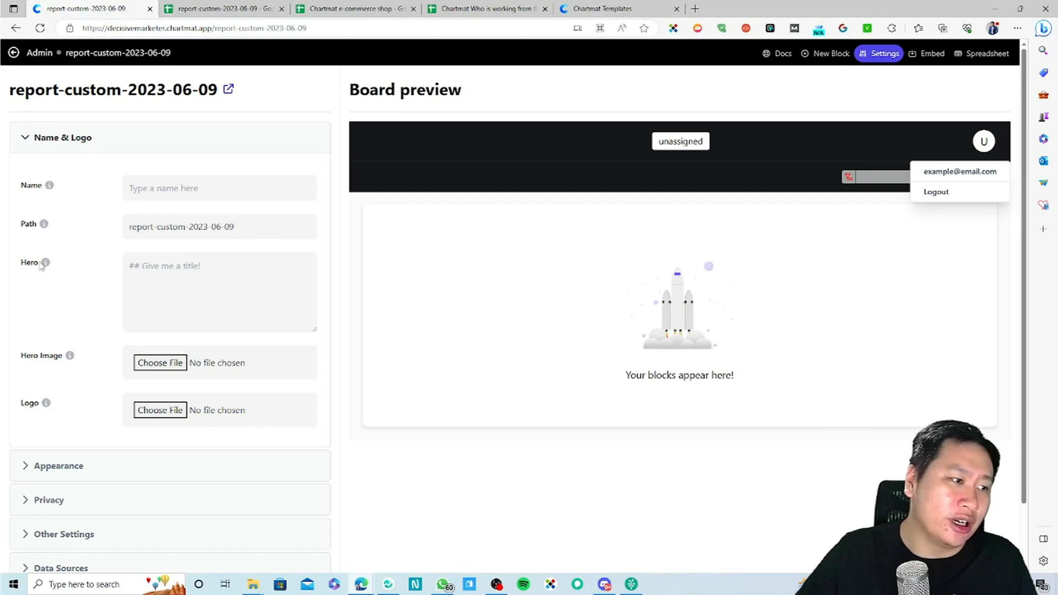
{"action": "mouse_move", "coordinate": [48, 267]}
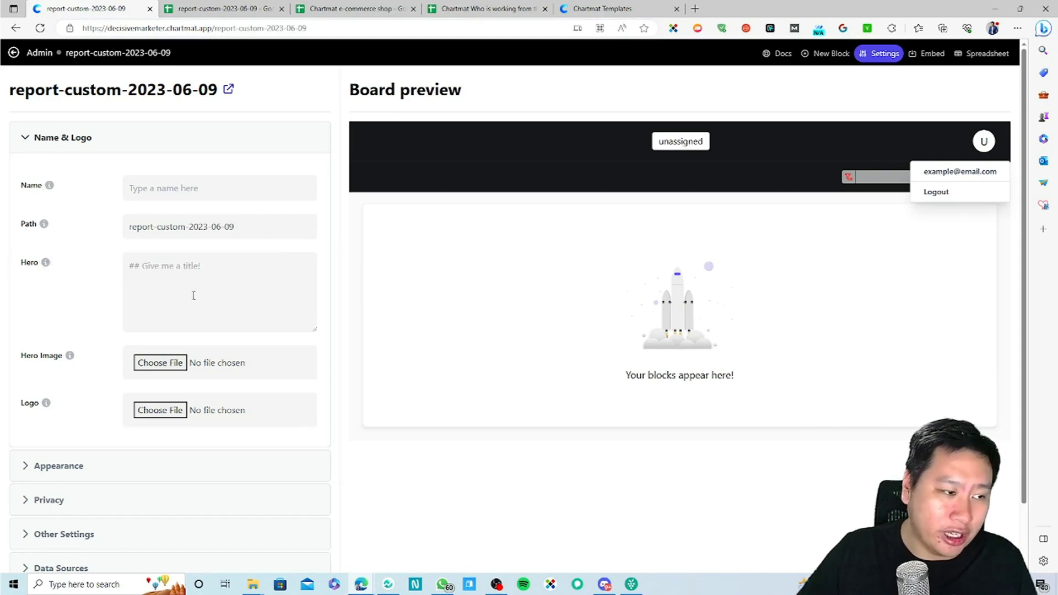
Step: Expand the Appearance, Privacy, Other Settings and Data Sources sections of the board settings
{"action": "scroll", "coordinate": [147, 404], "scroll_direction": "down", "scroll_amount": 2}
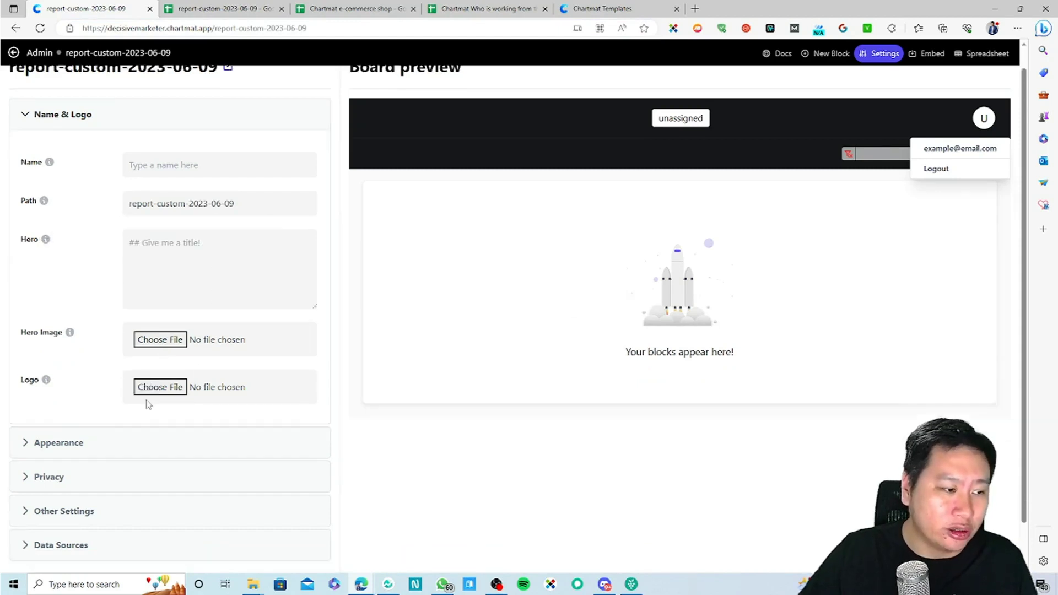
{"action": "left_click", "coordinate": [95, 400]}
{"action": "scroll", "coordinate": [96, 331], "scroll_direction": "down", "scroll_amount": 1}
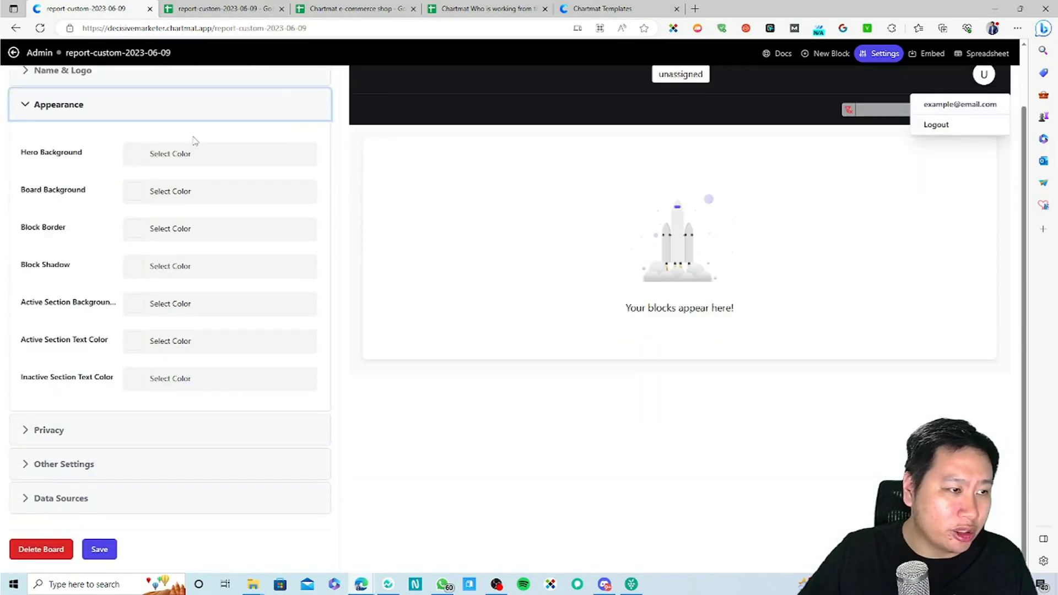
{"action": "left_click", "coordinate": [76, 436]}
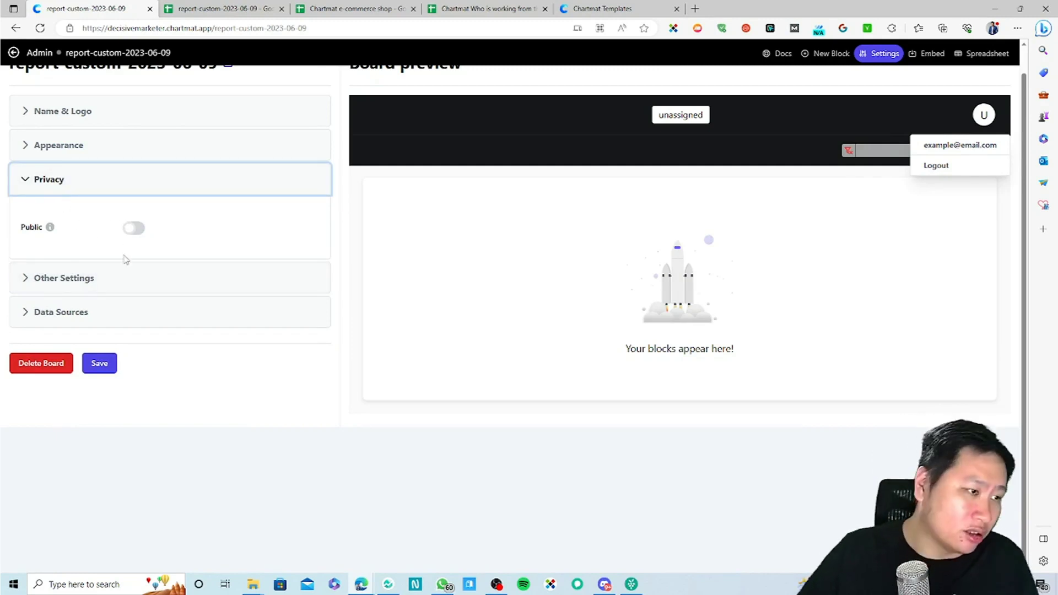
{"action": "left_click", "coordinate": [118, 277]}
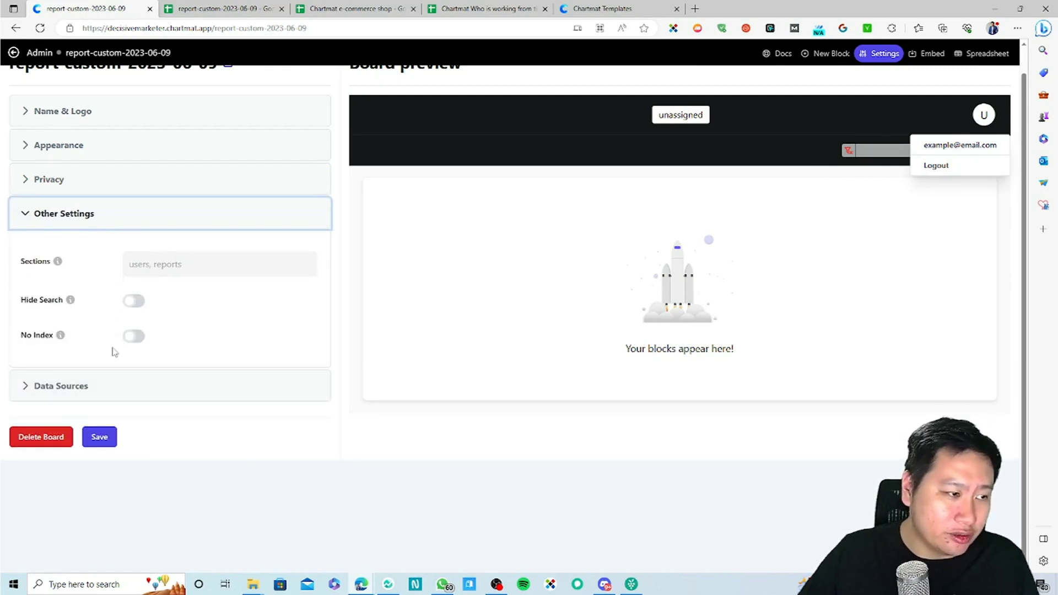
{"action": "left_click", "coordinate": [183, 263]}
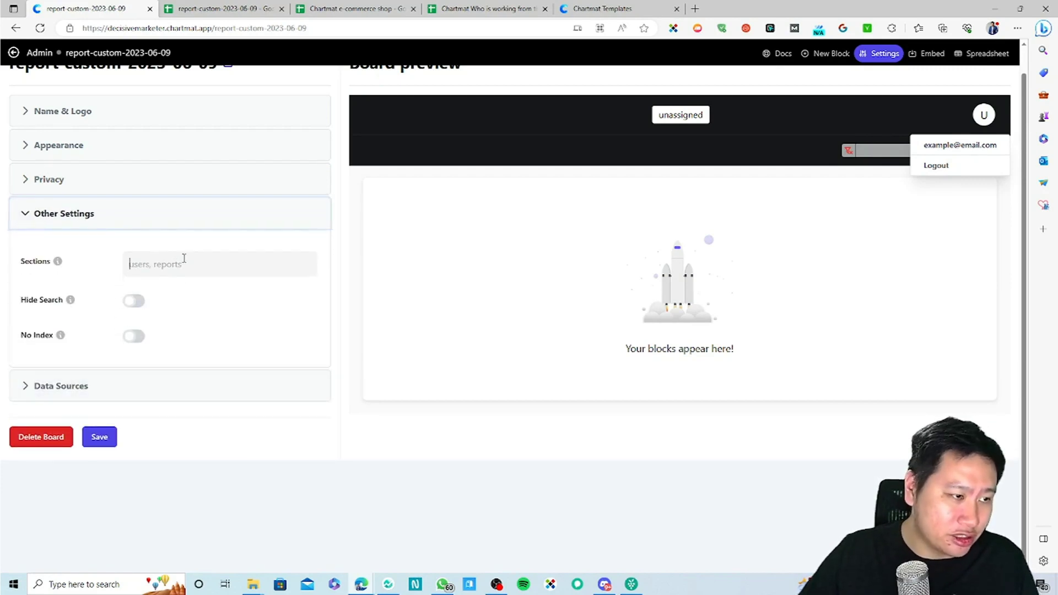
{"action": "left_click", "coordinate": [184, 309]}
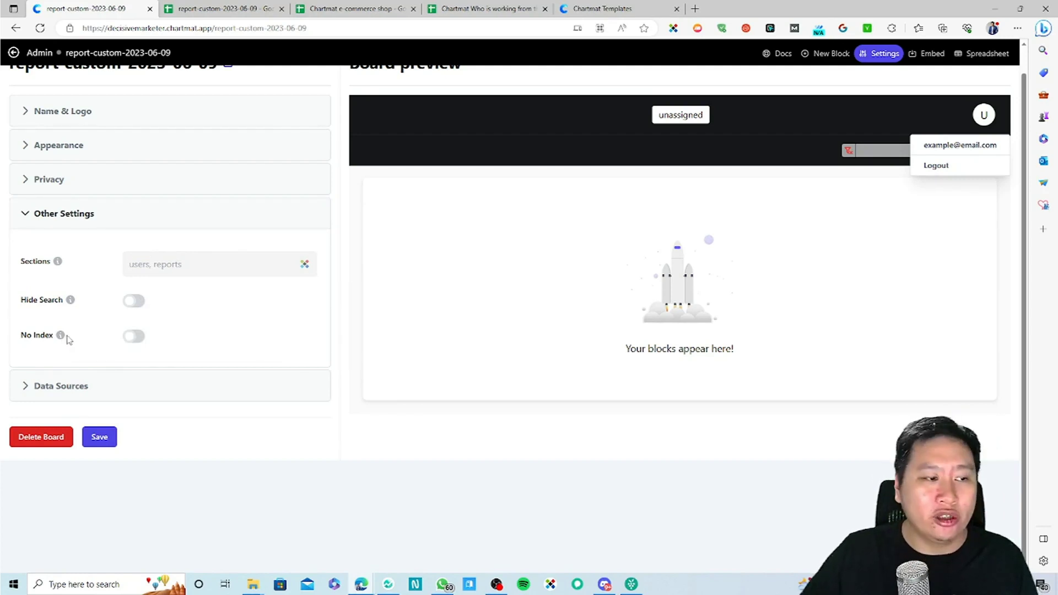
{"action": "mouse_move", "coordinate": [61, 336]}
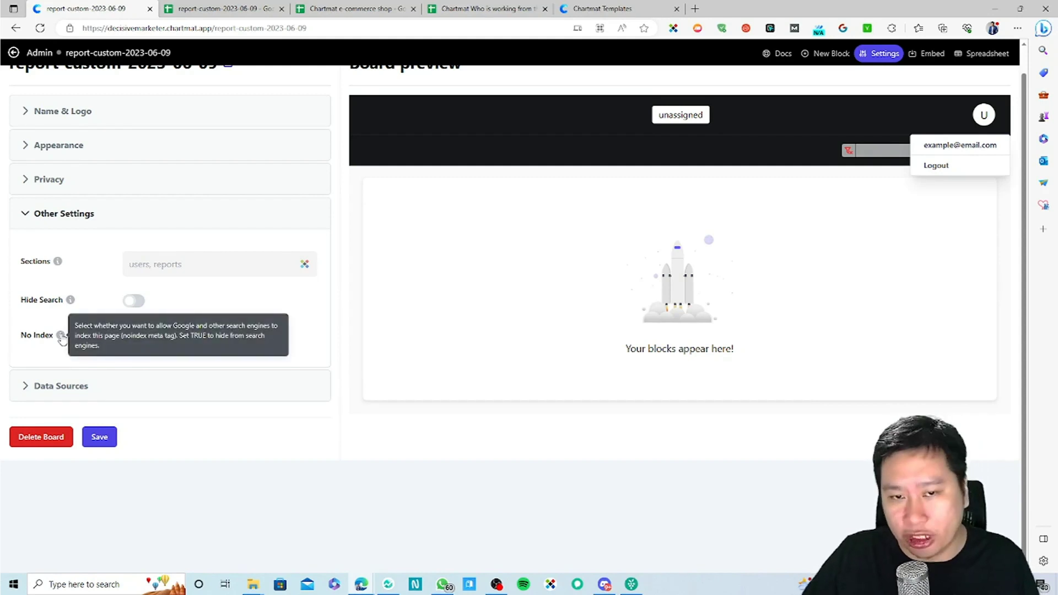
{"action": "left_click", "coordinate": [81, 385]}
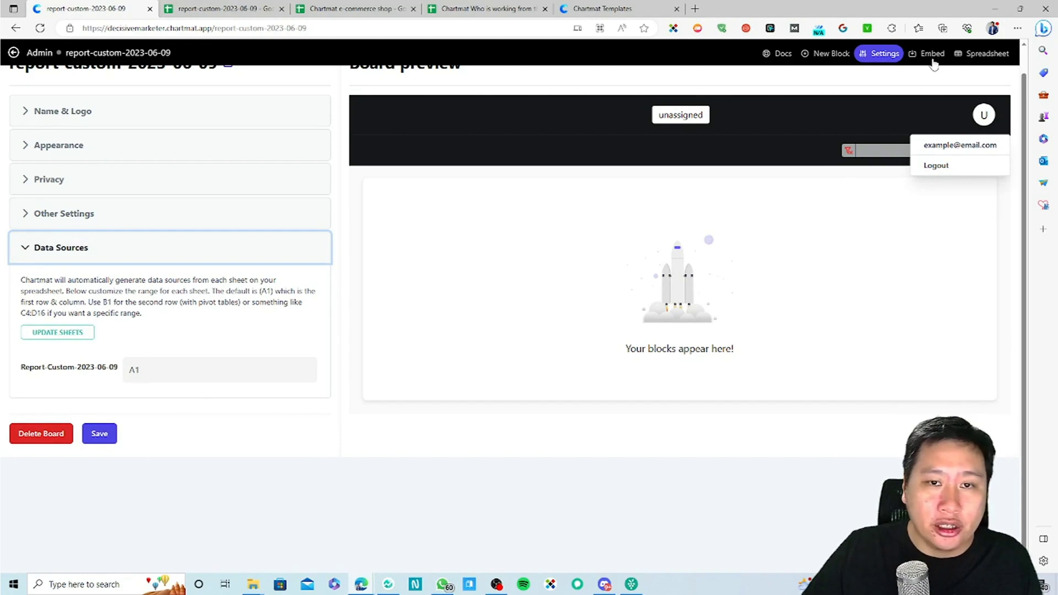
{"action": "left_click", "coordinate": [834, 55]}
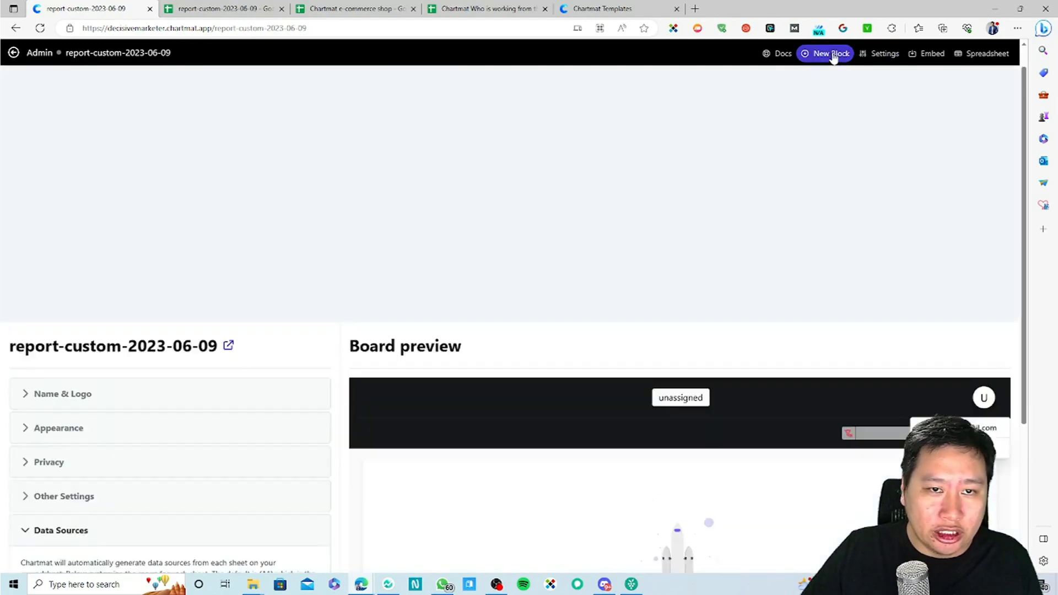
Step: Switch the report-custom-2023-06-09 board to Public under Privacy and save its settings
{"action": "left_click", "coordinate": [913, 57]}
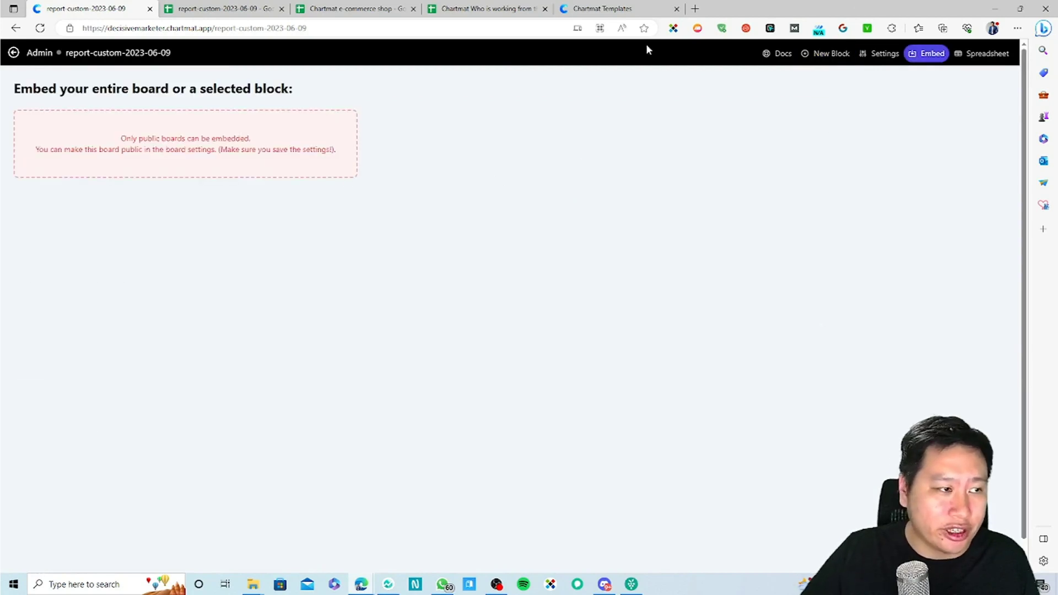
{"action": "left_click", "coordinate": [880, 54]}
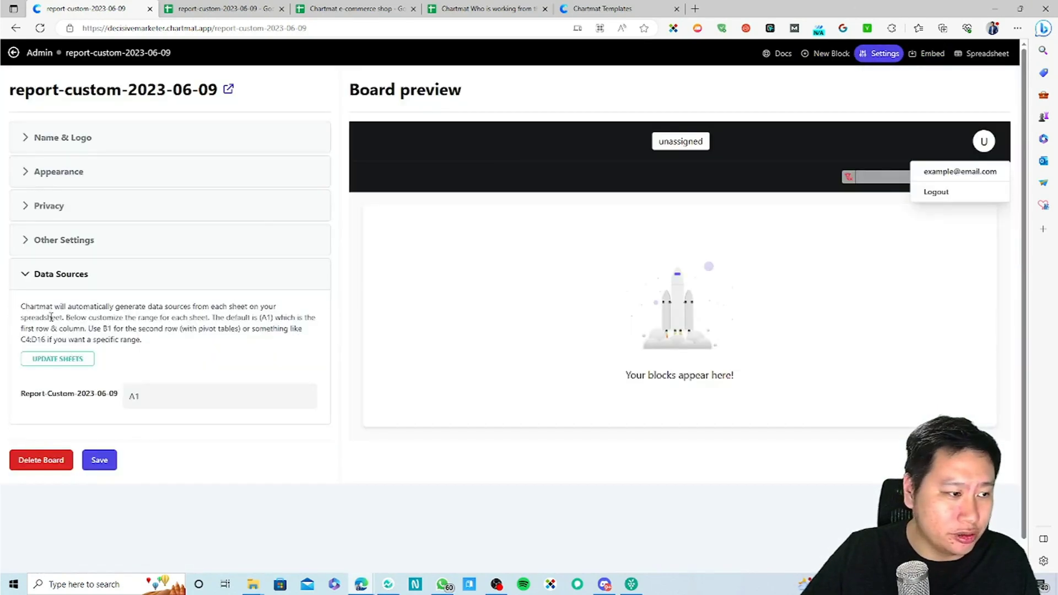
{"action": "left_click", "coordinate": [130, 240]}
{"action": "left_click", "coordinate": [128, 207]}
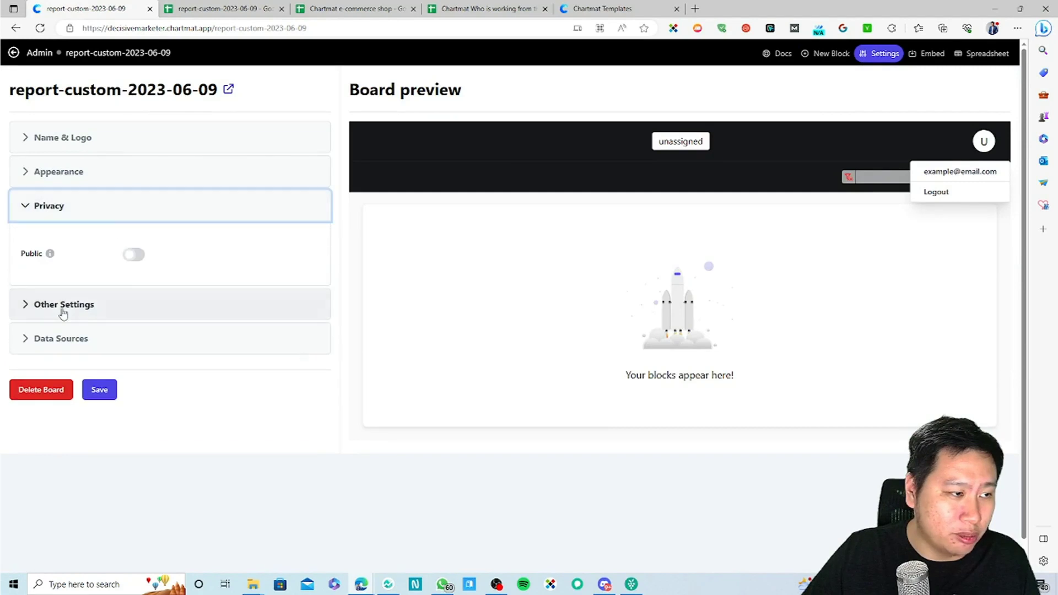
{"action": "left_click", "coordinate": [140, 256]}
{"action": "left_click", "coordinate": [100, 425]}
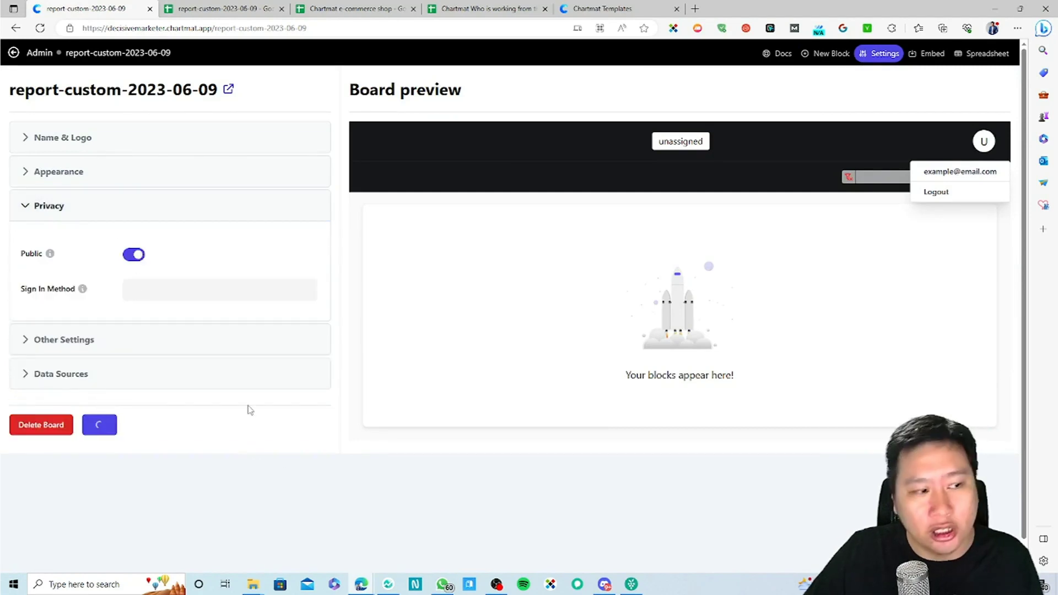
{"action": "left_click", "coordinate": [609, 87]}
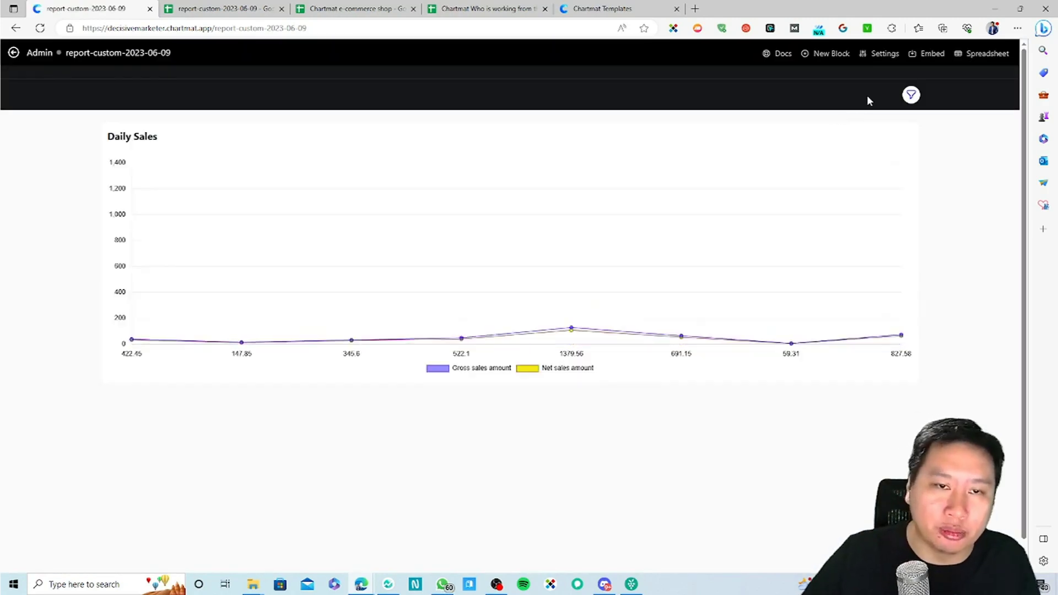
Step: Set the embed to the single Daily Sales block and select its embed code
{"action": "left_click", "coordinate": [930, 55]}
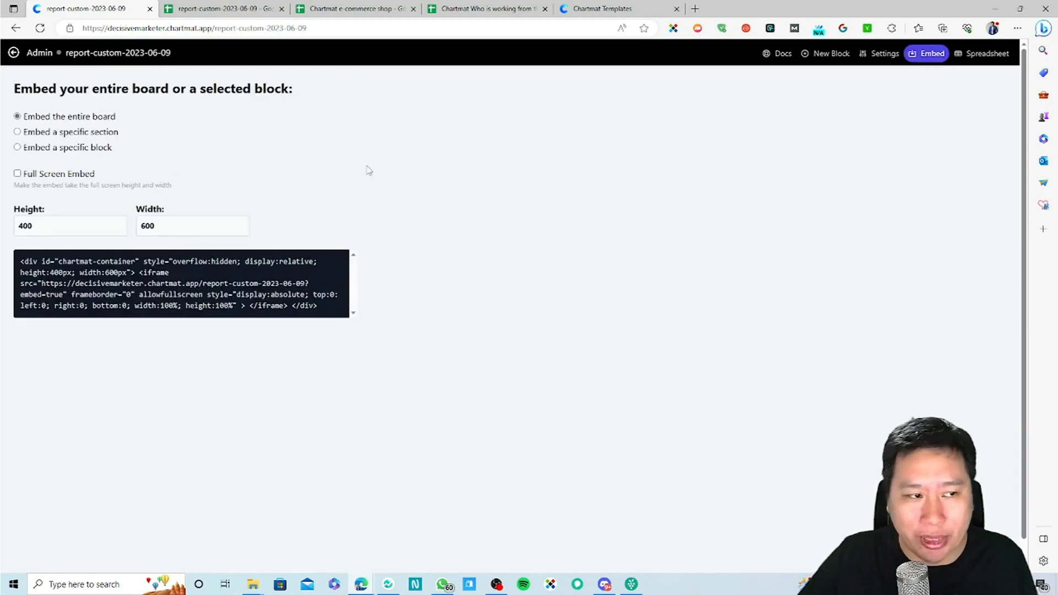
{"action": "left_click", "coordinate": [18, 147]}
{"action": "left_click", "coordinate": [58, 197]}
{"action": "left_click", "coordinate": [49, 211]}
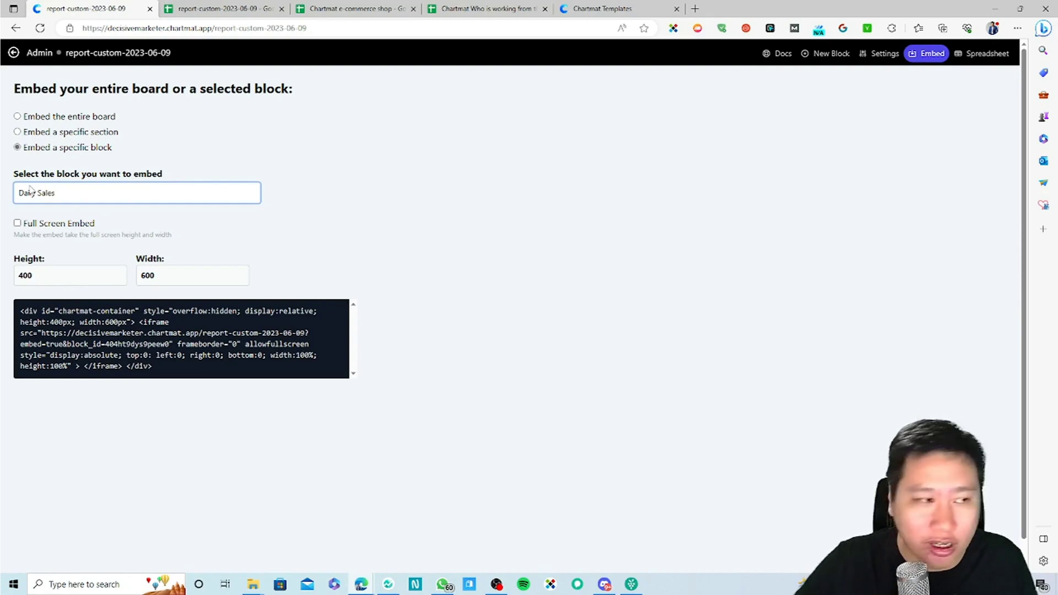
{"action": "triple_click", "coordinate": [115, 337]}
{"action": "left_click", "coordinate": [117, 347]}
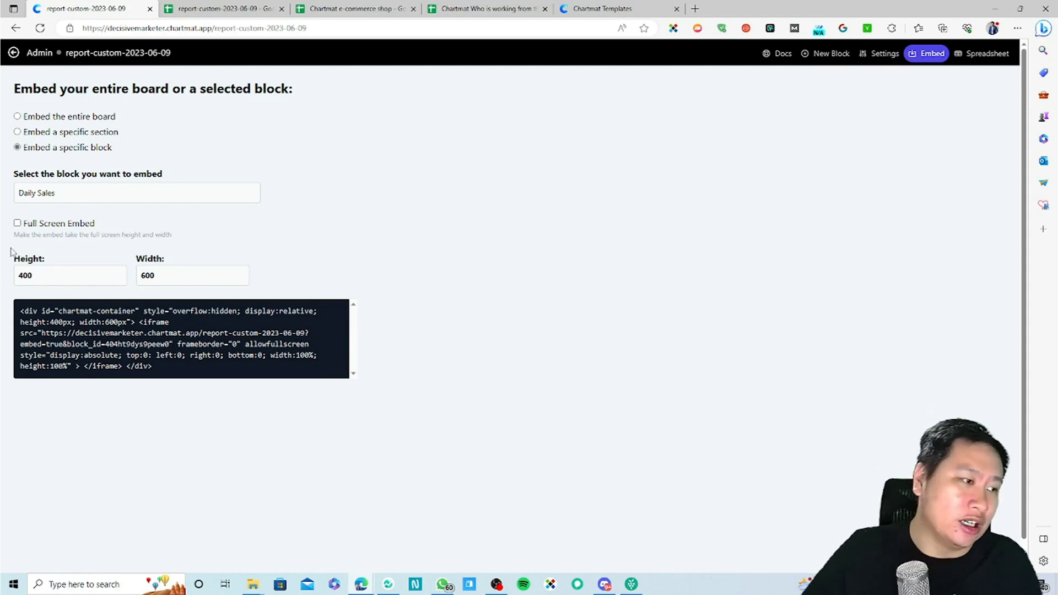
Step: Try full-screen, height 400 and width, and board or section embedding, ending on Daily Sales block
{"action": "left_click", "coordinate": [18, 223]}
{"action": "left_click", "coordinate": [18, 223]}
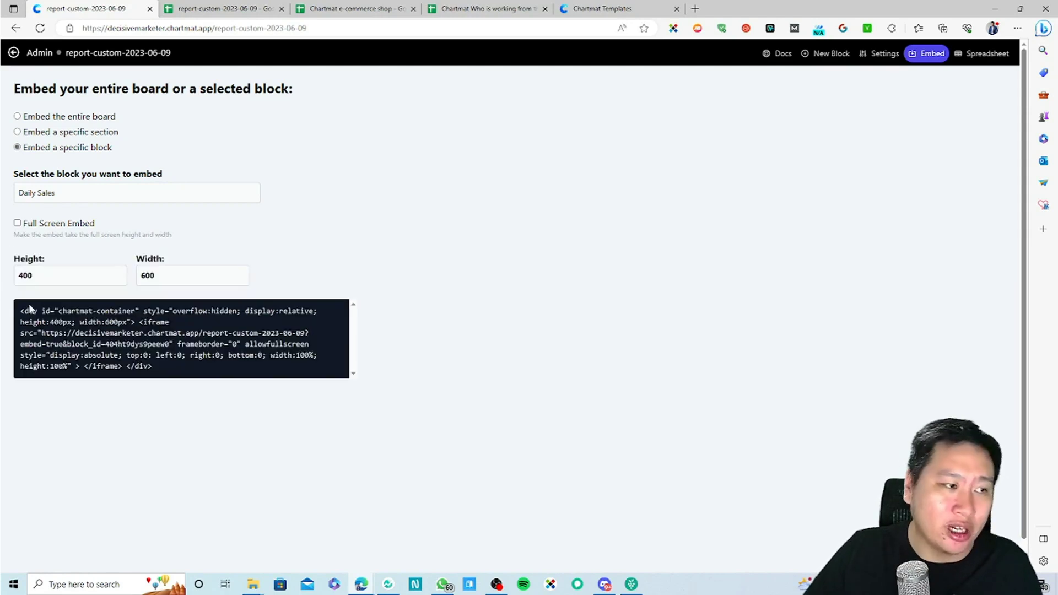
{"action": "double_click", "coordinate": [37, 276]}
{"action": "left_click", "coordinate": [170, 278]}
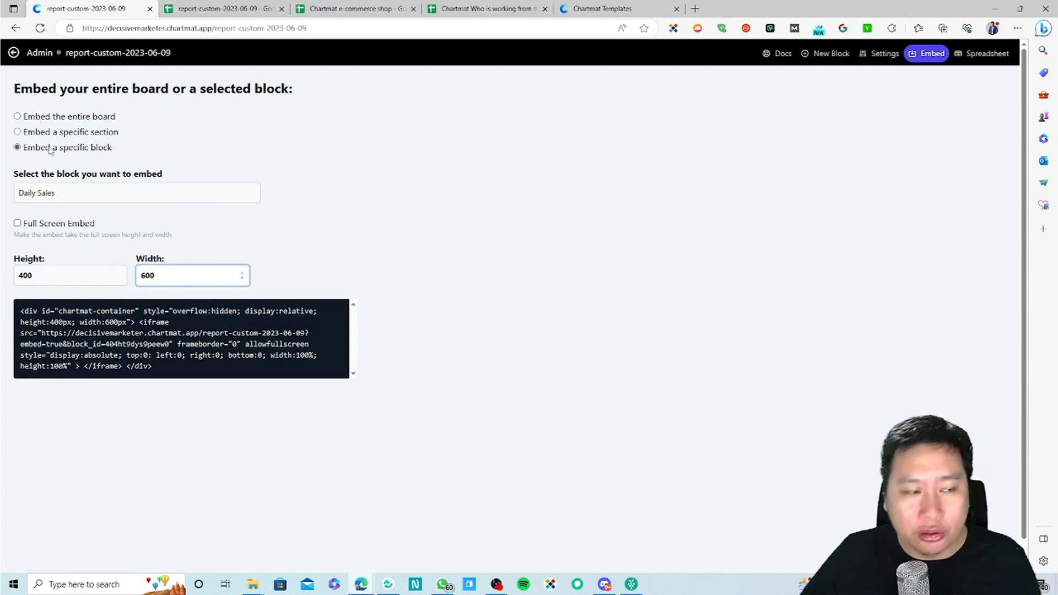
{"action": "left_click", "coordinate": [18, 117]}
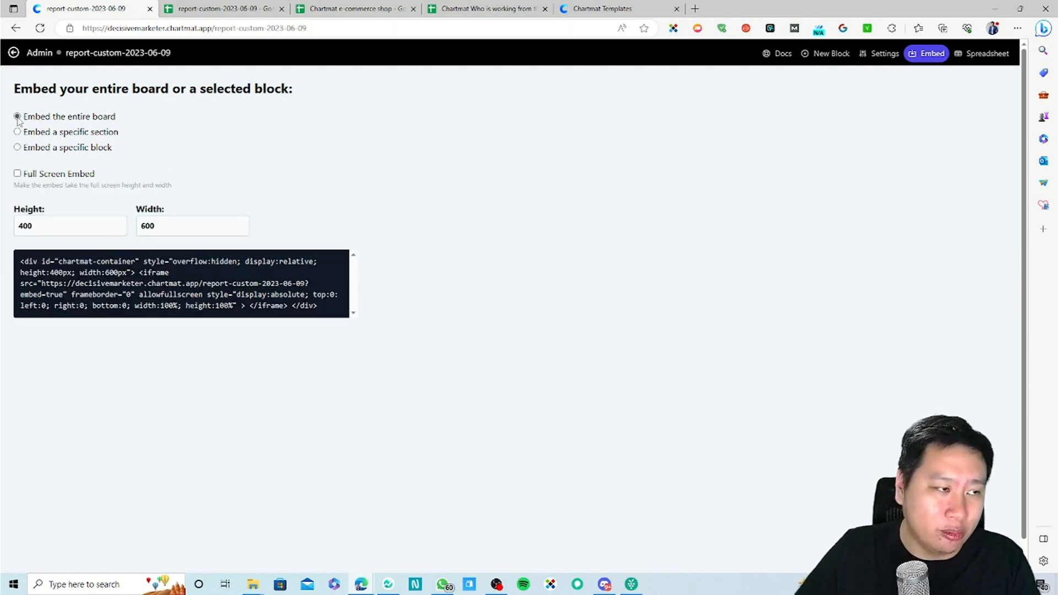
{"action": "left_click", "coordinate": [17, 132]}
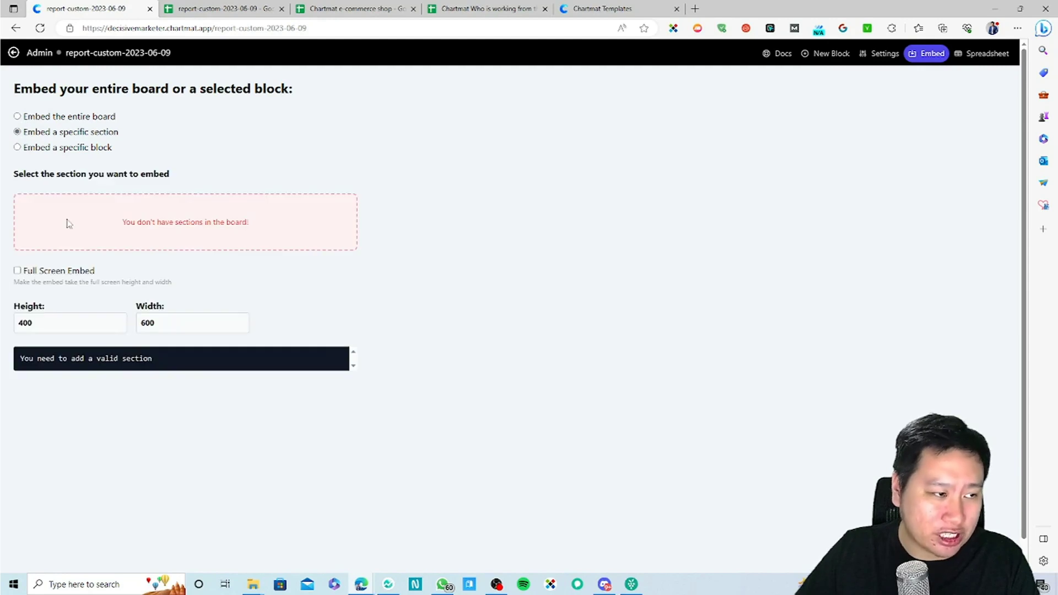
{"action": "left_click", "coordinate": [18, 148]}
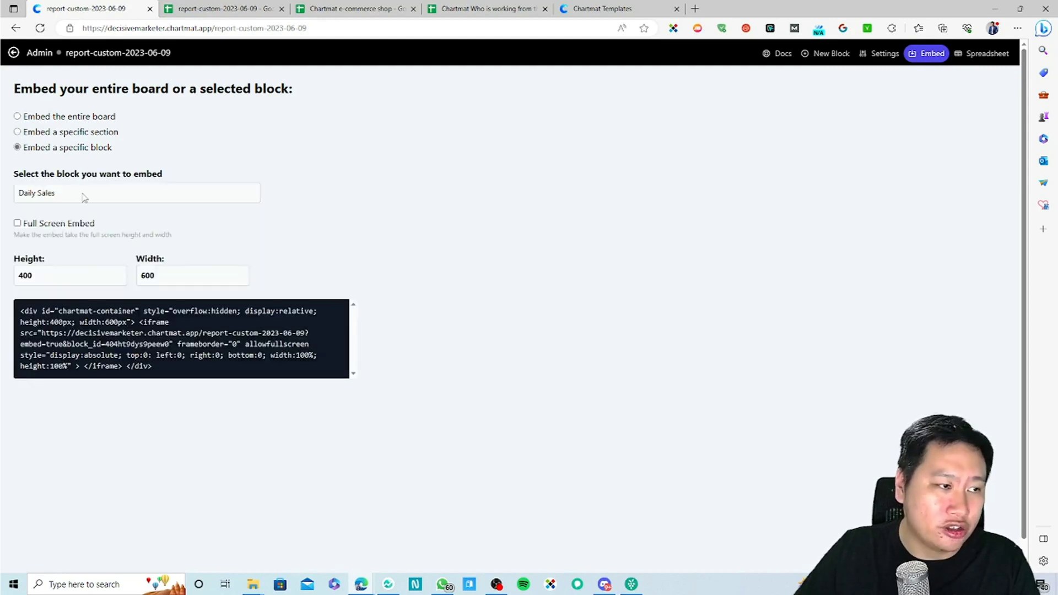
{"action": "left_click", "coordinate": [61, 197]}
{"action": "left_click", "coordinate": [431, 191]}
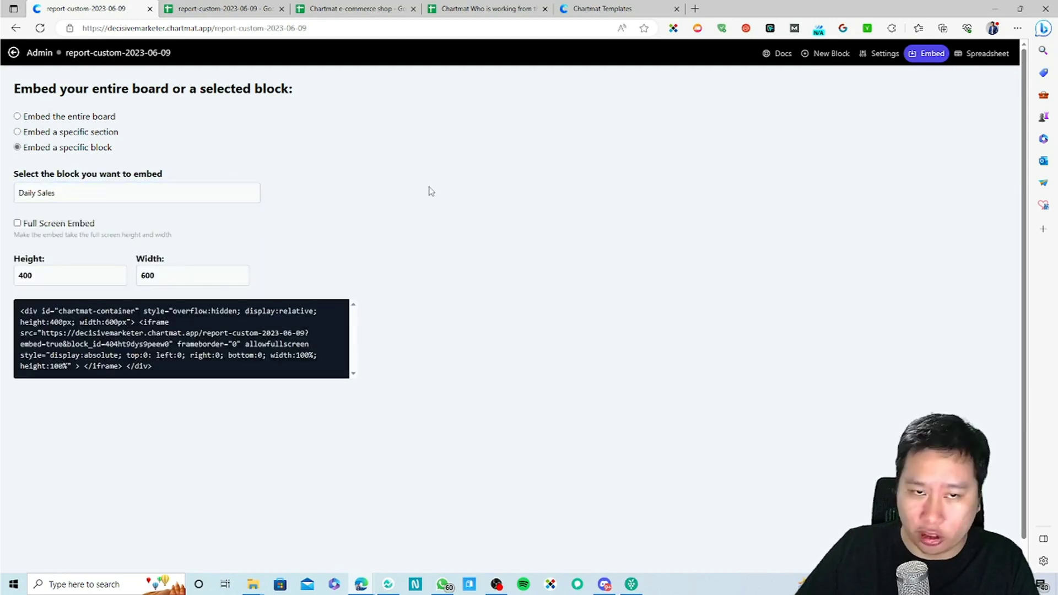
{"action": "left_click", "coordinate": [844, 54]}
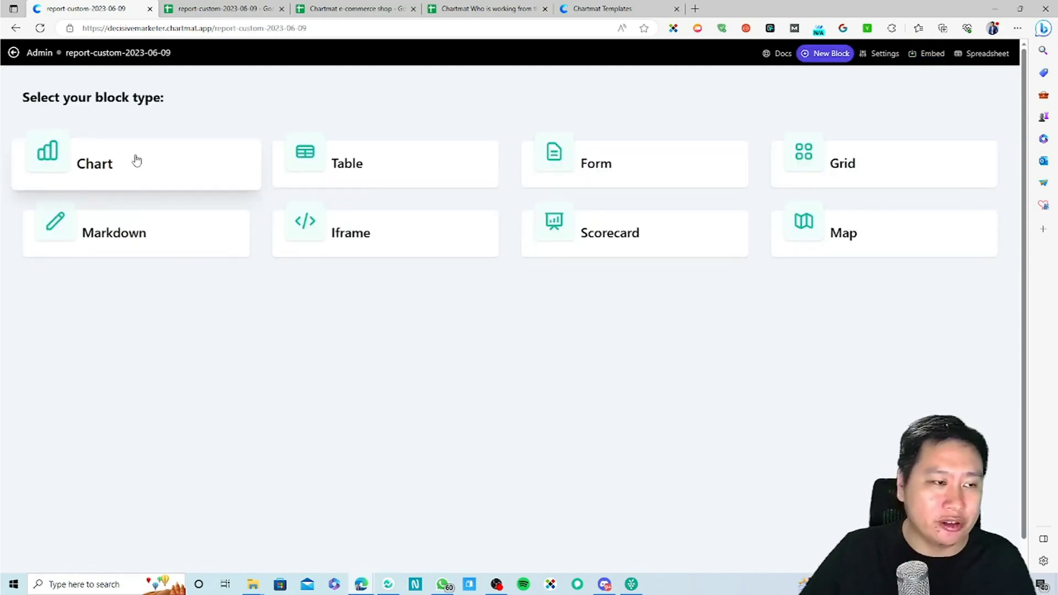
{"action": "left_click", "coordinate": [767, 54]}
{"action": "left_click", "coordinate": [282, 9]}
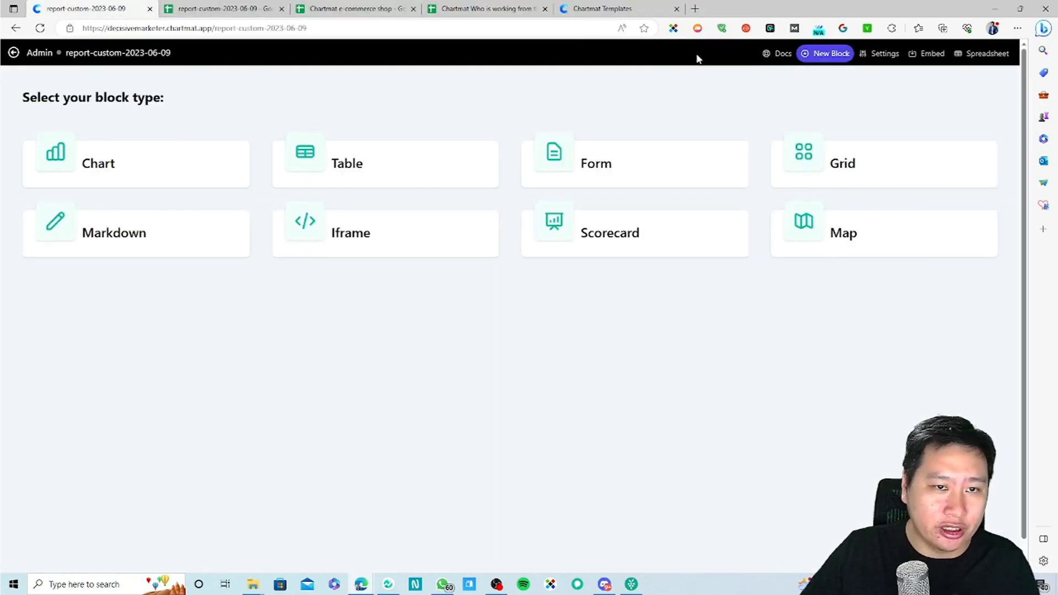
{"action": "left_click", "coordinate": [14, 53]}
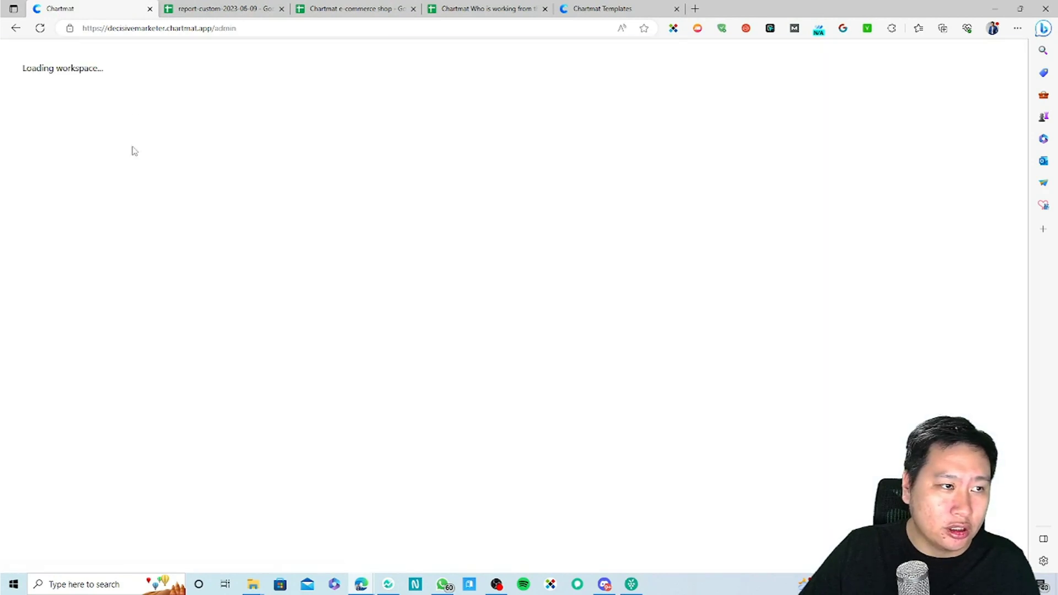
{"action": "left_click", "coordinate": [283, 298]}
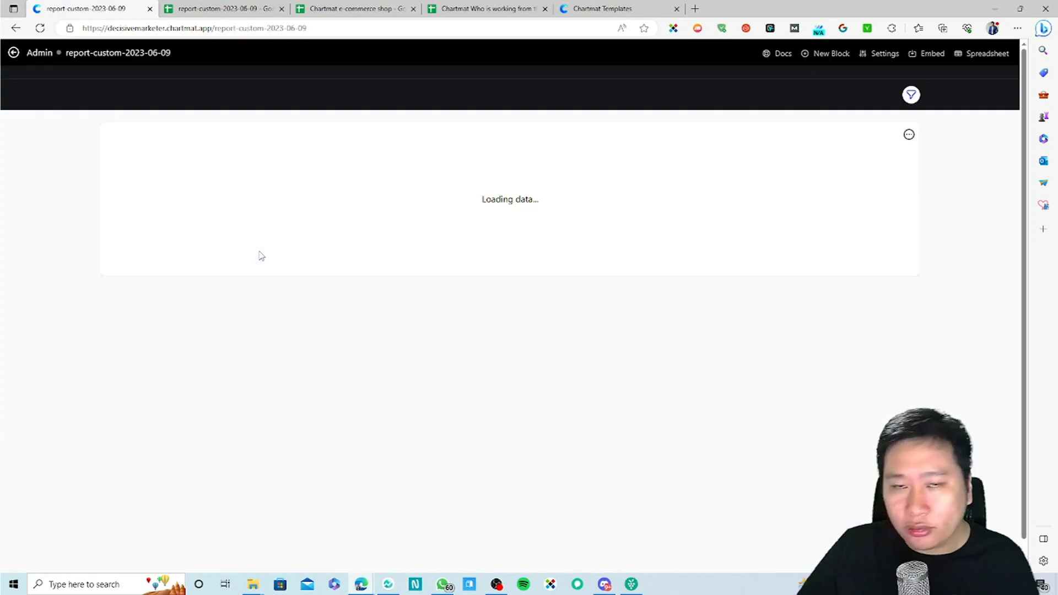
{"action": "left_click", "coordinate": [824, 55]}
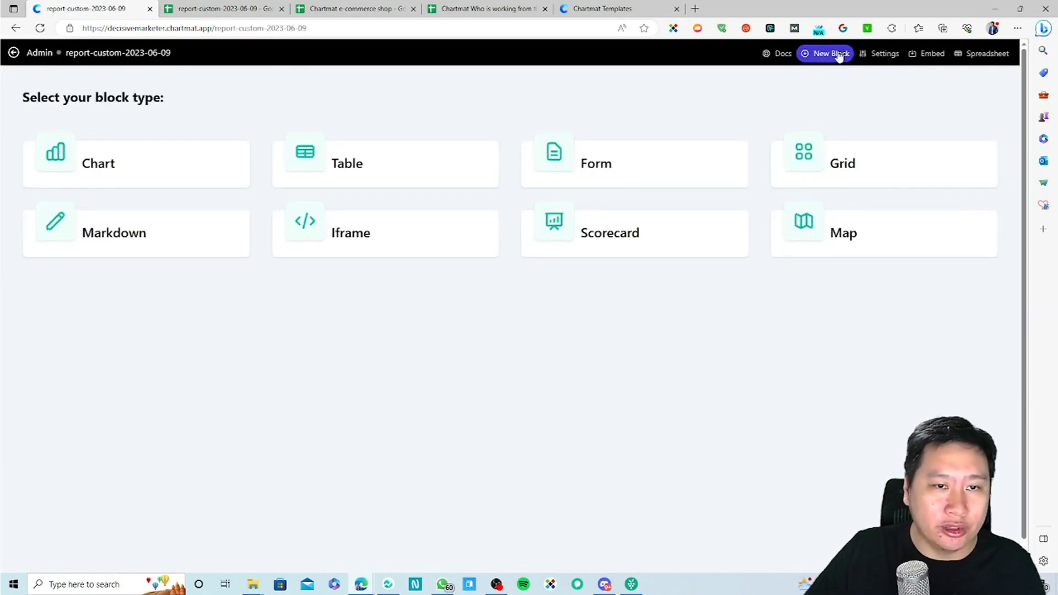
{"action": "left_click", "coordinate": [367, 166]}
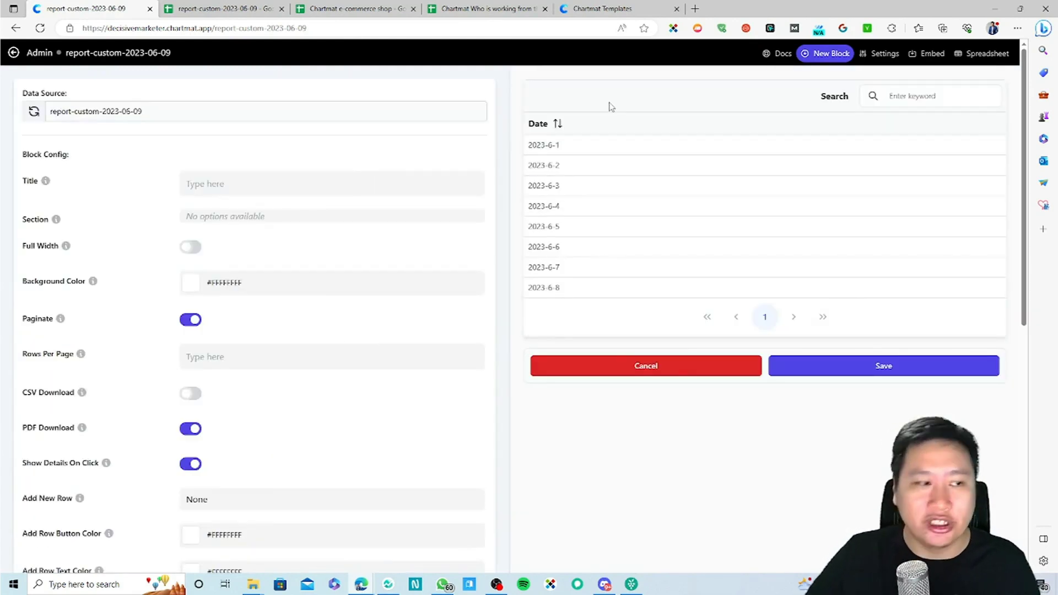
{"action": "left_click", "coordinate": [623, 372]}
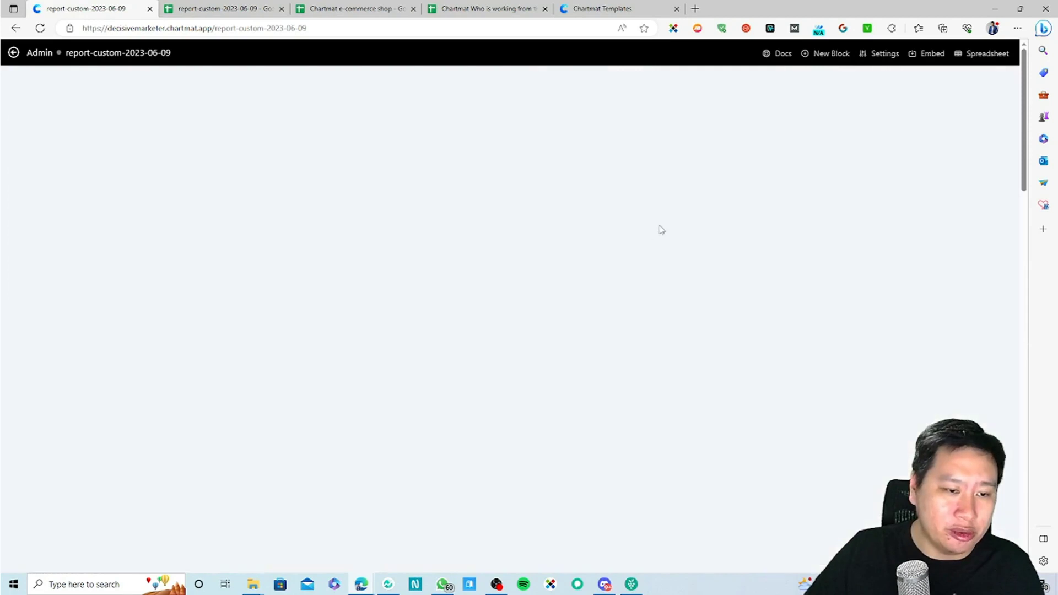
{"action": "left_click", "coordinate": [831, 55]}
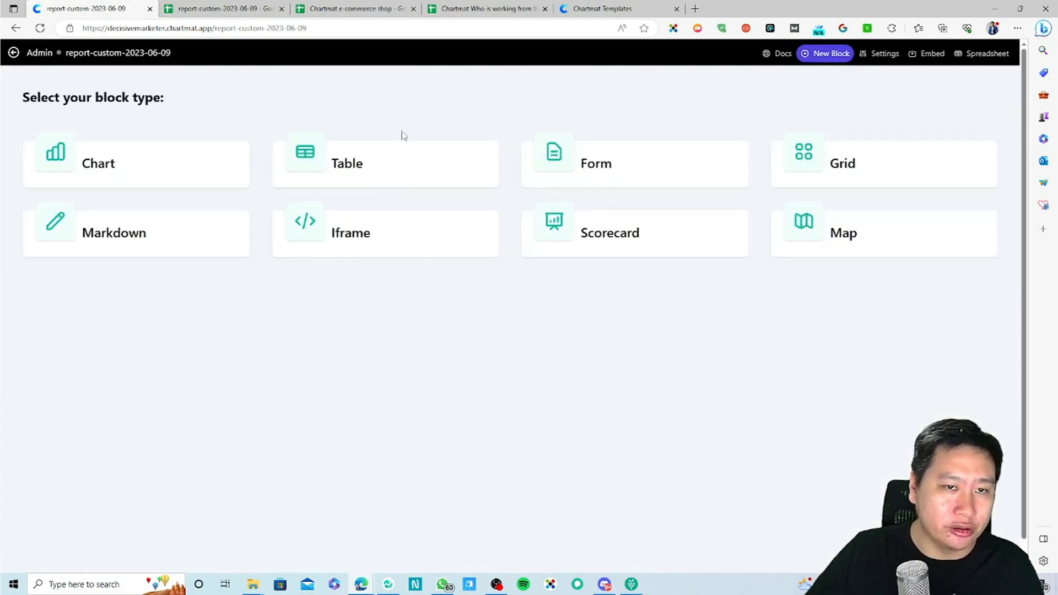
{"action": "left_click", "coordinate": [175, 174]}
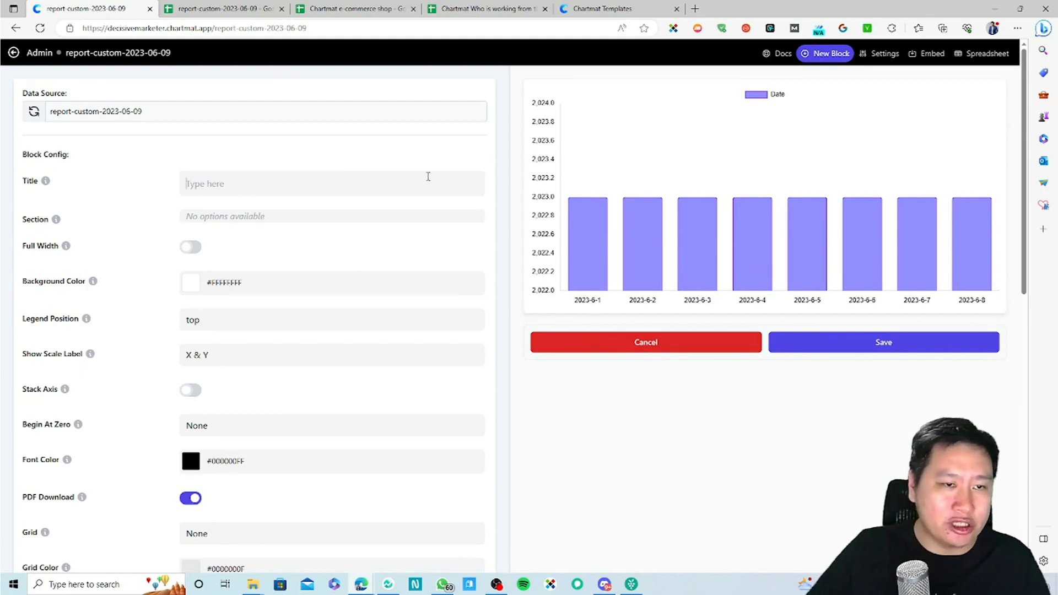
Step: Title the new chart block 'Daily Sales' and toggle Full Width on then off
{"action": "type", "text": "Daily Sales"}
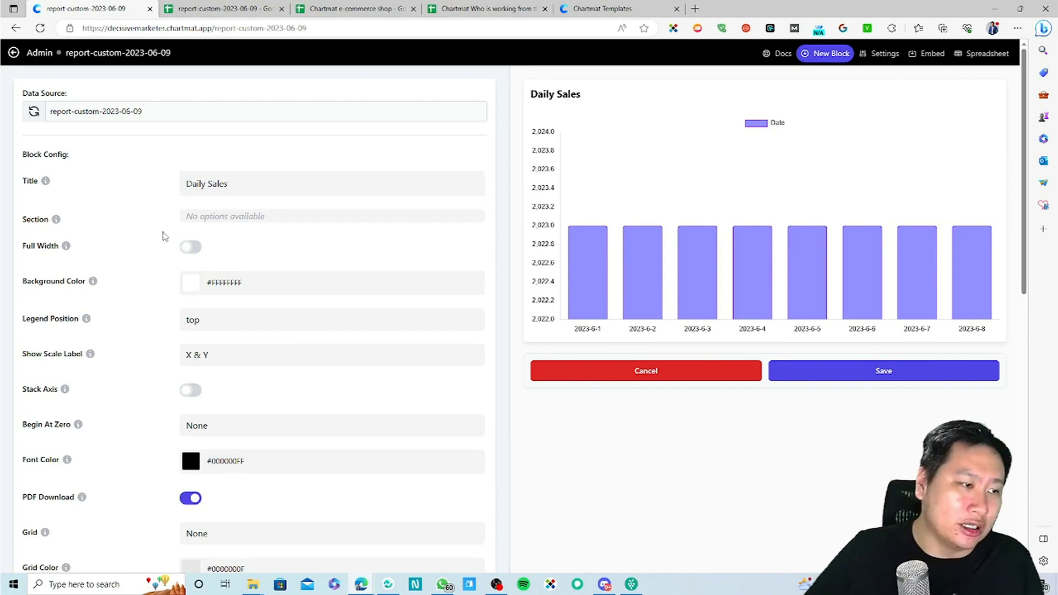
{"action": "left_click", "coordinate": [192, 252]}
{"action": "left_click", "coordinate": [192, 249]}
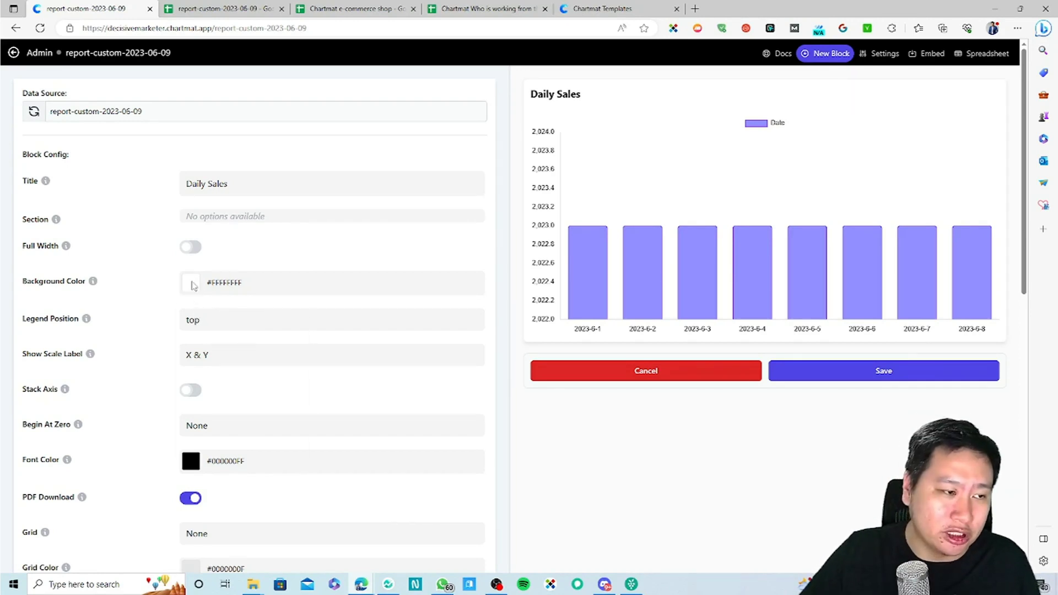
Step: Try a background colour, then move the Date legend to the bottom
{"action": "left_click", "coordinate": [191, 282]}
{"action": "left_click_drag", "start_coordinate": [236, 333], "coordinate": [182, 289]}
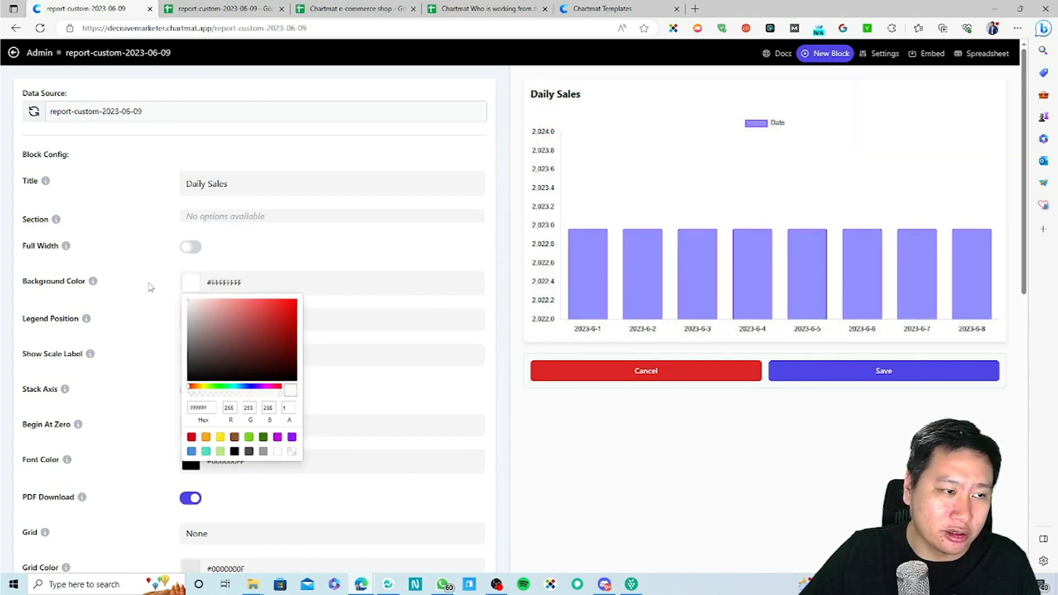
{"action": "left_click", "coordinate": [139, 267]}
{"action": "left_click", "coordinate": [196, 321]}
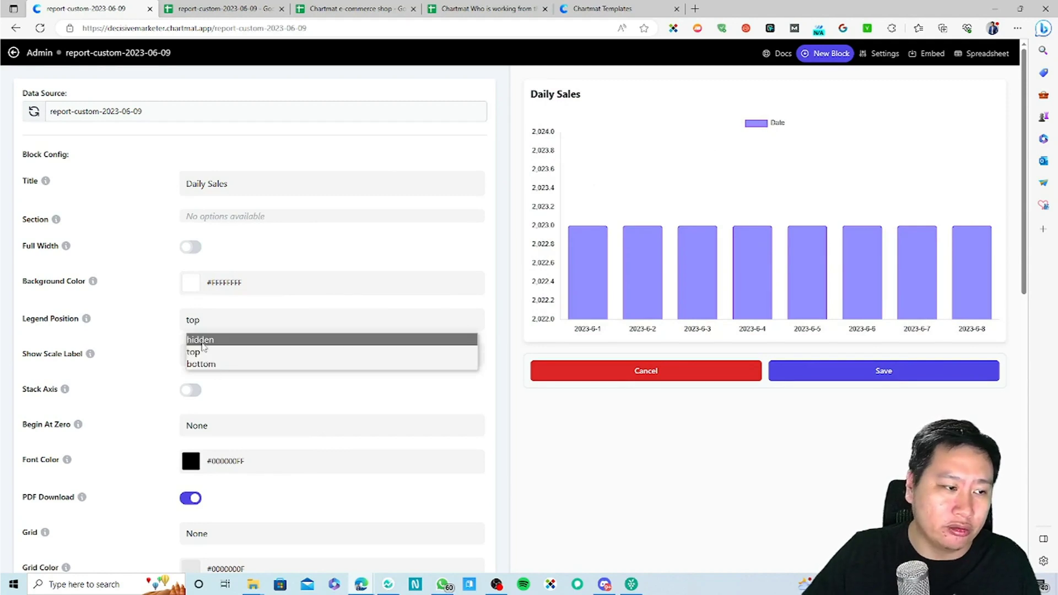
{"action": "left_click", "coordinate": [194, 340]}
{"action": "left_click", "coordinate": [198, 320]}
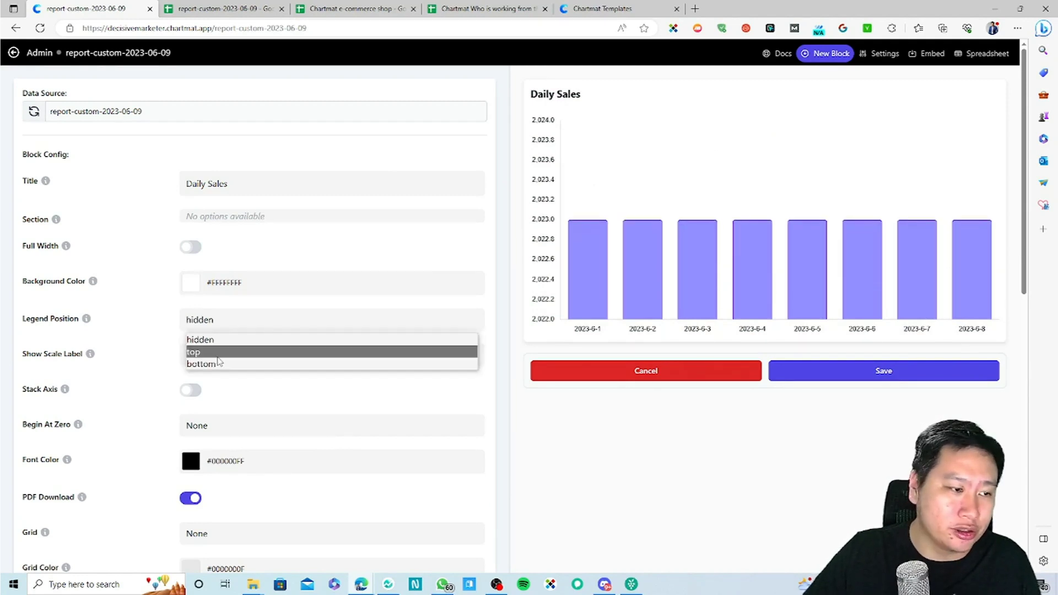
{"action": "left_click", "coordinate": [213, 364]}
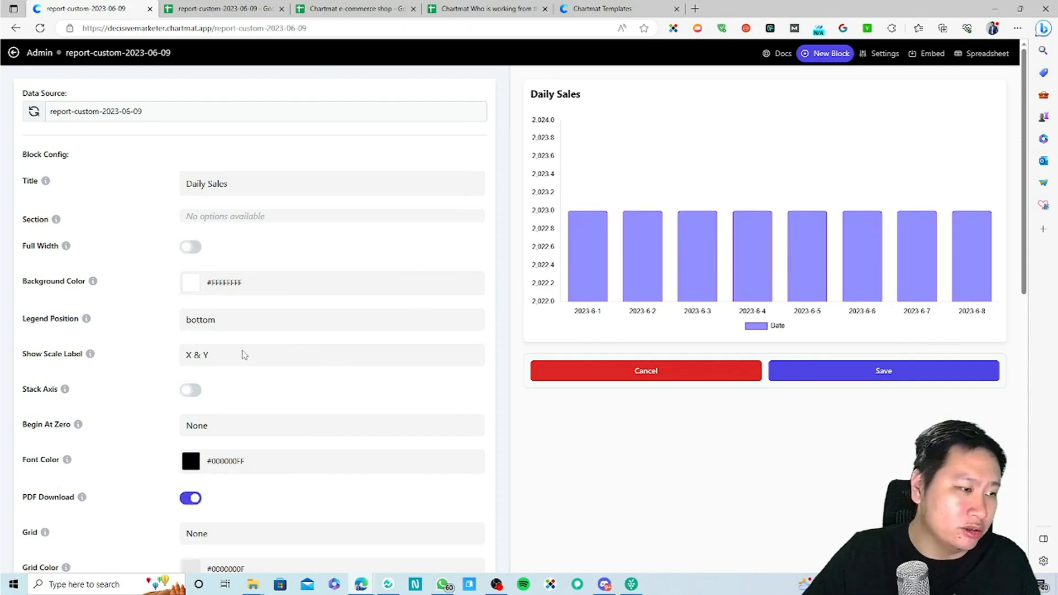
Step: Cycle the Show Scale Label options, ending with labels on both X & Y axes
{"action": "left_click", "coordinate": [245, 355]}
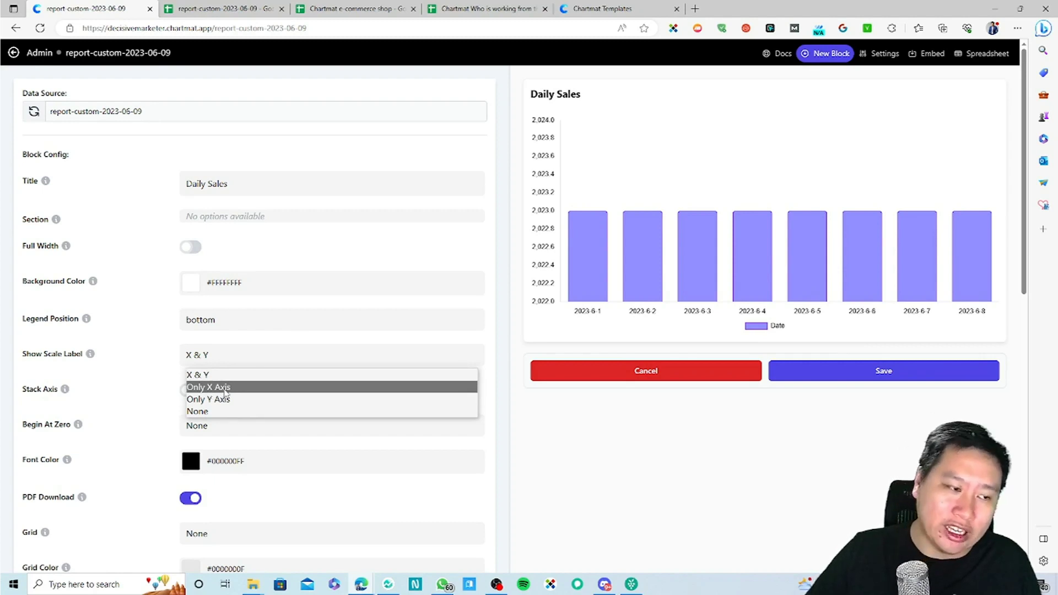
{"action": "left_click", "coordinate": [223, 411]}
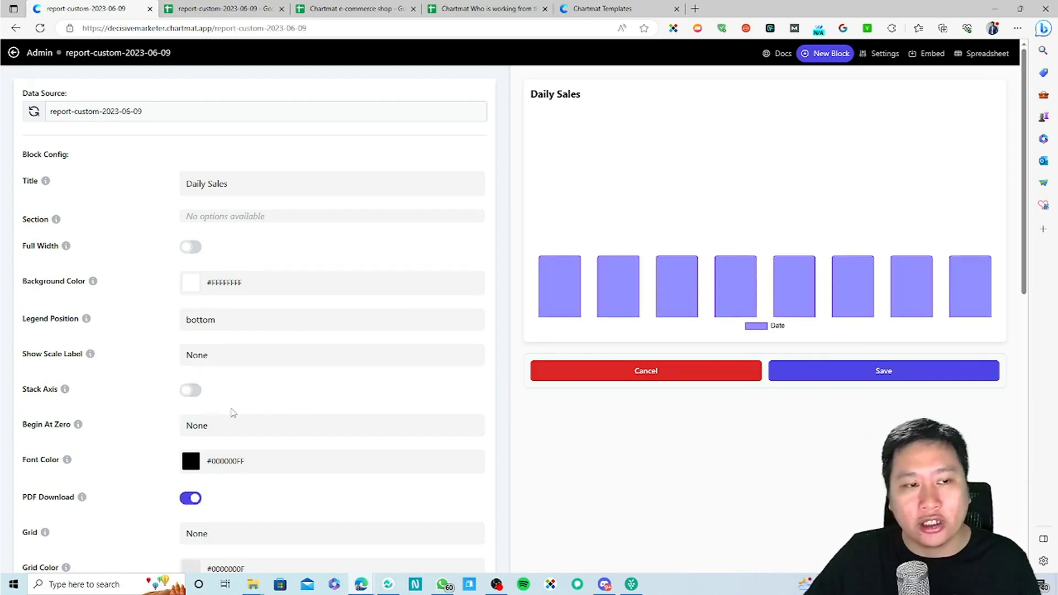
{"action": "left_click", "coordinate": [225, 361]}
{"action": "left_click", "coordinate": [215, 387]}
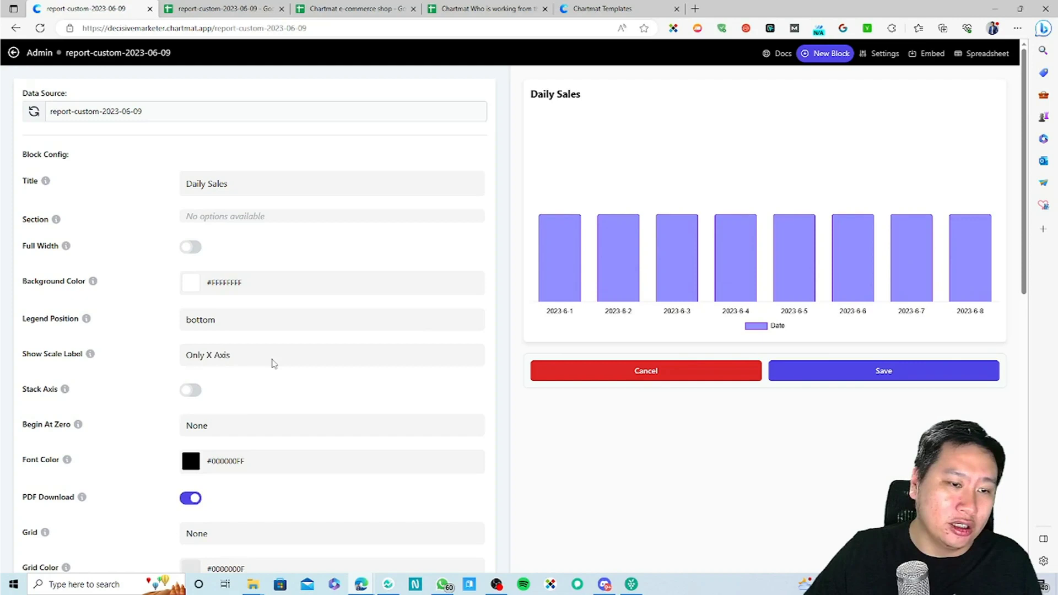
{"action": "left_click", "coordinate": [237, 364]}
{"action": "left_click", "coordinate": [222, 399]}
{"action": "left_click", "coordinate": [243, 357]}
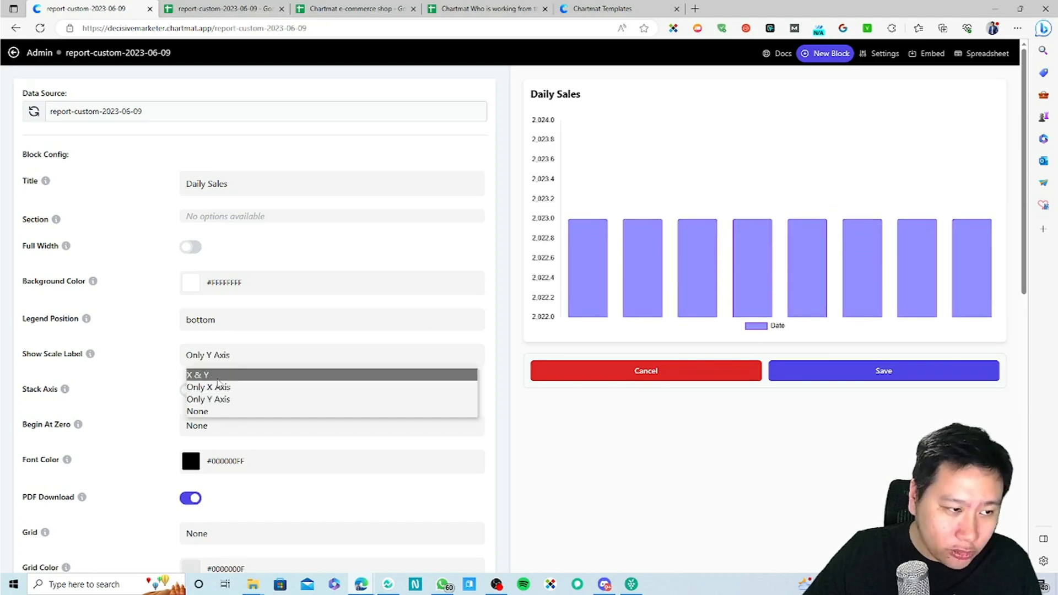
{"action": "left_click", "coordinate": [220, 374]}
Step: Toggle stacked axes and cycle Begin At Zero options, ending on None
{"action": "scroll", "coordinate": [149, 421], "scroll_direction": "down", "scroll_amount": 2}
{"action": "left_click", "coordinate": [190, 310]}
{"action": "left_click", "coordinate": [191, 311]}
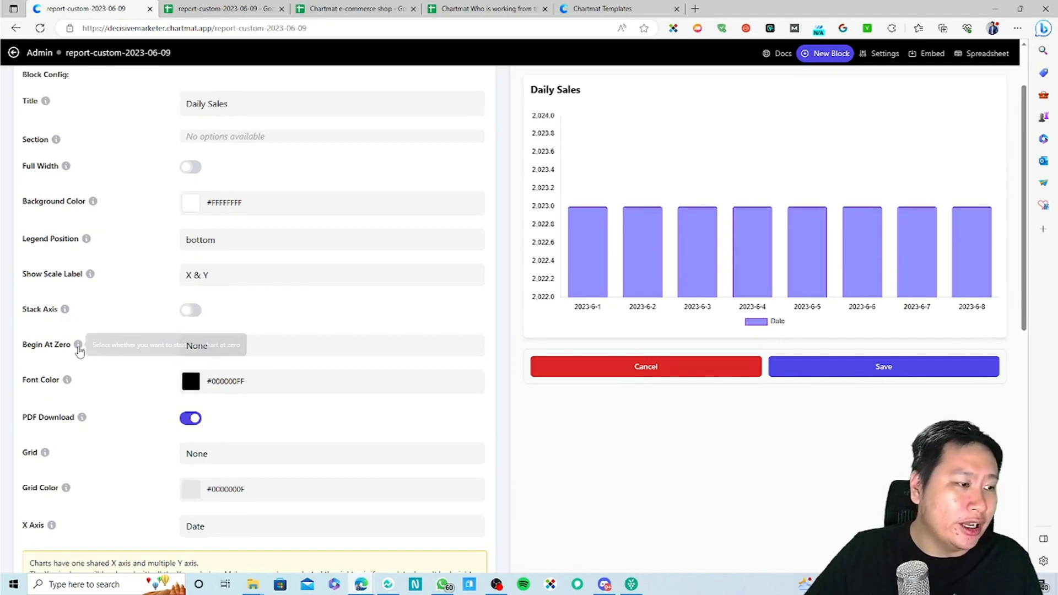
{"action": "left_click", "coordinate": [229, 345]}
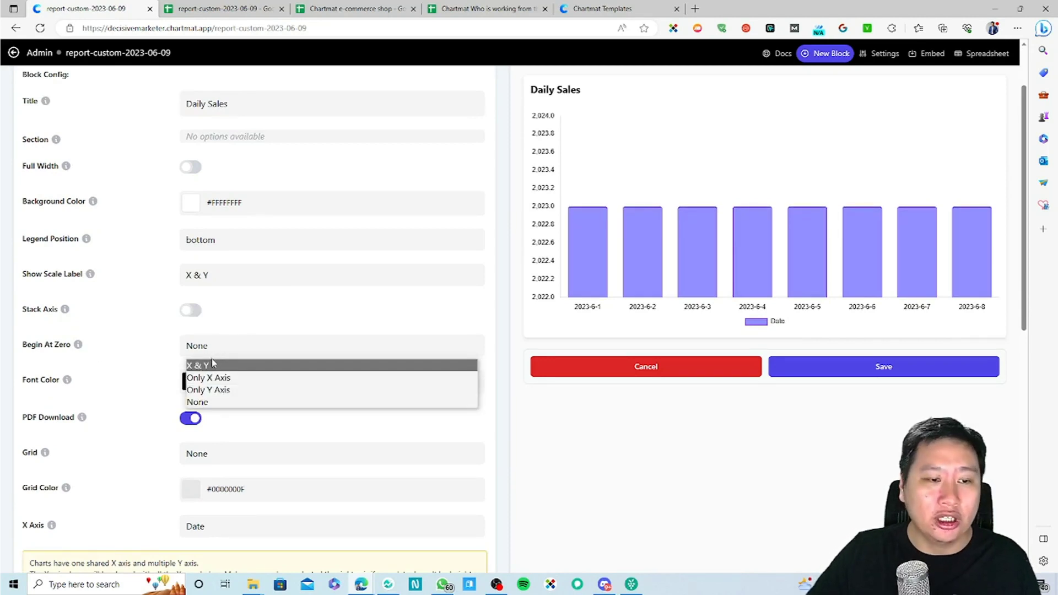
{"action": "left_click", "coordinate": [214, 390]}
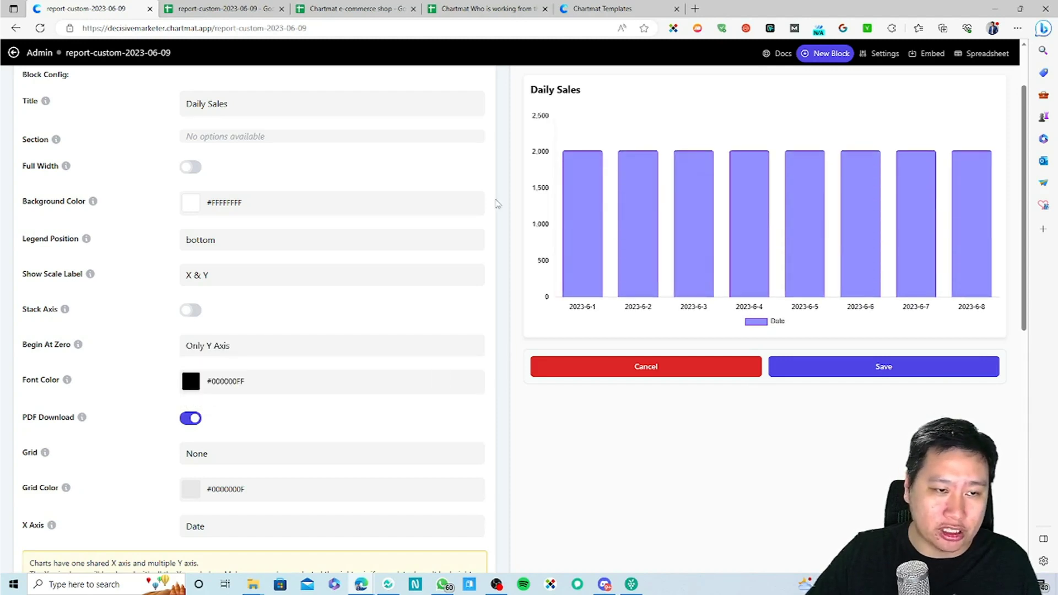
{"action": "left_click", "coordinate": [223, 346]}
{"action": "left_click", "coordinate": [215, 401]}
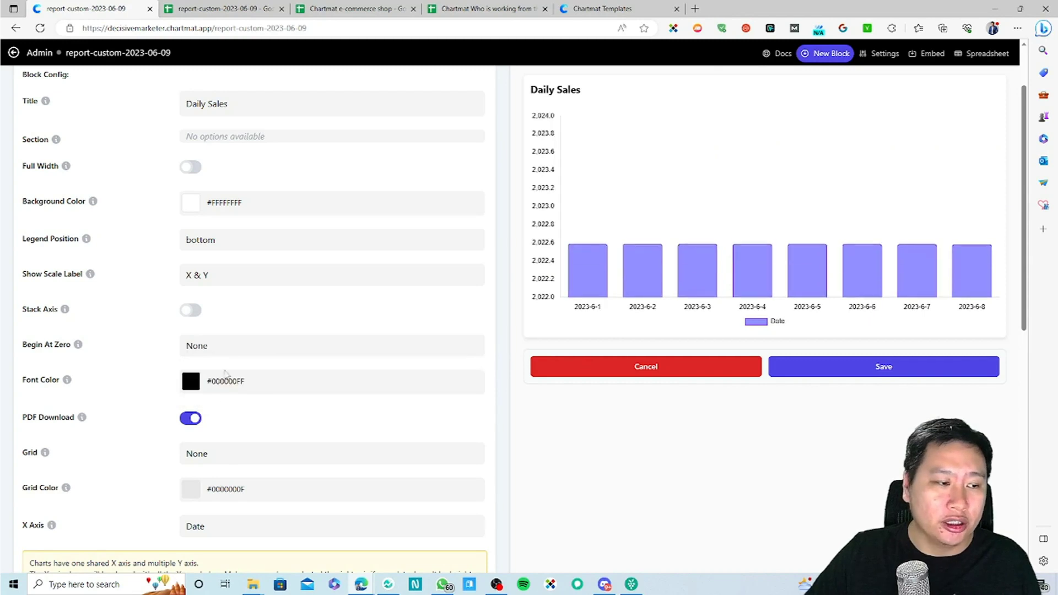
{"action": "left_click", "coordinate": [230, 346]}
{"action": "left_click", "coordinate": [220, 365]}
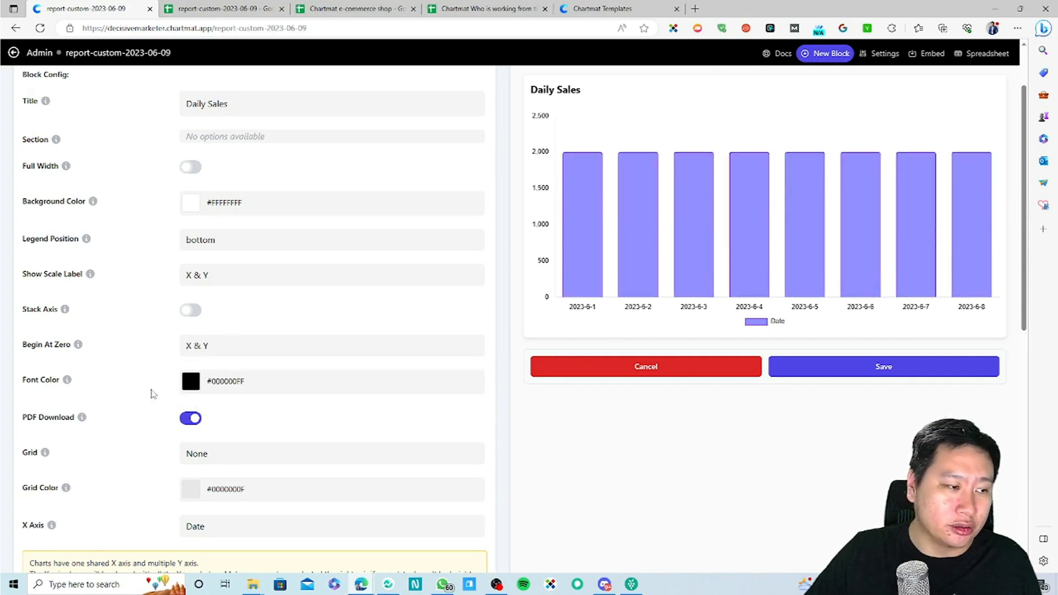
{"action": "left_click", "coordinate": [250, 352]}
{"action": "left_click", "coordinate": [197, 402]}
Step: Try grid lines on Only X Axis, then set Grid to None
{"action": "scroll", "coordinate": [130, 408], "scroll_direction": "down", "scroll_amount": 3}
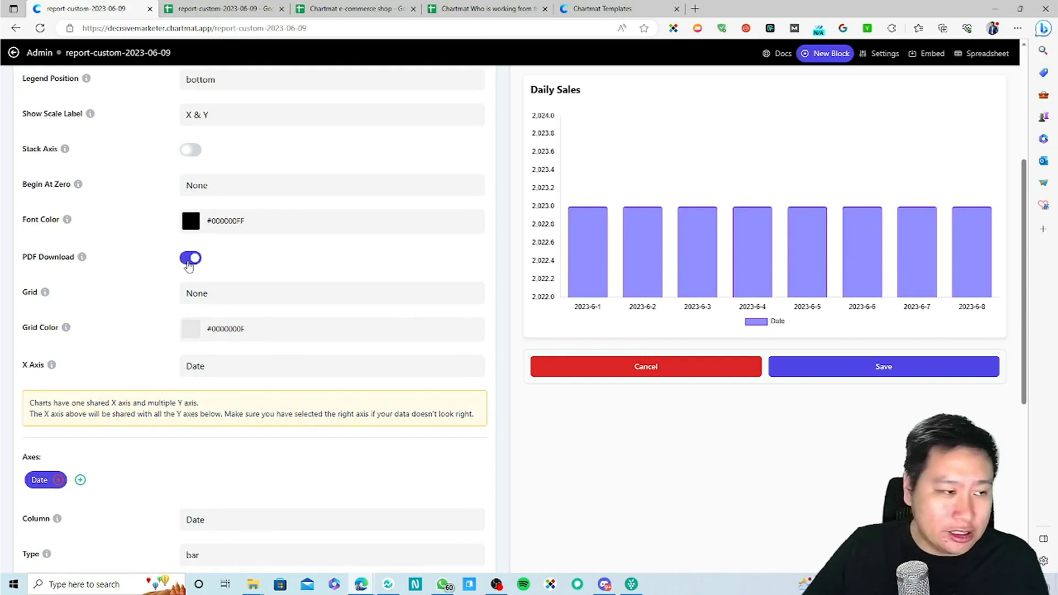
{"action": "mouse_move", "coordinate": [83, 259]}
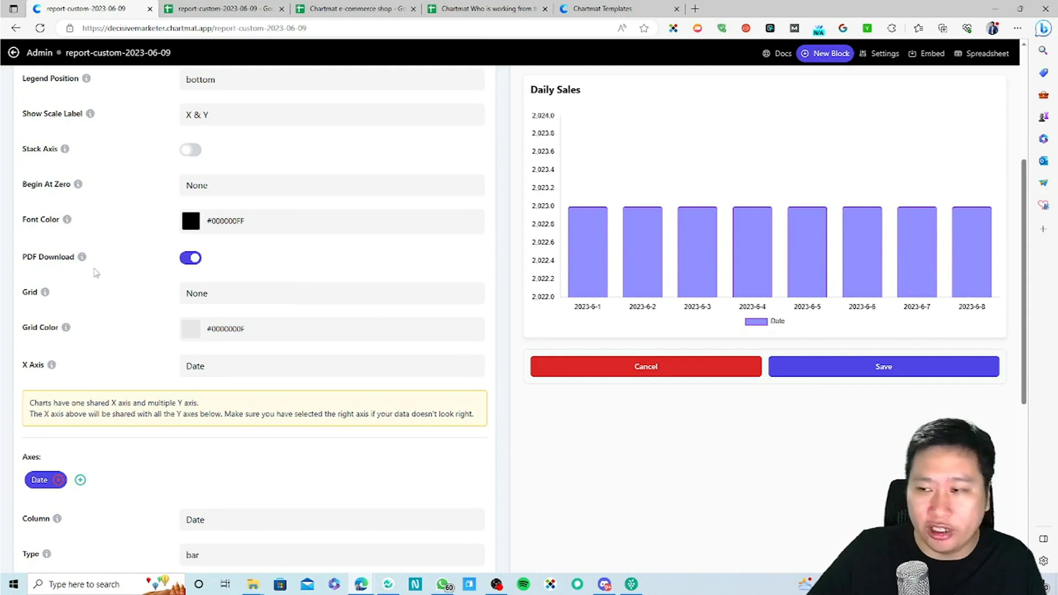
{"action": "left_click", "coordinate": [227, 299]}
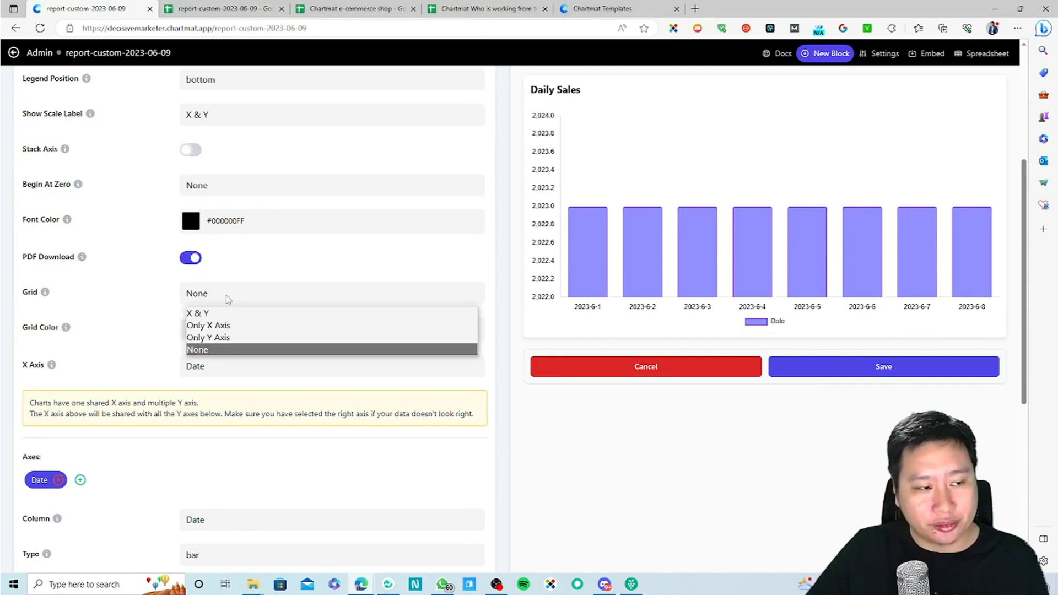
{"action": "left_click", "coordinate": [116, 314]}
{"action": "left_click", "coordinate": [210, 301]}
{"action": "left_click", "coordinate": [208, 323]}
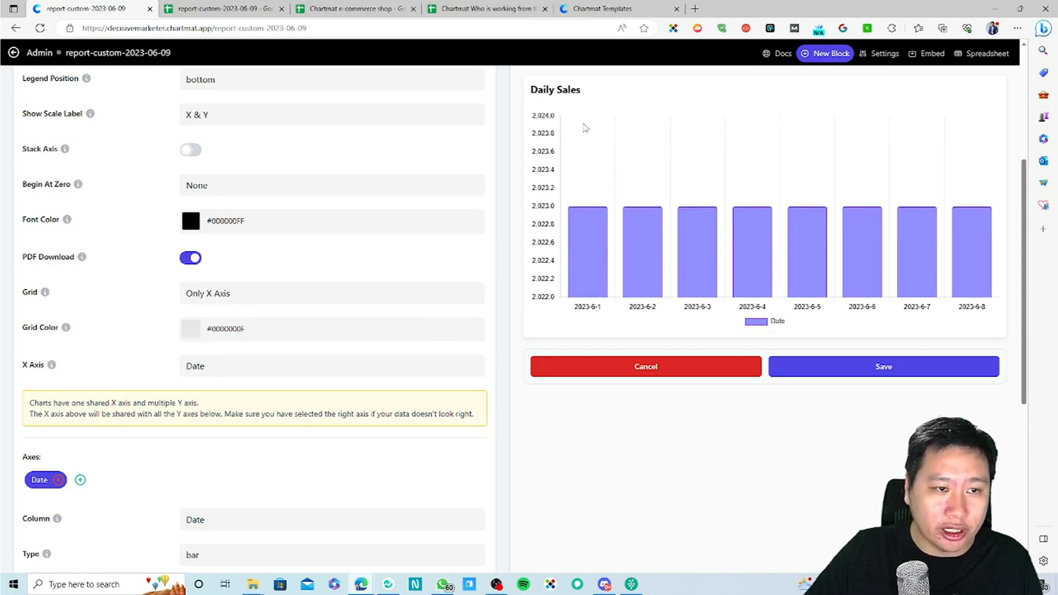
{"action": "left_click", "coordinate": [195, 300]}
{"action": "left_click", "coordinate": [205, 354]}
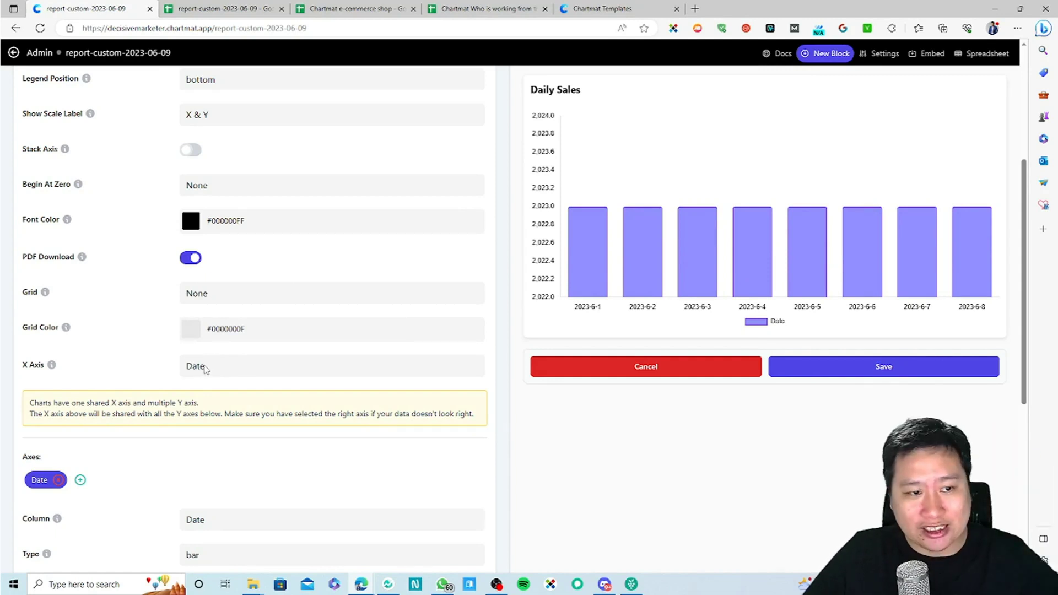
Step: Try Date and Gross sales amount on the X axis, settling on Net sales amount
{"action": "left_click", "coordinate": [205, 368]}
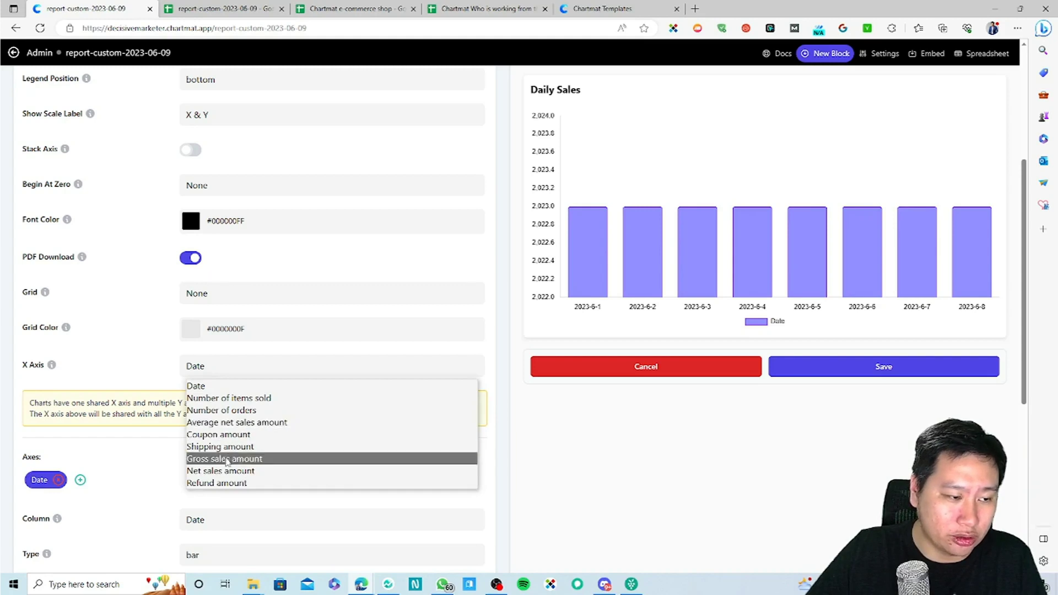
{"action": "left_click", "coordinate": [219, 472]}
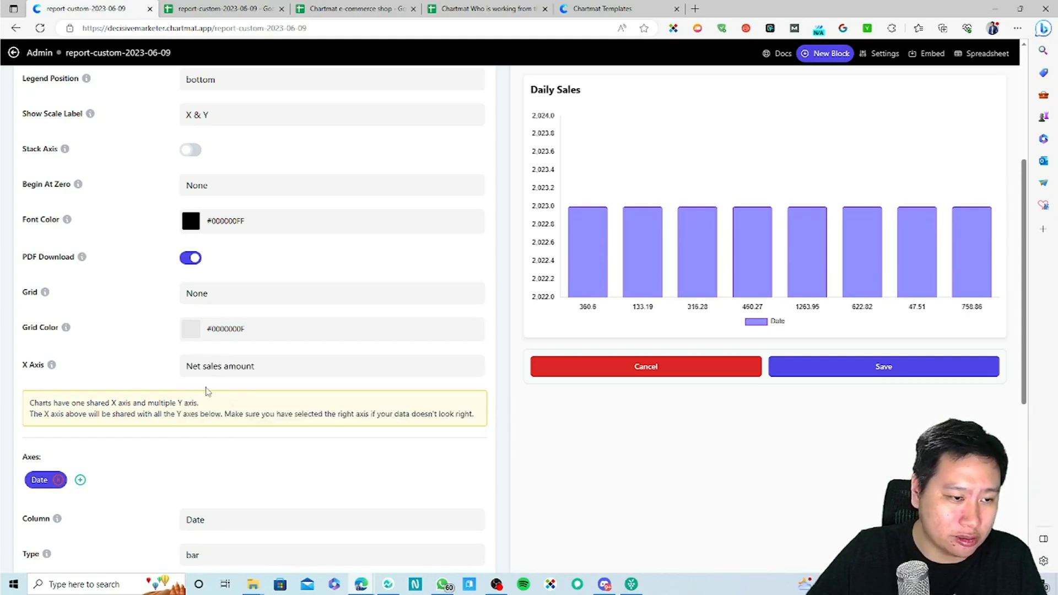
{"action": "left_click", "coordinate": [208, 373]}
{"action": "left_click", "coordinate": [221, 386]}
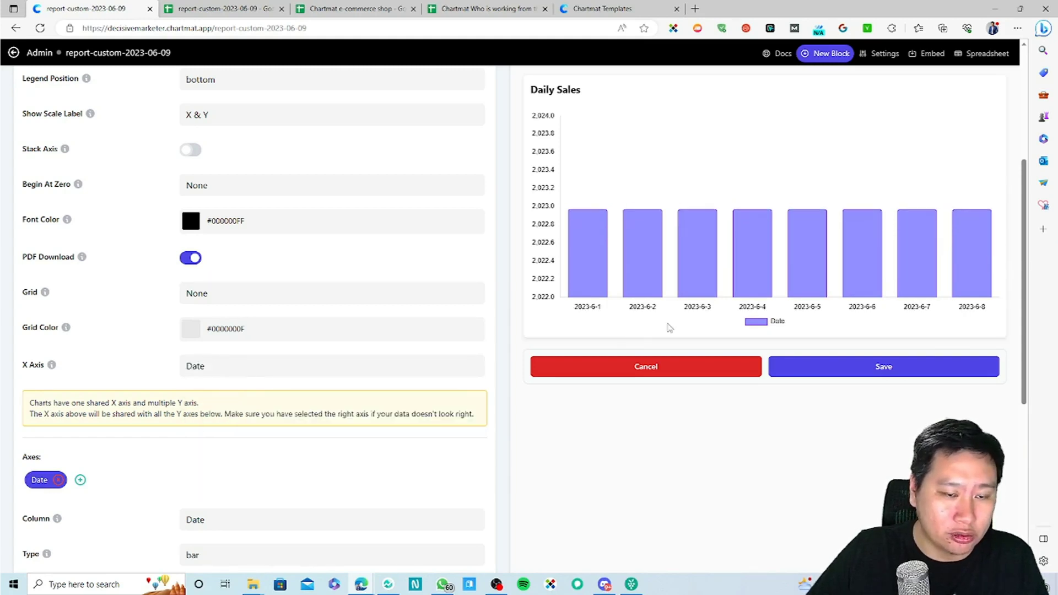
{"action": "left_click", "coordinate": [232, 374]}
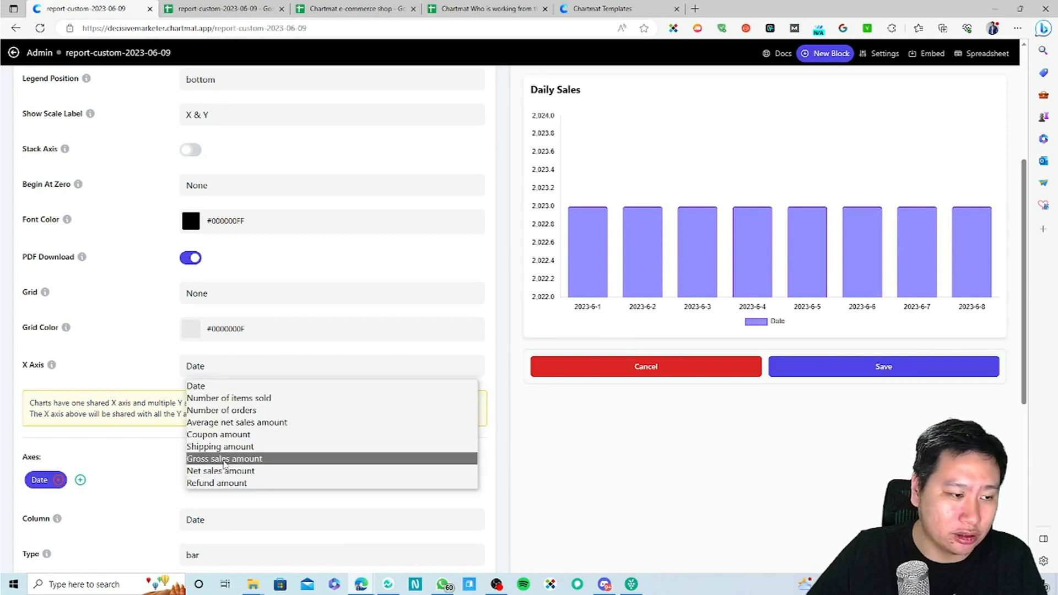
{"action": "left_click", "coordinate": [221, 458]}
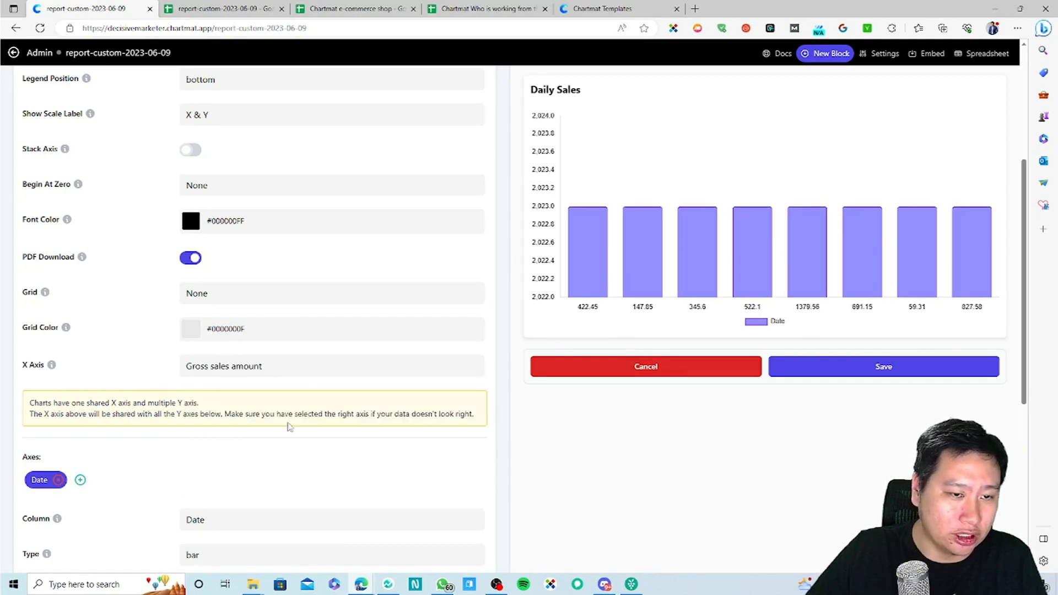
{"action": "left_click", "coordinate": [310, 372]}
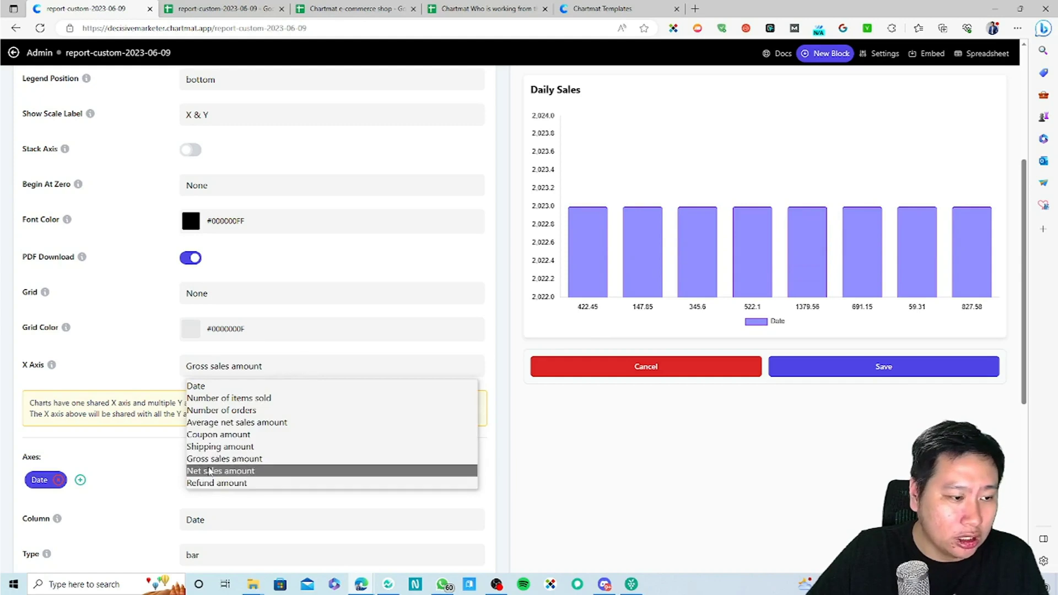
{"action": "left_click", "coordinate": [219, 471]}
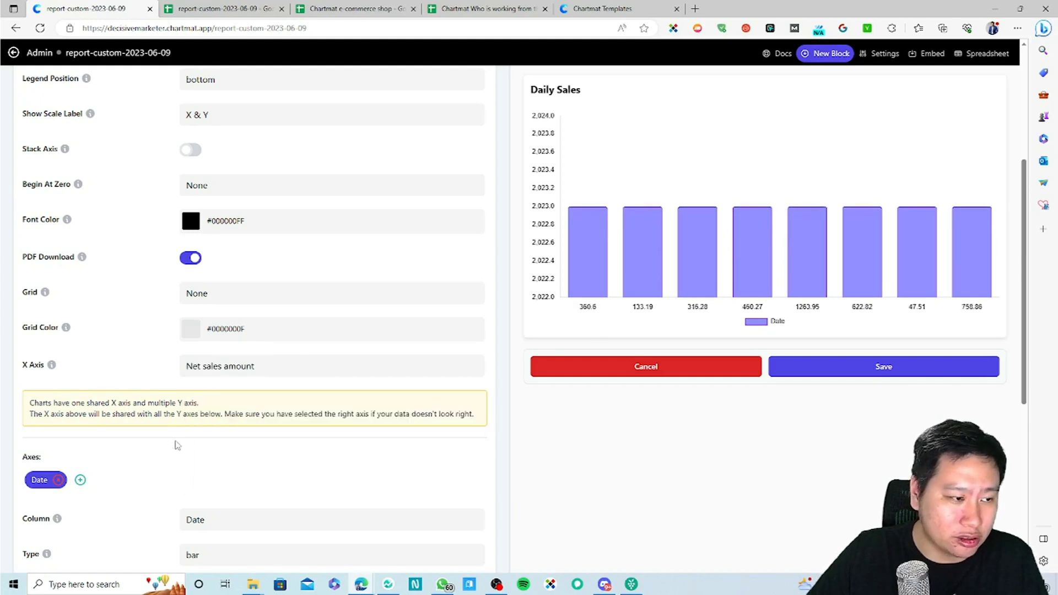
{"action": "scroll", "coordinate": [144, 441], "scroll_direction": "down", "scroll_amount": 4}
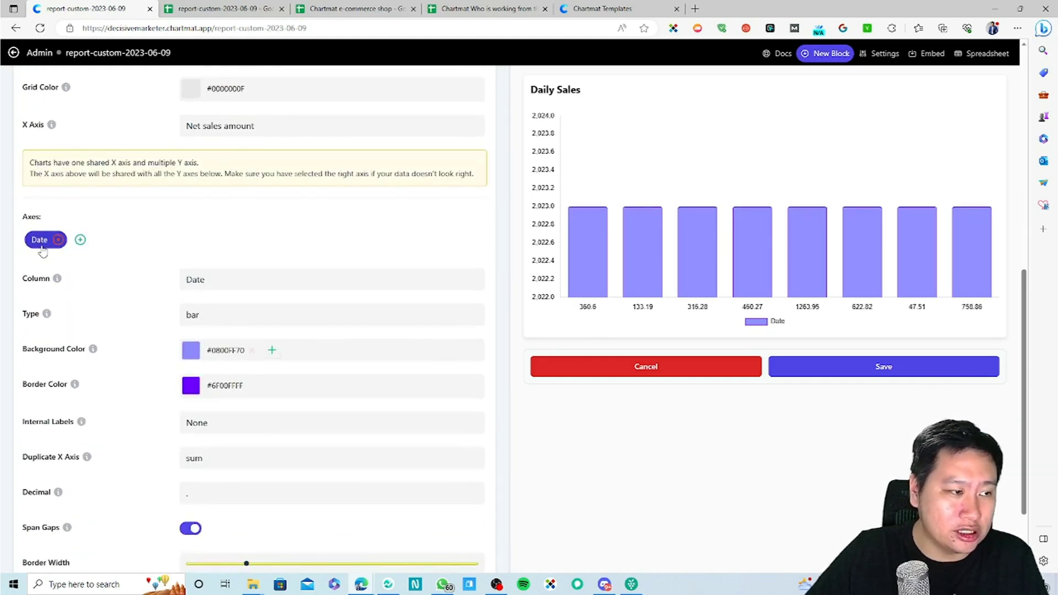
Step: Plot Net sales amount as the series, trying line and then vertical bar types
{"action": "left_click", "coordinate": [240, 288]}
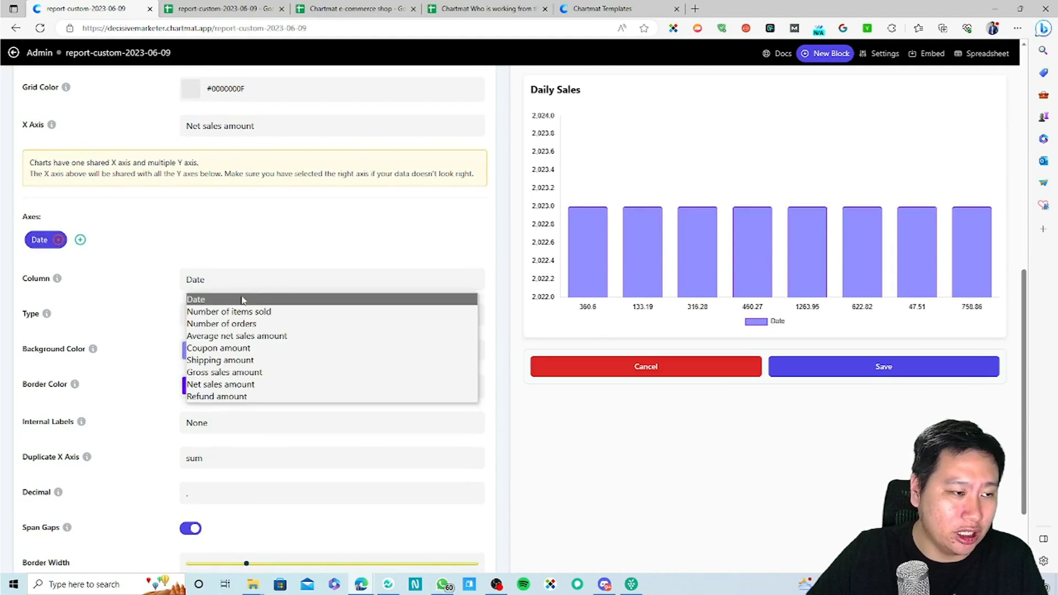
{"action": "left_click", "coordinate": [221, 384]}
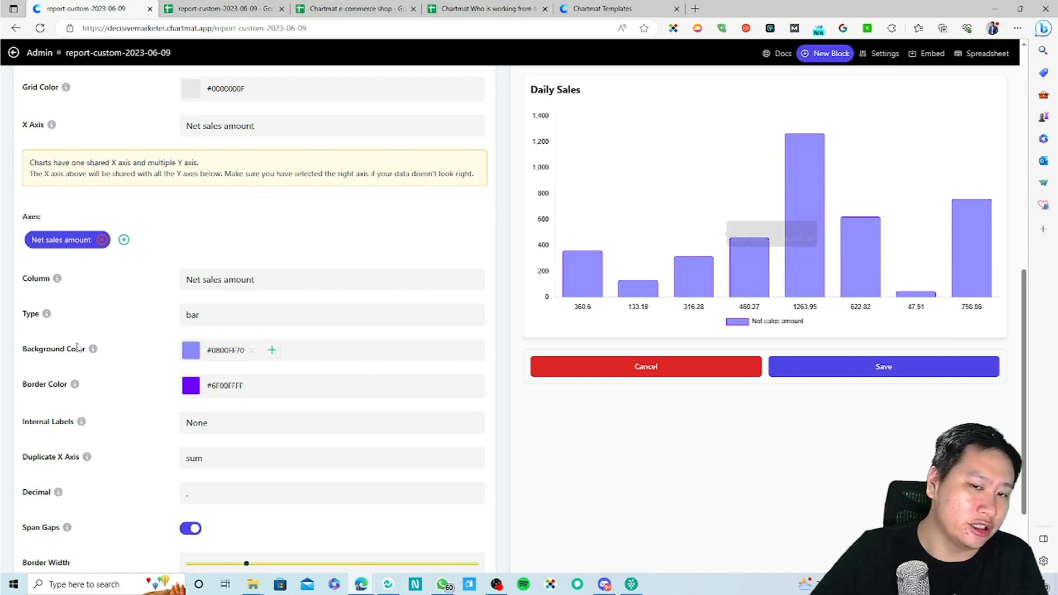
{"action": "left_click", "coordinate": [215, 319]}
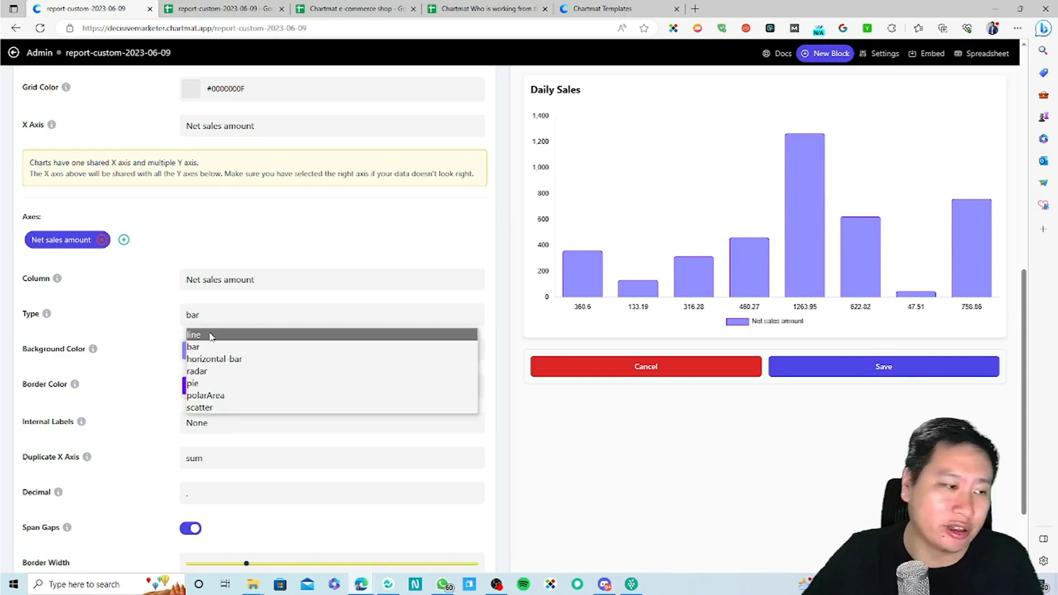
{"action": "left_click", "coordinate": [194, 334]}
{"action": "left_click", "coordinate": [215, 316]}
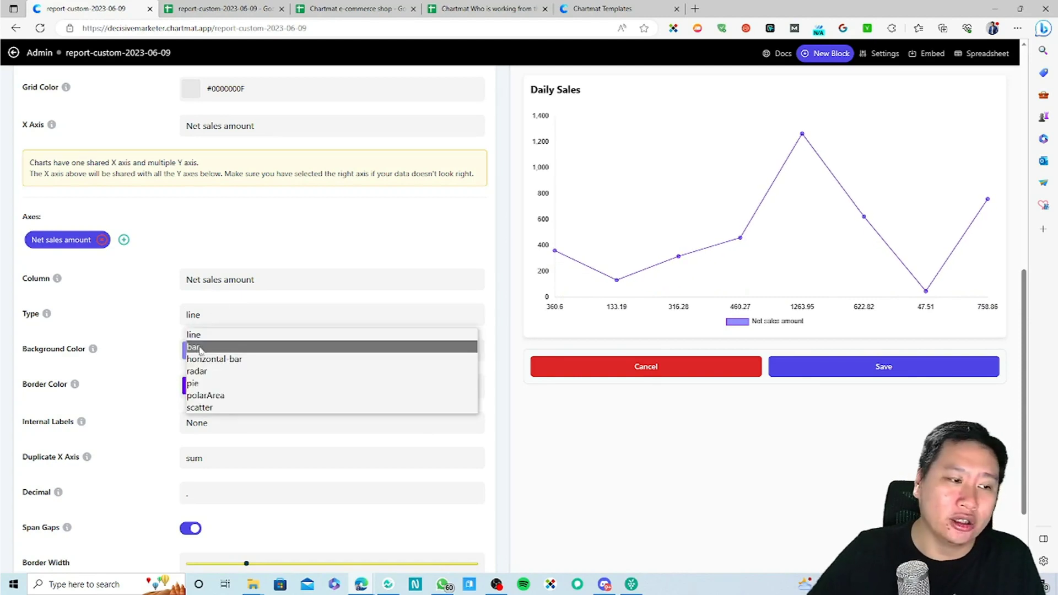
{"action": "left_click", "coordinate": [204, 347]}
Step: Try horizontal bar, radar, pie, polar area and scatter types, then settle on vertical bars
{"action": "left_click", "coordinate": [210, 322]}
{"action": "left_click", "coordinate": [205, 360]}
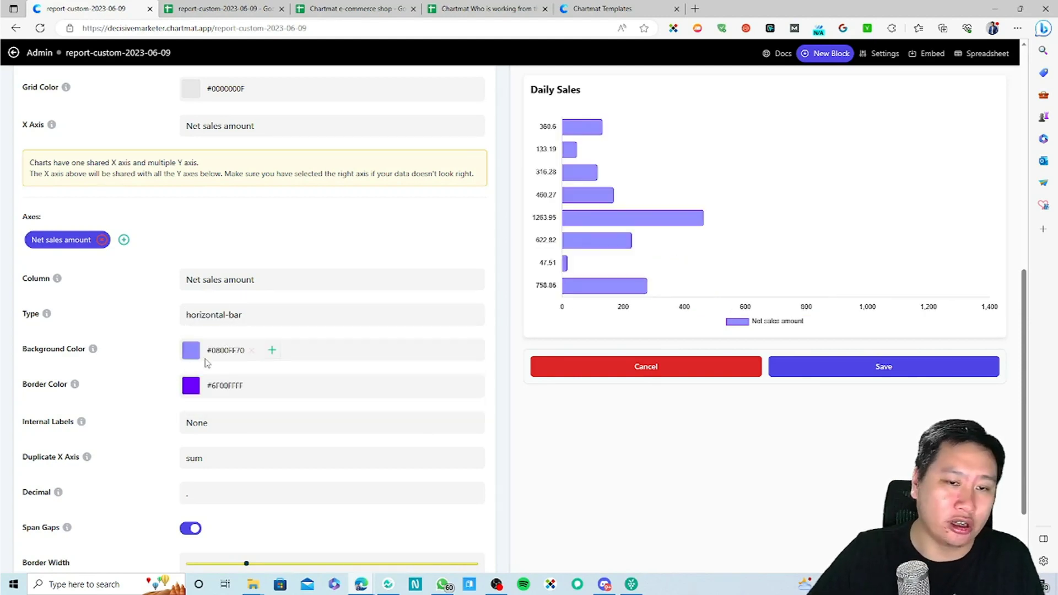
{"action": "left_click", "coordinate": [218, 318]}
{"action": "left_click", "coordinate": [210, 371]}
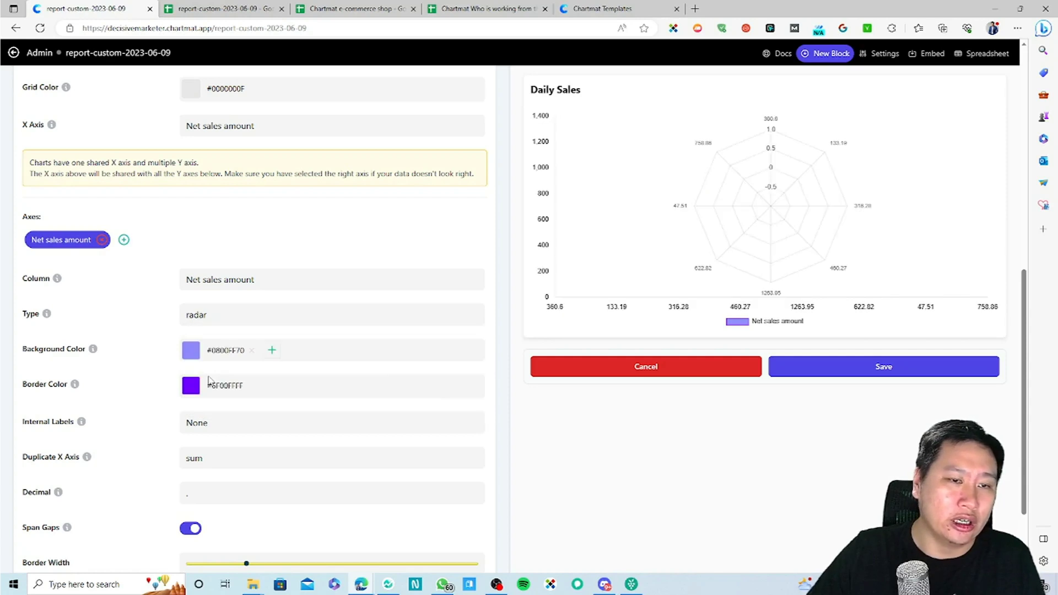
{"action": "left_click", "coordinate": [251, 324]}
{"action": "left_click", "coordinate": [202, 383]}
{"action": "left_click", "coordinate": [235, 324]}
{"action": "left_click", "coordinate": [196, 394]}
{"action": "left_click", "coordinate": [232, 314]}
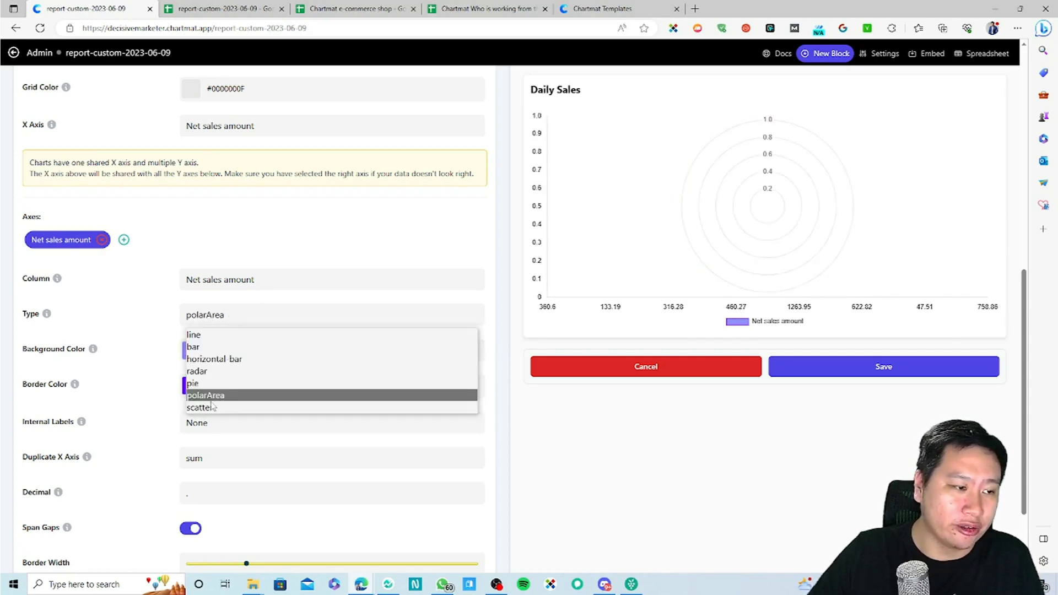
{"action": "left_click", "coordinate": [212, 406]}
{"action": "left_click", "coordinate": [235, 315]}
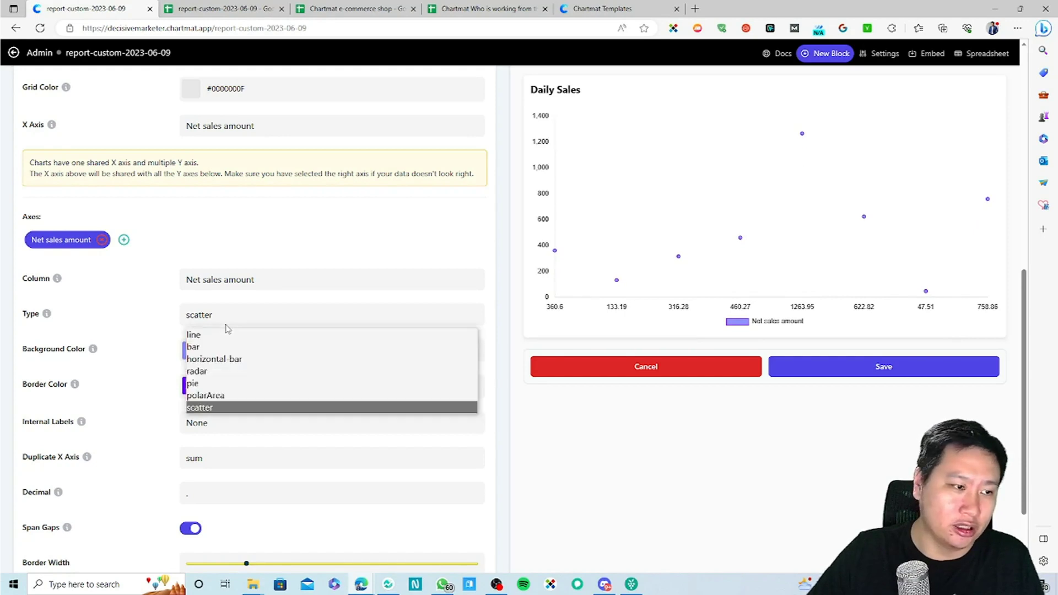
{"action": "left_click", "coordinate": [216, 348]}
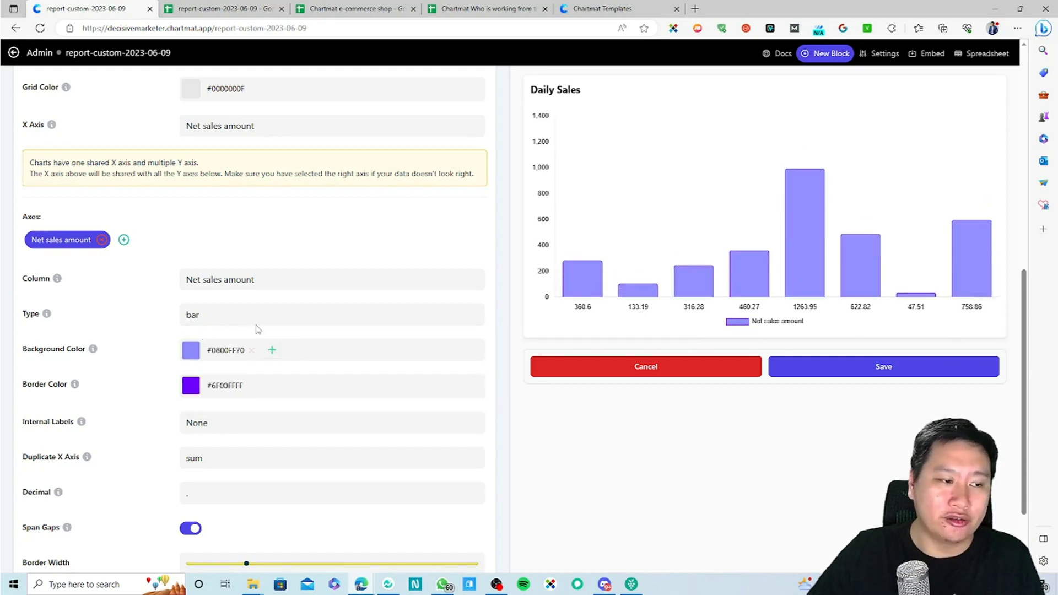
Step: Add a second series using Date, trying it as a line and horizontal bars
{"action": "left_click", "coordinate": [125, 240]}
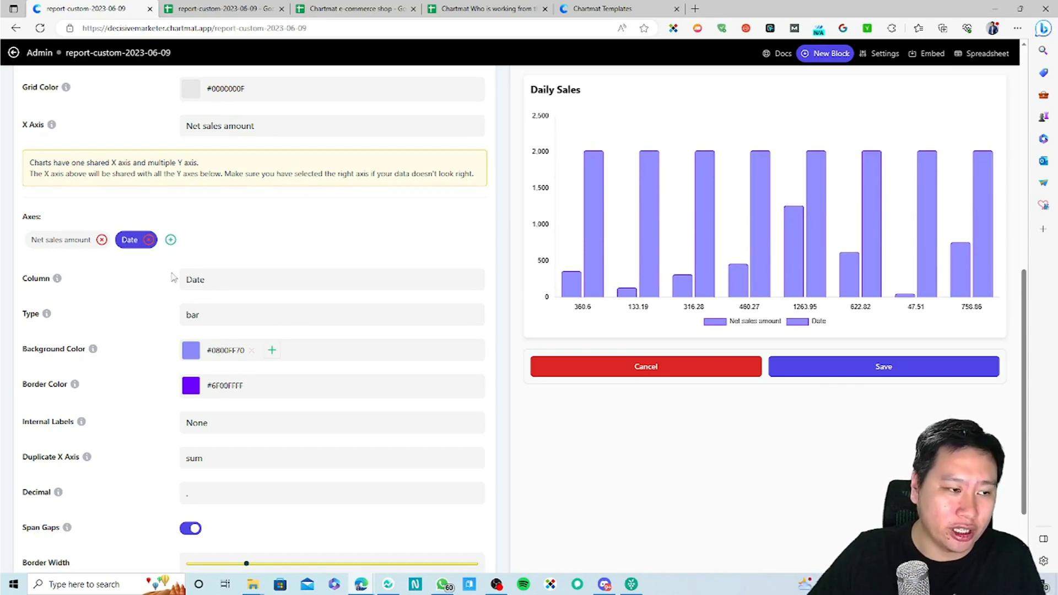
{"action": "left_click", "coordinate": [238, 284]}
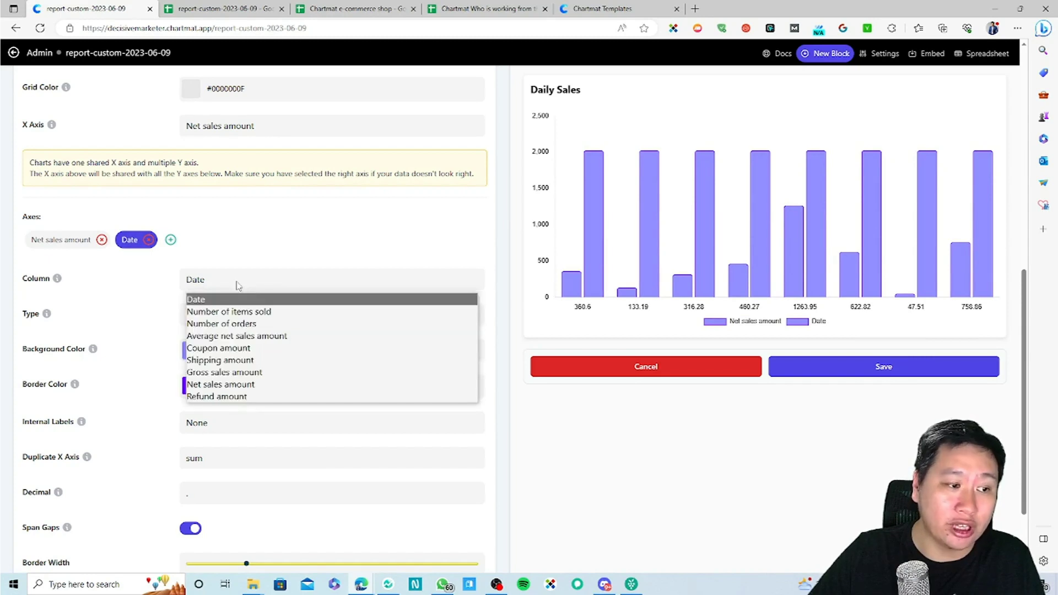
{"action": "left_click", "coordinate": [229, 299]}
{"action": "left_click", "coordinate": [209, 316]}
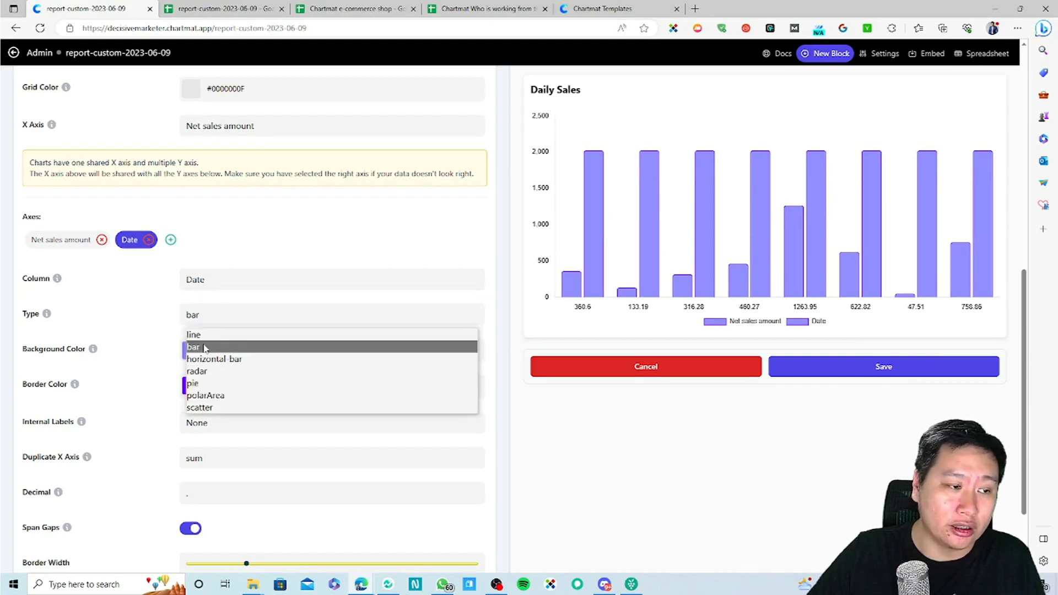
{"action": "left_click", "coordinate": [245, 334]}
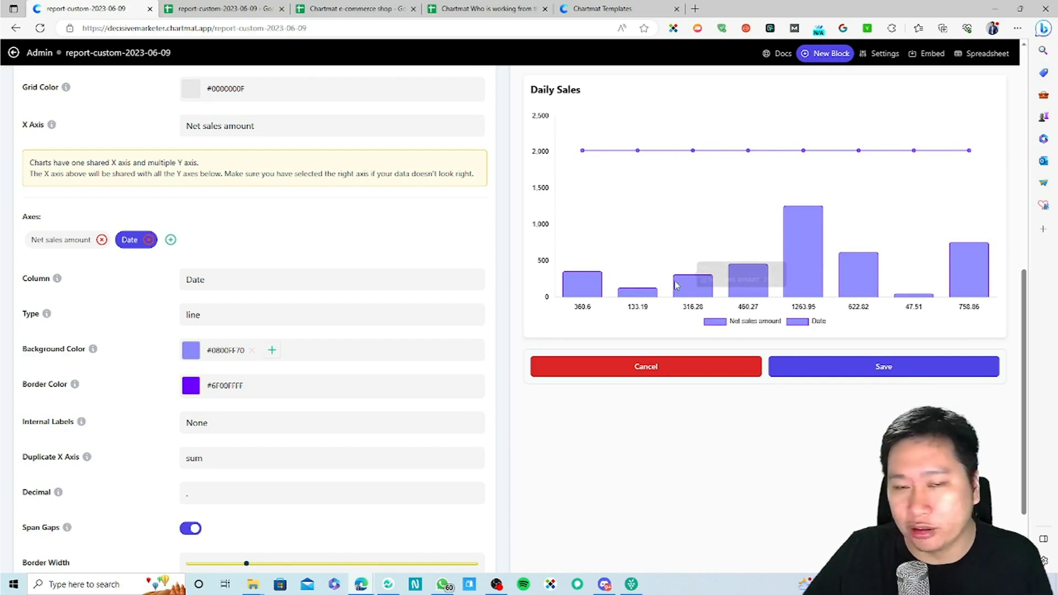
{"action": "left_click", "coordinate": [237, 323]}
{"action": "left_click", "coordinate": [234, 359]}
Step: Try the Date series as radar, vertical bars, pie and horizontal bars
{"action": "left_click", "coordinate": [240, 326]}
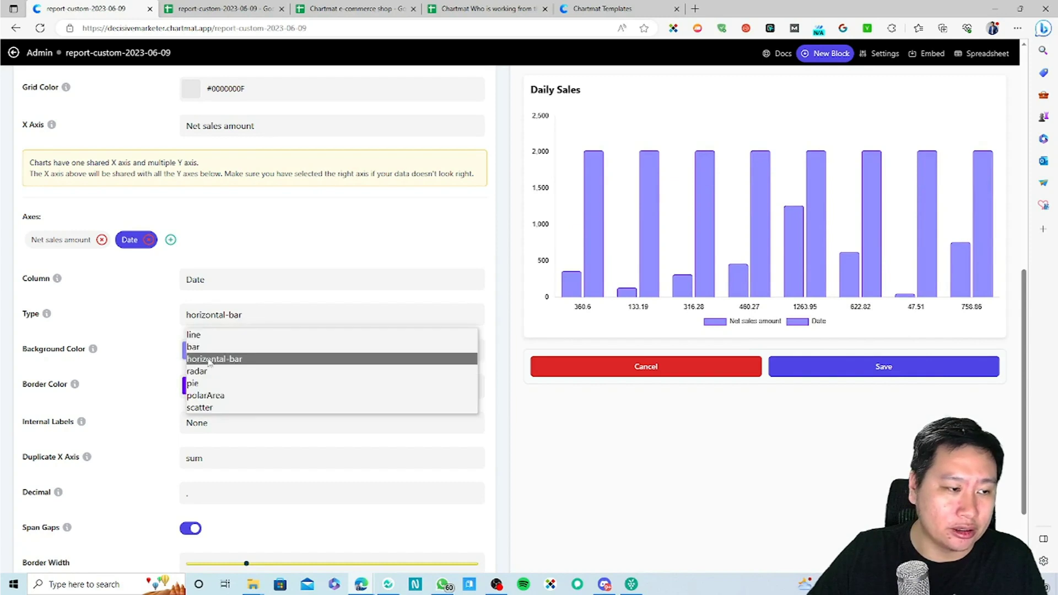
{"action": "left_click", "coordinate": [210, 371]}
{"action": "left_click", "coordinate": [210, 322]}
{"action": "left_click", "coordinate": [208, 347]}
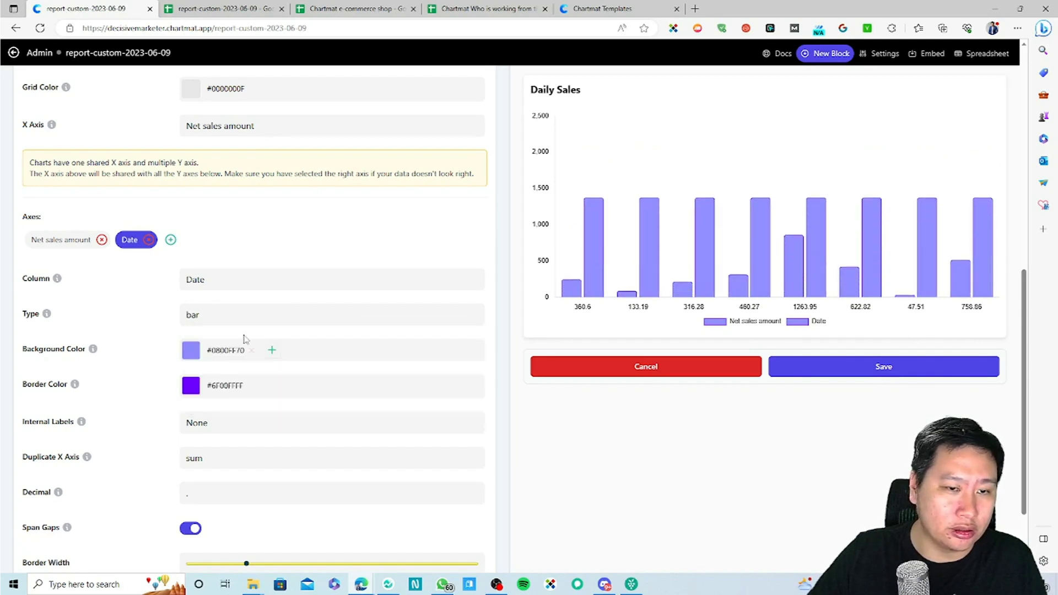
{"action": "left_click", "coordinate": [237, 318]}
{"action": "left_click", "coordinate": [220, 384]}
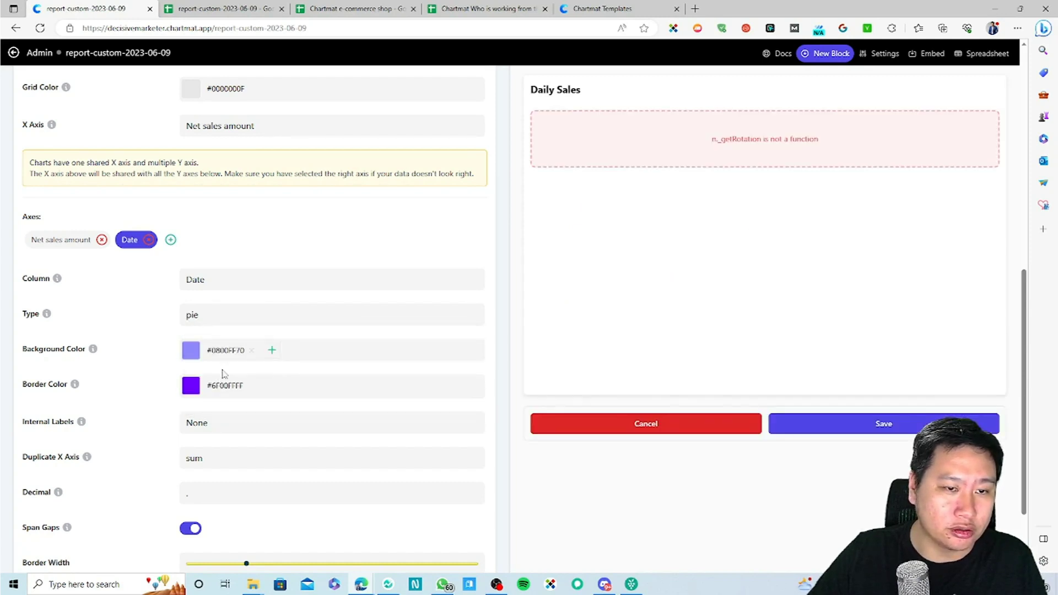
{"action": "left_click", "coordinate": [248, 322]}
{"action": "left_click", "coordinate": [223, 358]}
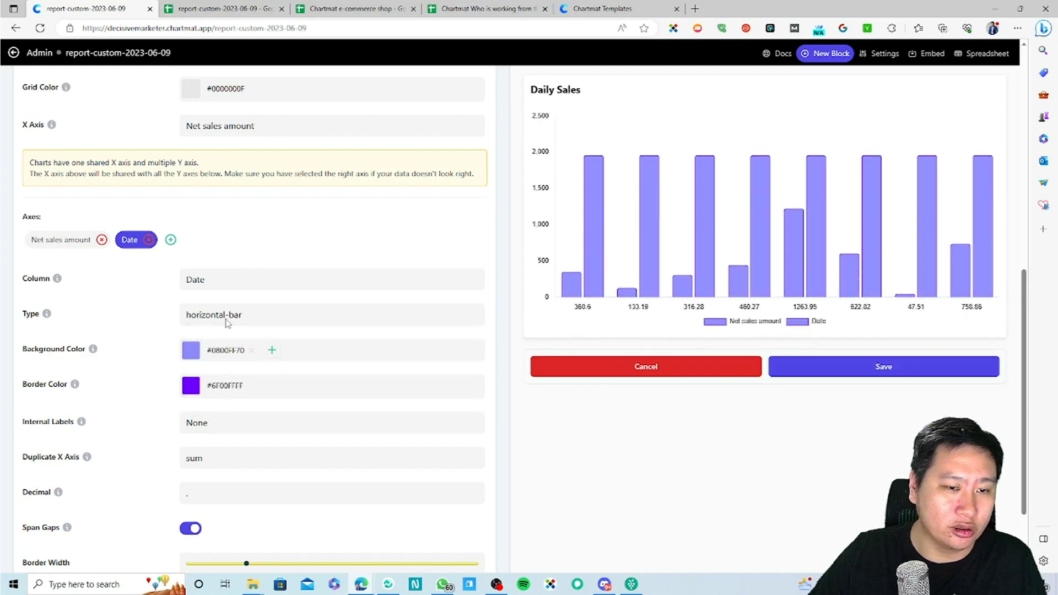
Step: Preview radar and scatter types, return to bars, and remove the Date series
{"action": "left_click", "coordinate": [223, 323]}
{"action": "left_click", "coordinate": [209, 371]}
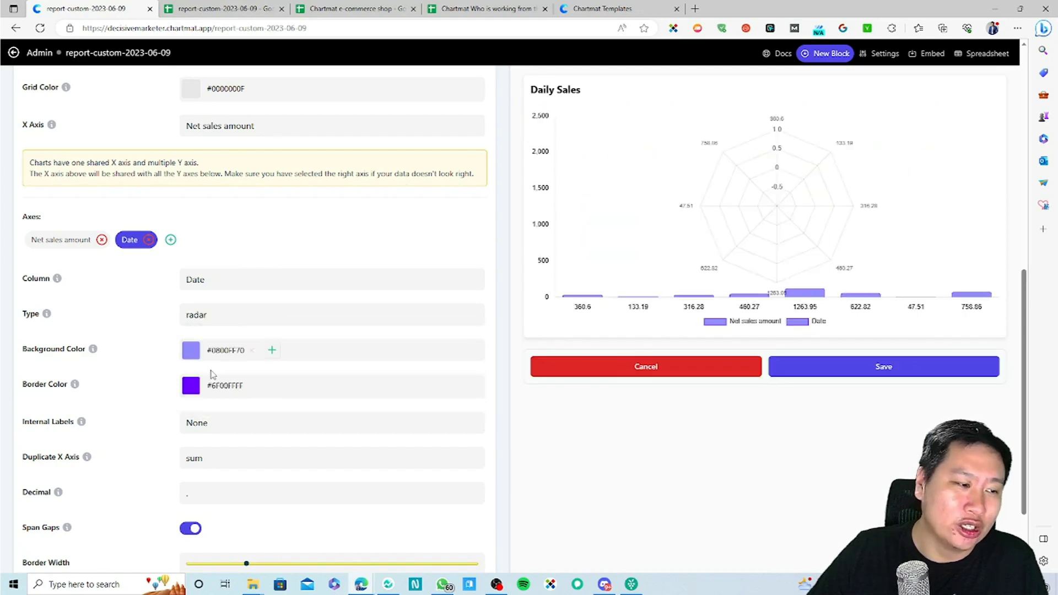
{"action": "left_click", "coordinate": [247, 314]}
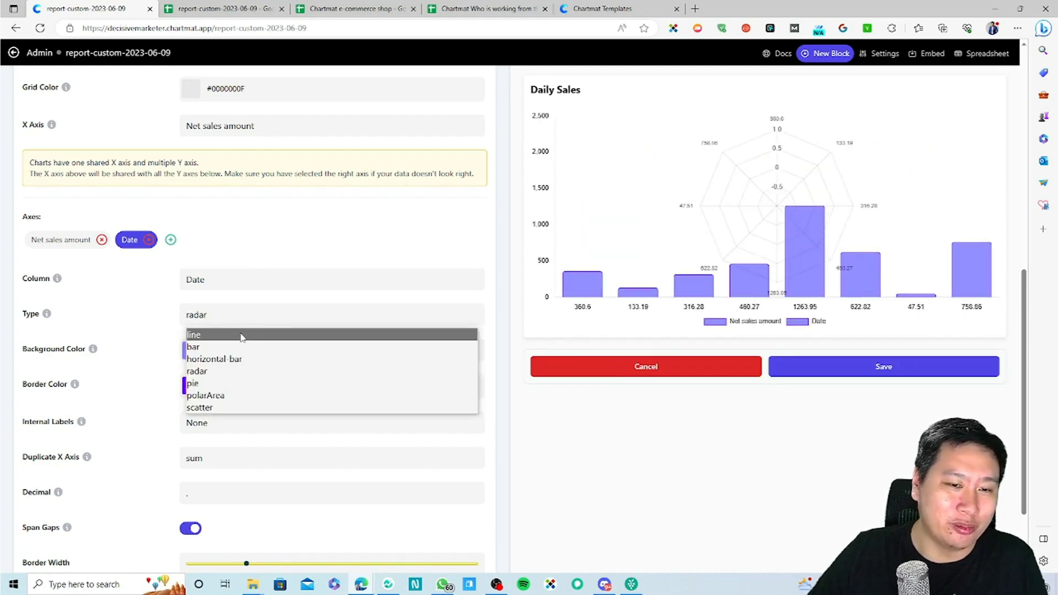
{"action": "left_click", "coordinate": [216, 408]}
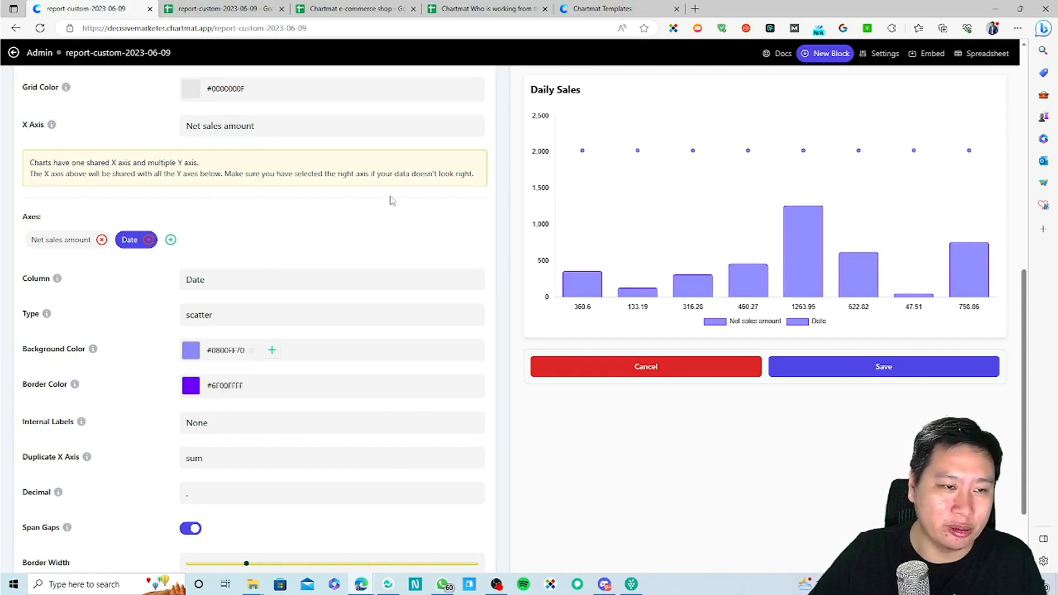
{"action": "left_click", "coordinate": [230, 316]}
{"action": "left_click", "coordinate": [207, 346]}
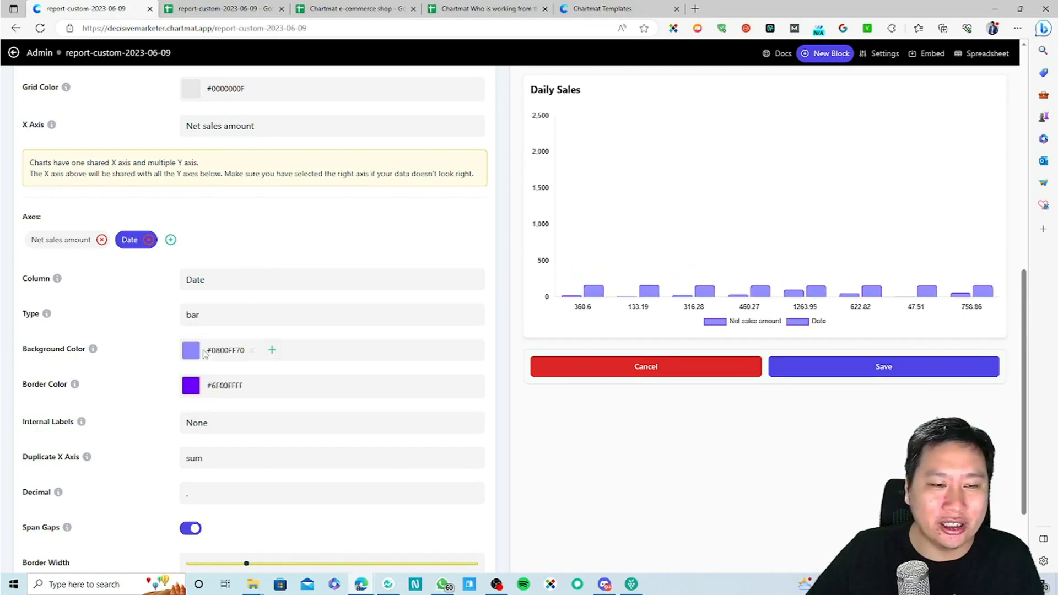
{"action": "left_click", "coordinate": [148, 239]}
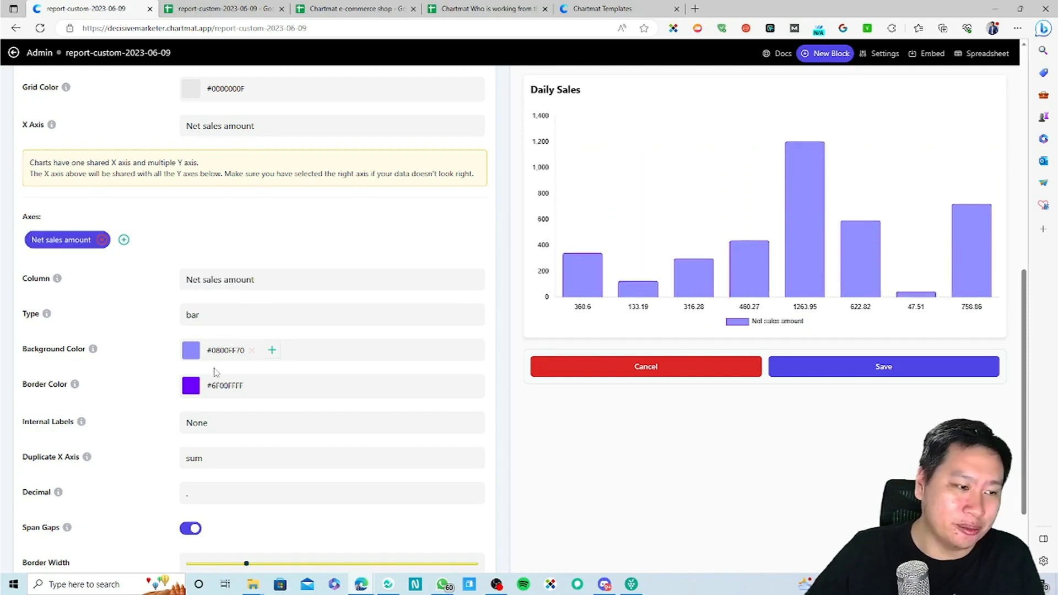
Step: Set Internal Labels to Value so bars show amounts like 1263.95, after trying Name
{"action": "scroll", "coordinate": [198, 373], "scroll_direction": "down", "scroll_amount": 2}
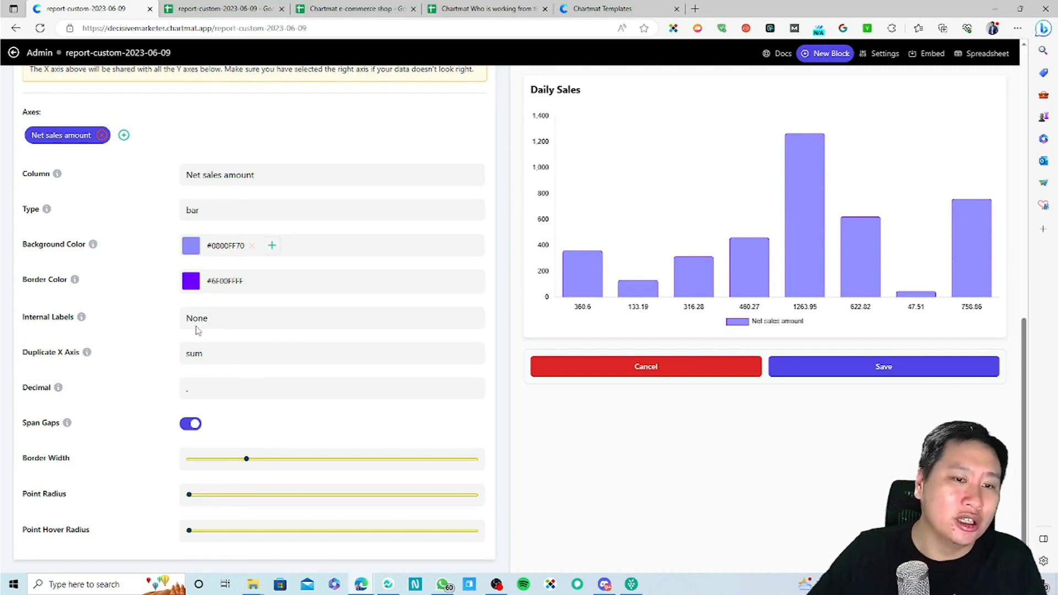
{"action": "left_click", "coordinate": [239, 319]}
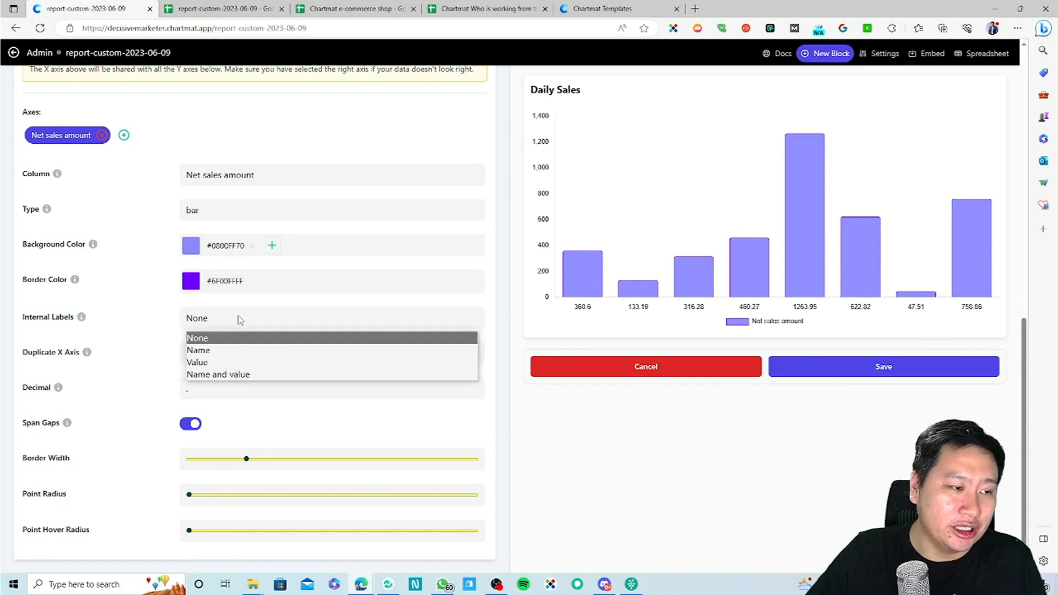
{"action": "left_click", "coordinate": [215, 351]}
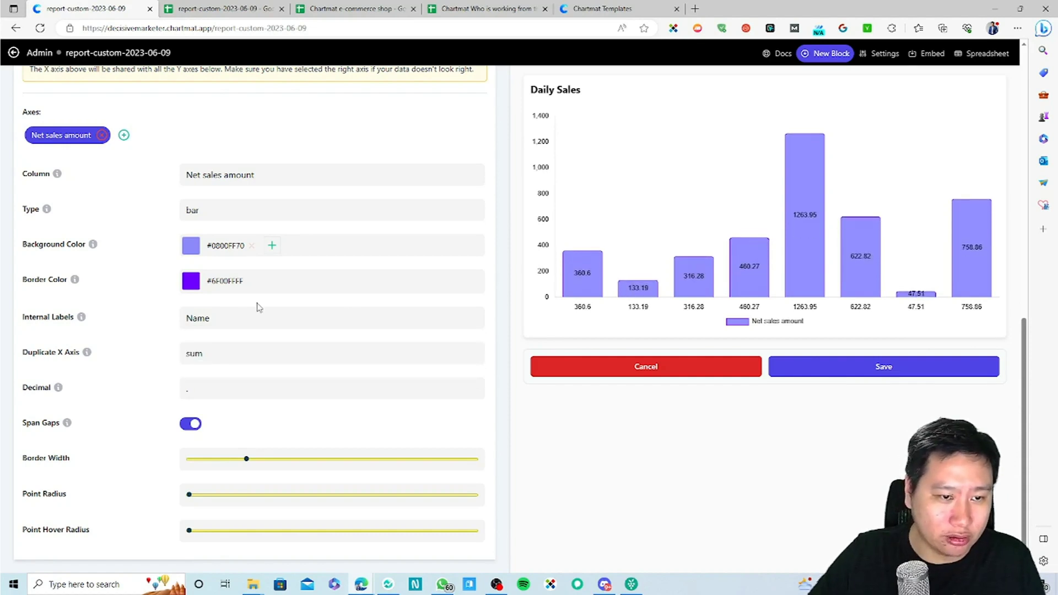
{"action": "left_click", "coordinate": [221, 317]}
{"action": "left_click", "coordinate": [212, 366]}
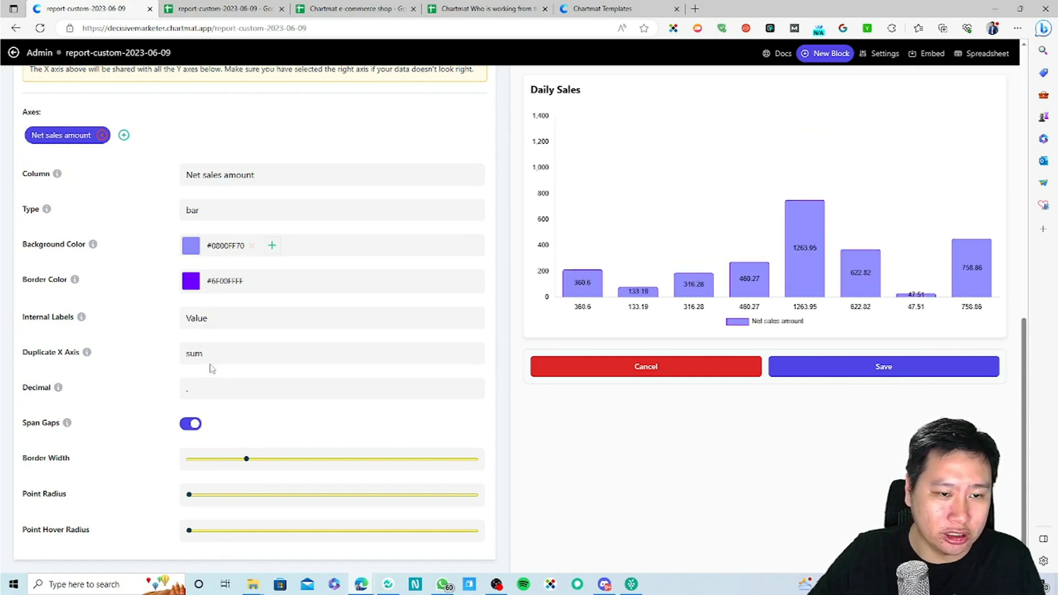
{"action": "left_click", "coordinate": [222, 319]}
{"action": "left_click", "coordinate": [652, 329]}
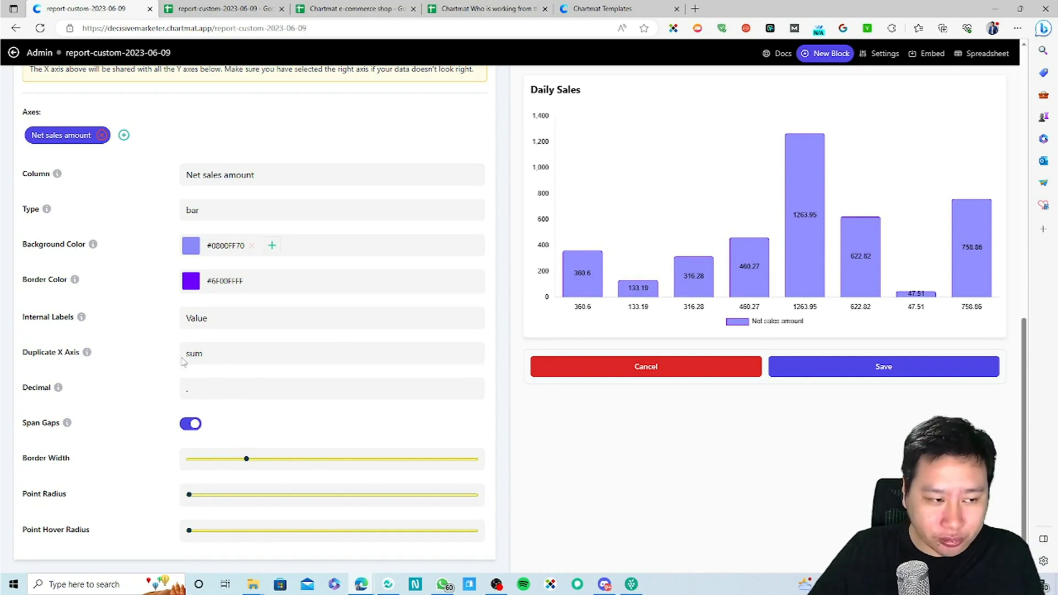
{"action": "mouse_move", "coordinate": [88, 358]}
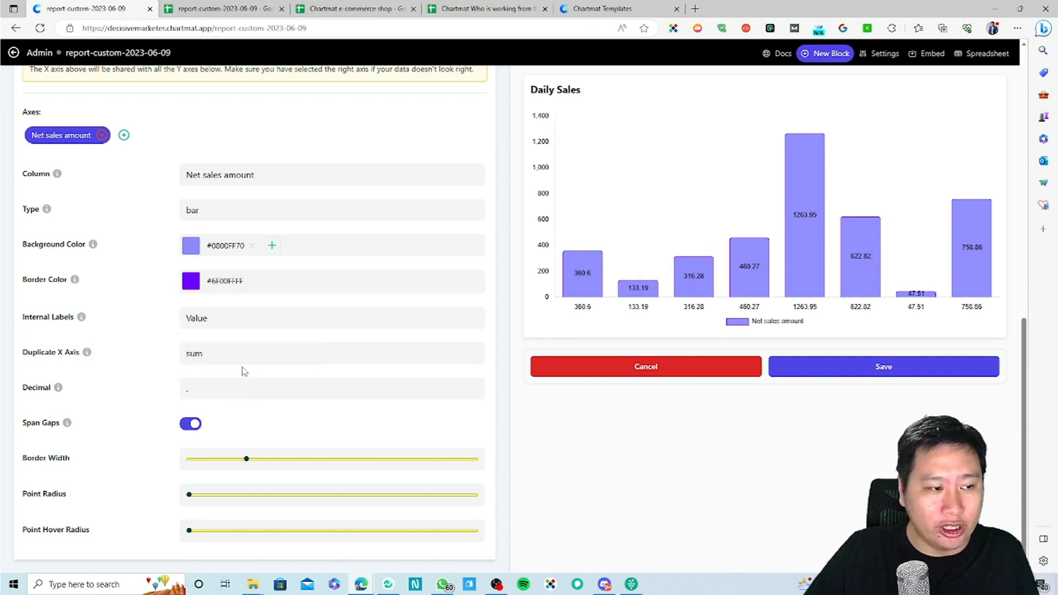
Step: Keep duplicate X values summed and leave the decimal separator unchanged after testing alternatives
{"action": "left_click", "coordinate": [223, 359]}
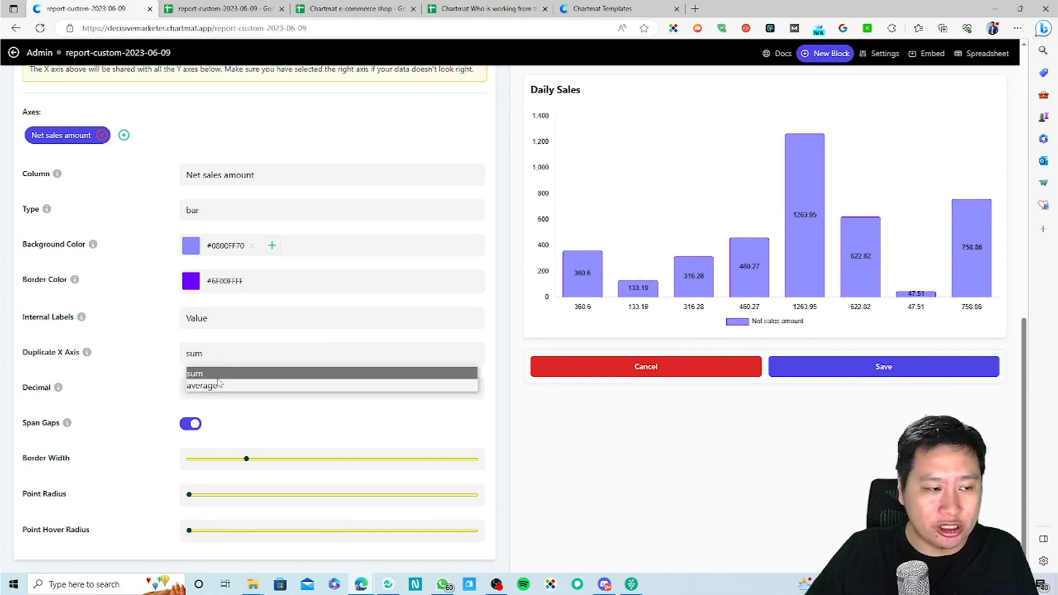
{"action": "left_click", "coordinate": [142, 374]}
{"action": "left_click", "coordinate": [209, 390]}
{"action": "left_click", "coordinate": [146, 389]}
{"action": "left_click", "coordinate": [198, 392]}
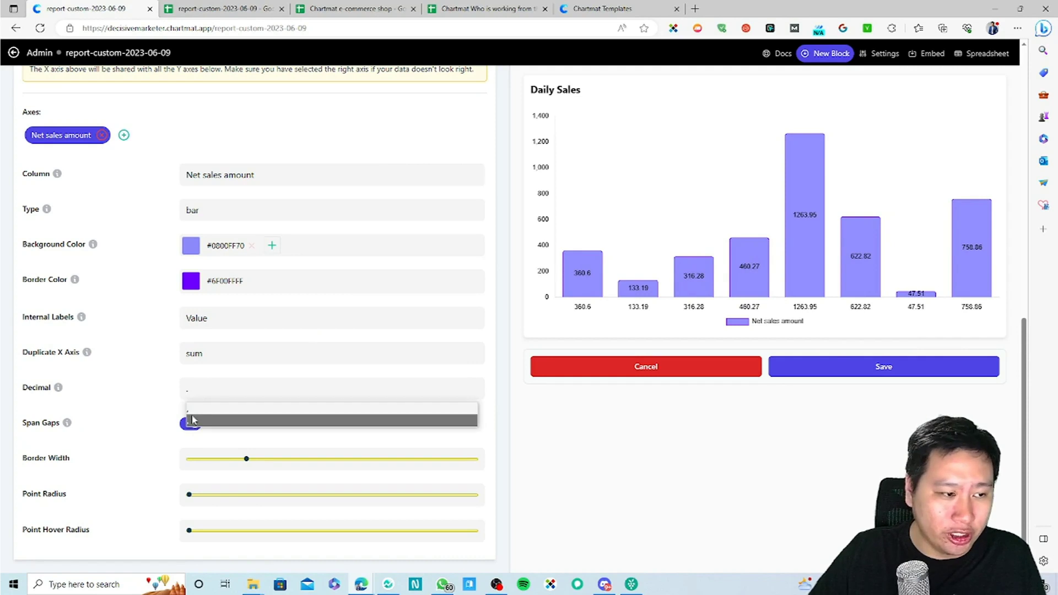
{"action": "left_click", "coordinate": [205, 414]}
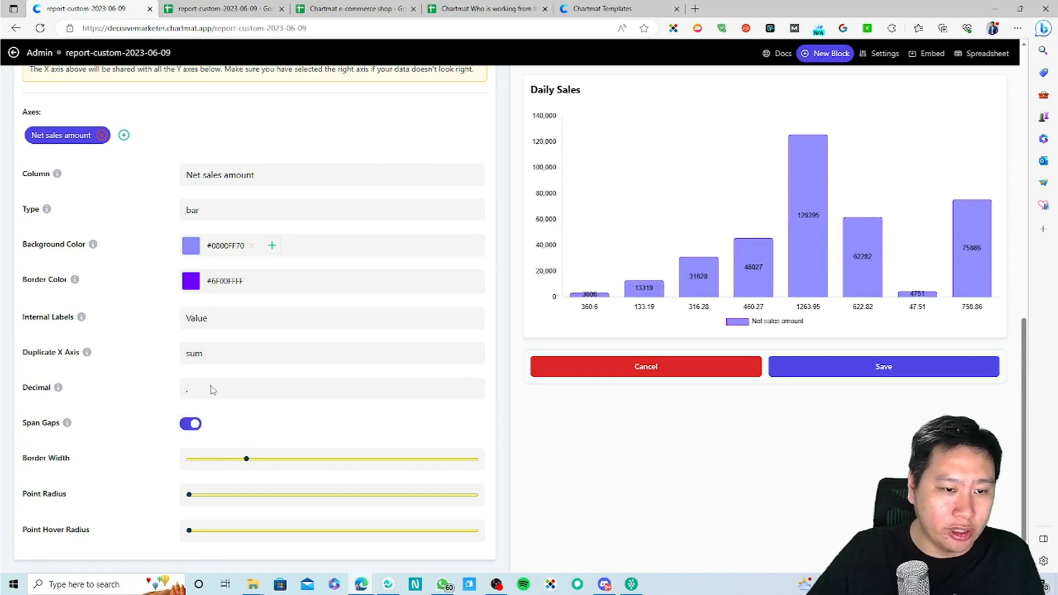
{"action": "left_click", "coordinate": [196, 386]}
{"action": "left_click", "coordinate": [196, 422]}
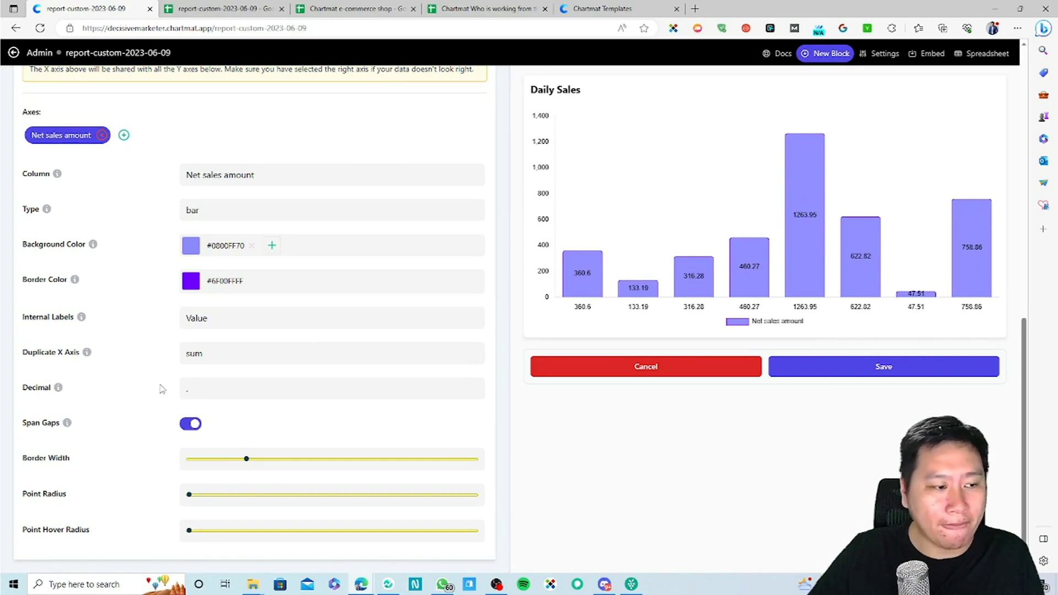
Step: Toggle Span Gaps off and back on, then raise Border Width to about mid-range
{"action": "left_click", "coordinate": [191, 428]}
{"action": "left_click", "coordinate": [190, 429]}
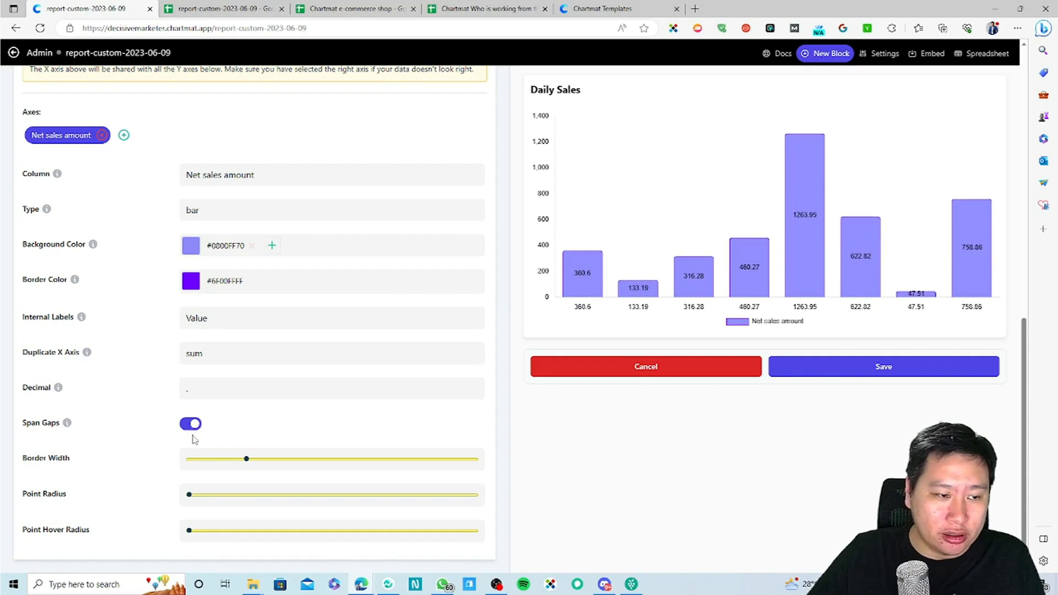
{"action": "left_click", "coordinate": [194, 426]}
{"action": "left_click", "coordinate": [194, 426]}
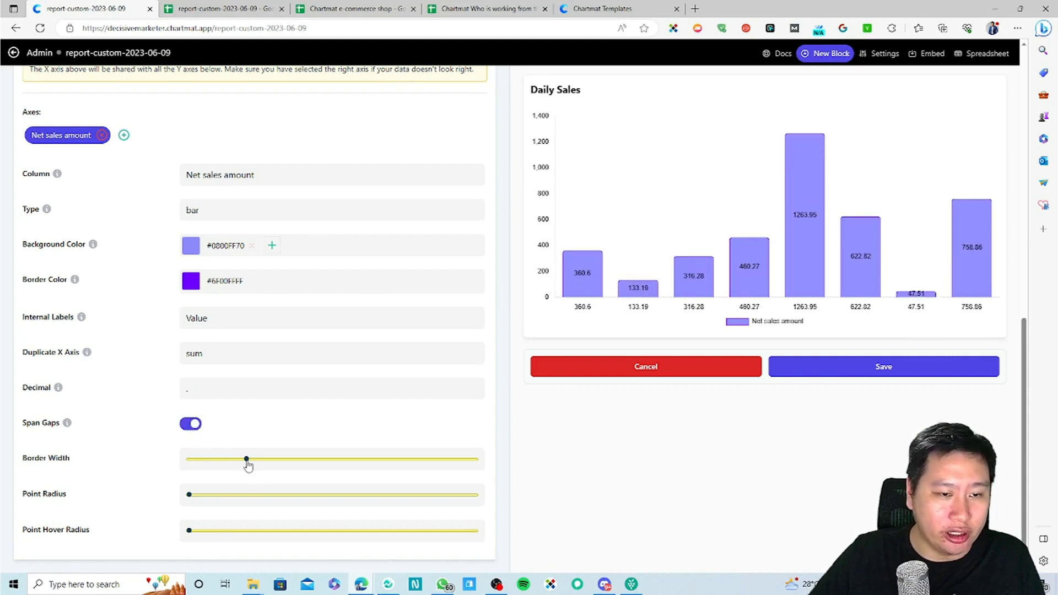
{"action": "left_click_drag", "start_coordinate": [249, 466], "coordinate": [305, 467]}
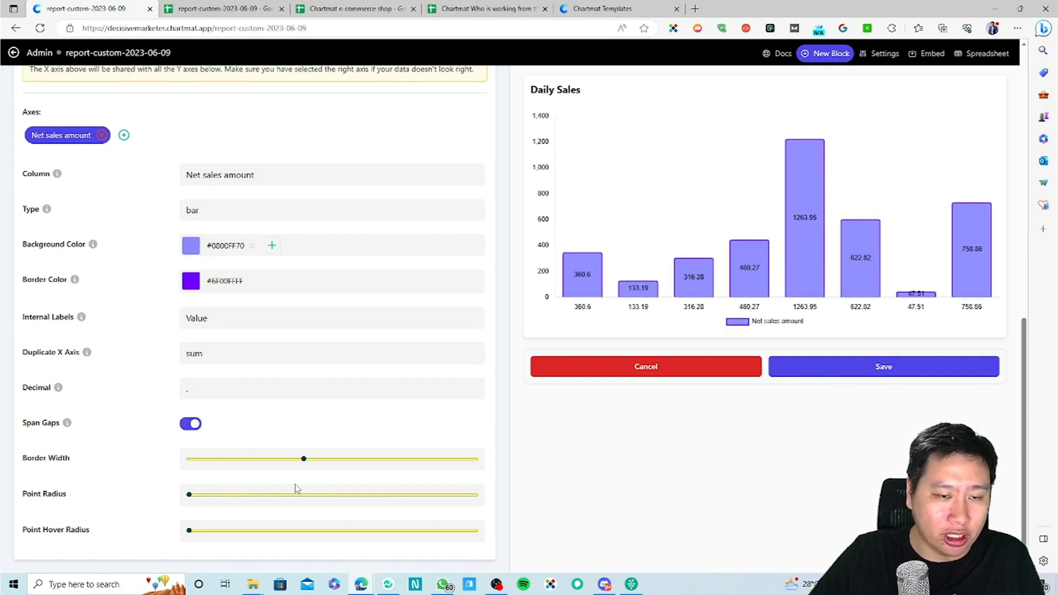
{"action": "left_click_drag", "start_coordinate": [193, 498], "coordinate": [140, 482]}
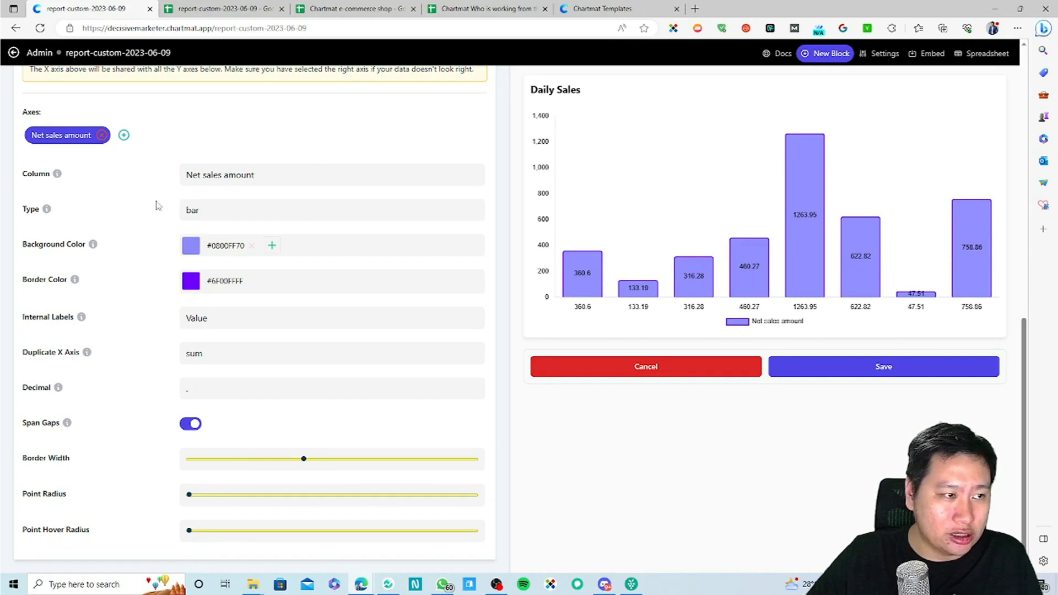
Step: Try a line chart with no internal labels and adjust the point size sliders
{"action": "left_click", "coordinate": [208, 212]}
{"action": "left_click", "coordinate": [253, 276]}
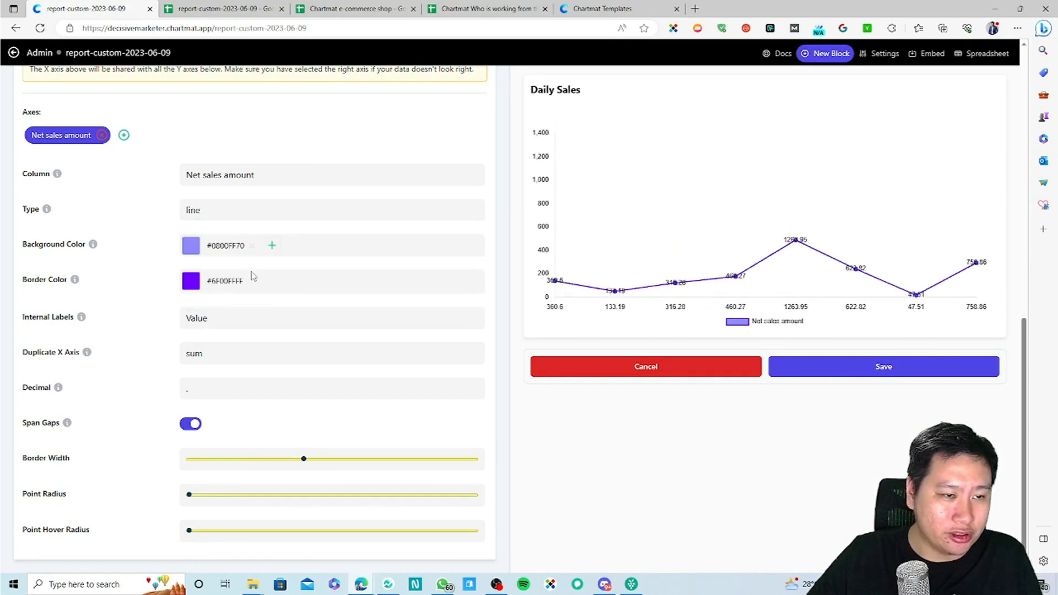
{"action": "left_click", "coordinate": [212, 330]}
{"action": "left_click", "coordinate": [223, 338]}
{"action": "mouse_move", "coordinate": [190, 495]}
{"action": "left_mouse_down"}
{"action": "mouse_move", "coordinate": [437, 501]}
{"action": "mouse_move", "coordinate": [178, 496]}
{"action": "left_mouse_up"}
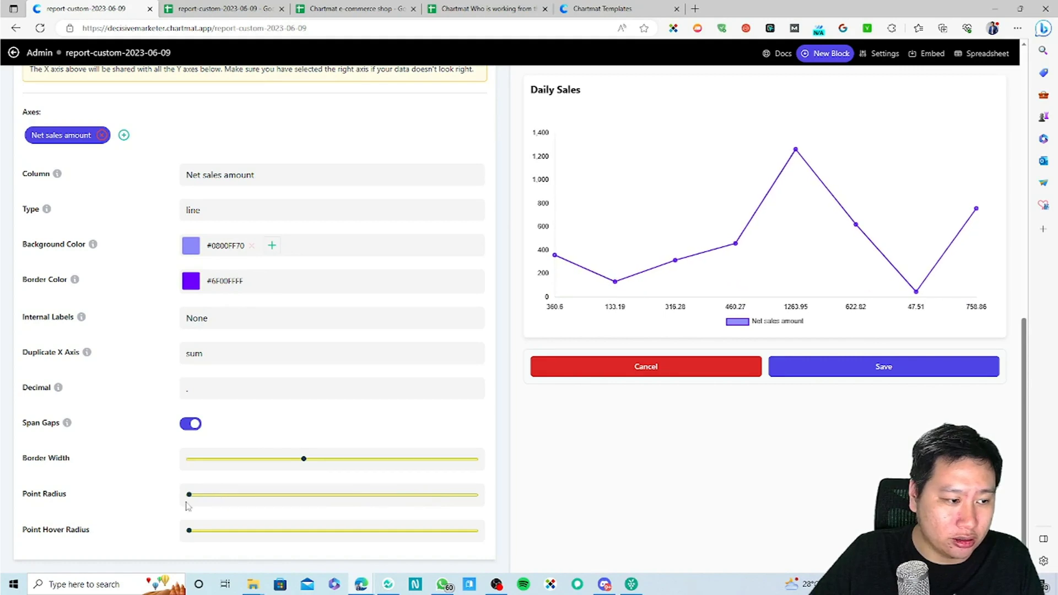
{"action": "left_click_drag", "start_coordinate": [189, 533], "coordinate": [159, 524]}
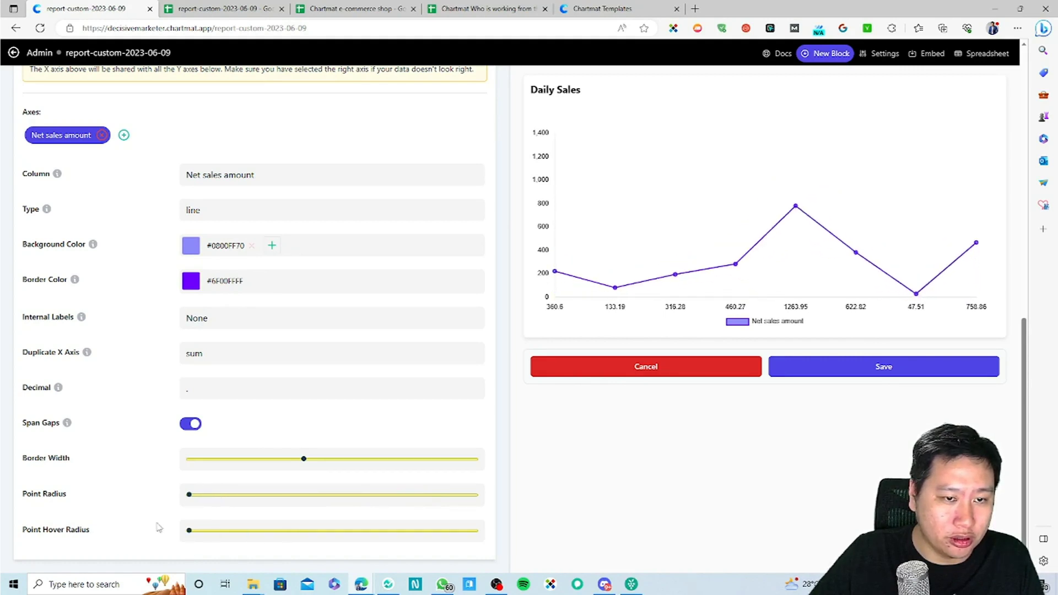
Step: Discard the chart edits and add a new Table block previewing Date rows
{"action": "scroll", "coordinate": [439, 477], "scroll_direction": "up", "scroll_amount": 12}
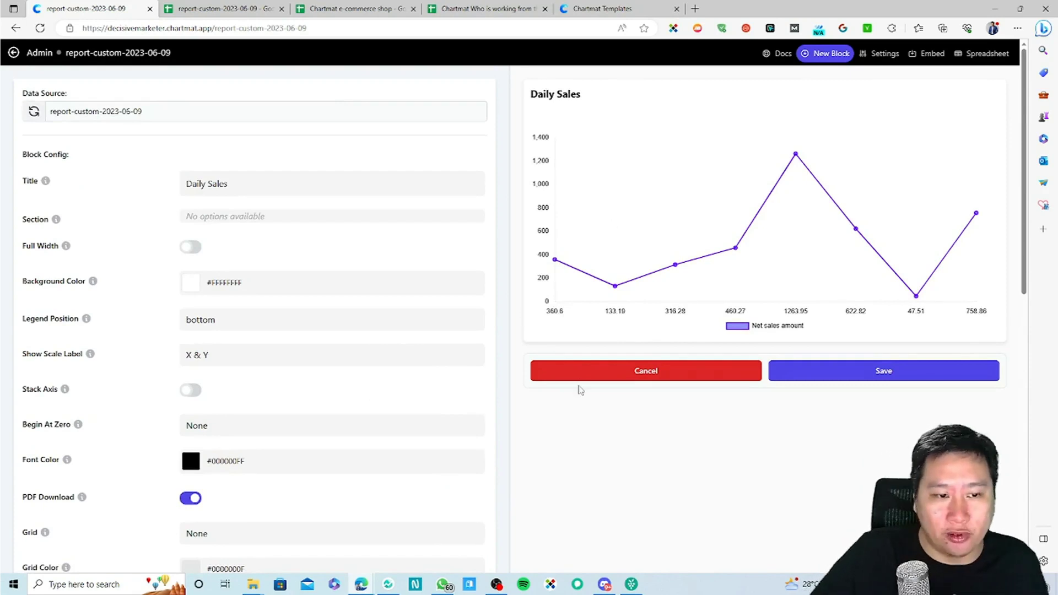
{"action": "left_click", "coordinate": [633, 373]}
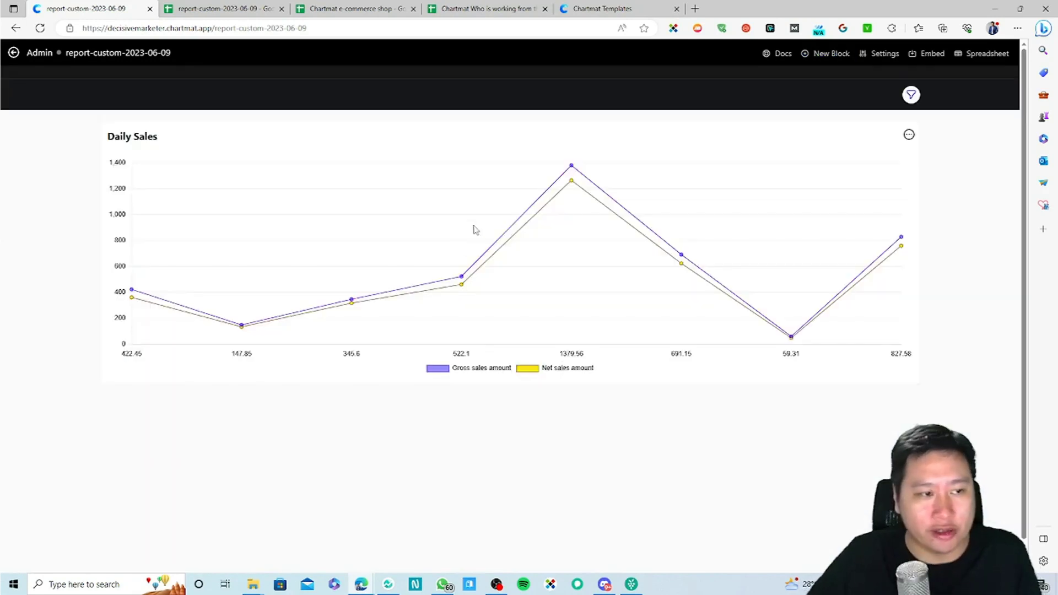
{"action": "left_click", "coordinate": [809, 55]}
{"action": "left_click", "coordinate": [444, 178]}
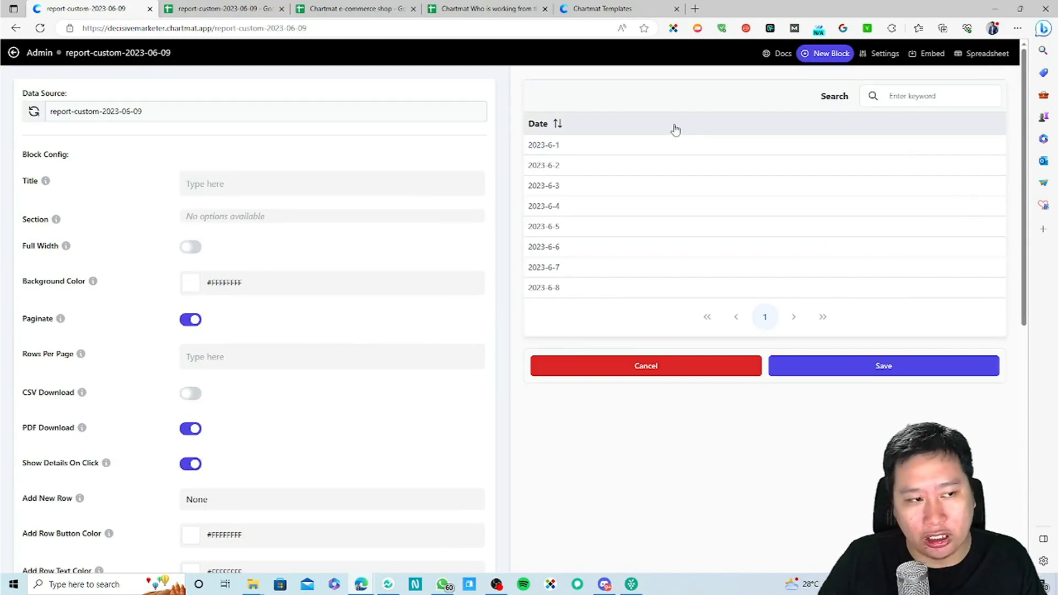
Step: Title the new table Dates, make it full width, and turn off pagination
{"action": "type", "text": "Dates"}
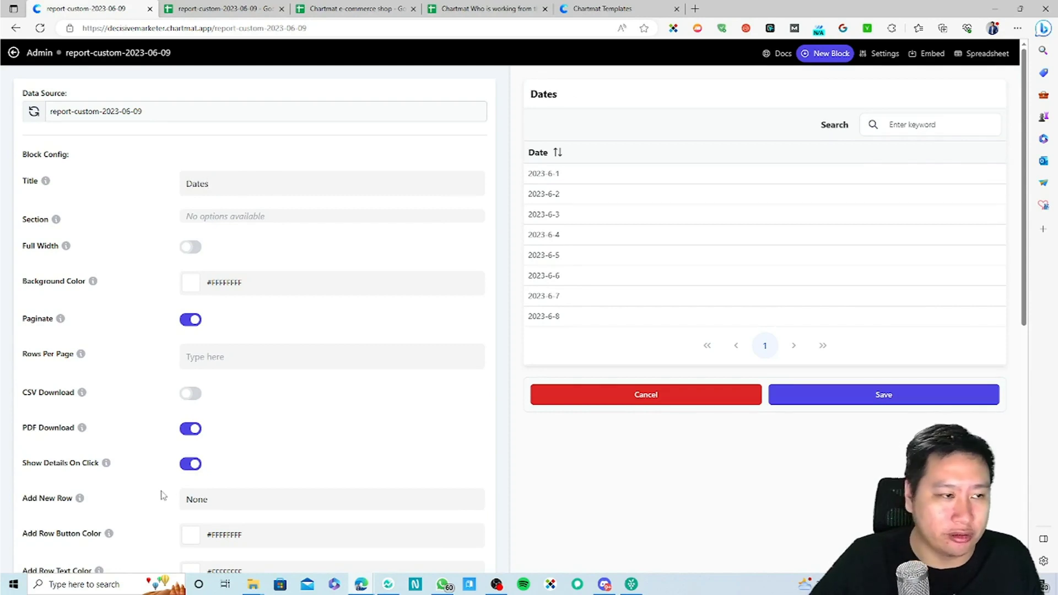
{"action": "scroll", "coordinate": [301, 488], "scroll_direction": "down", "scroll_amount": 6}
{"action": "scroll", "coordinate": [176, 318], "scroll_direction": "up", "scroll_amount": 6}
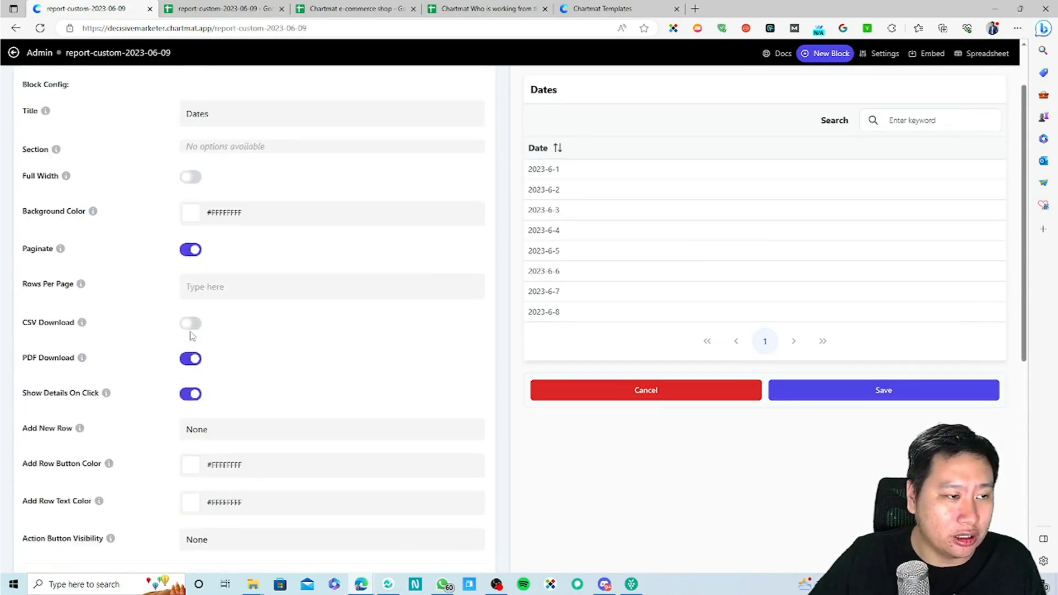
{"action": "left_click", "coordinate": [194, 249]}
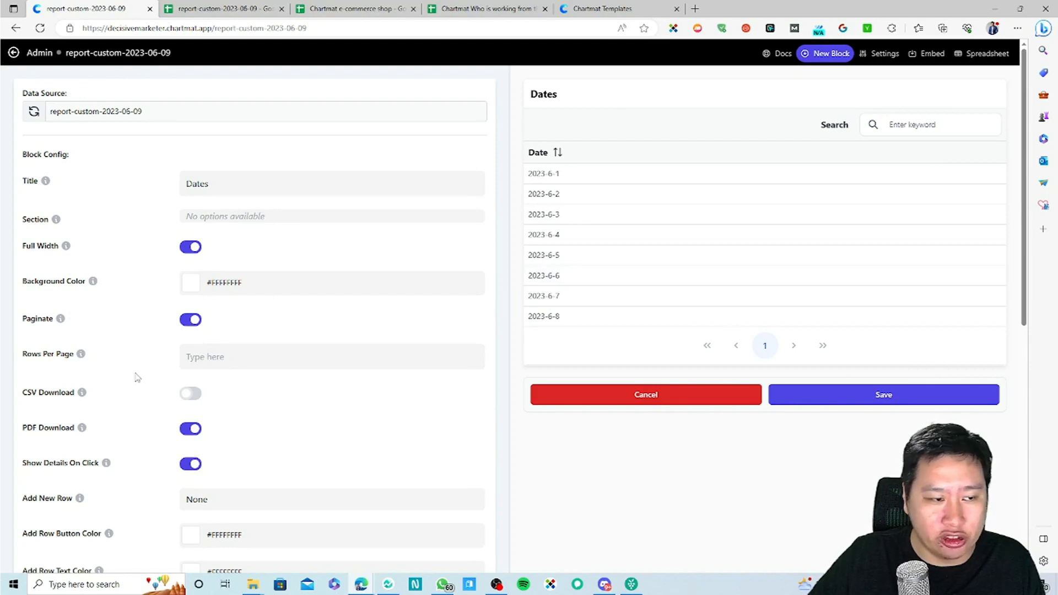
{"action": "left_click", "coordinate": [192, 321]}
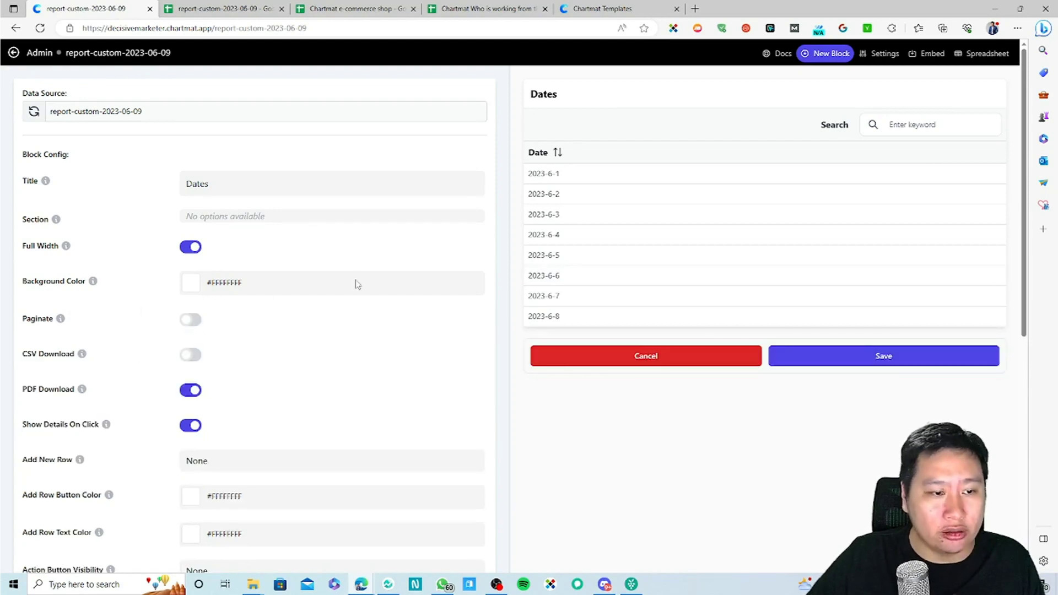
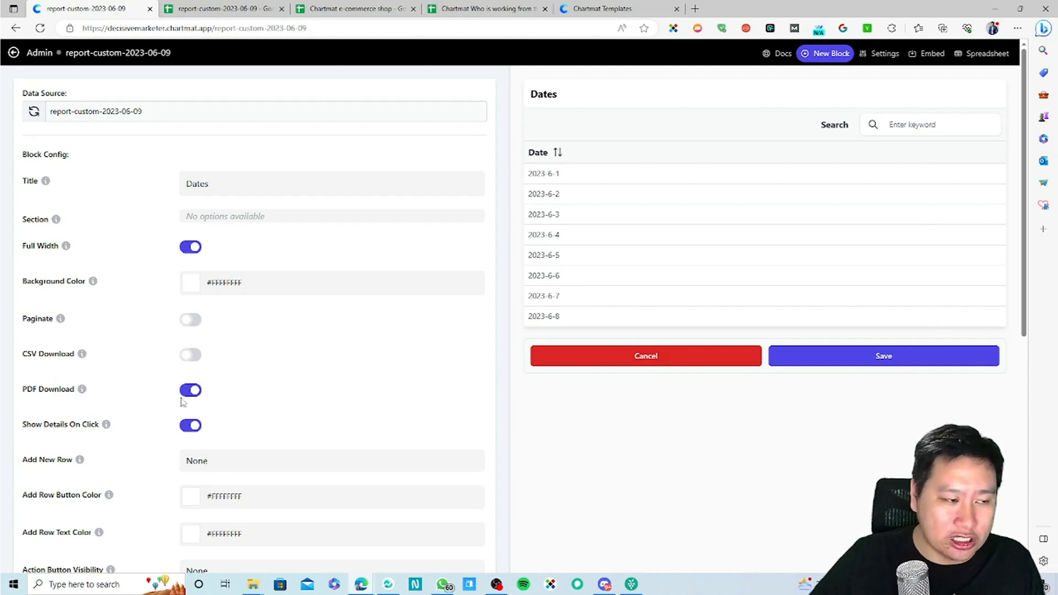
Step: Allow Admins & Guests to add new rows to the Dates table
{"action": "scroll", "coordinate": [210, 433], "scroll_direction": "down", "scroll_amount": 3}
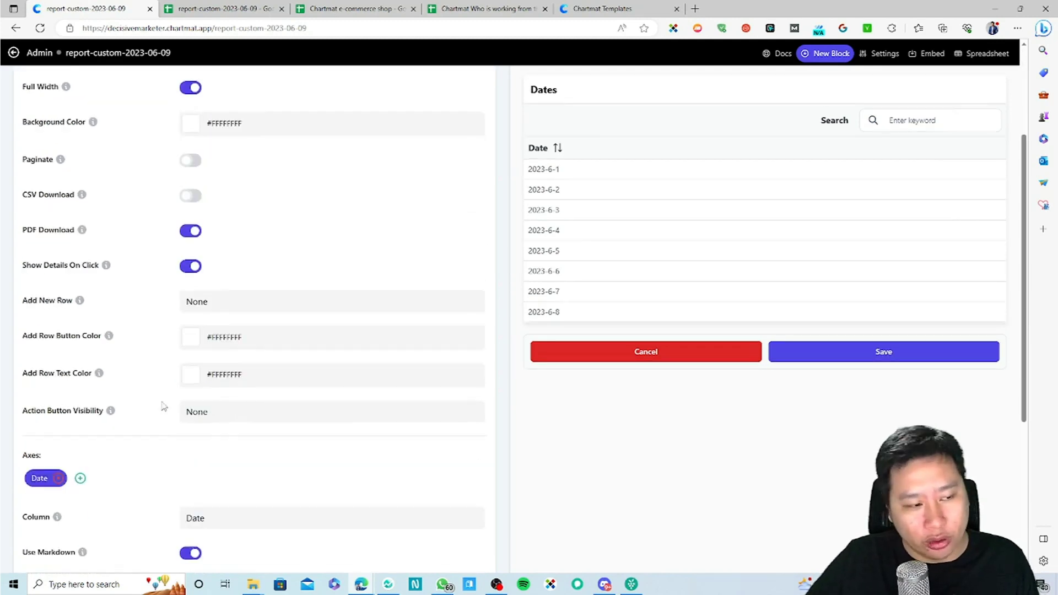
{"action": "mouse_move", "coordinate": [104, 269]}
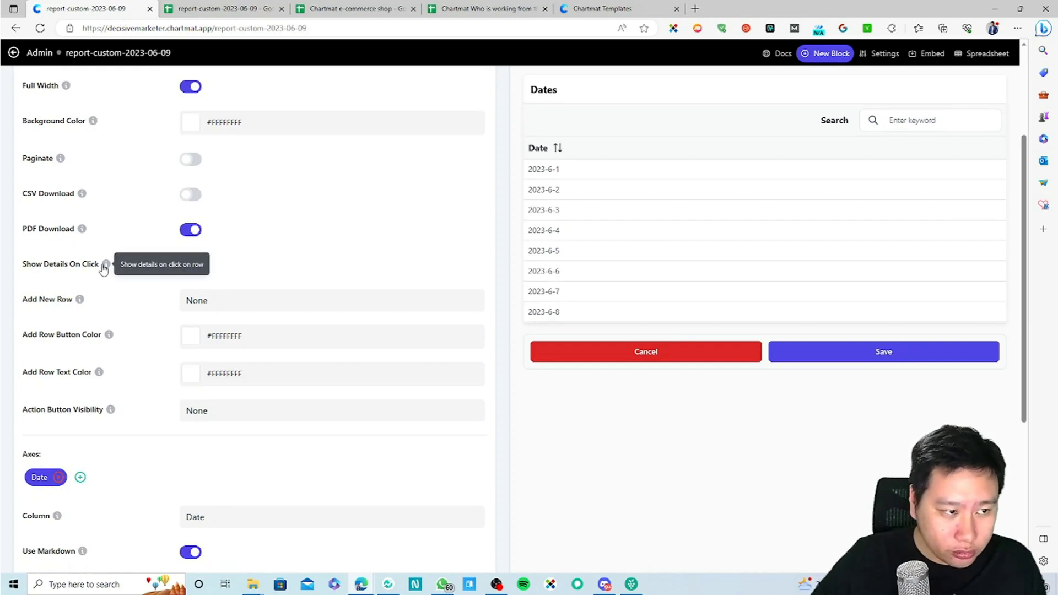
{"action": "left_click", "coordinate": [190, 265]}
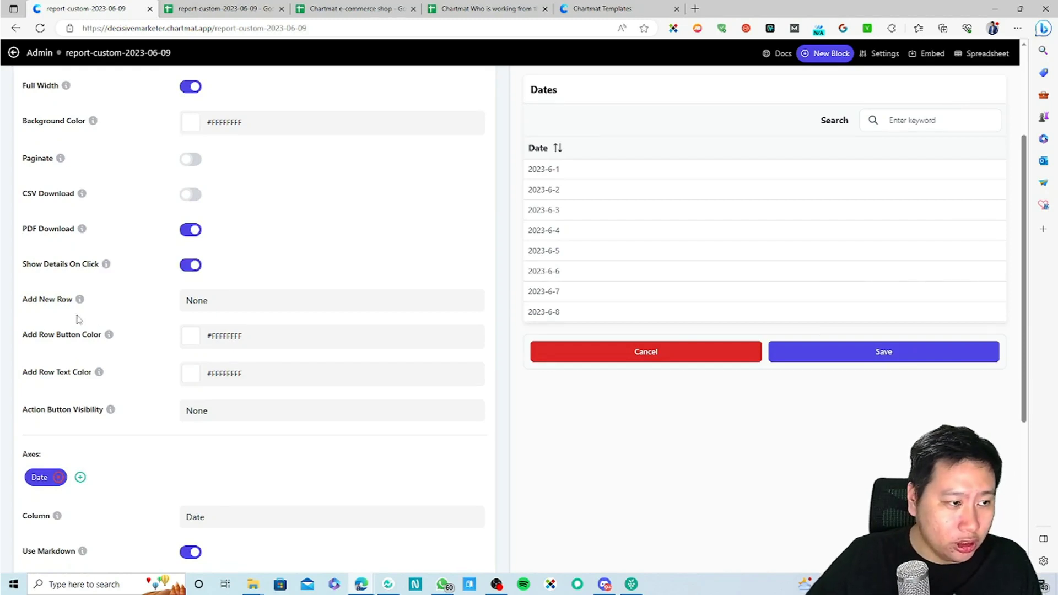
{"action": "left_click", "coordinate": [197, 304]}
{"action": "left_click", "coordinate": [198, 303]}
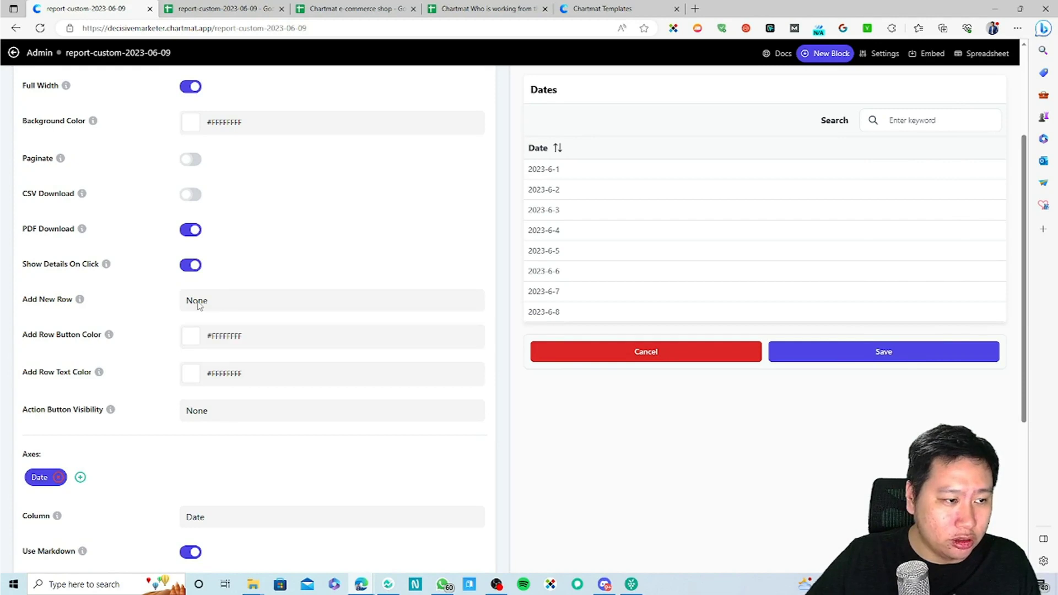
{"action": "left_click", "coordinate": [235, 299]}
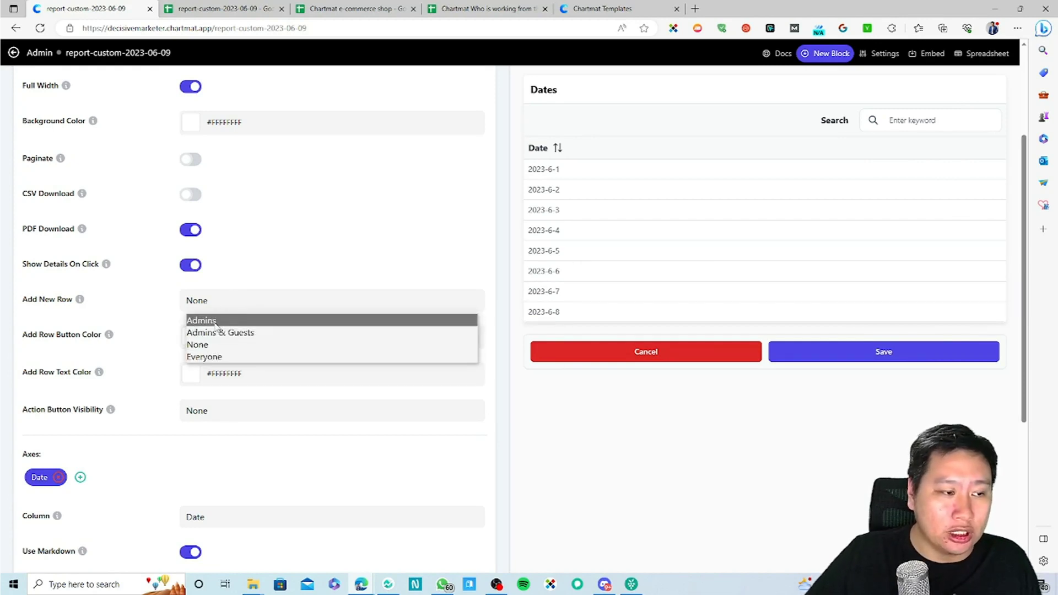
{"action": "left_click", "coordinate": [216, 322]}
{"action": "left_click", "coordinate": [250, 310]}
{"action": "left_click", "coordinate": [216, 355]}
{"action": "left_click", "coordinate": [217, 315]}
{"action": "left_click", "coordinate": [203, 346]}
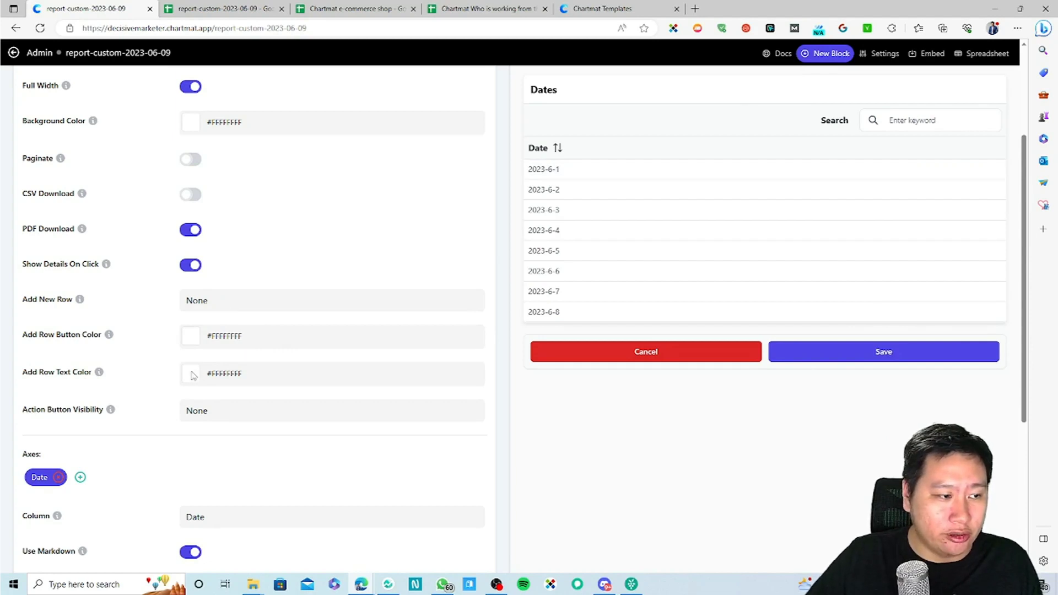
{"action": "left_click", "coordinate": [214, 299]}
{"action": "left_click", "coordinate": [206, 332]}
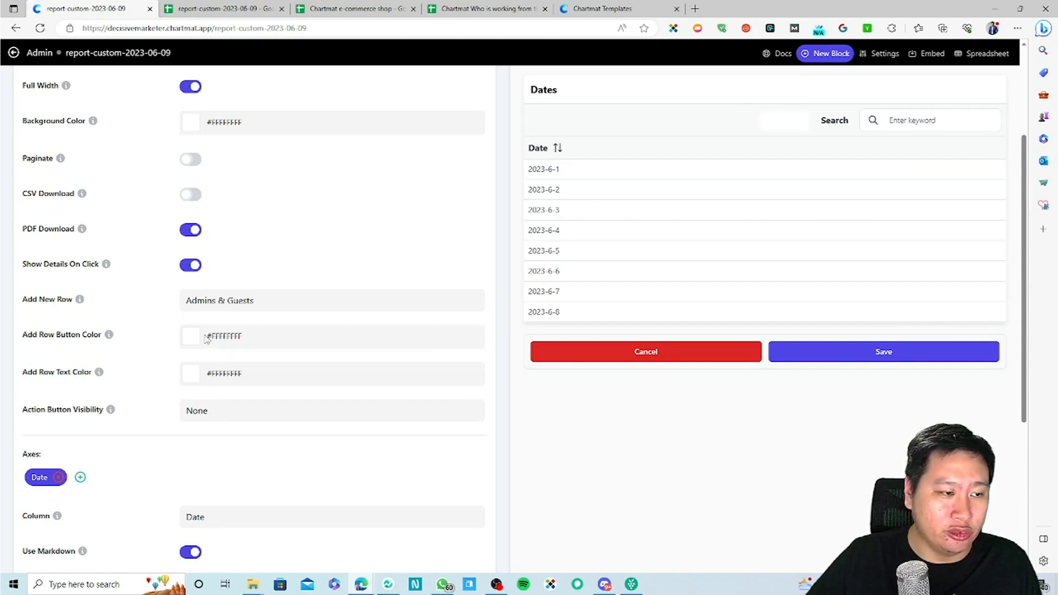
Step: Color the Add Row button dark grey (#535050FF) and try the add-row form in the preview
{"action": "left_click", "coordinate": [237, 336]}
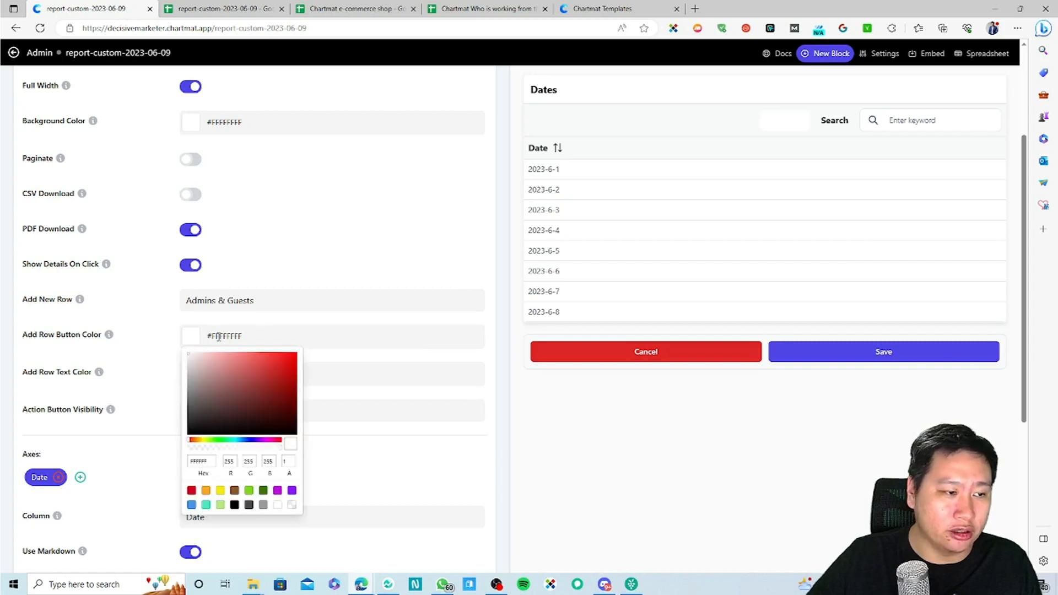
{"action": "left_click", "coordinate": [238, 405]}
{"action": "left_click", "coordinate": [215, 412]}
{"action": "left_click", "coordinate": [191, 408]}
{"action": "left_click", "coordinate": [448, 438]}
{"action": "left_click", "coordinate": [782, 118]}
{"action": "scroll", "coordinate": [439, 141], "scroll_direction": "up", "scroll_amount": 4}
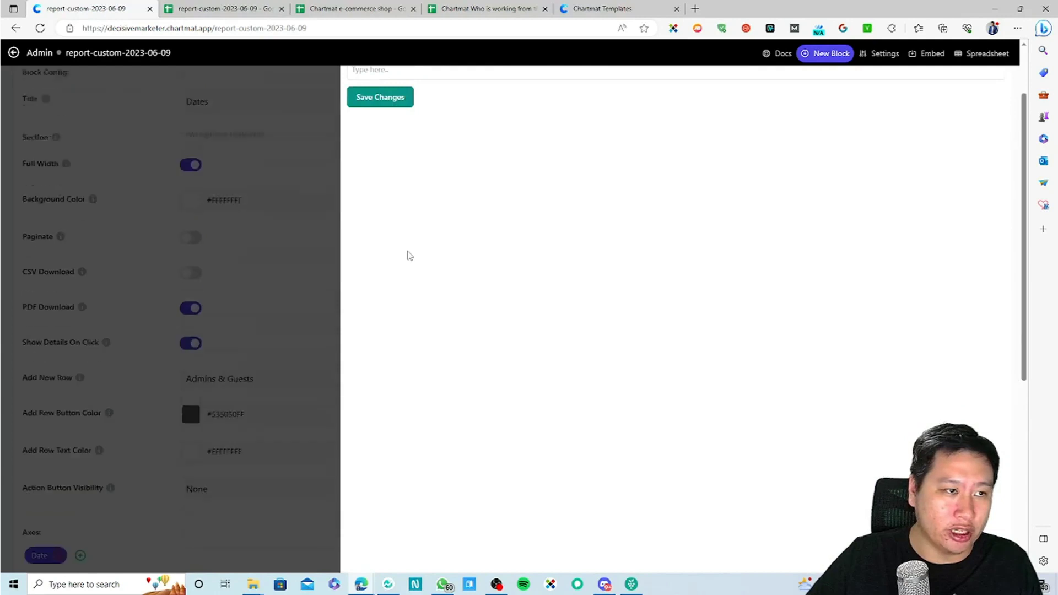
{"action": "left_click", "coordinate": [295, 199]}
{"action": "scroll", "coordinate": [259, 444], "scroll_direction": "down", "scroll_amount": 6}
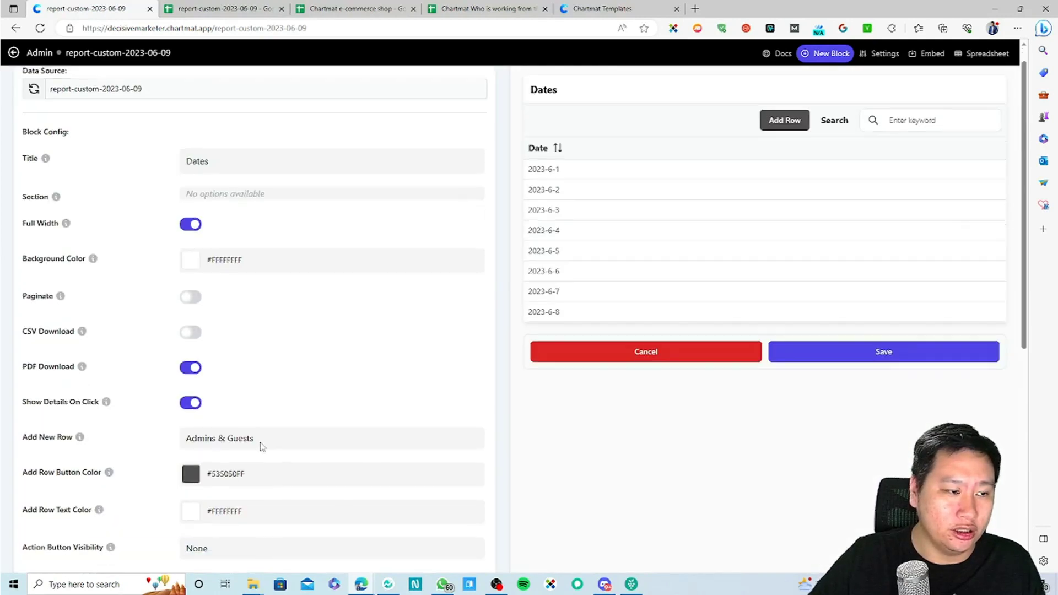
Step: Show row actions to Admins & Guests and add Number of items sold, Number of orders, Average net sales amount columns
{"action": "left_click", "coordinate": [216, 252]}
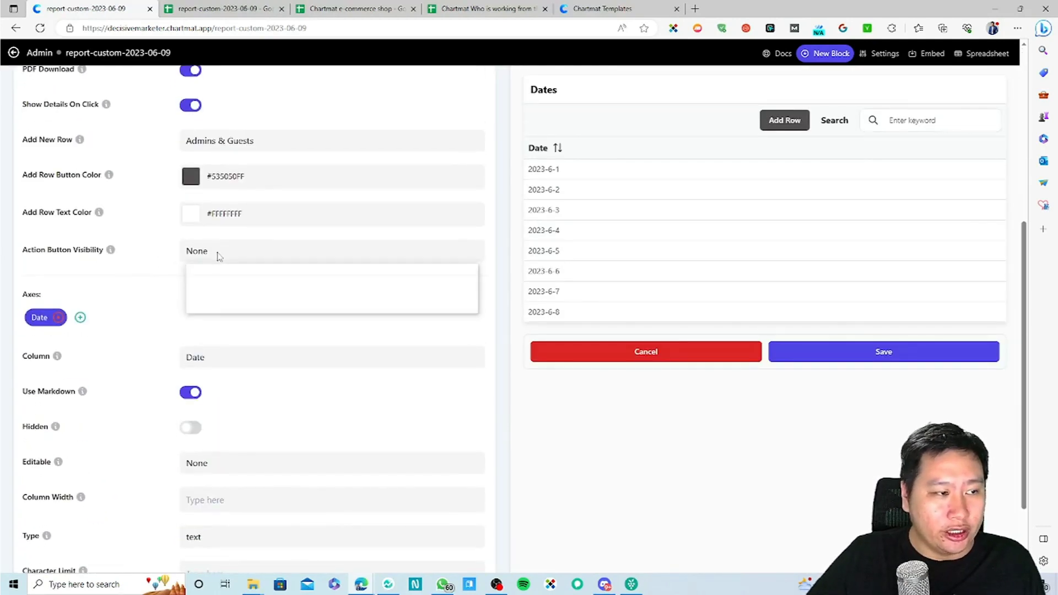
{"action": "left_click", "coordinate": [197, 284]}
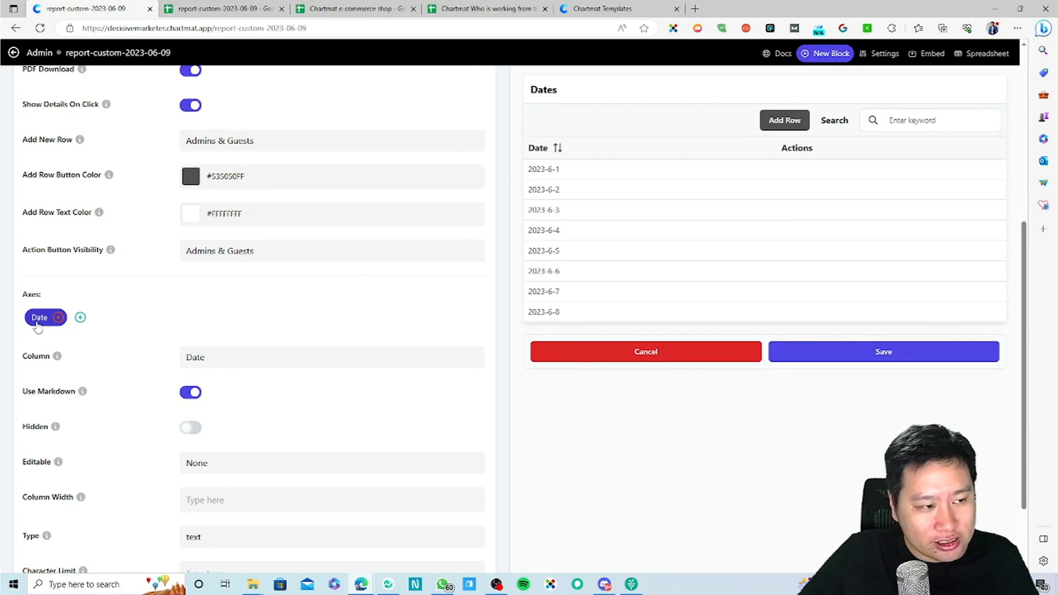
{"action": "left_click", "coordinate": [81, 318]}
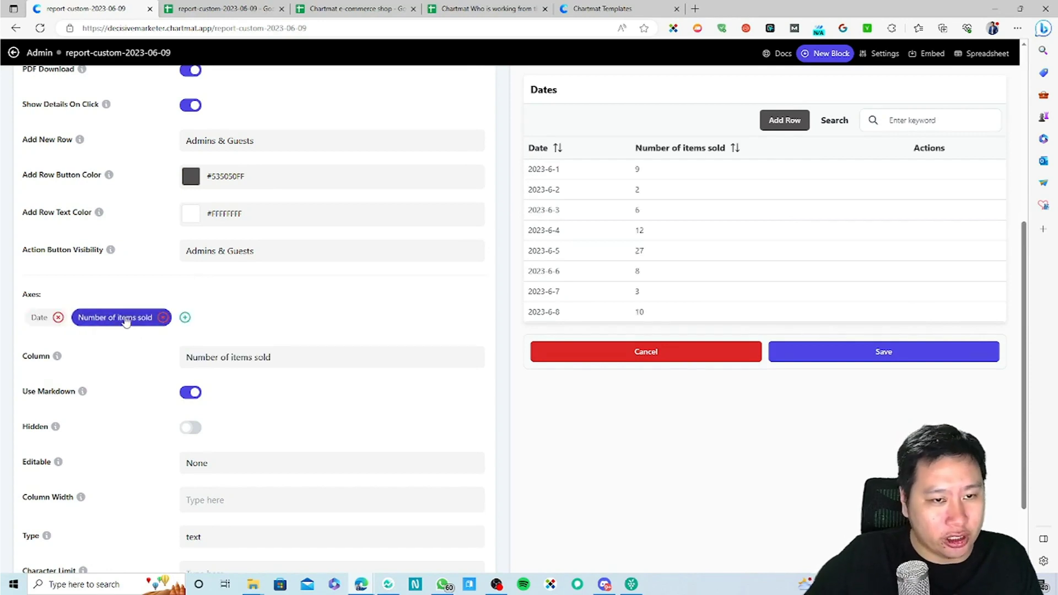
{"action": "left_click", "coordinate": [185, 317]}
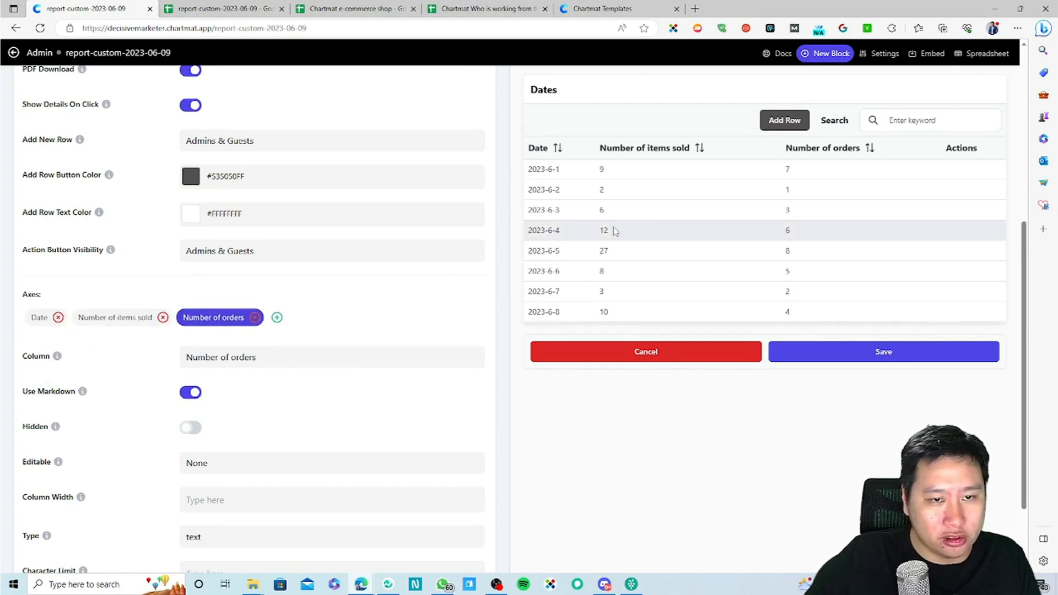
{"action": "left_click", "coordinate": [277, 318]}
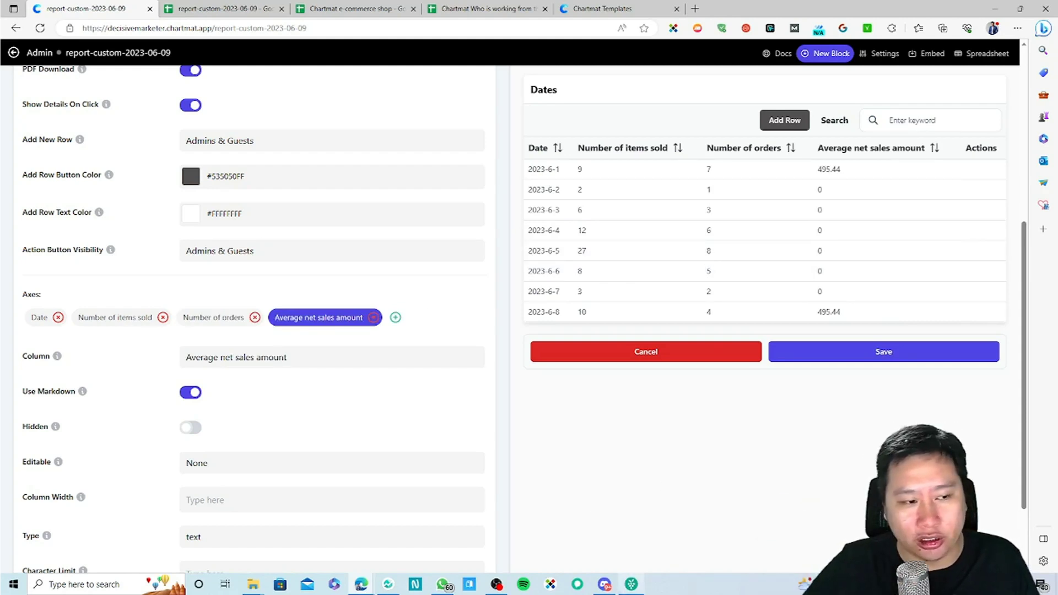
{"action": "scroll", "coordinate": [251, 391], "scroll_direction": "down", "scroll_amount": 2}
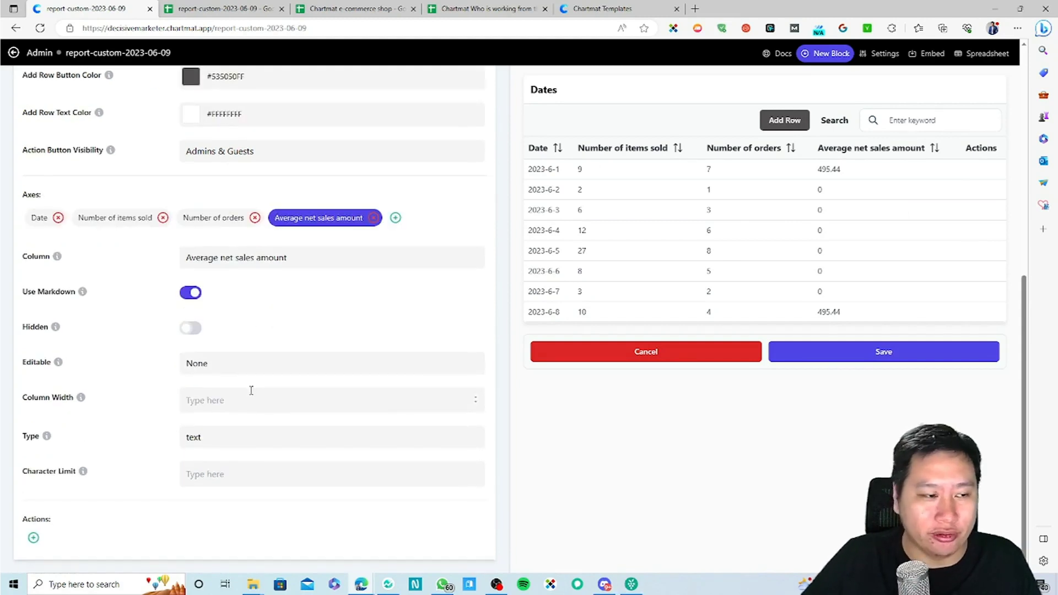
{"action": "left_click", "coordinate": [182, 332]}
{"action": "double_click", "coordinate": [176, 332]}
{"action": "left_click", "coordinate": [191, 329]}
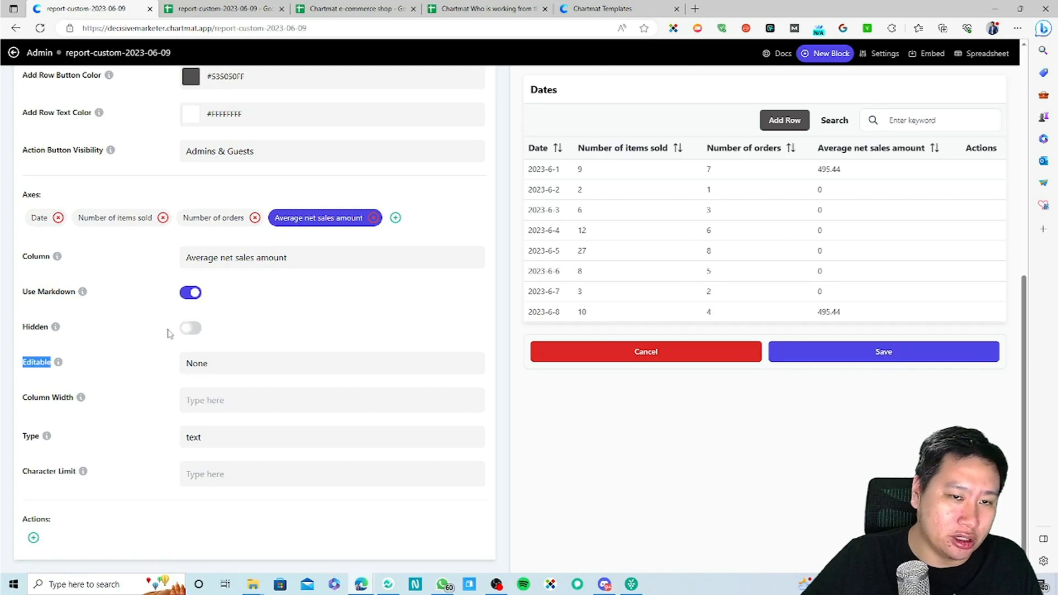
{"action": "mouse_move", "coordinate": [55, 331]}
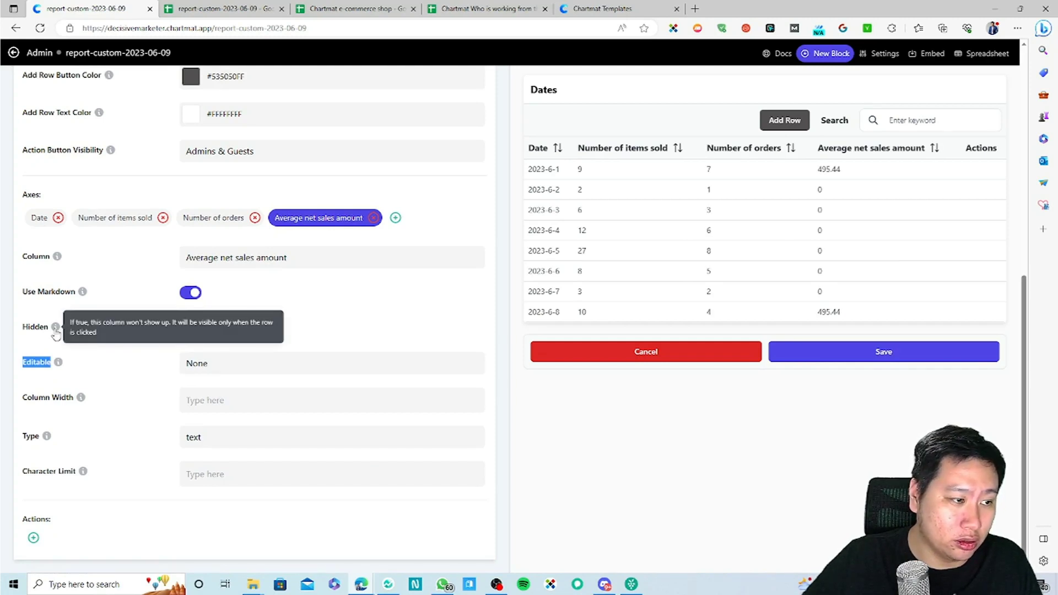
{"action": "left_click", "coordinate": [292, 336]}
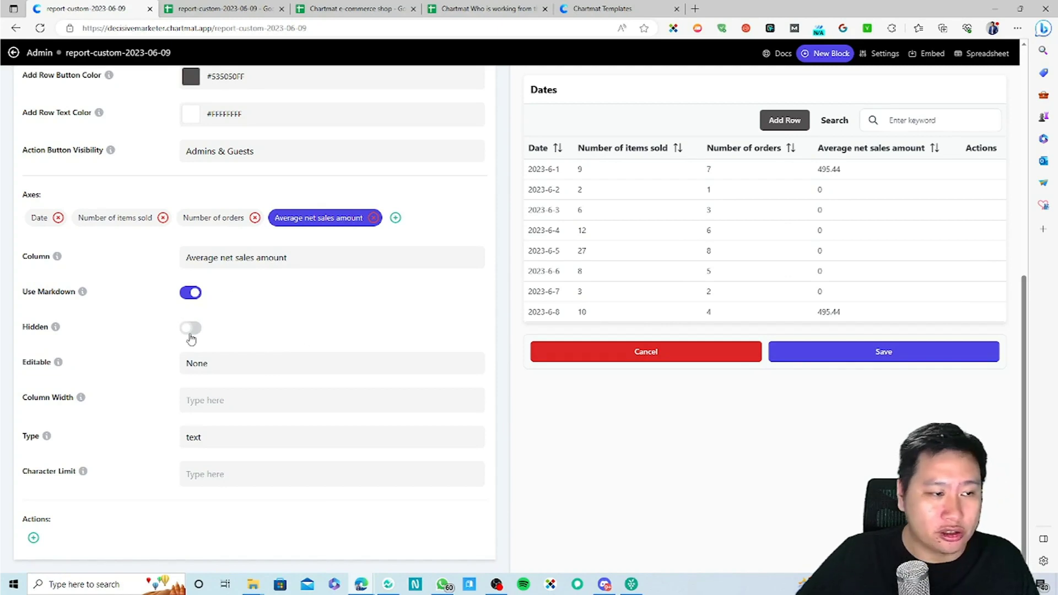
{"action": "left_click", "coordinate": [191, 329]}
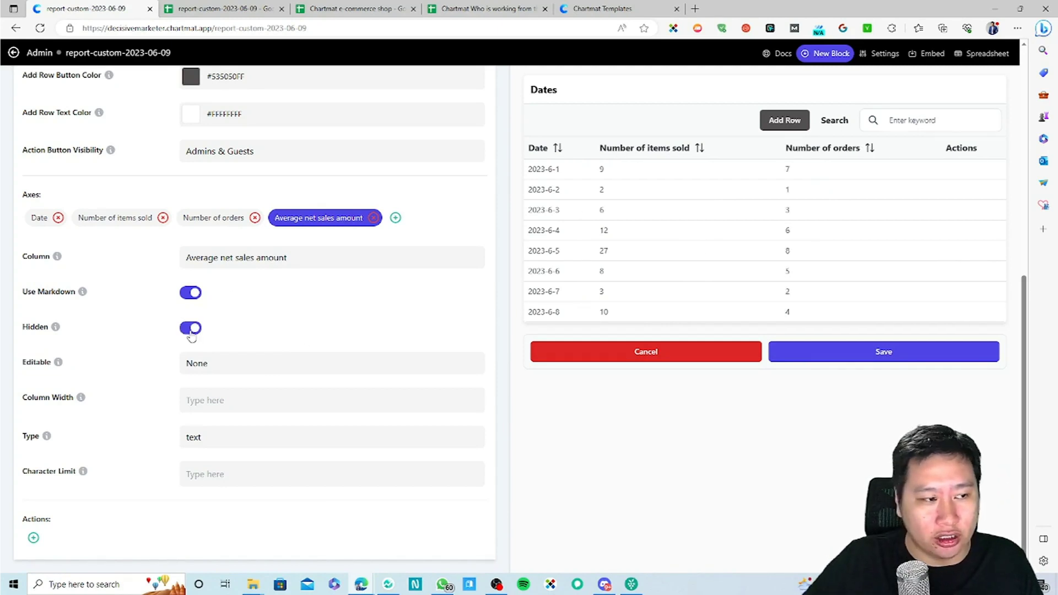
{"action": "left_click", "coordinate": [191, 331]}
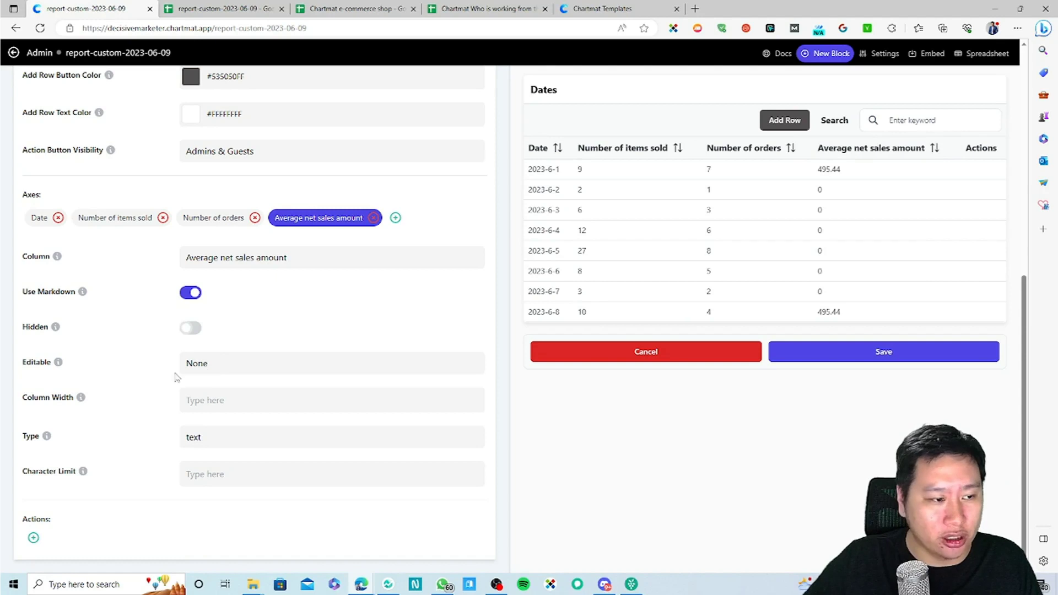
{"action": "left_click", "coordinate": [207, 362]}
{"action": "left_click", "coordinate": [208, 362]}
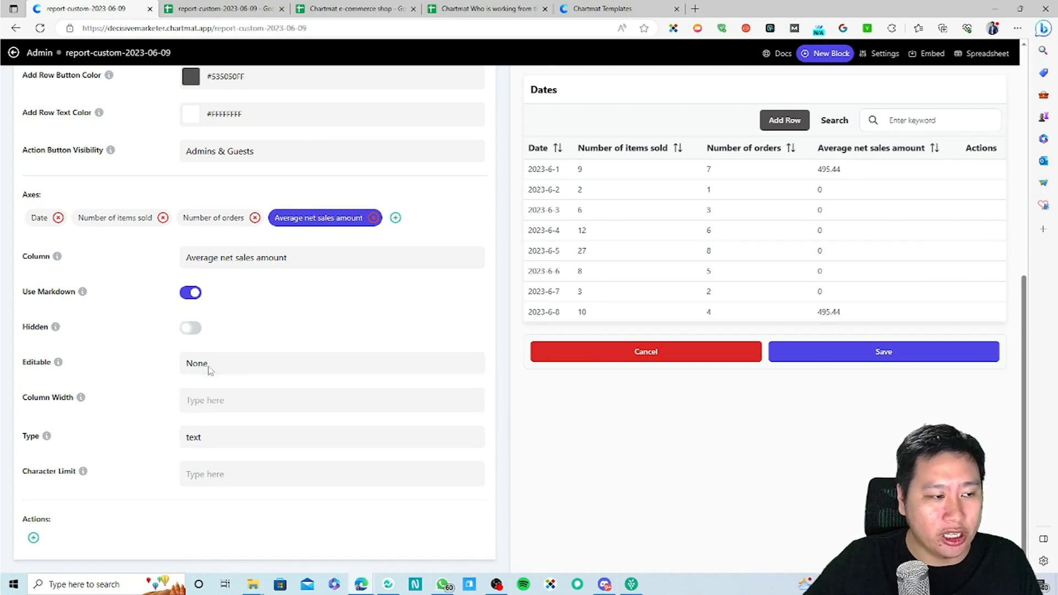
{"action": "left_click", "coordinate": [212, 444]}
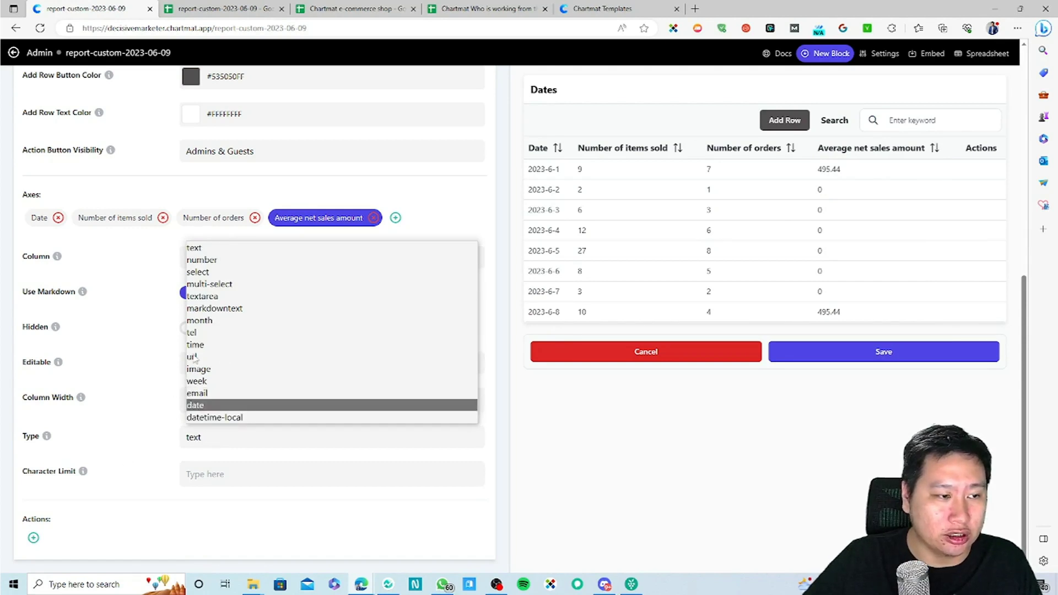
Step: Set the Date column's type to date
{"action": "left_click", "coordinate": [131, 420]}
{"action": "left_click", "coordinate": [41, 218]}
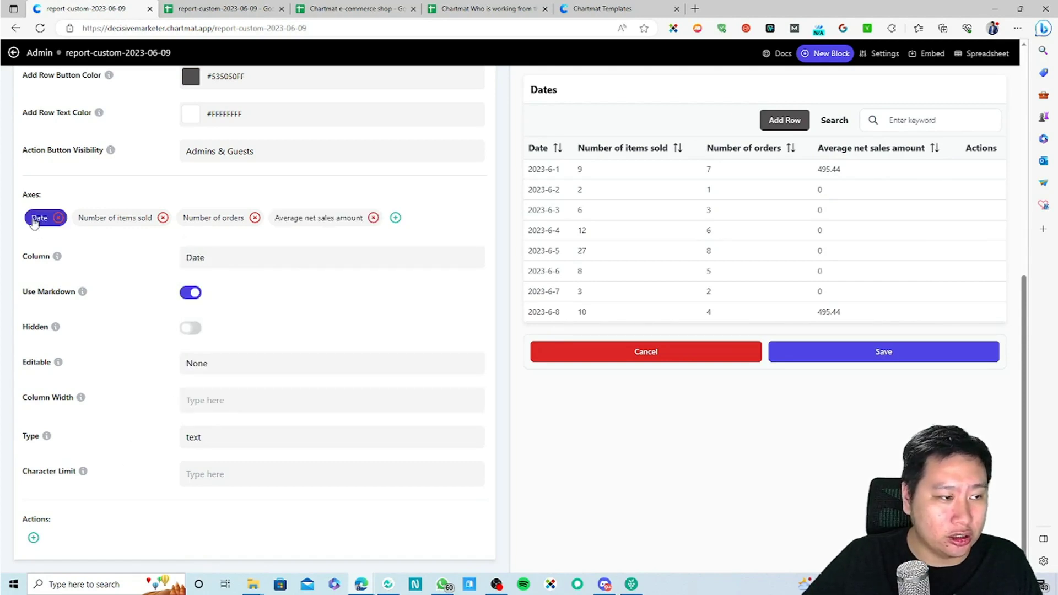
{"action": "left_click", "coordinate": [210, 444]}
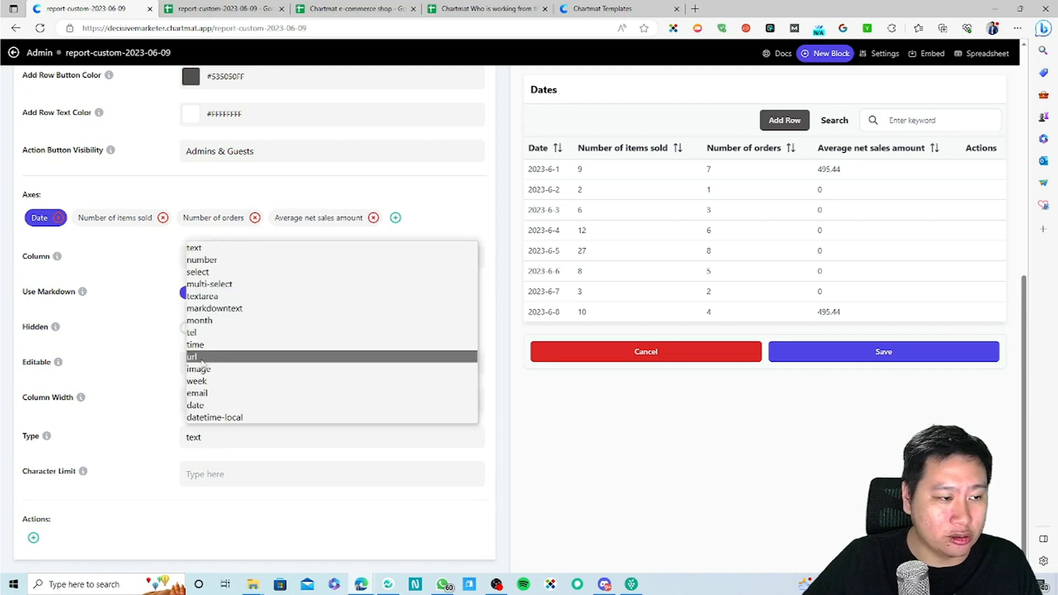
{"action": "left_click", "coordinate": [190, 407]}
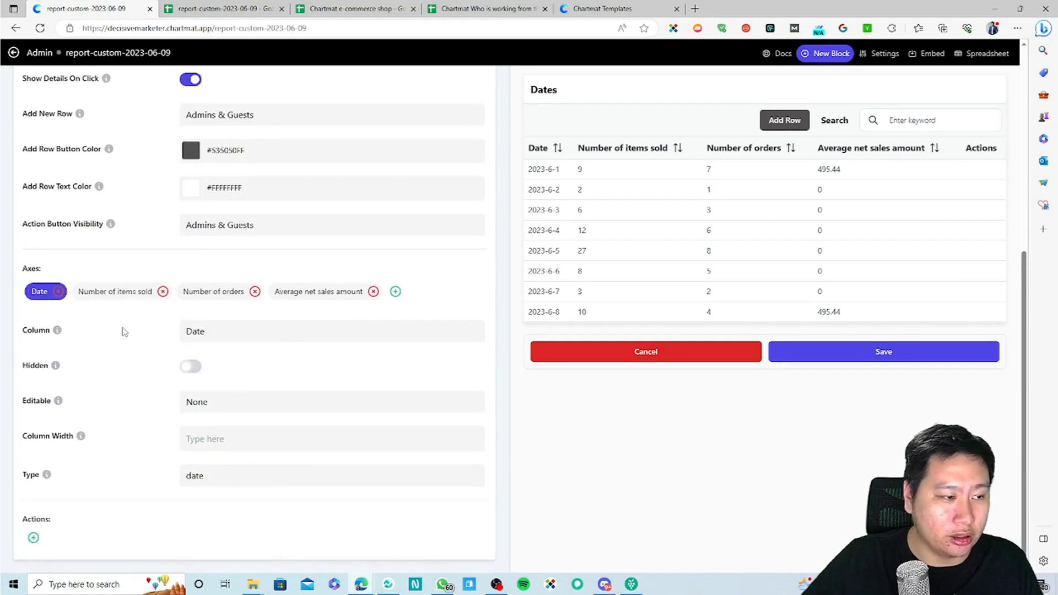
Step: Make Number of items sold, Number of orders and Average net sales amount number-type columns
{"action": "left_click", "coordinate": [104, 292]}
{"action": "scroll", "coordinate": [123, 437], "scroll_direction": "down", "scroll_amount": 2}
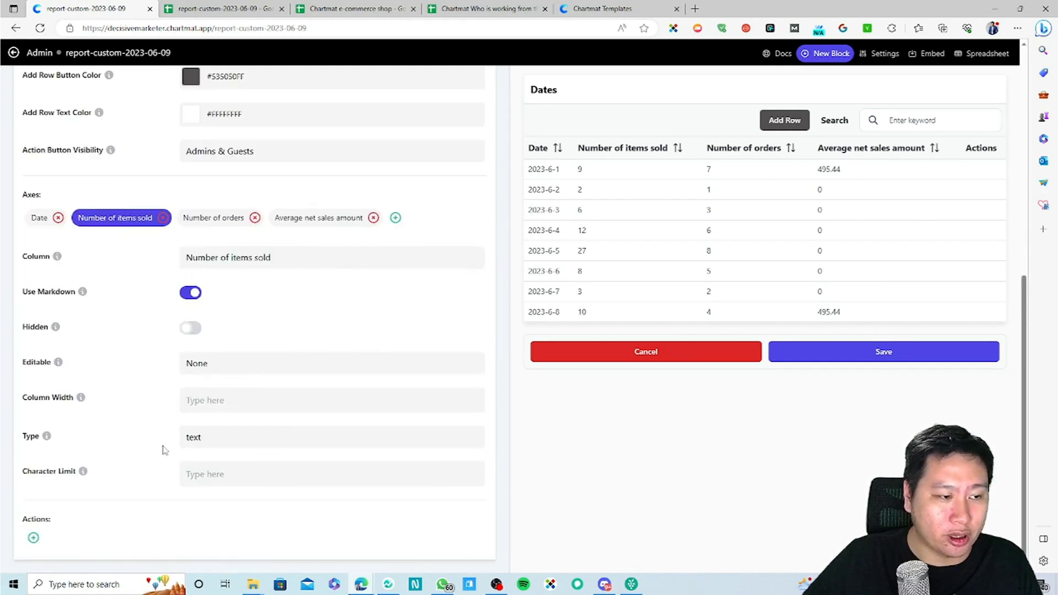
{"action": "left_click", "coordinate": [208, 435]}
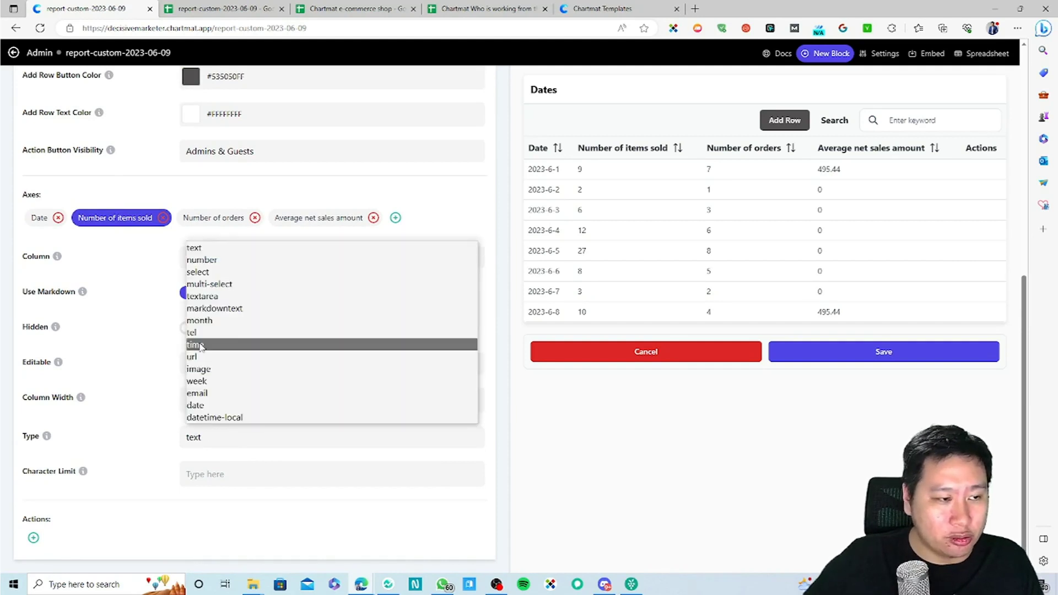
{"action": "left_click", "coordinate": [190, 258]}
{"action": "left_click", "coordinate": [190, 291]}
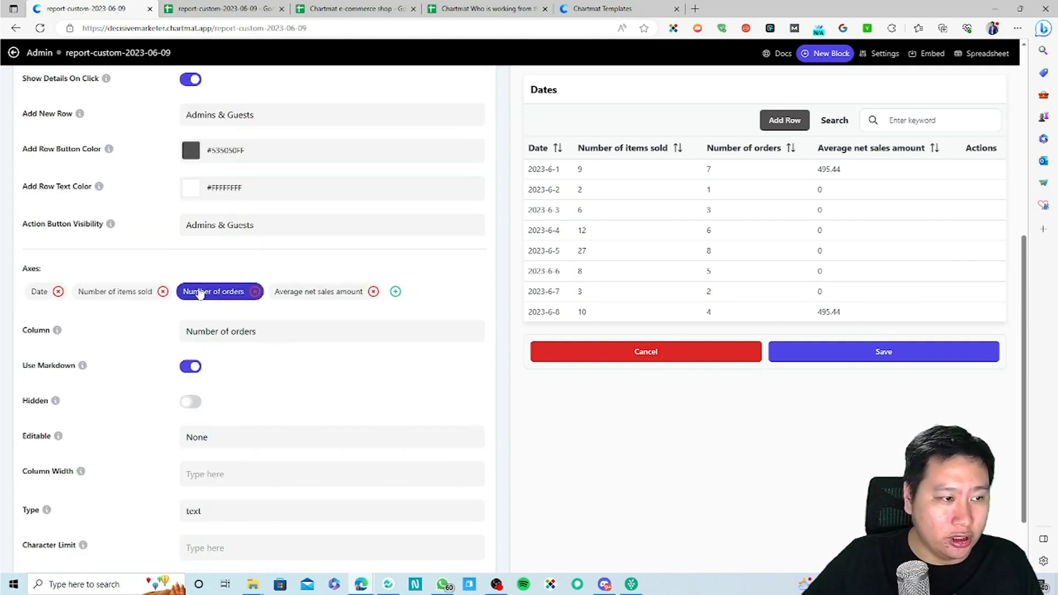
{"action": "scroll", "coordinate": [126, 317], "scroll_direction": "down", "scroll_amount": 2}
{"action": "left_click", "coordinate": [205, 438]}
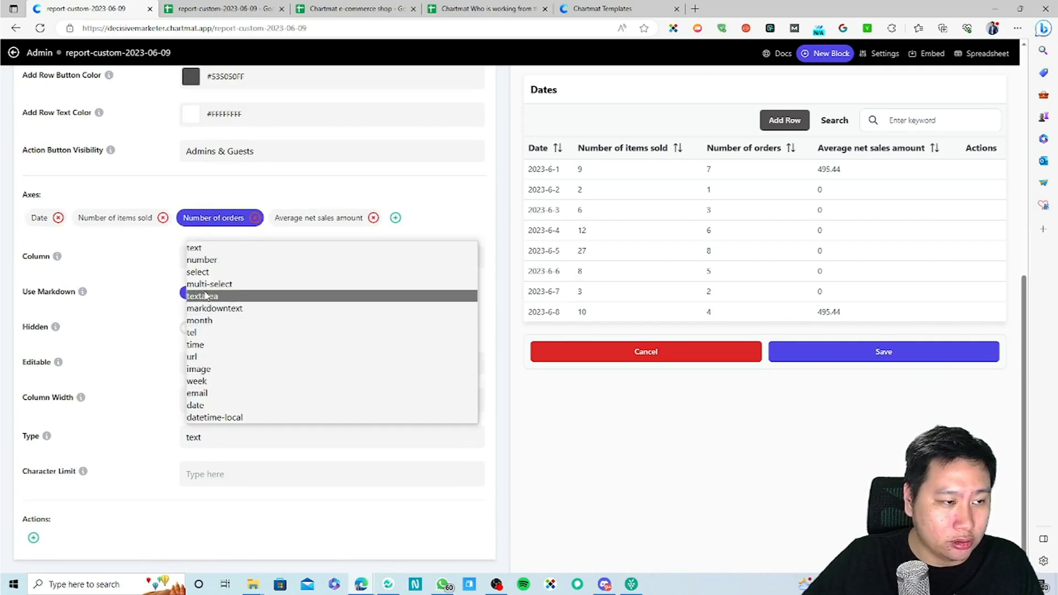
{"action": "left_click", "coordinate": [201, 260]}
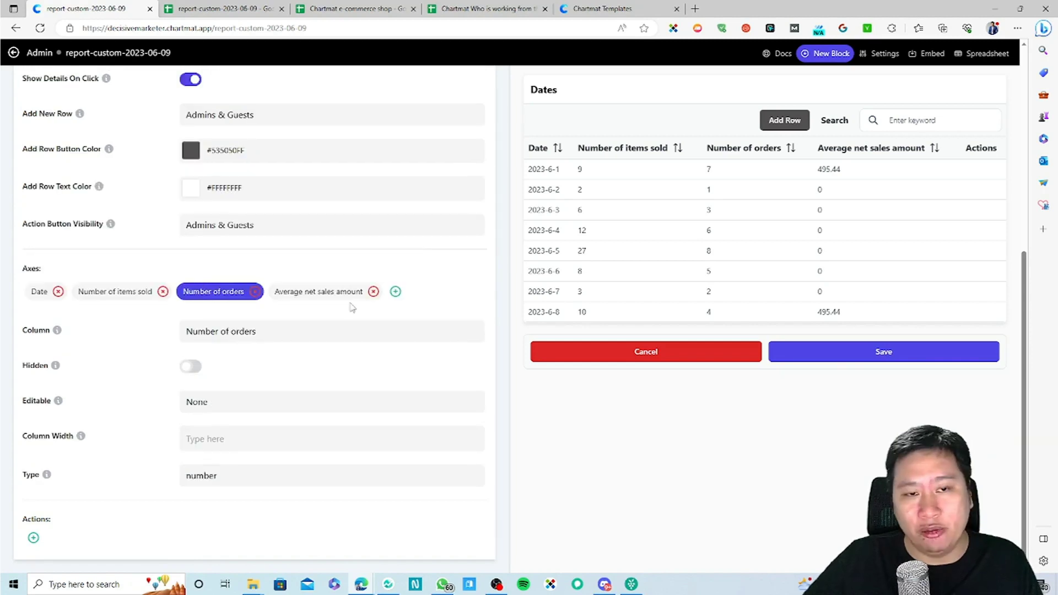
{"action": "left_click", "coordinate": [307, 296]}
{"action": "scroll", "coordinate": [212, 500], "scroll_direction": "down", "scroll_amount": 2}
{"action": "left_click", "coordinate": [204, 435]}
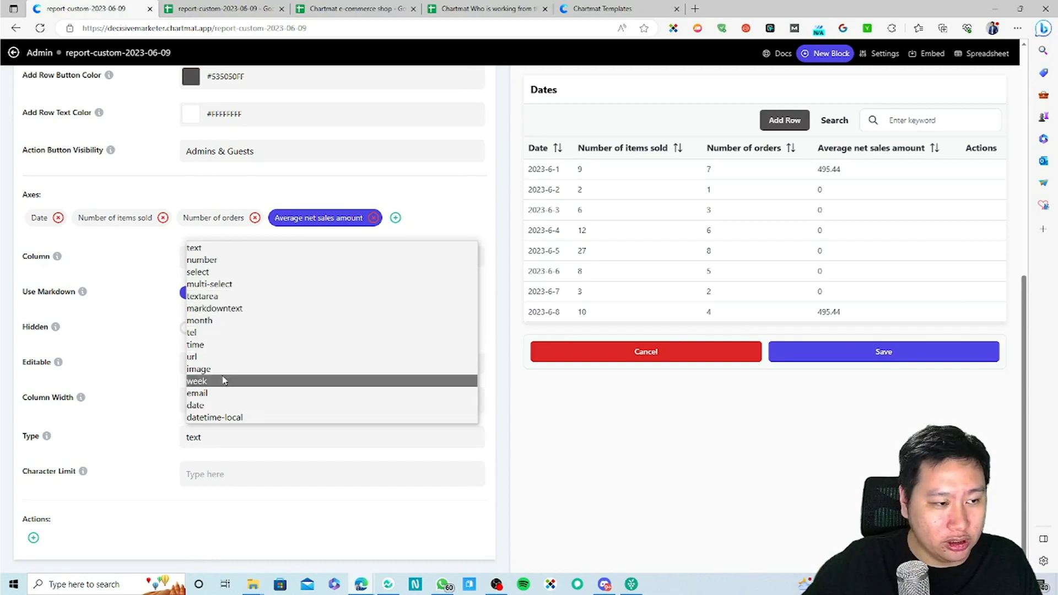
{"action": "left_click", "coordinate": [202, 260]}
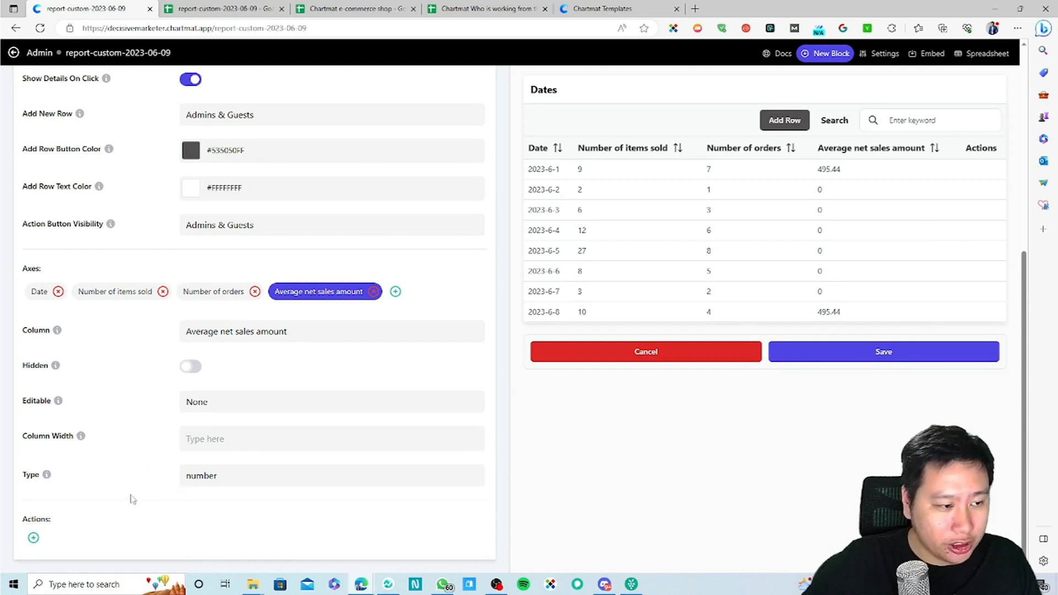
Step: Add a row action titled Buy Now that opens a link
{"action": "left_click", "coordinate": [33, 537]}
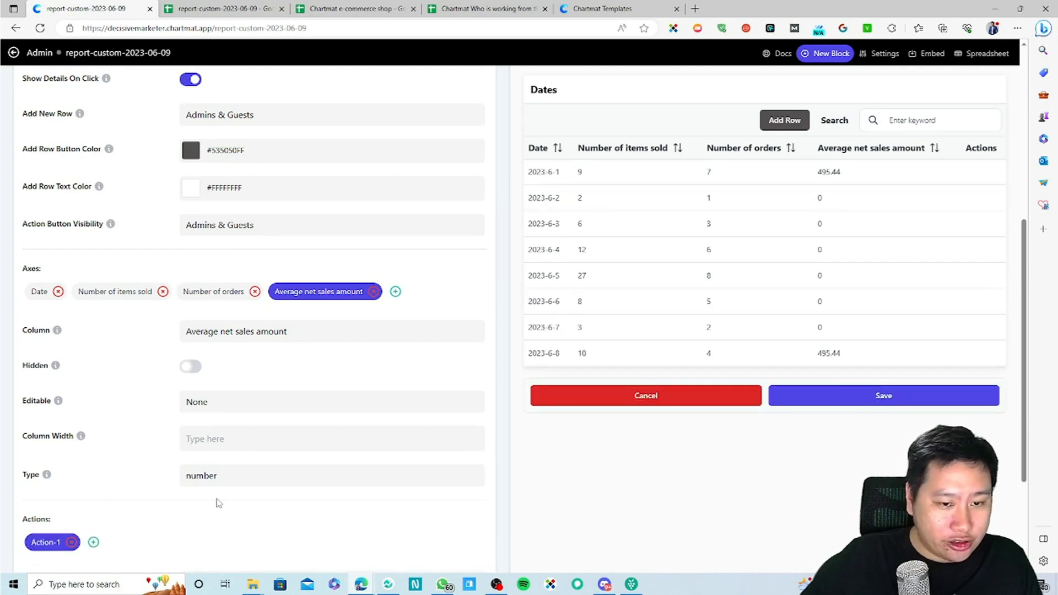
{"action": "scroll", "coordinate": [216, 501], "scroll_direction": "down", "scroll_amount": 1}
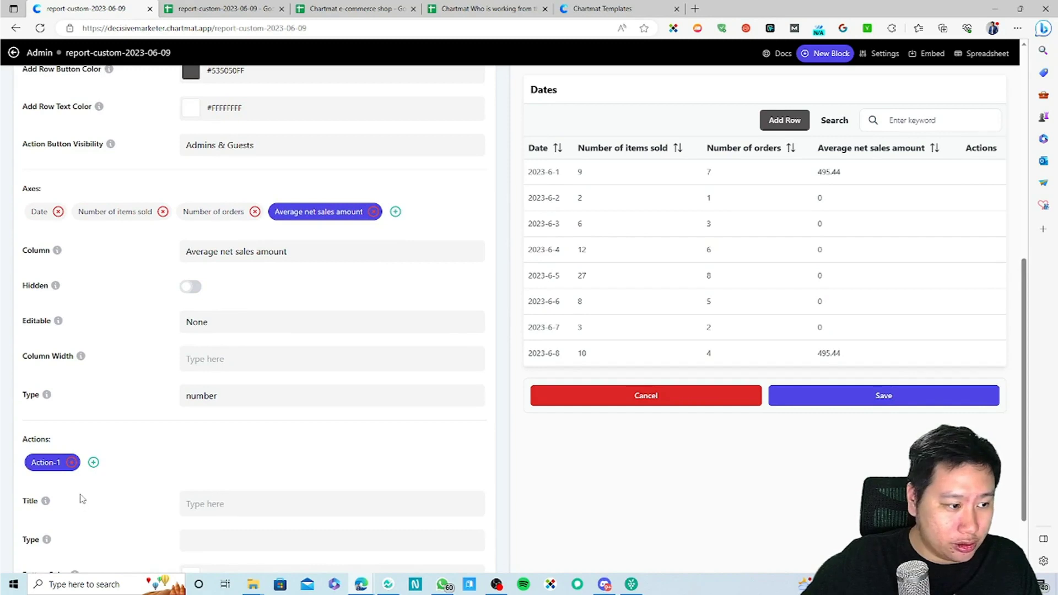
{"action": "scroll", "coordinate": [83, 498], "scroll_direction": "down", "scroll_amount": 1}
{"action": "left_click", "coordinate": [190, 458]}
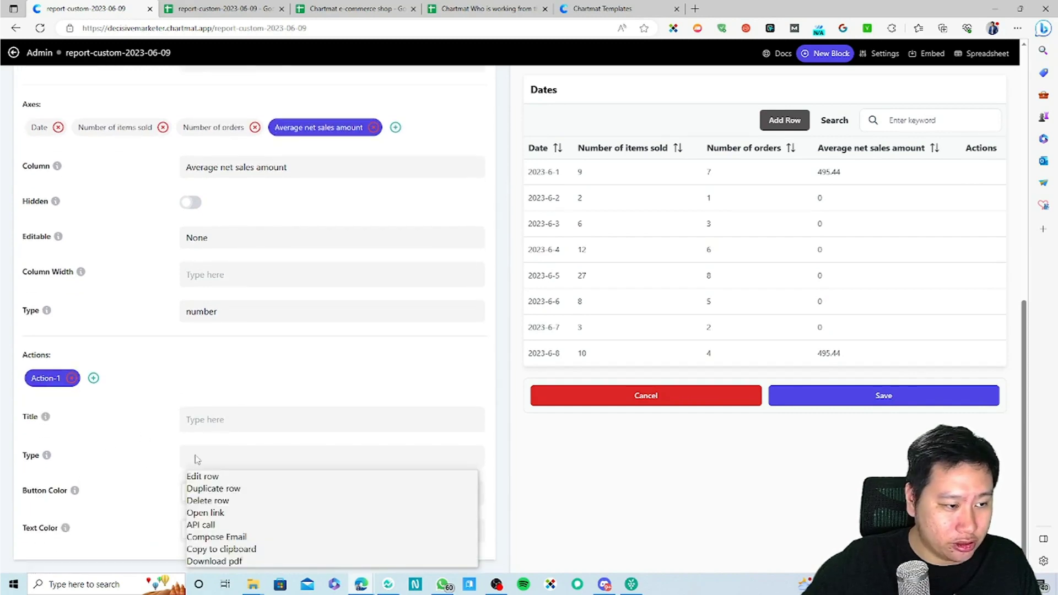
{"action": "left_click", "coordinate": [225, 537]}
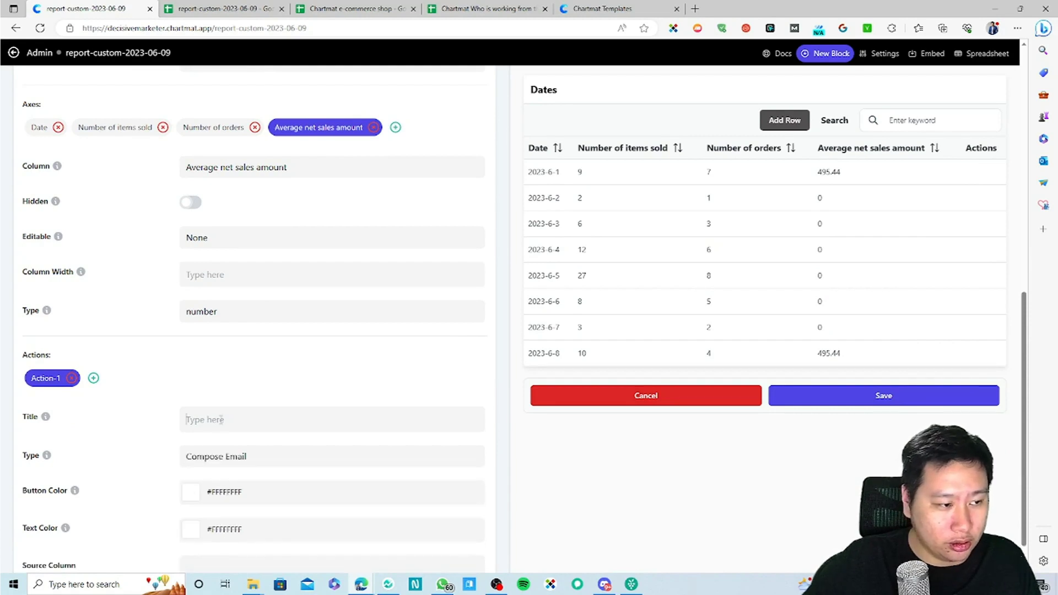
{"action": "type", "text": "Test"}
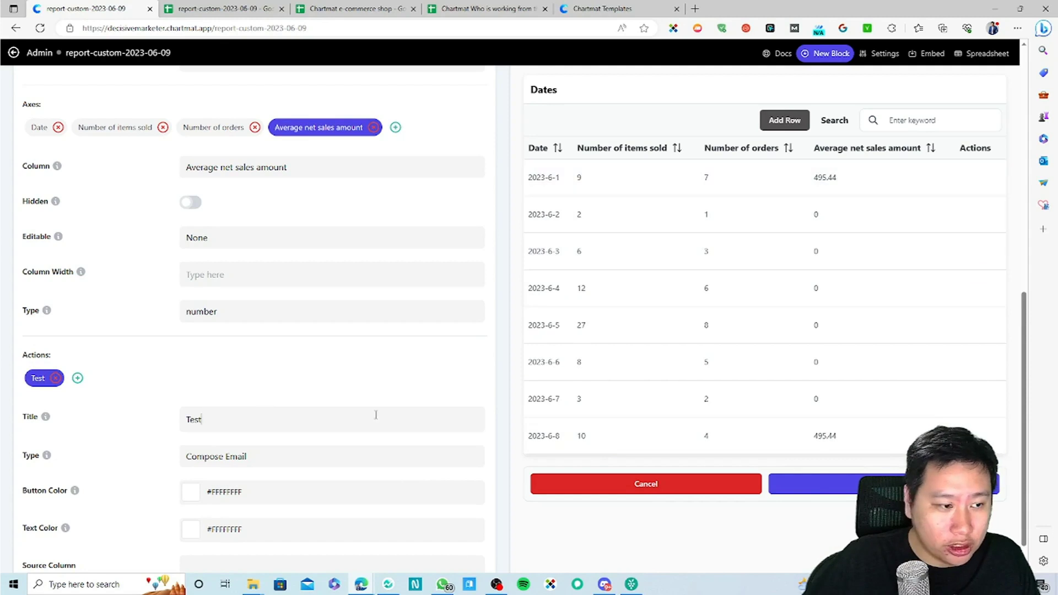
{"action": "double_click", "coordinate": [201, 417]}
{"action": "key", "text": "BackSpace"}
{"action": "type", "text": "Buy Now"}
{"action": "left_click", "coordinate": [237, 460]}
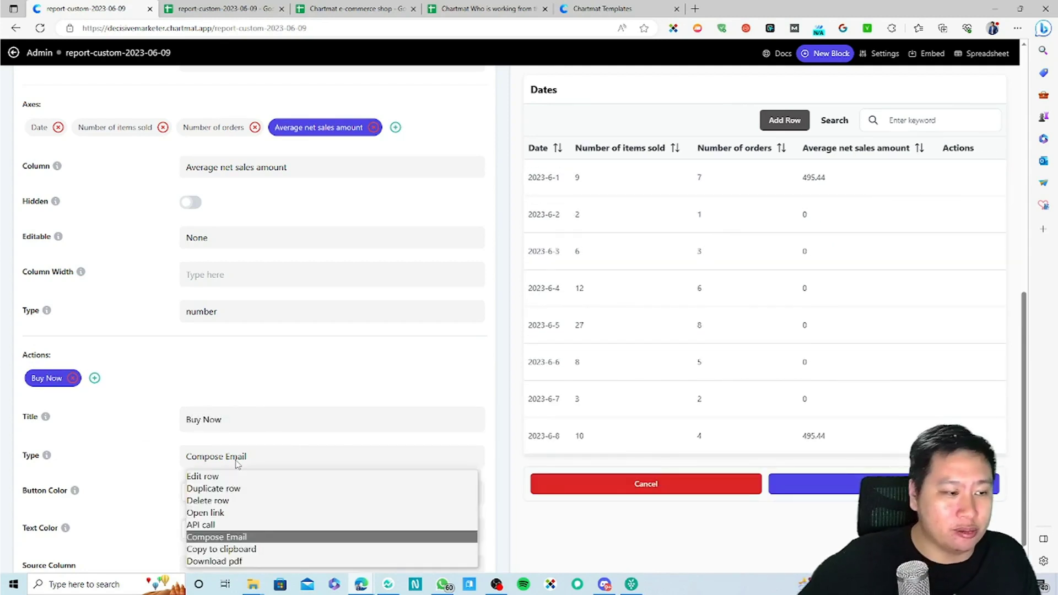
{"action": "left_click", "coordinate": [203, 515]}
Step: Color the Buy Now buttons dark green (#417505FF)
{"action": "left_click", "coordinate": [197, 496]}
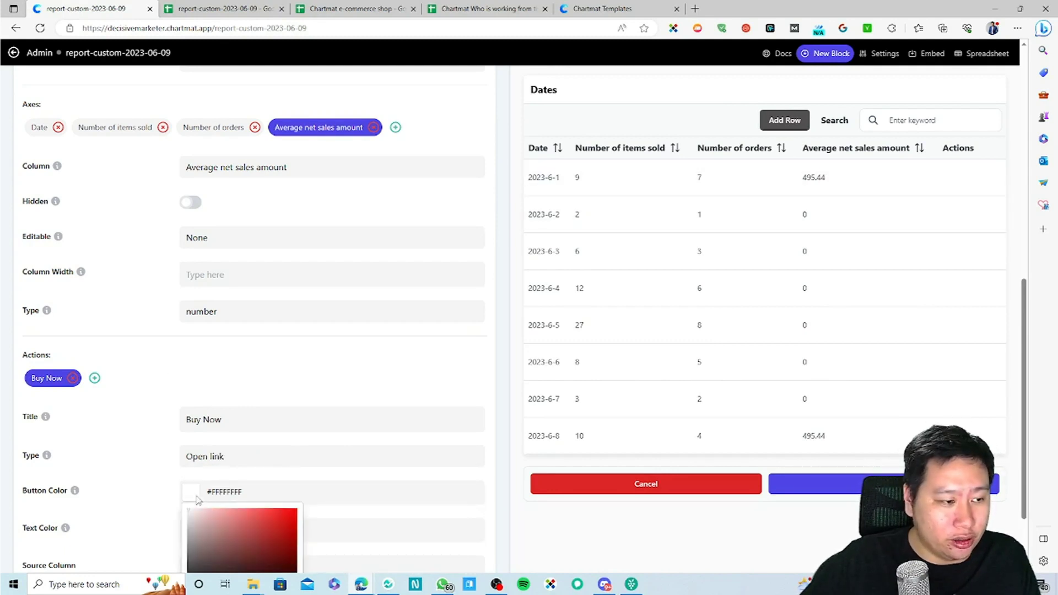
{"action": "left_click_drag", "start_coordinate": [236, 533], "coordinate": [292, 521]}
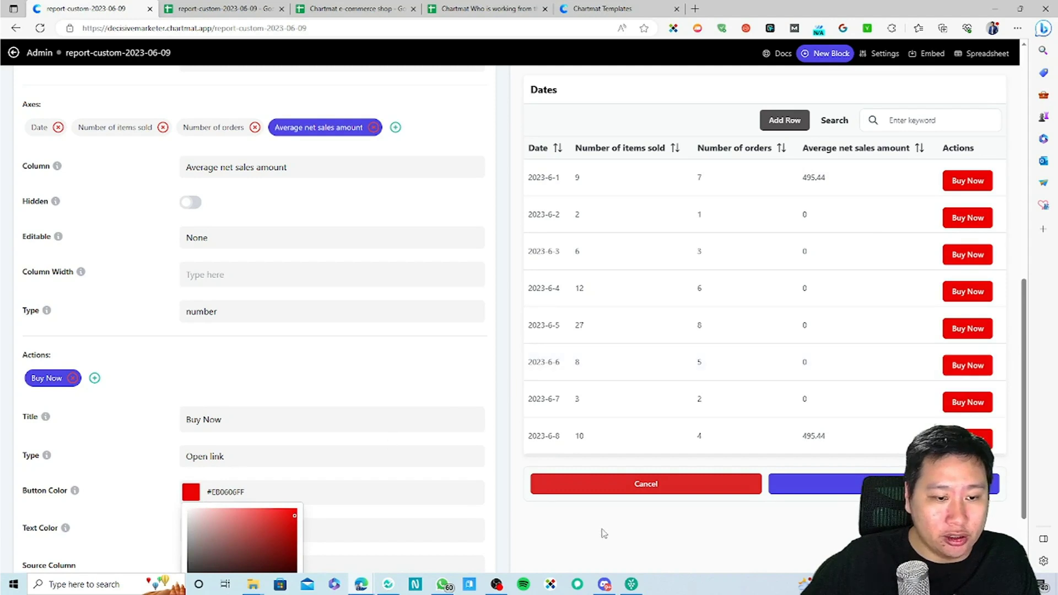
{"action": "scroll", "coordinate": [292, 521], "scroll_direction": "down", "scroll_amount": 2}
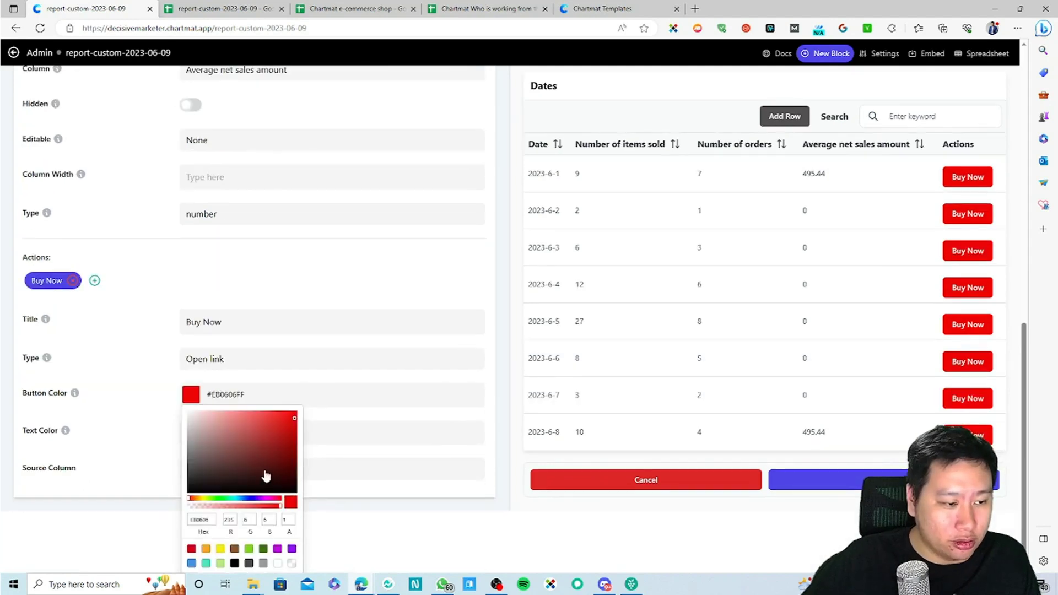
{"action": "left_click", "coordinate": [263, 549]}
{"action": "left_click", "coordinate": [249, 549]}
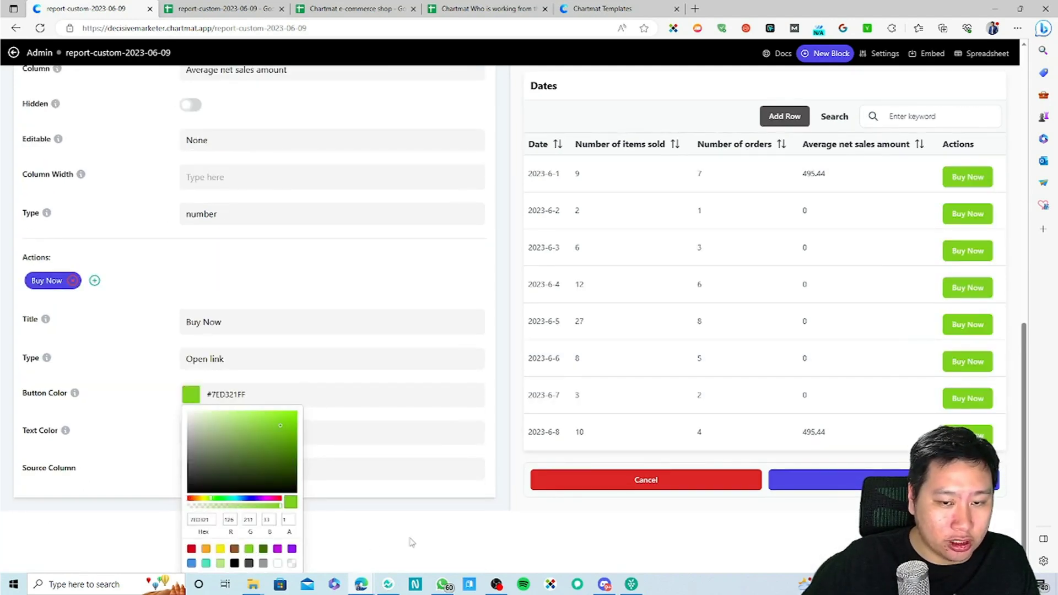
{"action": "left_click", "coordinate": [264, 550]}
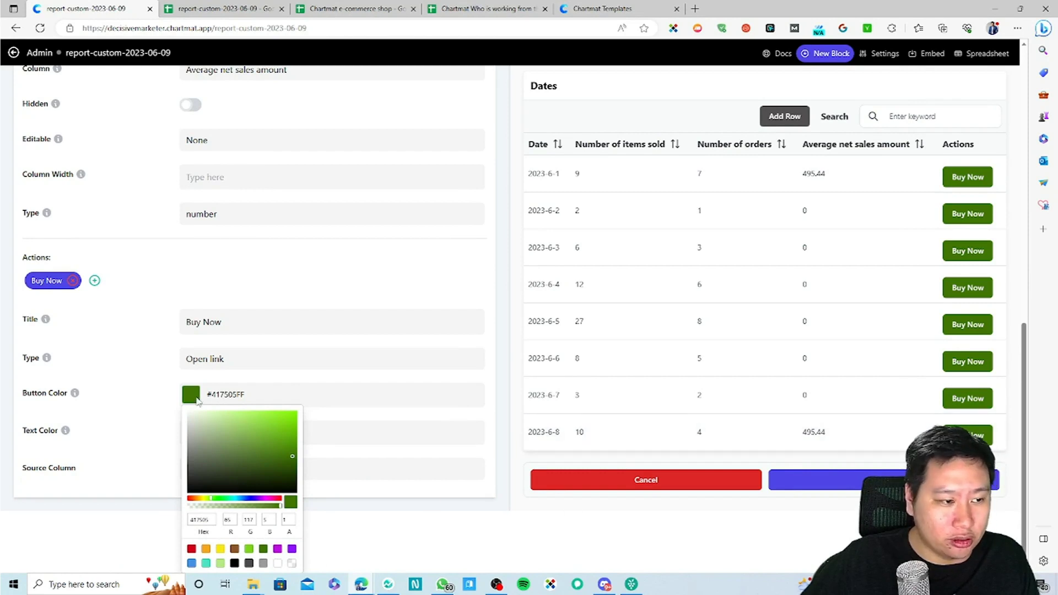
{"action": "left_click", "coordinate": [163, 417]}
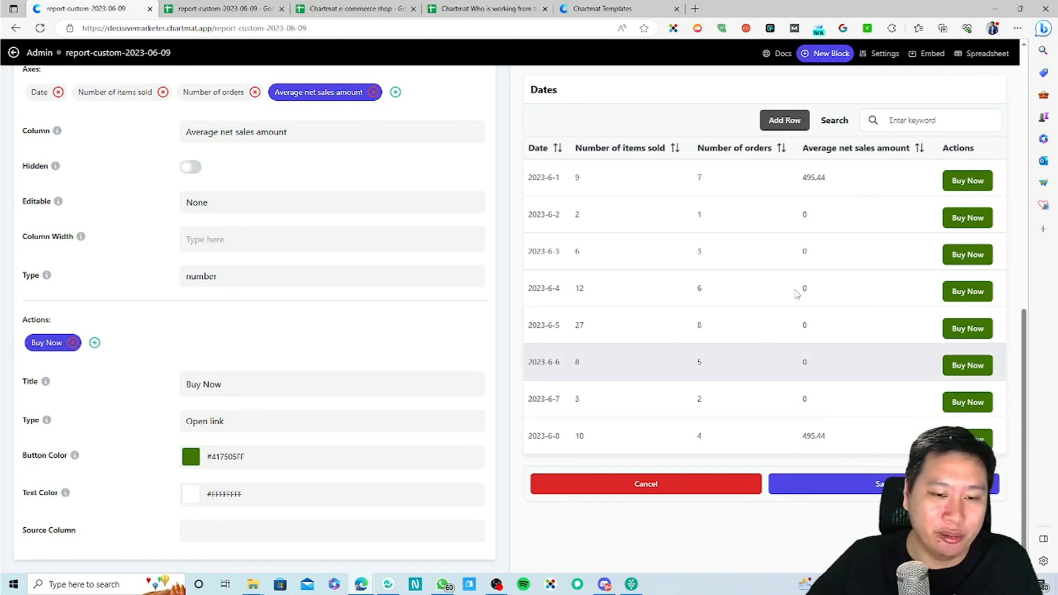
{"action": "scroll", "coordinate": [461, 154], "scroll_direction": "up", "scroll_amount": 10}
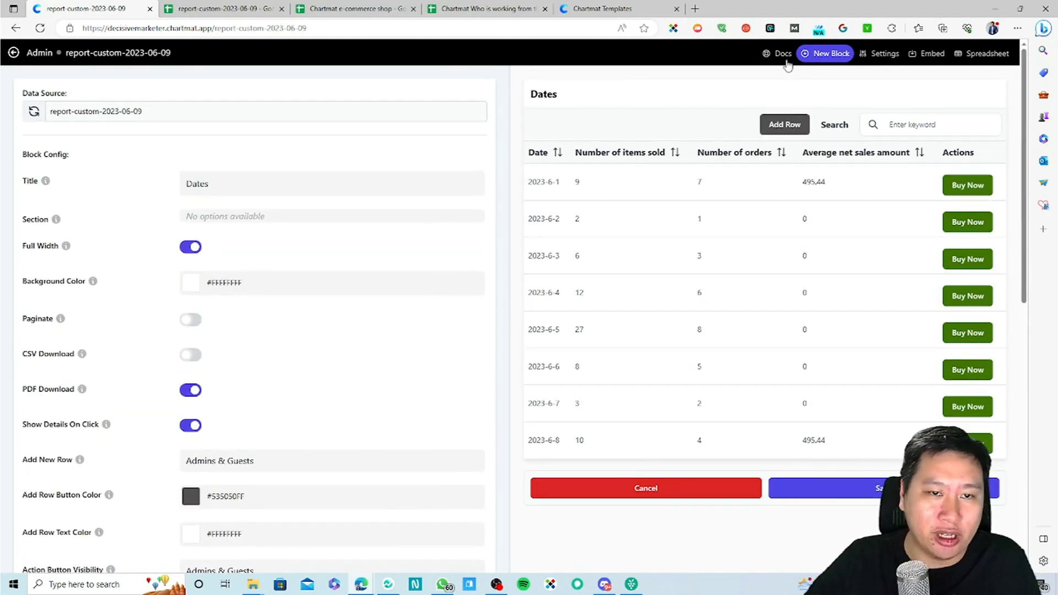
Step: Save the Dates table, review it below the Daily Sales chart, and start a new block
{"action": "left_click", "coordinate": [826, 488]}
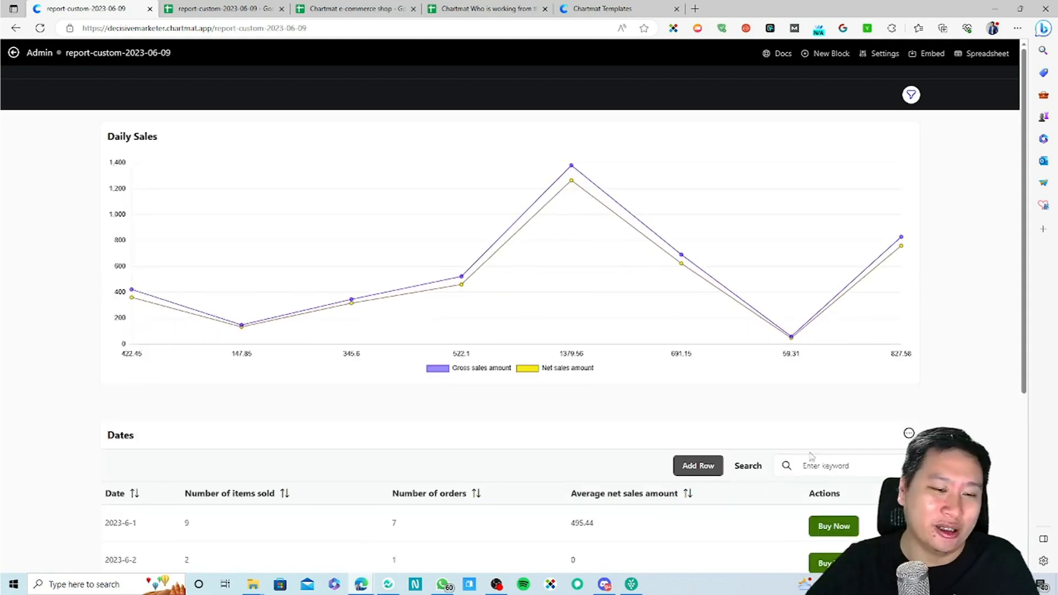
{"action": "scroll", "coordinate": [329, 354], "scroll_direction": "down", "scroll_amount": 5}
{"action": "scroll", "coordinate": [263, 267], "scroll_direction": "up", "scroll_amount": 3}
{"action": "scroll", "coordinate": [300, 396], "scroll_direction": "down", "scroll_amount": 3}
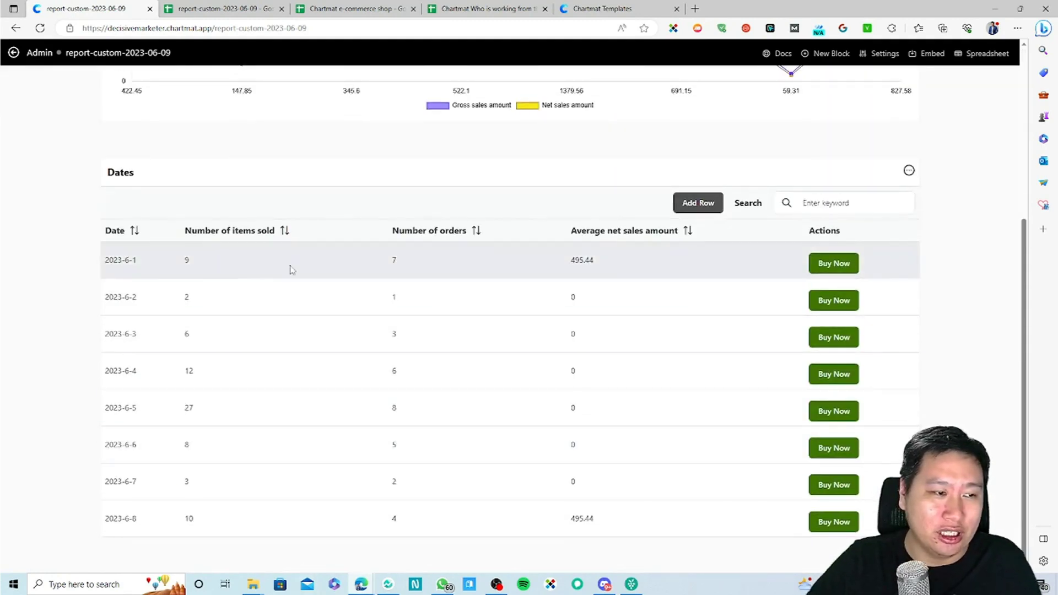
{"action": "scroll", "coordinate": [427, 260], "scroll_direction": "up", "scroll_amount": 3}
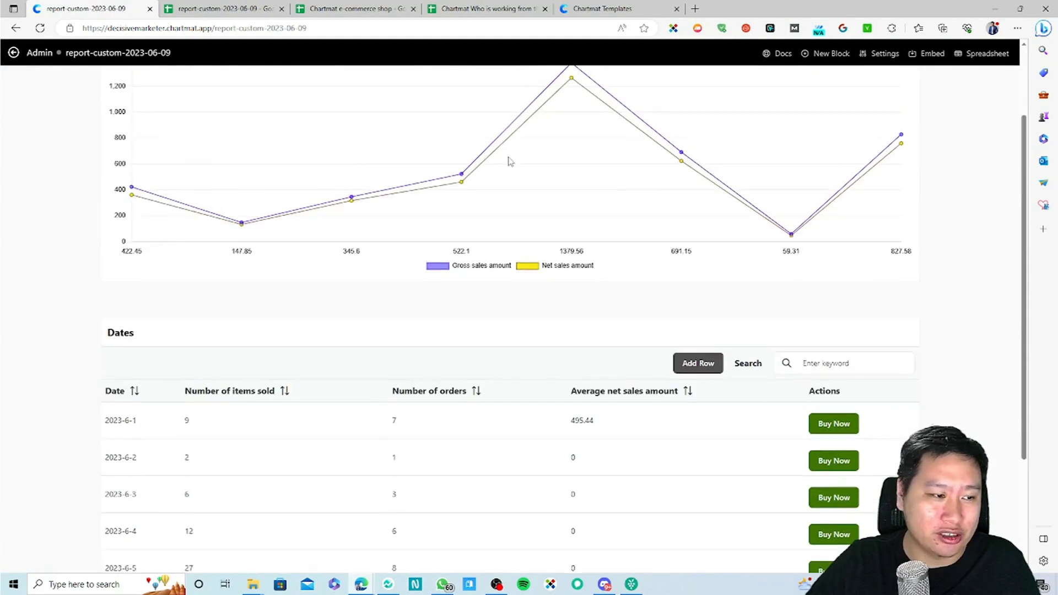
{"action": "scroll", "coordinate": [509, 160], "scroll_direction": "up", "scroll_amount": 1}
{"action": "left_click", "coordinate": [830, 53]}
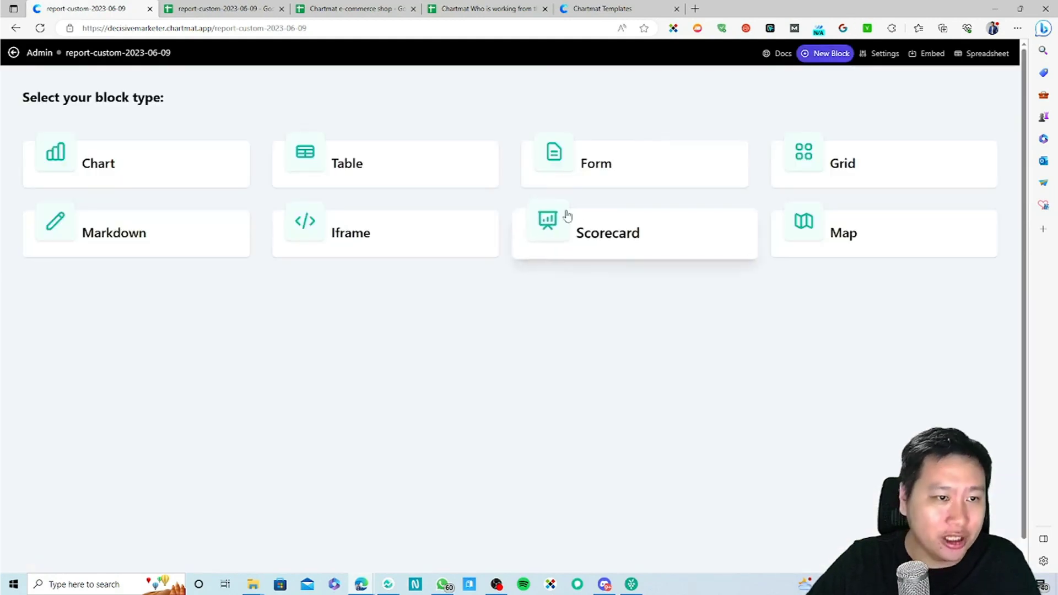
Step: Create a Form block and add Number of items sold as a field
{"action": "left_click", "coordinate": [573, 177]}
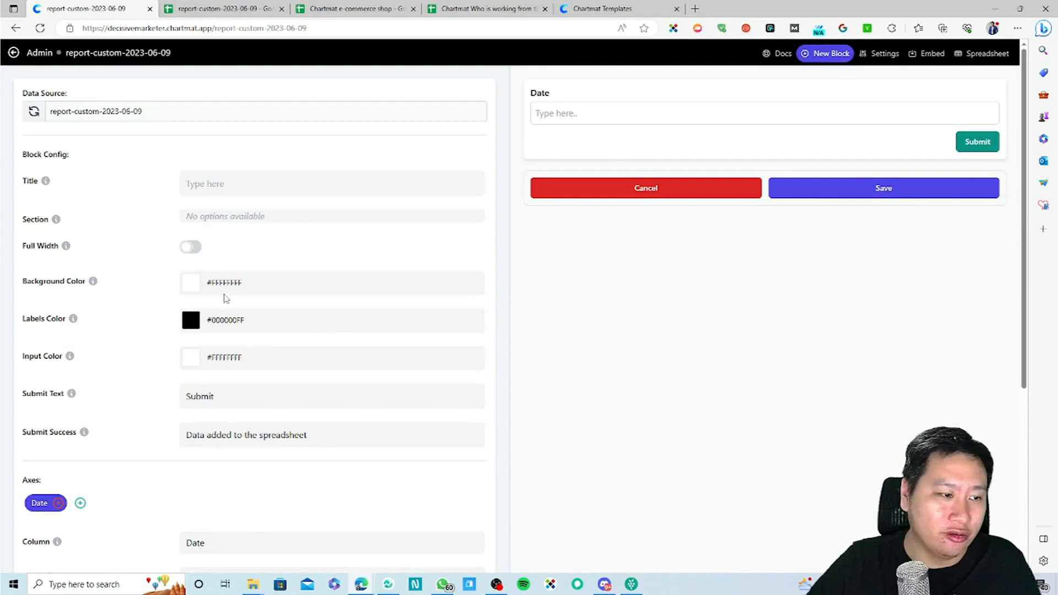
{"action": "scroll", "coordinate": [201, 371], "scroll_direction": "down", "scroll_amount": 5}
{"action": "scroll", "coordinate": [131, 371], "scroll_direction": "up", "scroll_amount": 5}
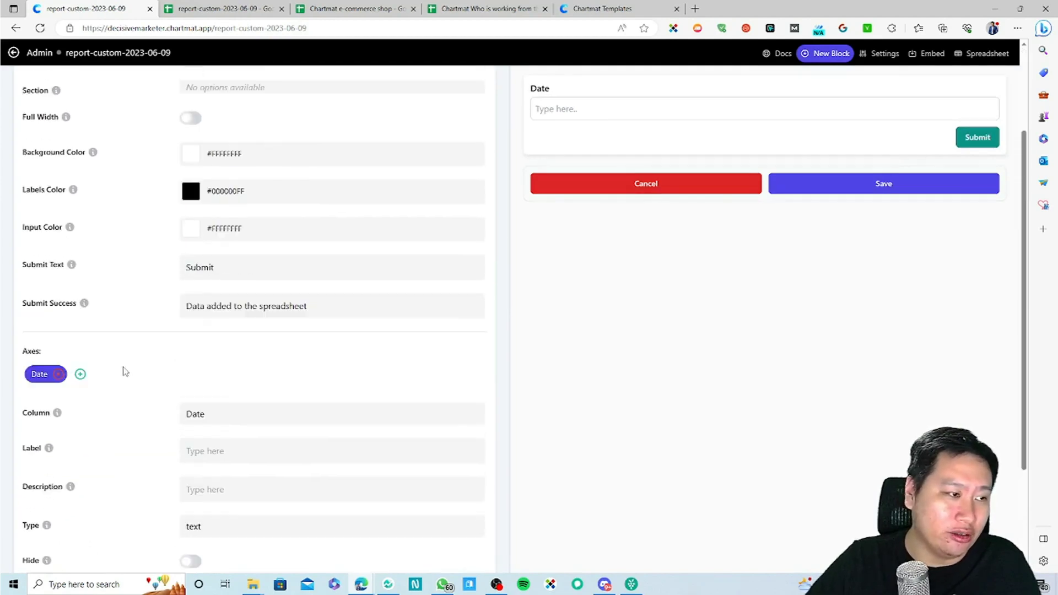
{"action": "scroll", "coordinate": [81, 469], "scroll_direction": "down", "scroll_amount": 3}
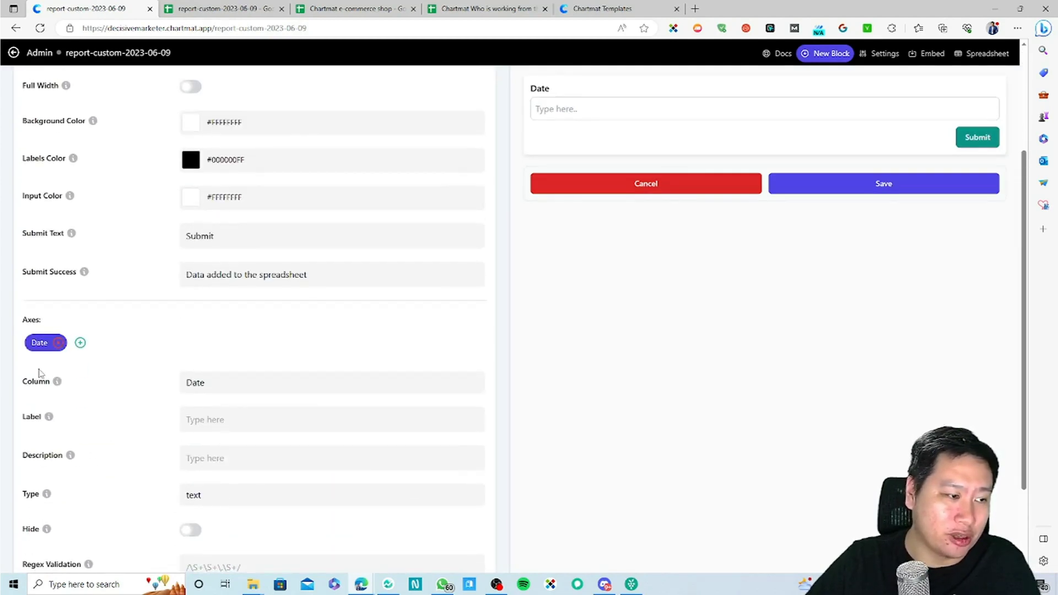
{"action": "left_click", "coordinate": [80, 343]}
{"action": "scroll", "coordinate": [118, 354], "scroll_direction": "up", "scroll_amount": 3}
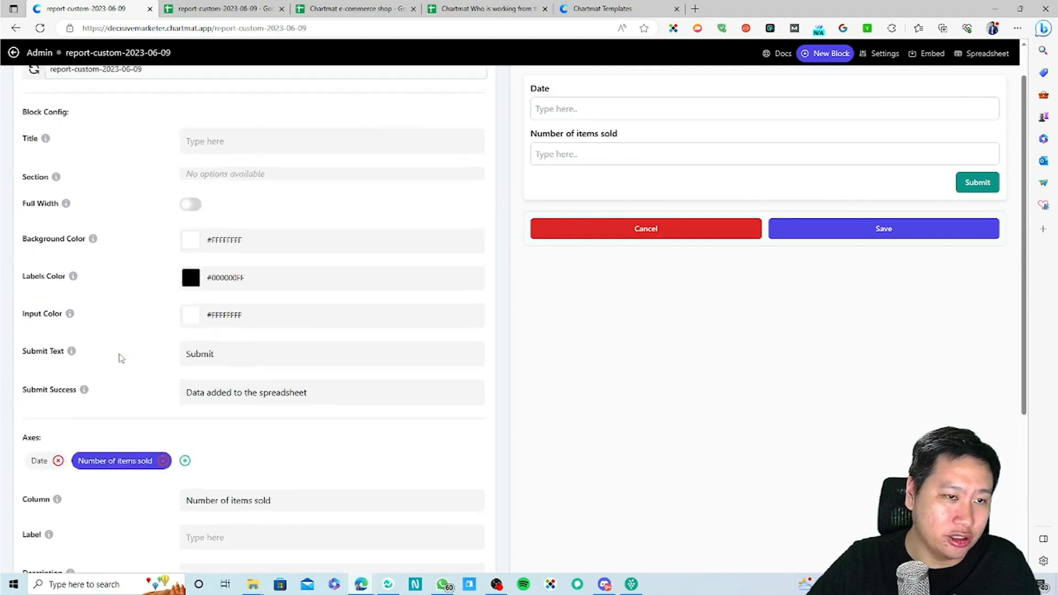
{"action": "scroll", "coordinate": [142, 477], "scroll_direction": "down", "scroll_amount": 2}
{"action": "scroll", "coordinate": [122, 514], "scroll_direction": "up", "scroll_amount": 2}
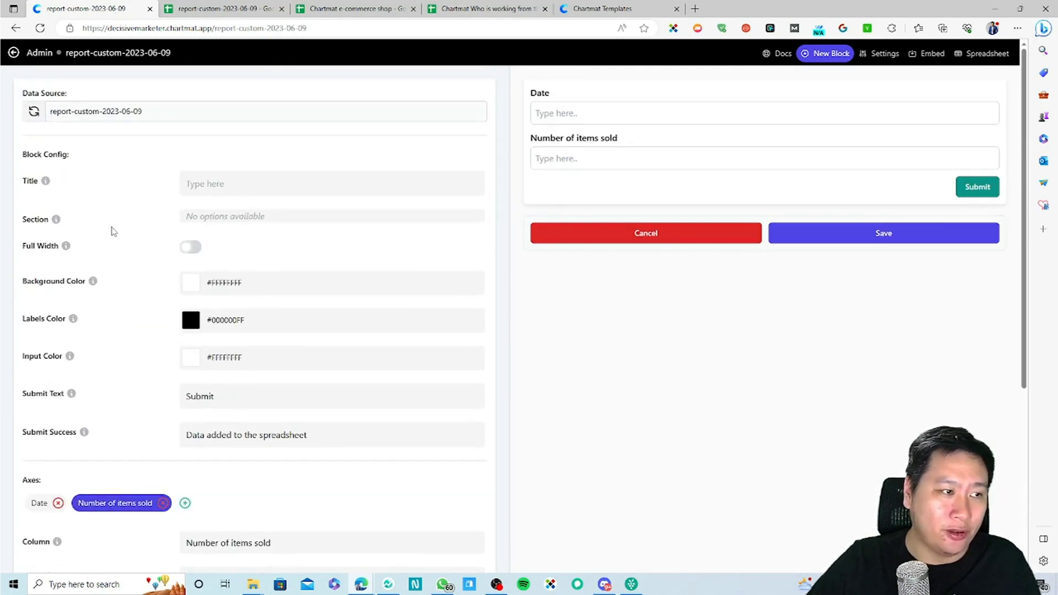
{"action": "scroll", "coordinate": [145, 485], "scroll_direction": "down", "scroll_amount": 2}
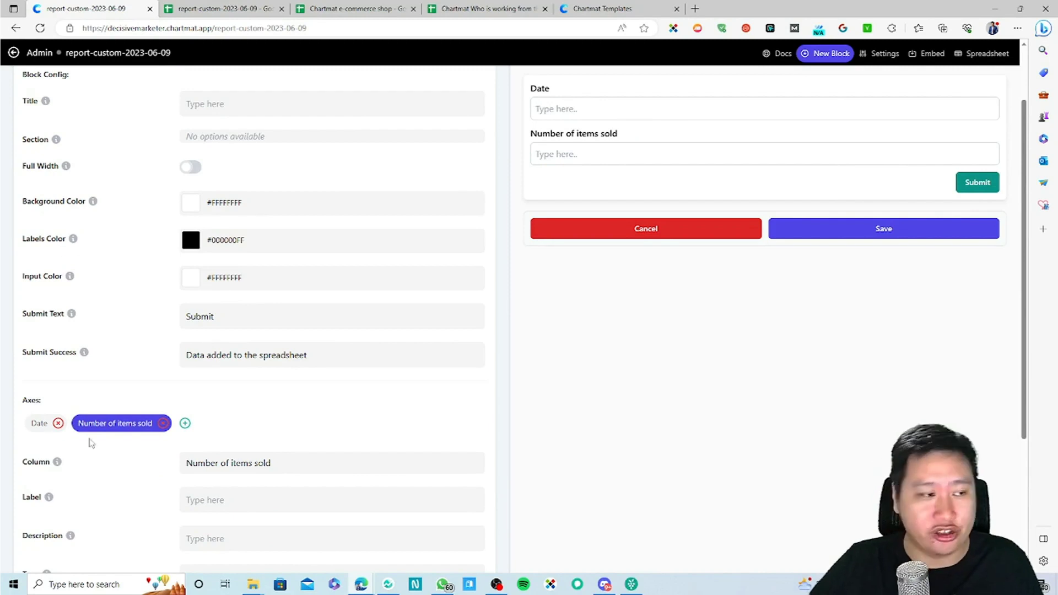
Step: Remove both form fields and re-add only Date as the single input
{"action": "left_click", "coordinate": [163, 424]}
{"action": "left_click", "coordinate": [58, 423]}
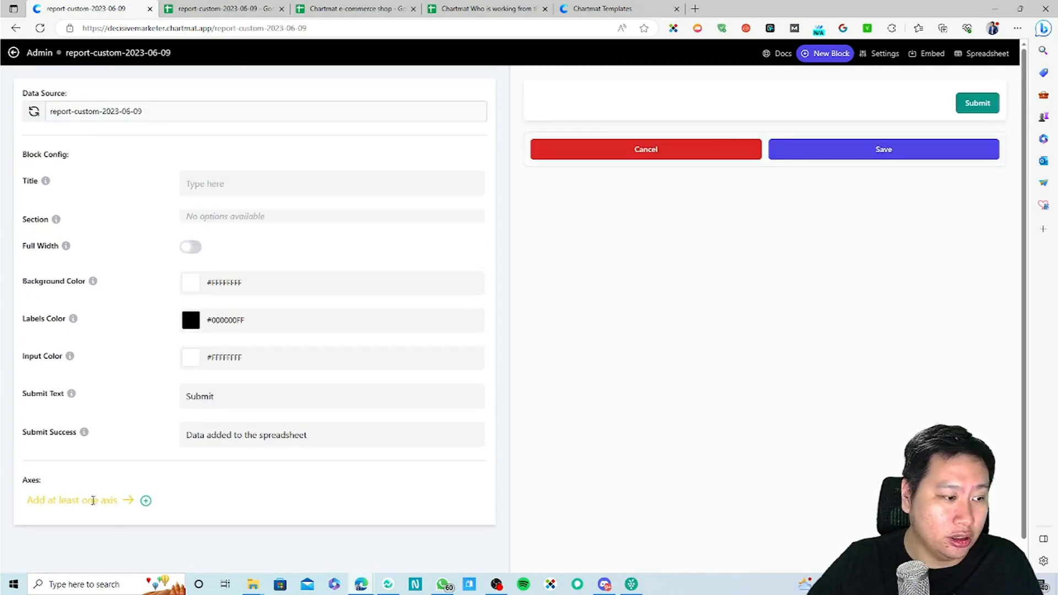
{"action": "left_click", "coordinate": [146, 501]}
{"action": "scroll", "coordinate": [182, 457], "scroll_direction": "down", "scroll_amount": 5}
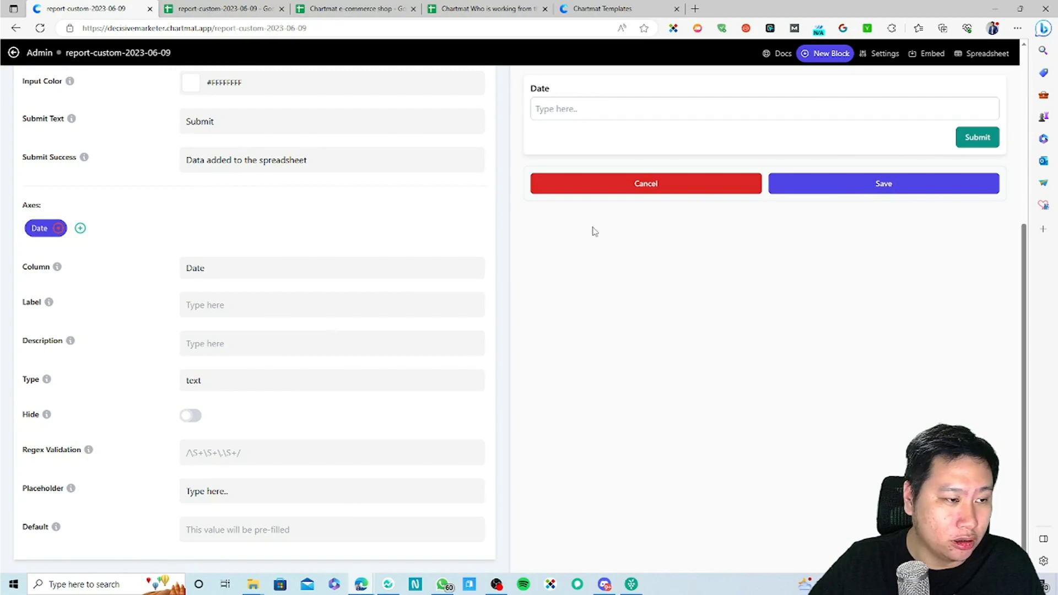
{"action": "scroll", "coordinate": [593, 273], "scroll_direction": "up", "scroll_amount": 4}
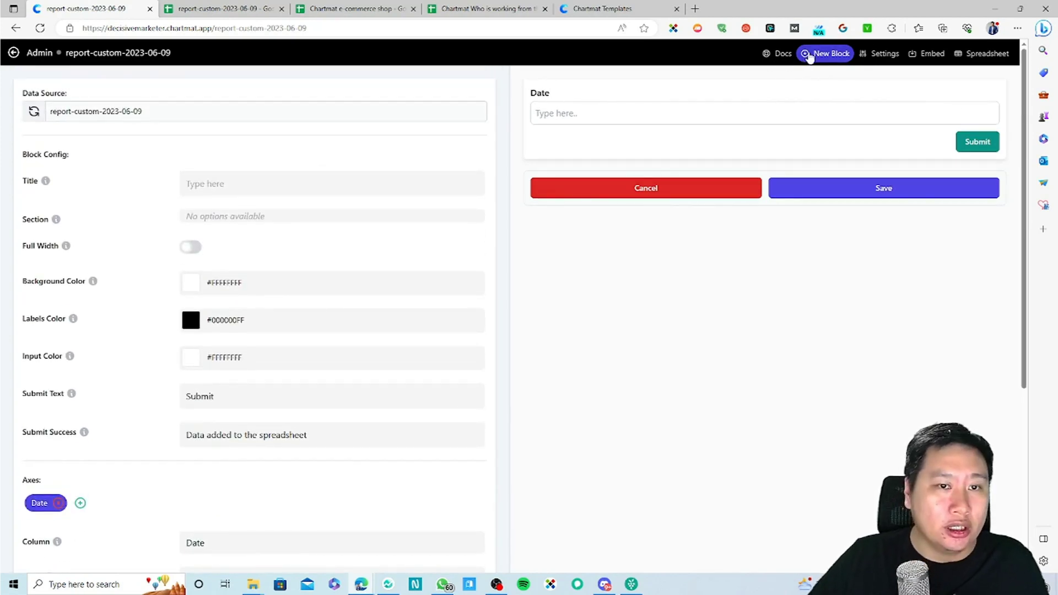
Step: Preview a new Grid block of dates
{"action": "left_click", "coordinate": [809, 55]}
{"action": "left_click", "coordinate": [871, 170]}
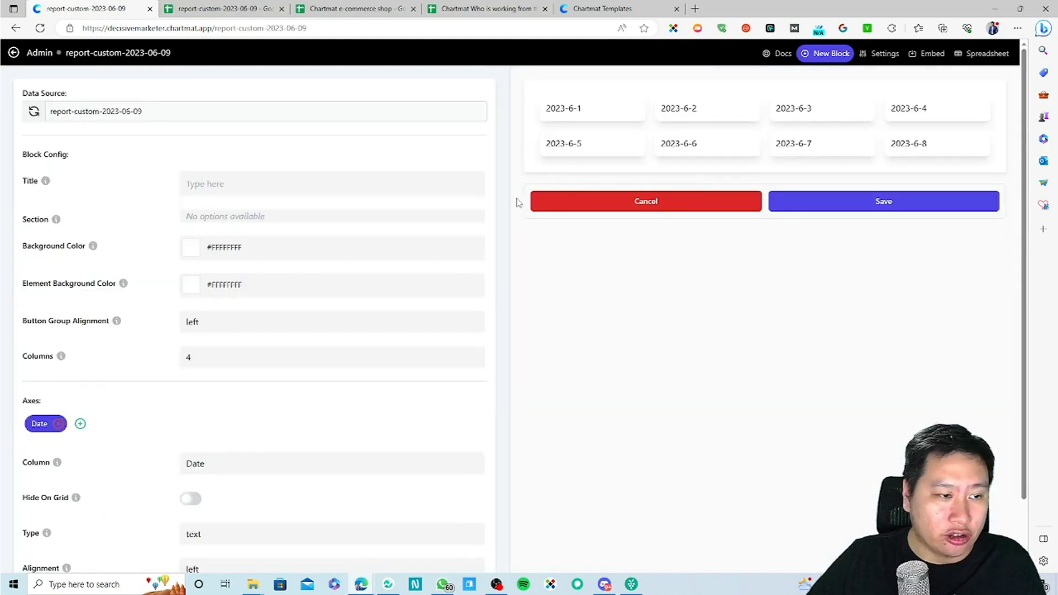
{"action": "scroll", "coordinate": [305, 385], "scroll_direction": "down", "scroll_amount": 2}
{"action": "scroll", "coordinate": [221, 398], "scroll_direction": "up", "scroll_amount": 2}
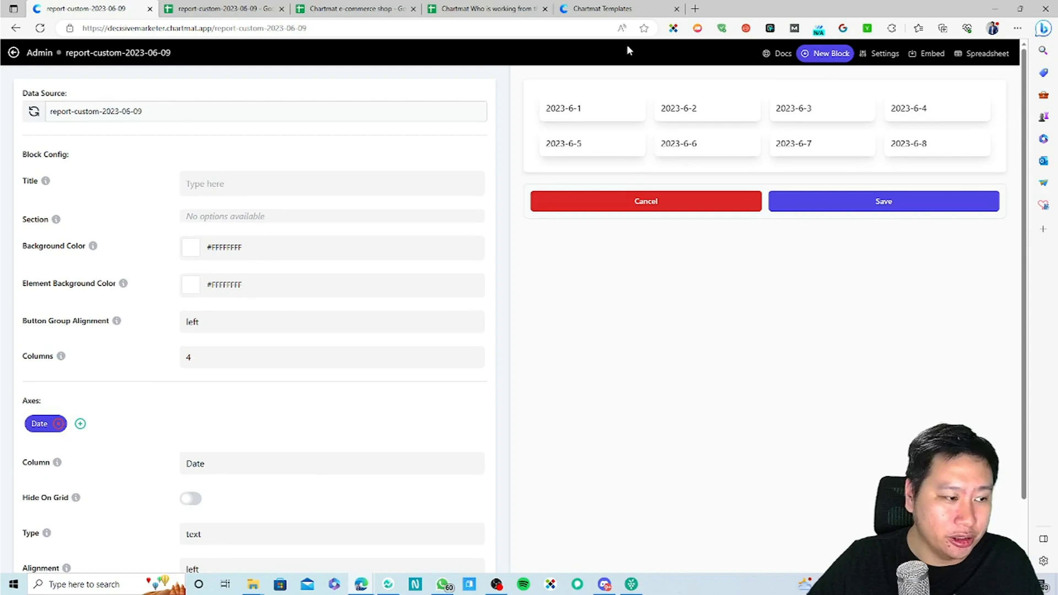
Step: Switch to a Markdown block and select parts of its sample 'Hello Markdown!' text
{"action": "left_click", "coordinate": [825, 53]}
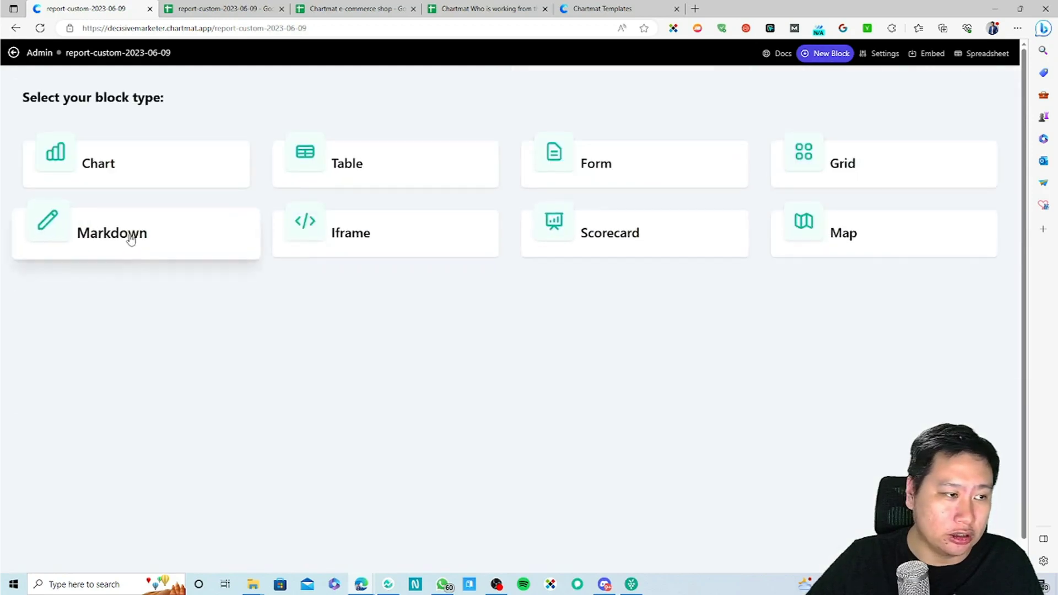
{"action": "left_click", "coordinate": [131, 239]}
{"action": "scroll", "coordinate": [238, 428], "scroll_direction": "down", "scroll_amount": 3}
{"action": "left_click_drag", "start_coordinate": [245, 312], "coordinate": [184, 290]}
{"action": "left_click", "coordinate": [232, 335]}
{"action": "left_click_drag", "start_coordinate": [270, 324], "coordinate": [183, 303]}
{"action": "double_click", "coordinate": [274, 326]}
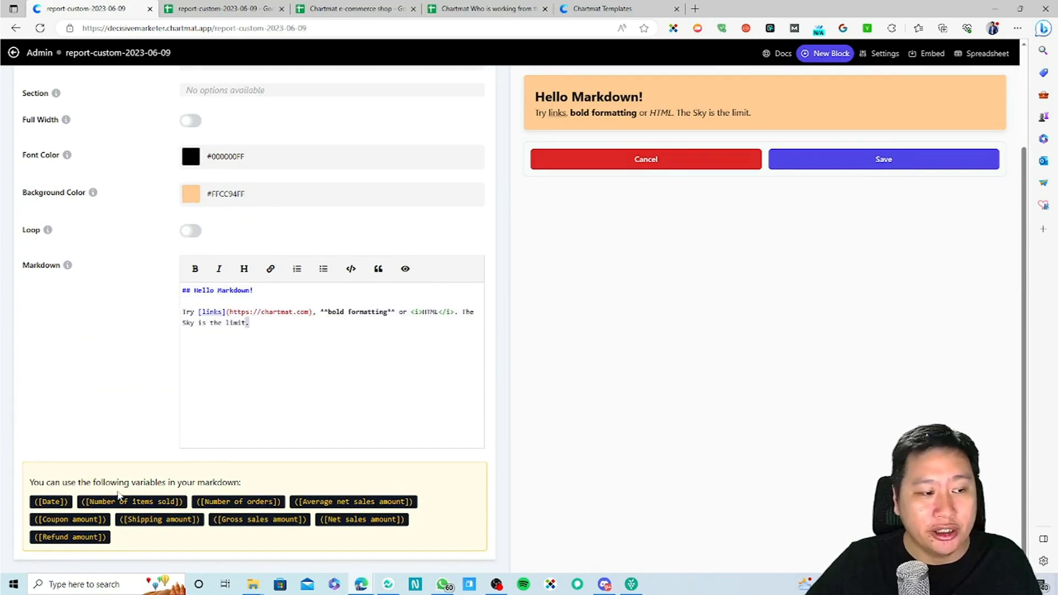
{"action": "left_click_drag", "start_coordinate": [142, 482], "coordinate": [218, 477]}
{"action": "left_click", "coordinate": [555, 240]}
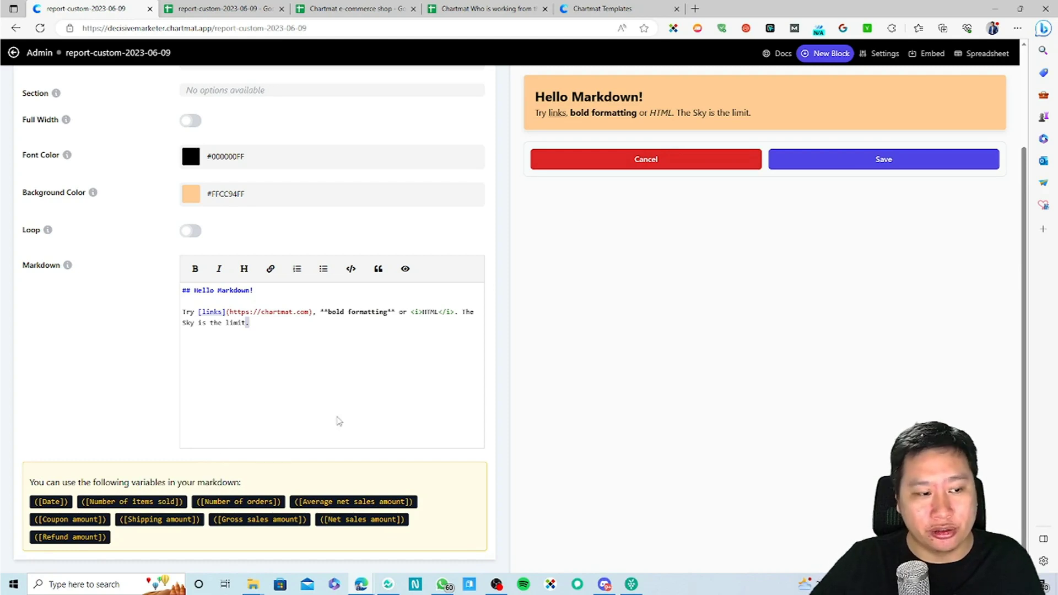
{"action": "scroll", "coordinate": [306, 485], "scroll_direction": "up", "scroll_amount": 3}
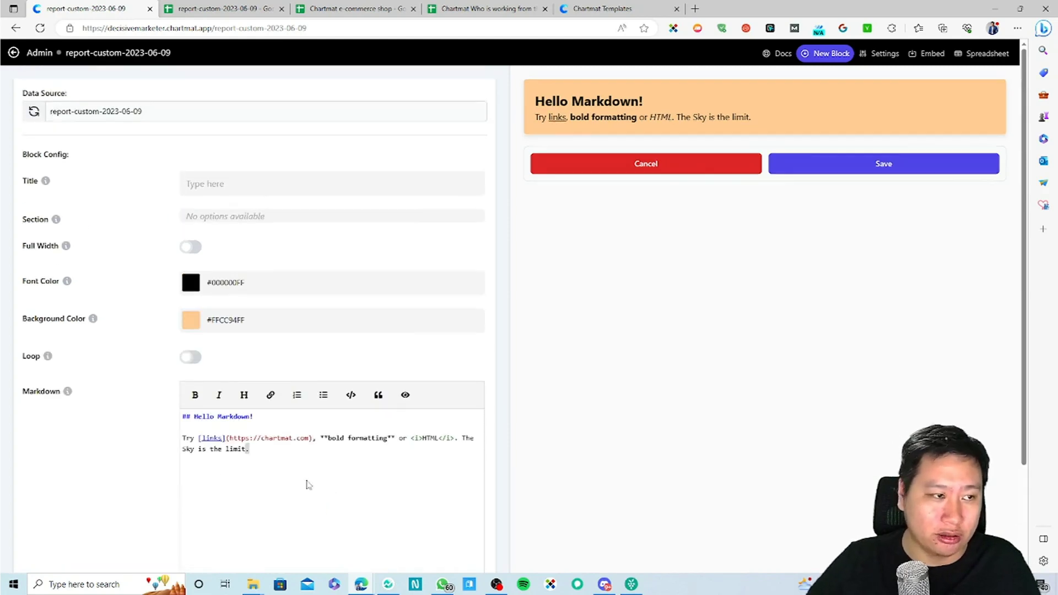
Step: Preview an empty Iframe block with its embed code box, then return to the block chooser
{"action": "left_click", "coordinate": [821, 55]}
{"action": "left_click", "coordinate": [355, 242]}
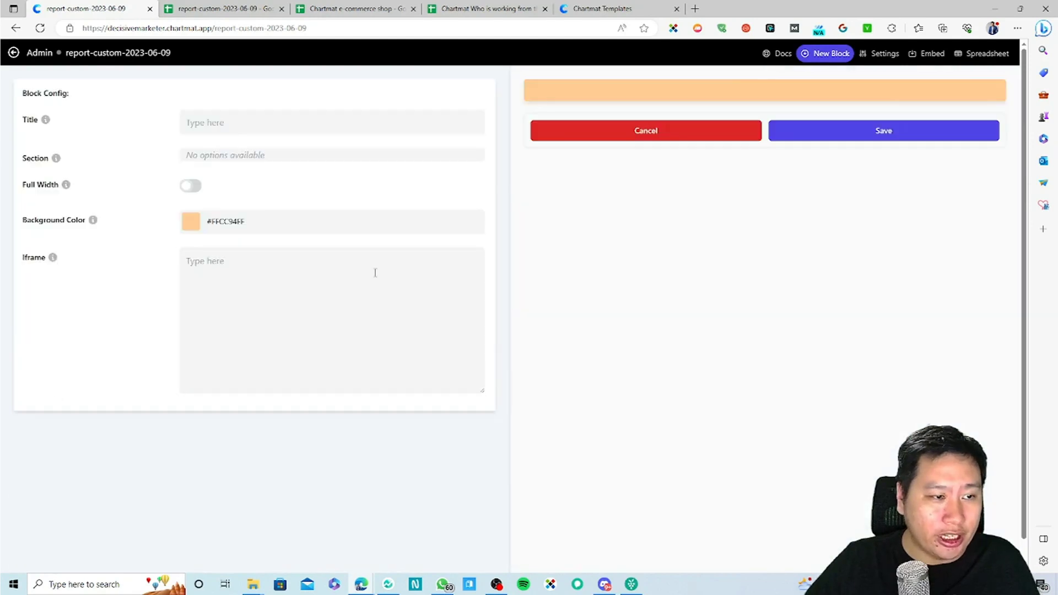
{"action": "scroll", "coordinate": [331, 177], "scroll_direction": "down", "scroll_amount": 1}
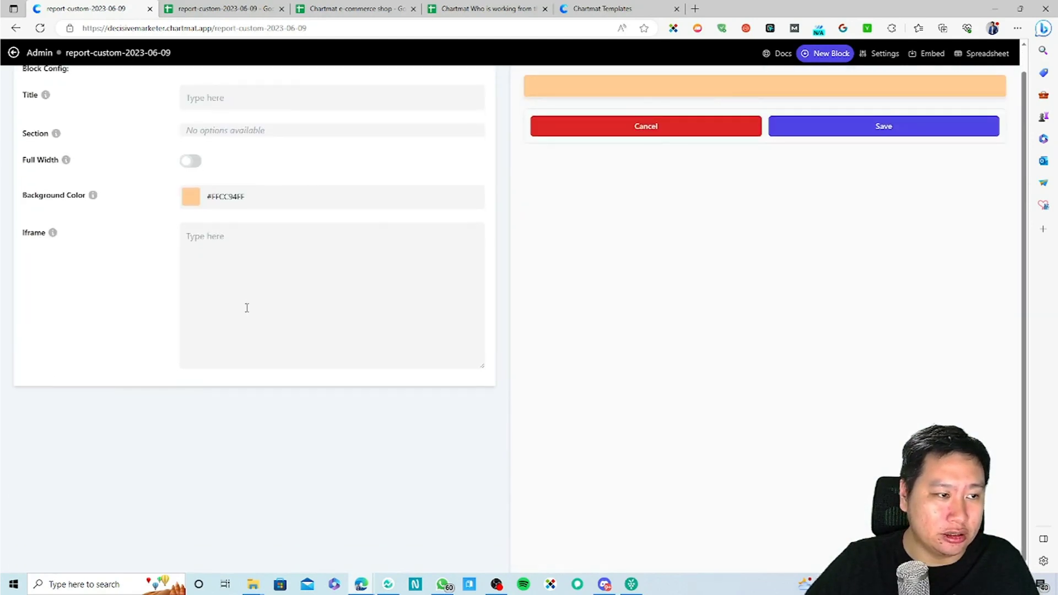
{"action": "scroll", "coordinate": [276, 319], "scroll_direction": "up", "scroll_amount": 1}
{"action": "left_click", "coordinate": [182, 301]}
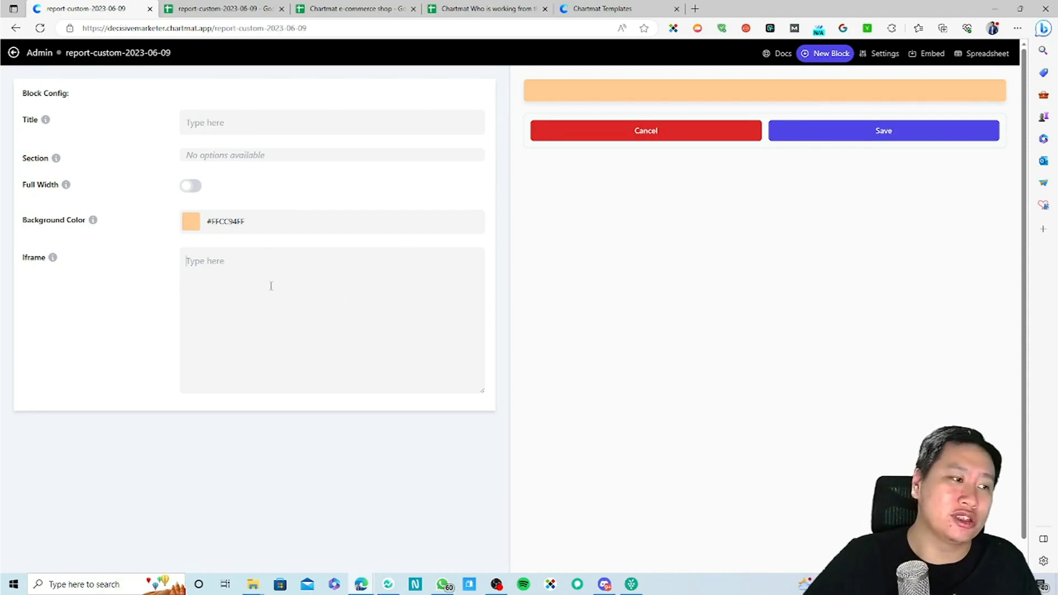
{"action": "left_click", "coordinate": [847, 53]}
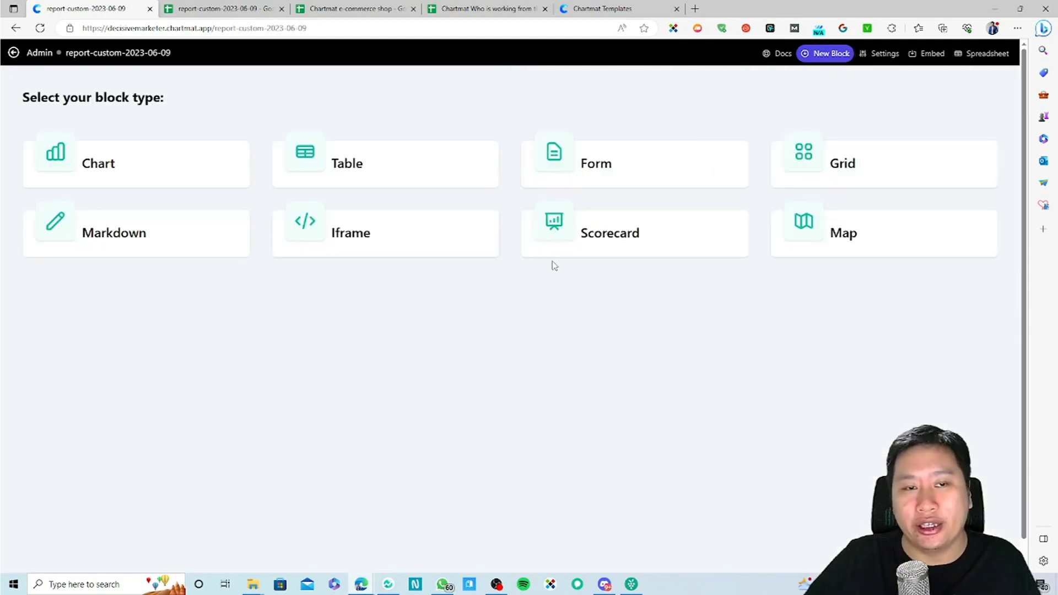
Step: Preview a Scorecard labelled Hello sourced from report-custom-2023-06-09, then return to the chooser
{"action": "left_click", "coordinate": [643, 234]}
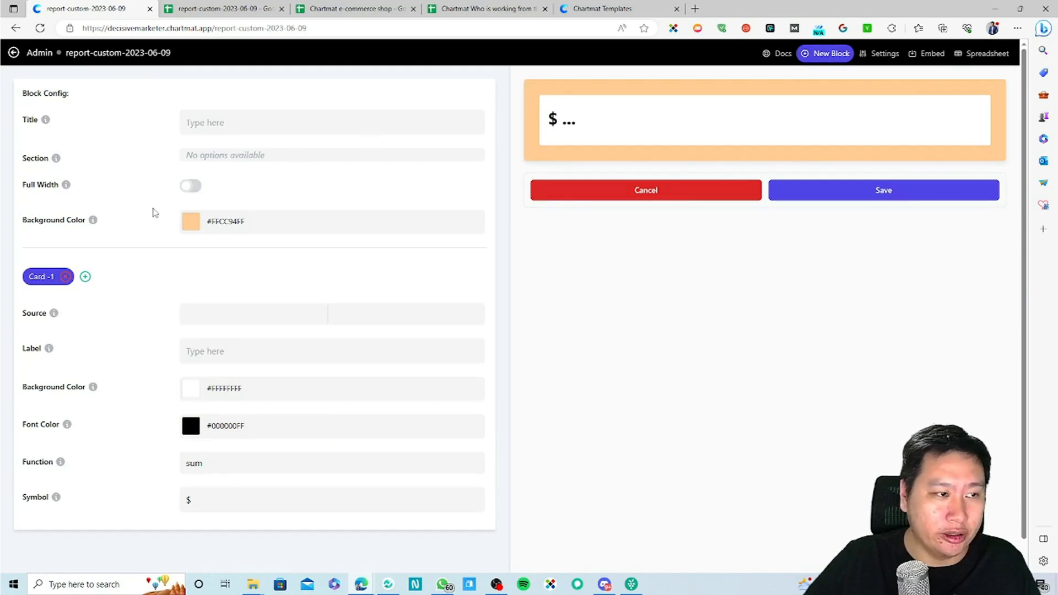
{"action": "left_click", "coordinate": [238, 312]}
{"action": "left_click", "coordinate": [224, 334]}
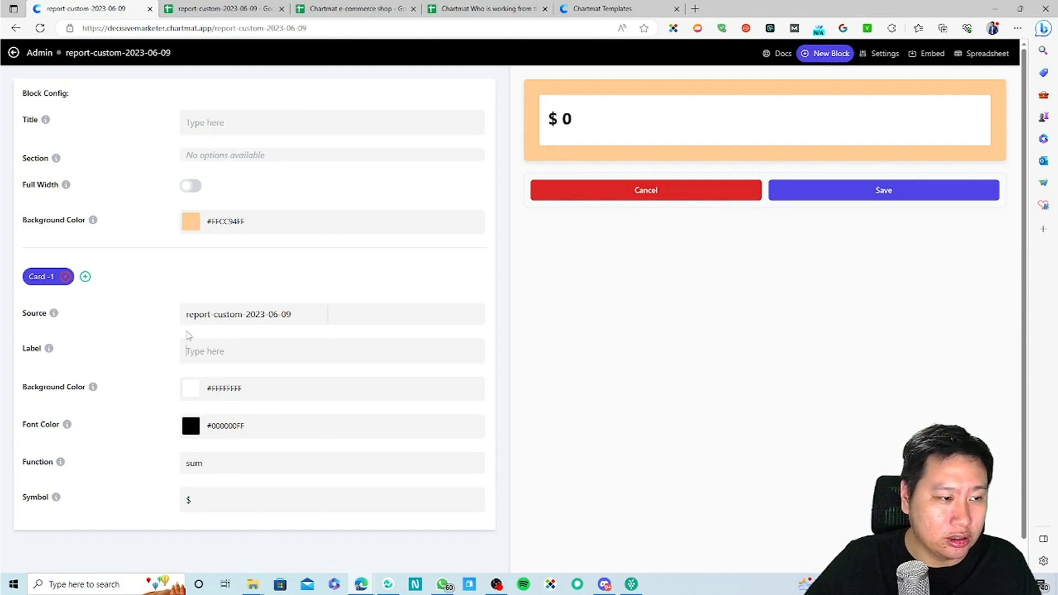
{"action": "type", "text": "Hello"}
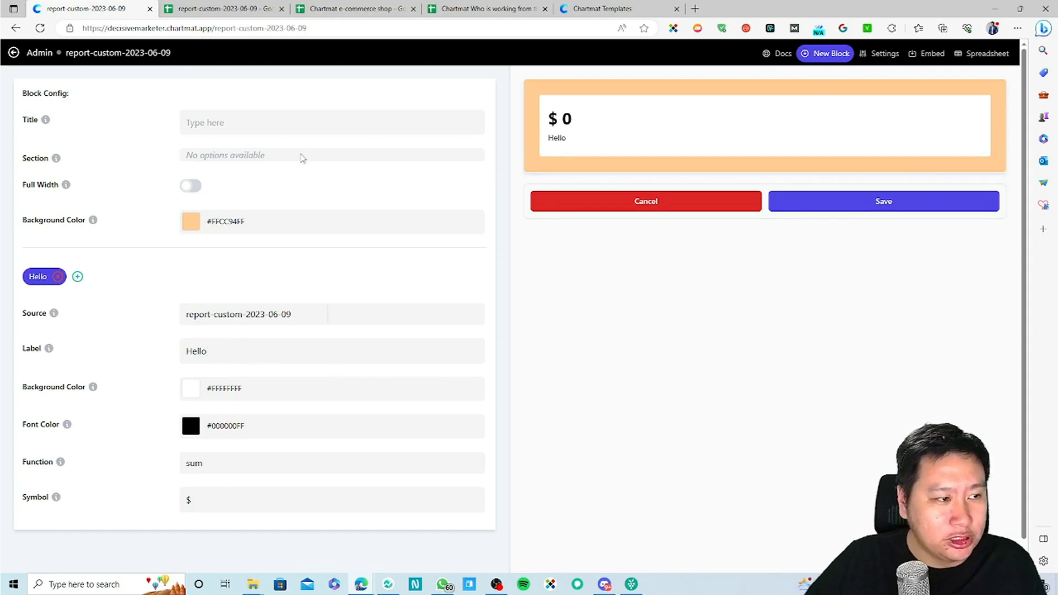
{"action": "left_click", "coordinate": [815, 53]}
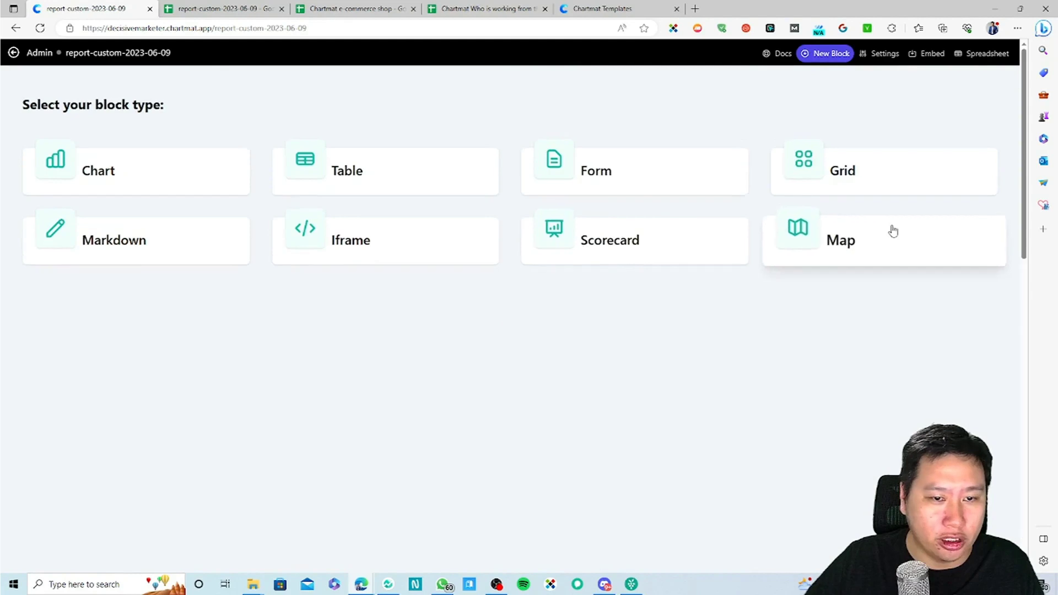
Step: Look at the Map block's address options and embed code, then open the source spreadsheet
{"action": "left_click", "coordinate": [890, 229]}
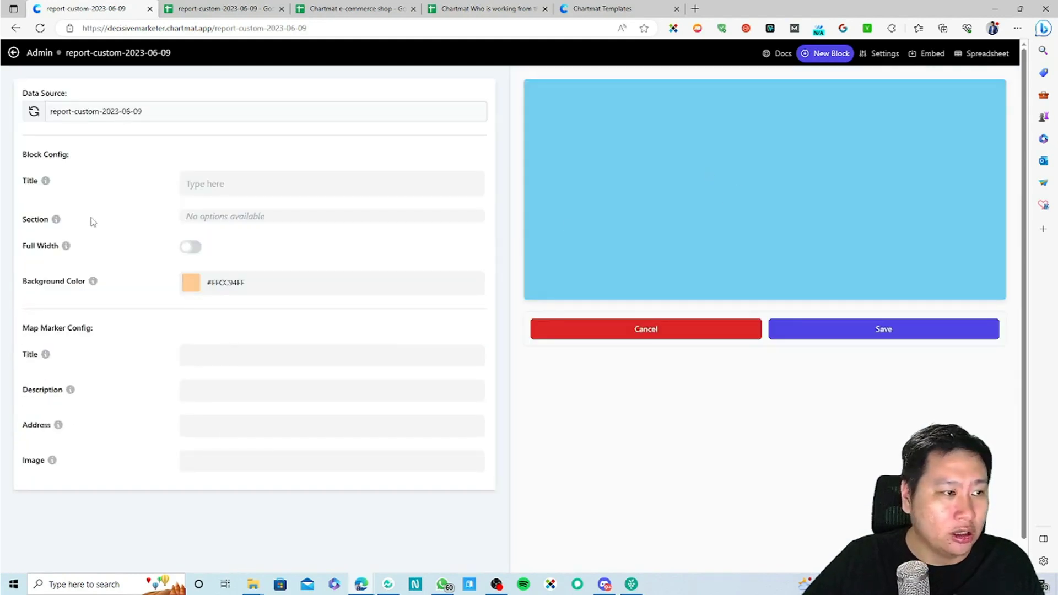
{"action": "left_click", "coordinate": [232, 429]}
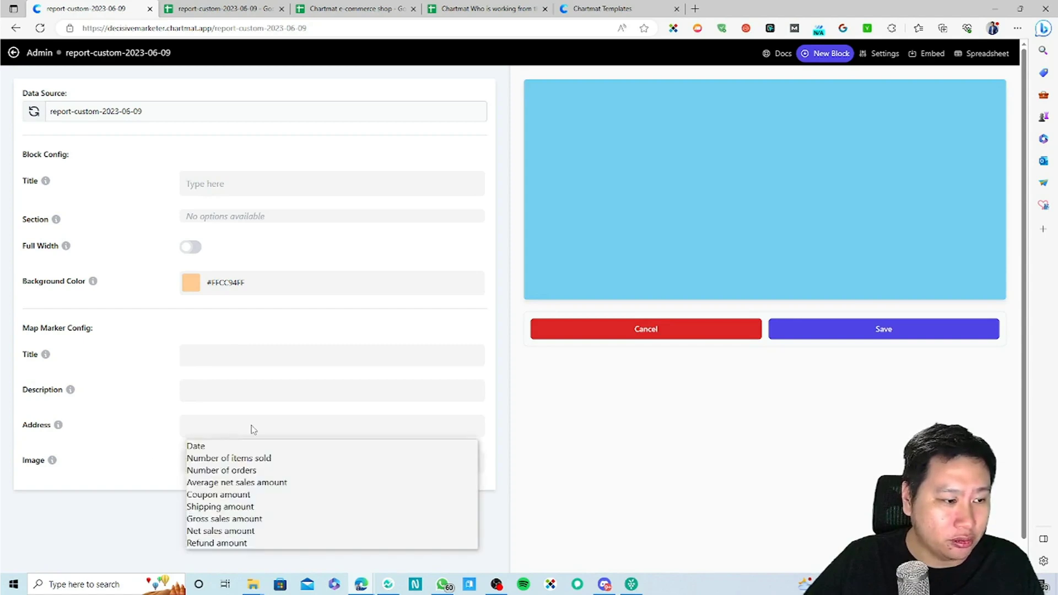
{"action": "left_click", "coordinate": [252, 426]}
{"action": "left_click", "coordinate": [216, 434]}
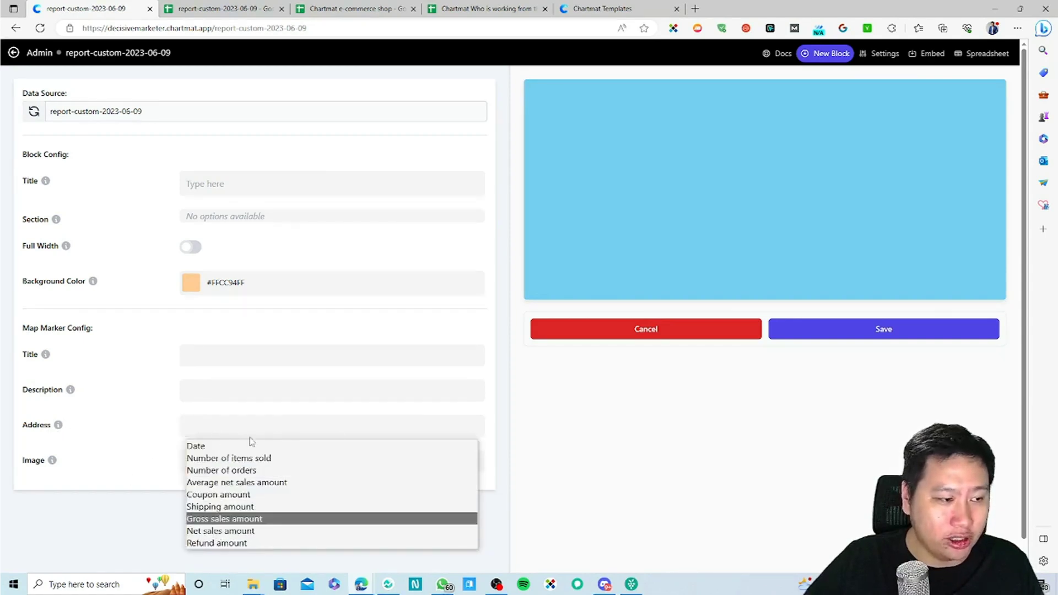
{"action": "left_click", "coordinate": [750, 431]}
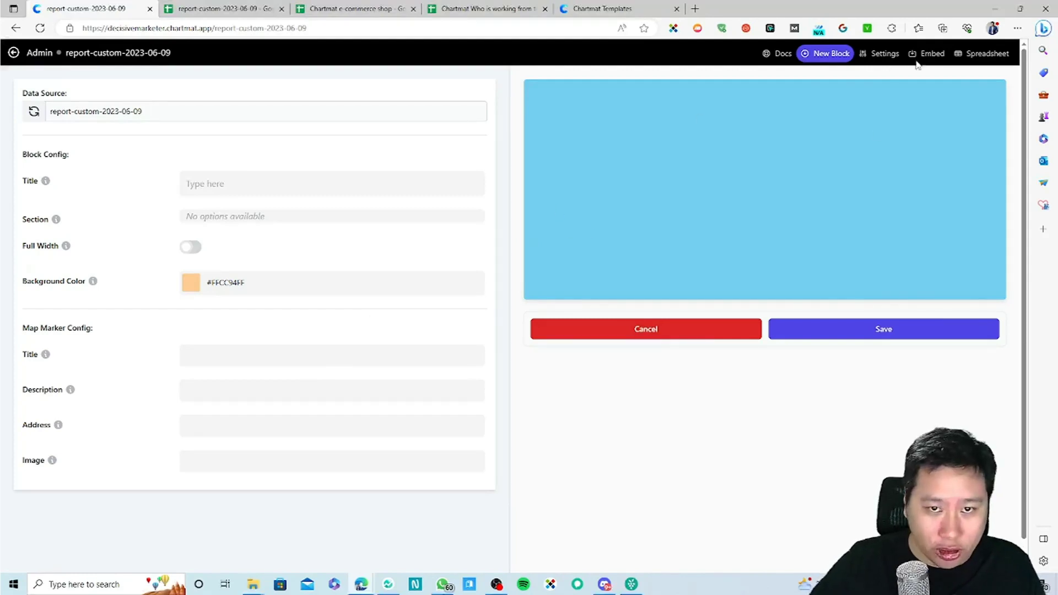
{"action": "left_click", "coordinate": [931, 55]}
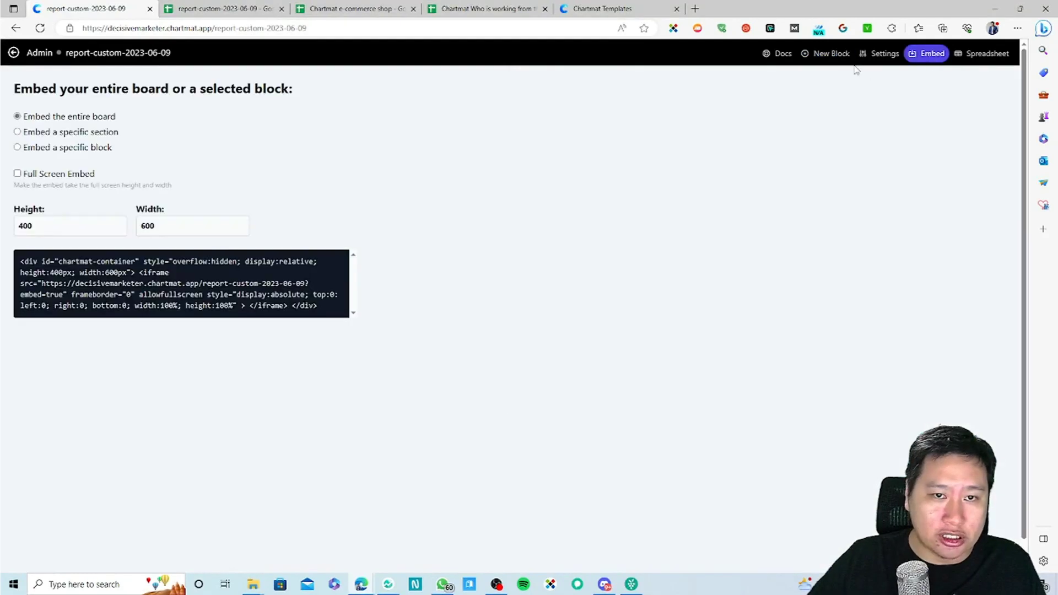
{"action": "left_click", "coordinate": [978, 54]}
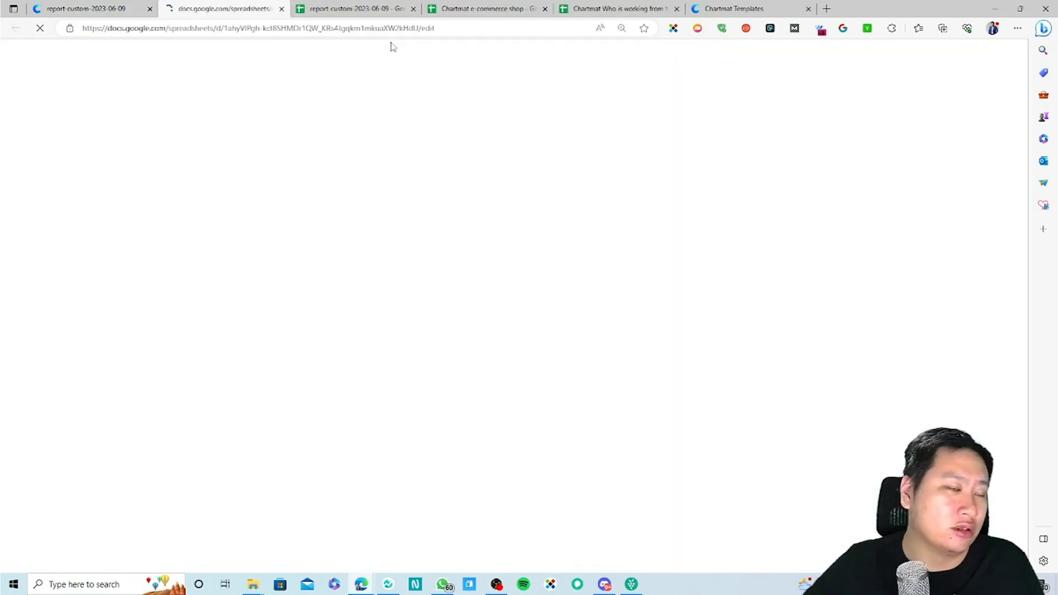